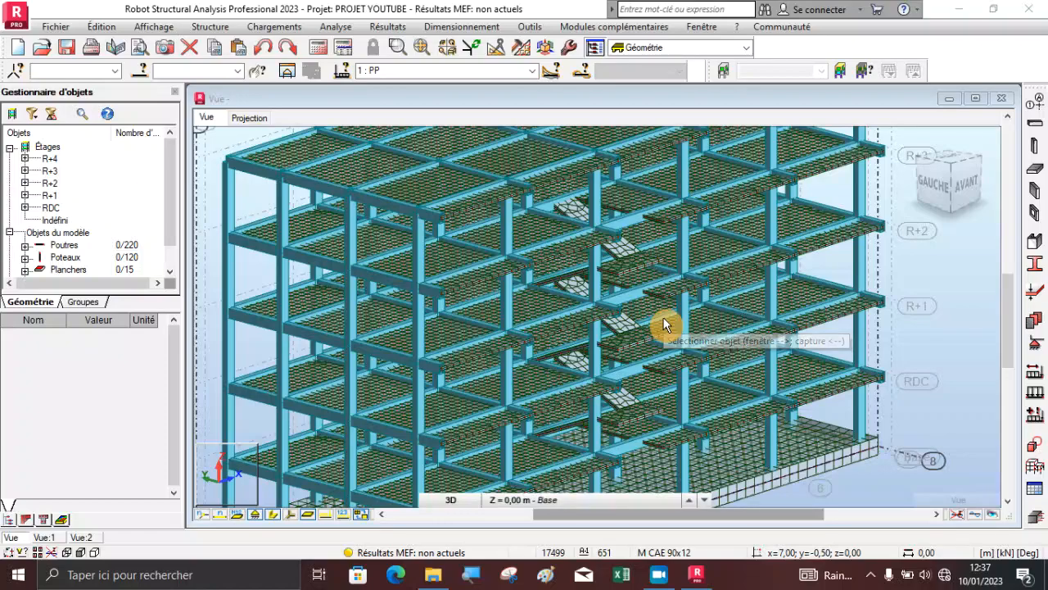
# Examine the multi-storey frame in the 3D view and the foundation raft at its front corner
pyautogui.scroll(-3, 672, 327)
pyautogui.scroll(-2, 680, 349)
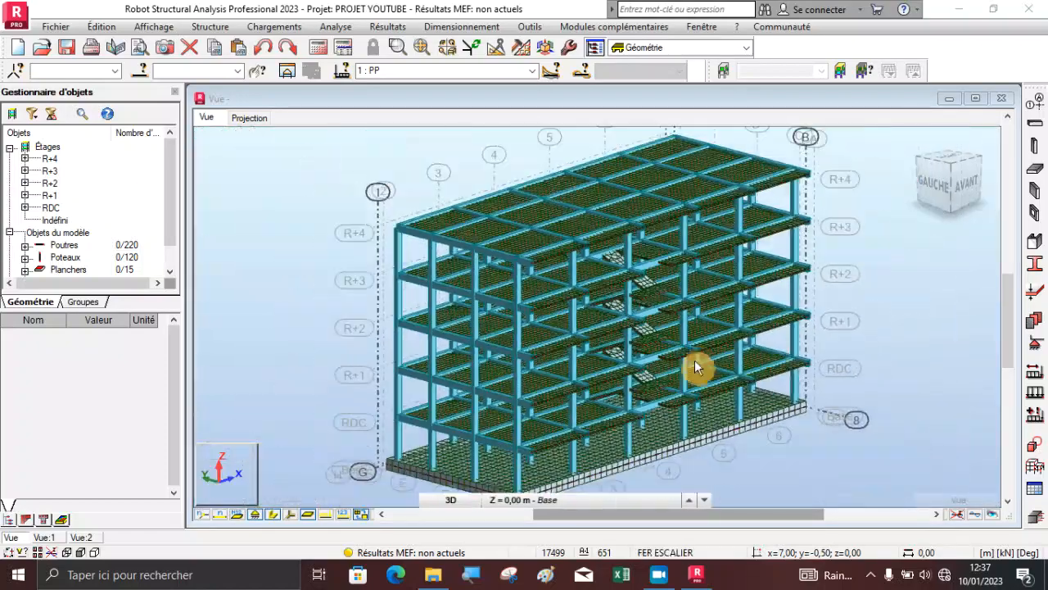
pyautogui.scroll(3, 608, 463)
pyautogui.scroll(-3, 620, 428)
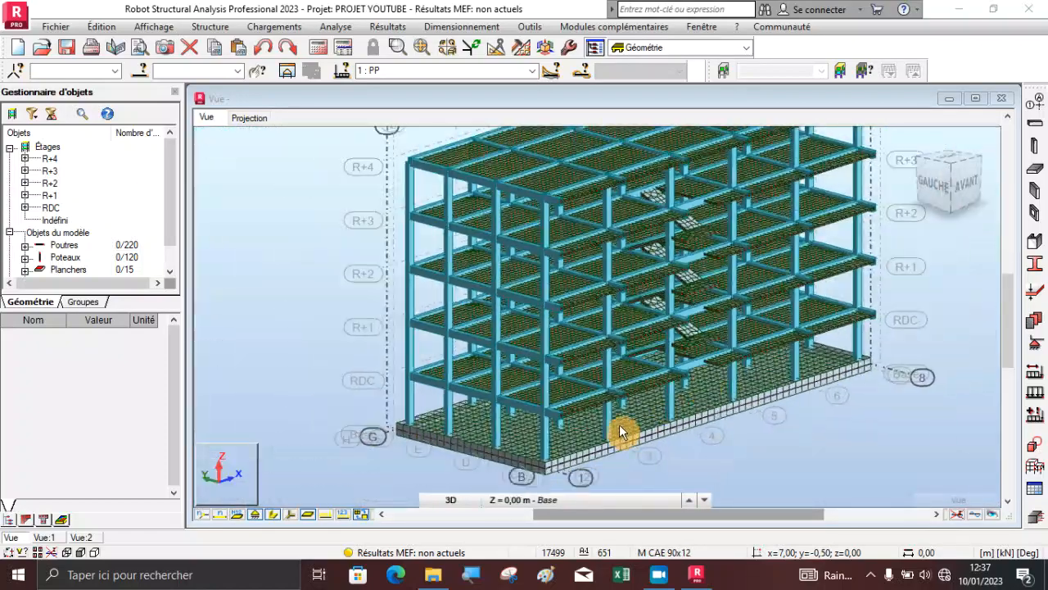
pyautogui.scroll(4, 554, 480)
pyautogui.scroll(1, 540, 455)
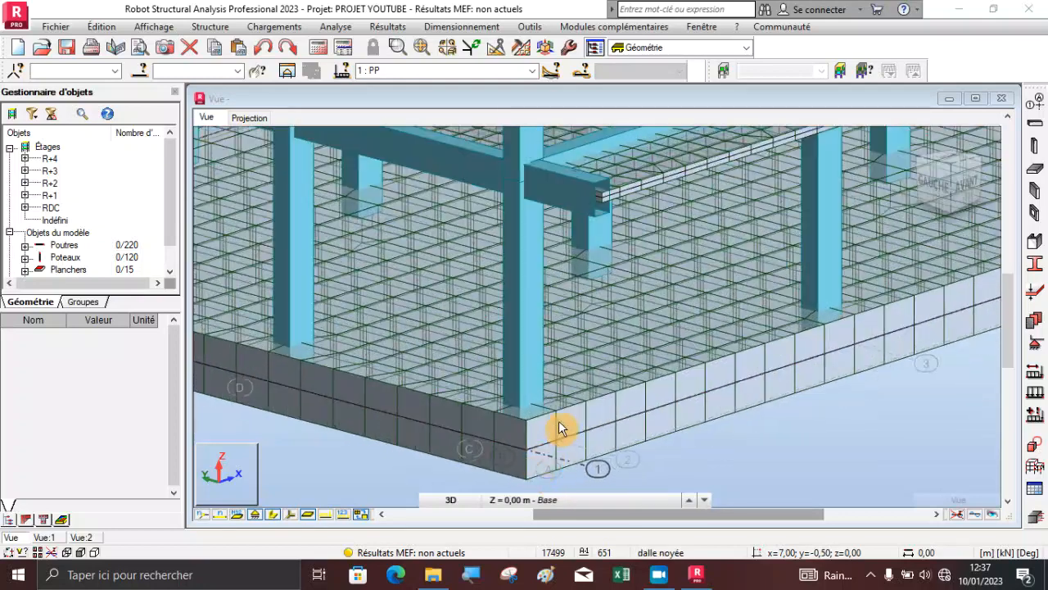
pyautogui.scroll(-1, 568, 414)
pyautogui.scroll(-4, 568, 412)
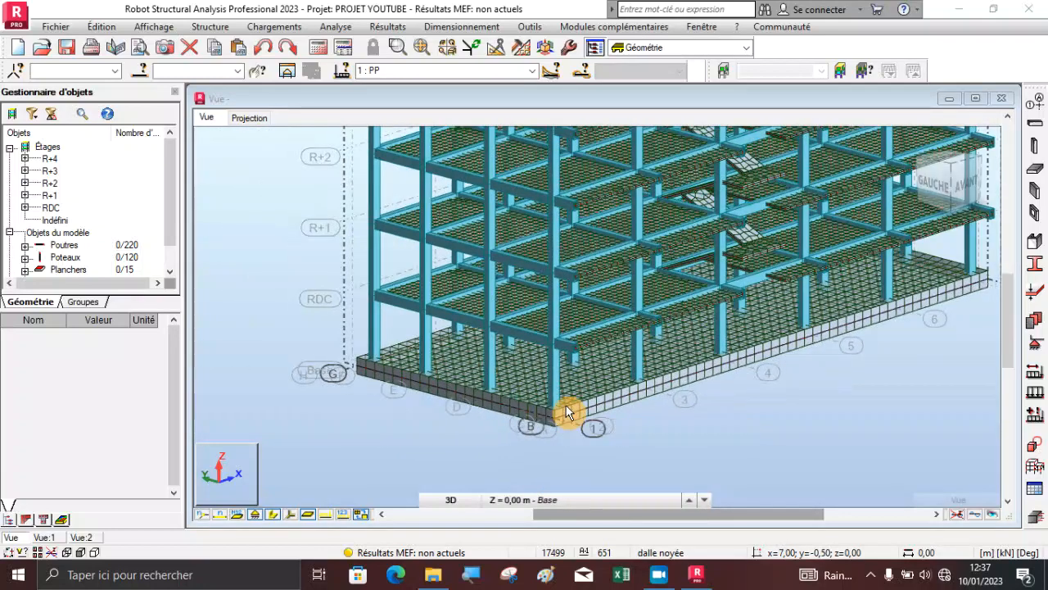
# Make 4 : ELU the active load case and inspect the raft slab's edge near axis 1
pyautogui.click(531, 73)
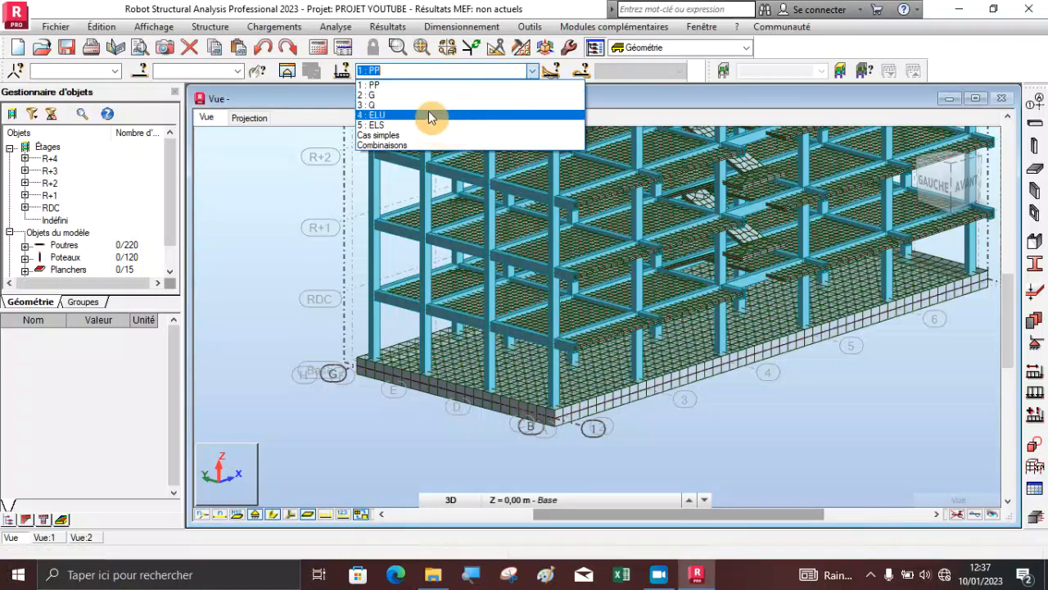
pyautogui.click(394, 116)
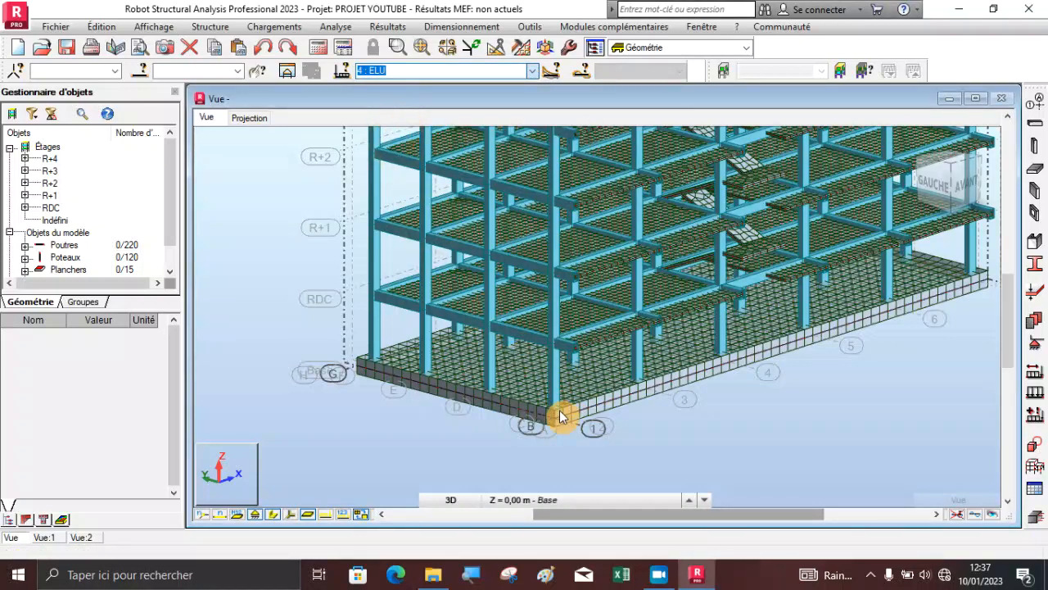
pyautogui.scroll(5, 560, 410)
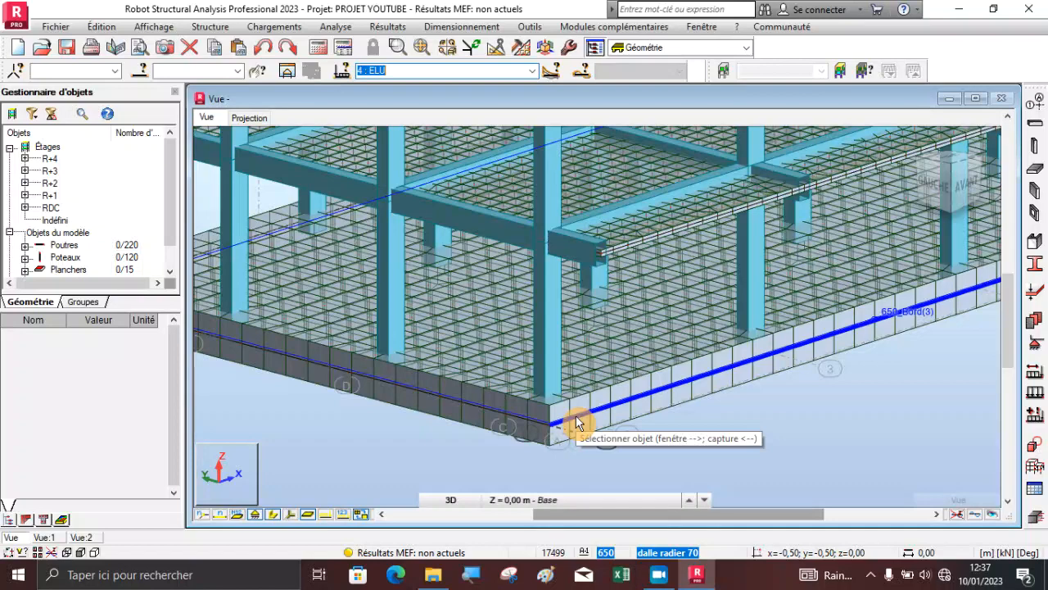
pyautogui.click(577, 416)
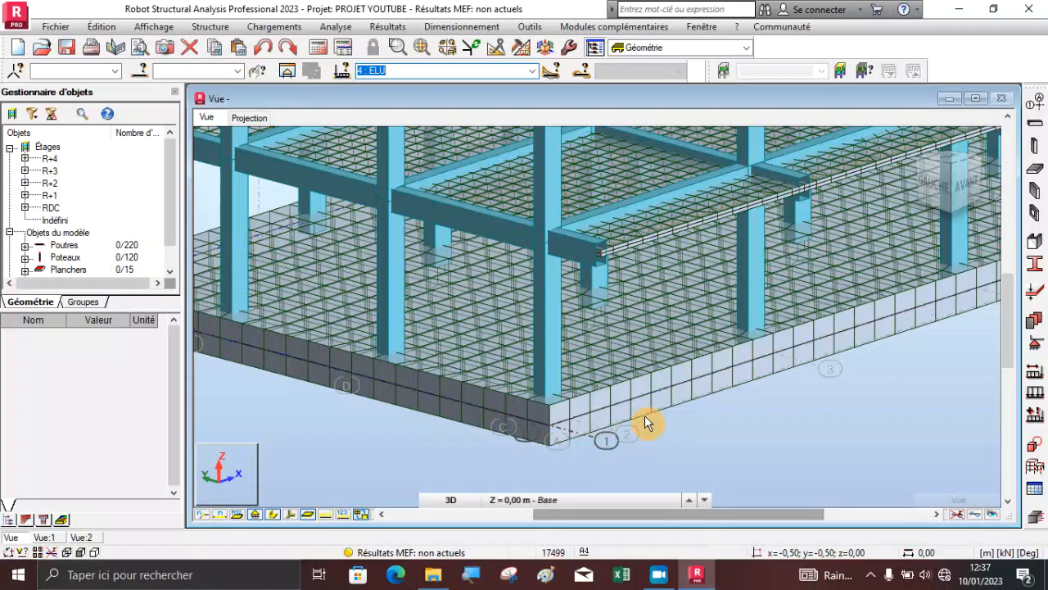
pyautogui.scroll(-2, 602, 415)
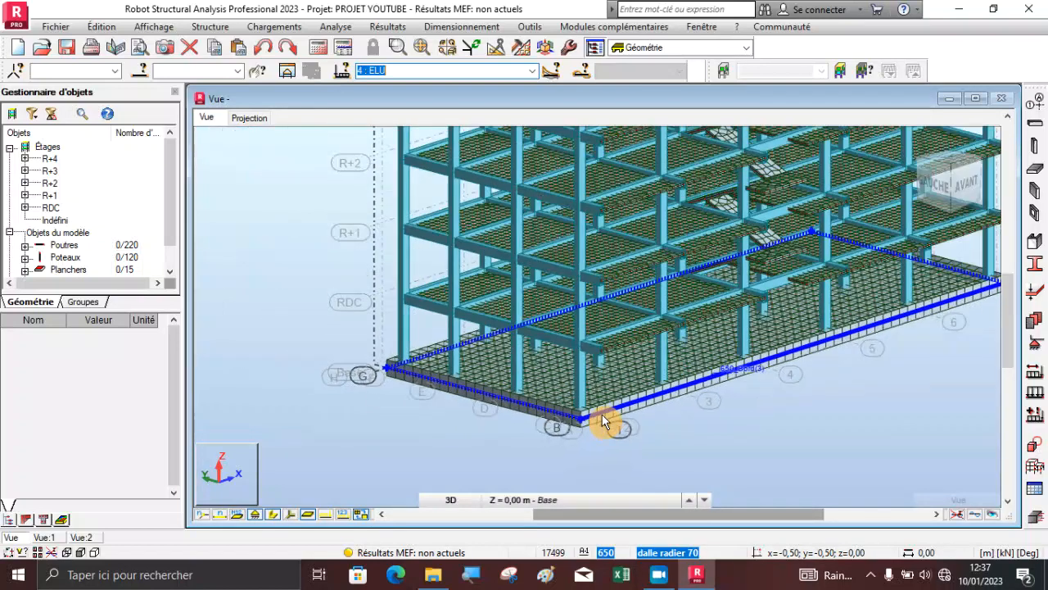
pyautogui.scroll(2, 604, 412)
pyautogui.scroll(2, 571, 435)
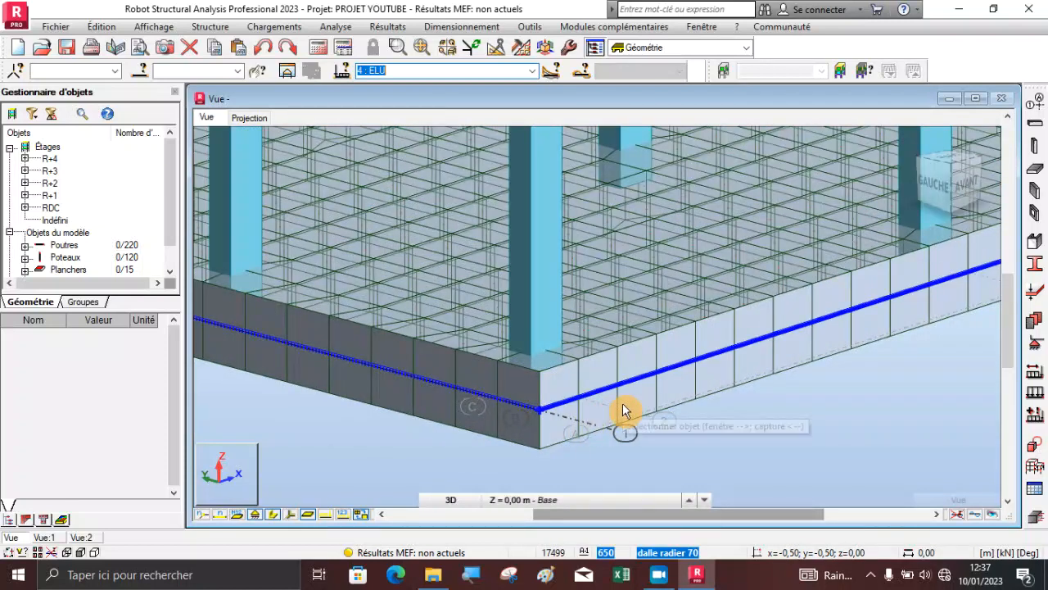
# Switch to Excel, create a blank workbook and enlarge the sheet to 140%
pyautogui.click(620, 574)
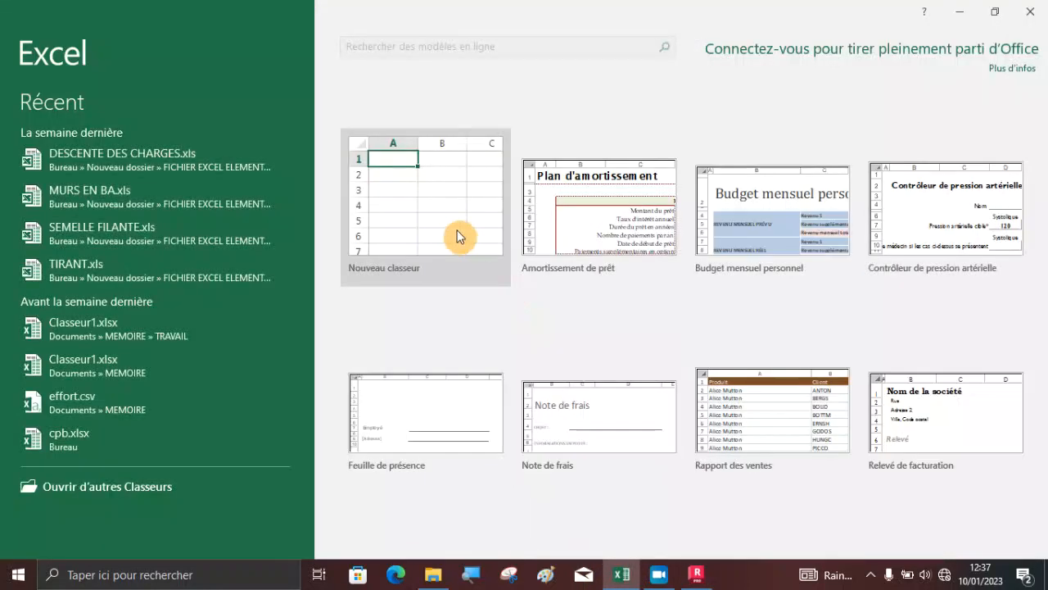
pyautogui.click(459, 231)
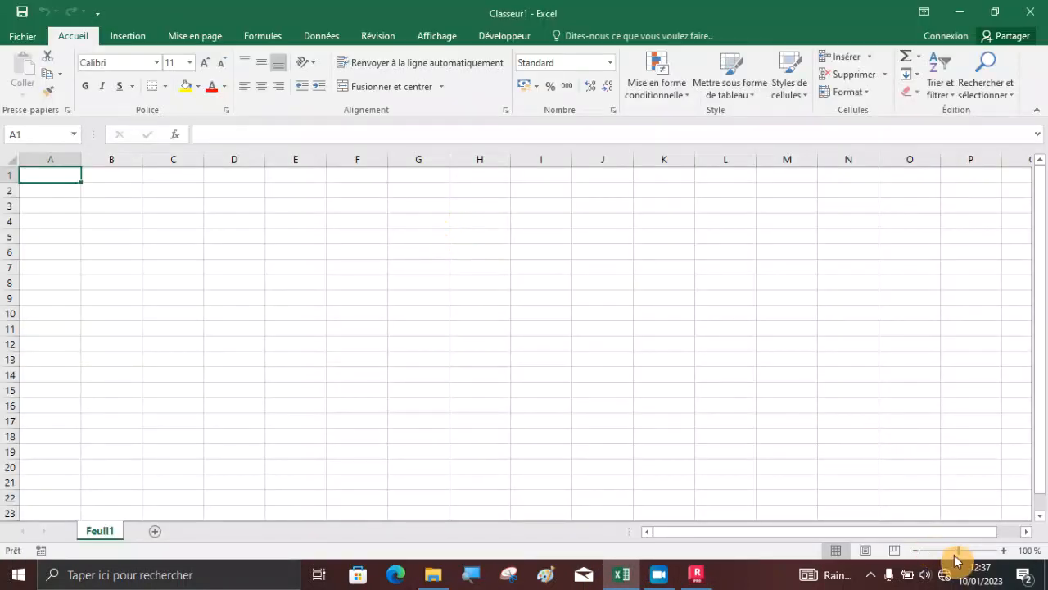
pyautogui.click(1004, 550)
pyautogui.click(1004, 550)
pyautogui.click(1004, 550)
pyautogui.click(1004, 551)
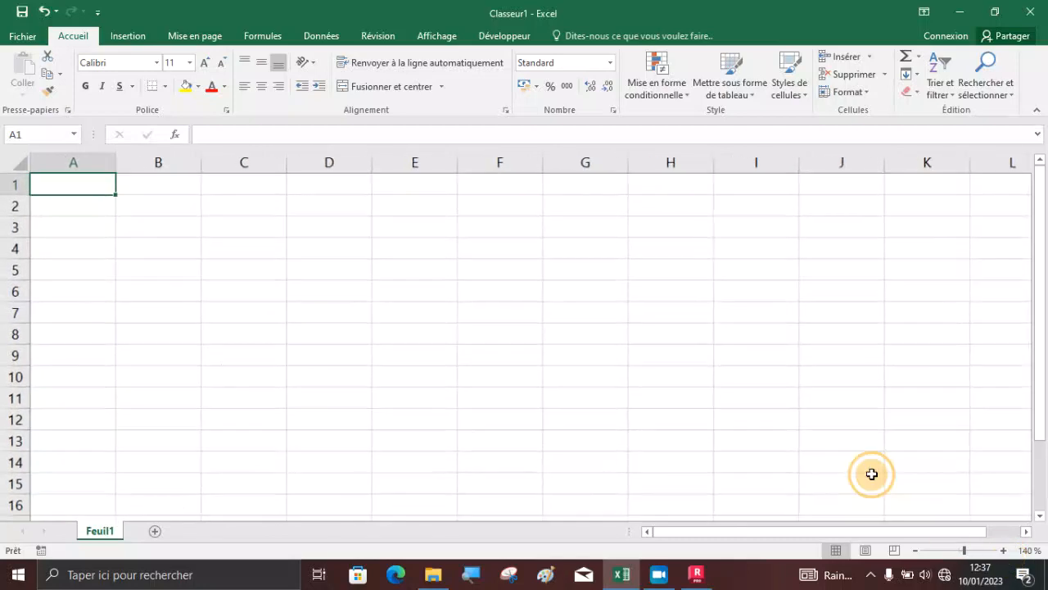
# Start a formula in cell F7 and look back at the raft in Robot Structural Analysis
pyautogui.click(486, 320)
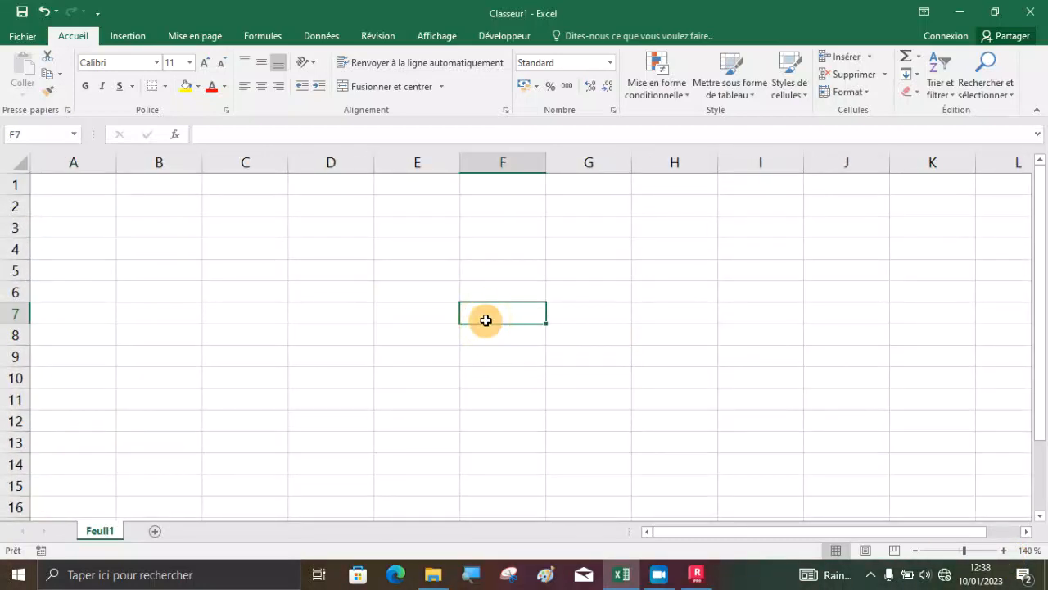
pyautogui.write('=')
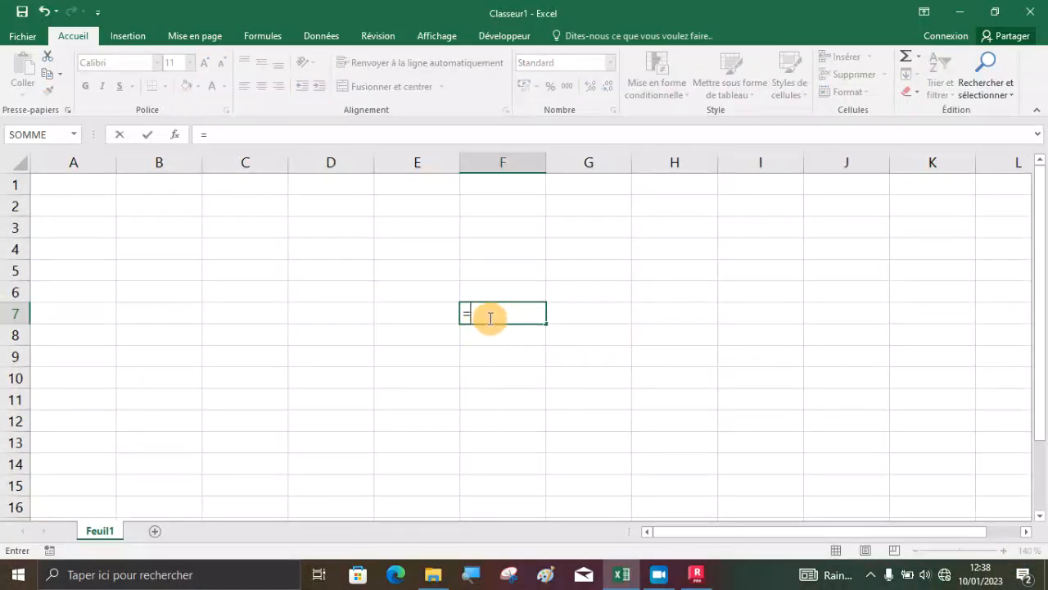
pyautogui.click(696, 574)
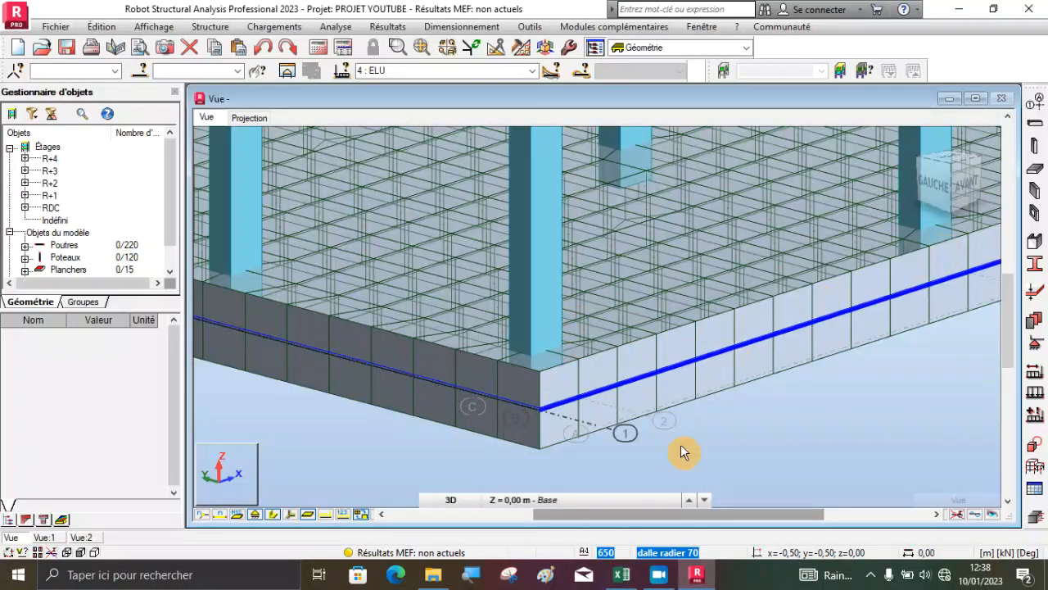
pyautogui.click(622, 575)
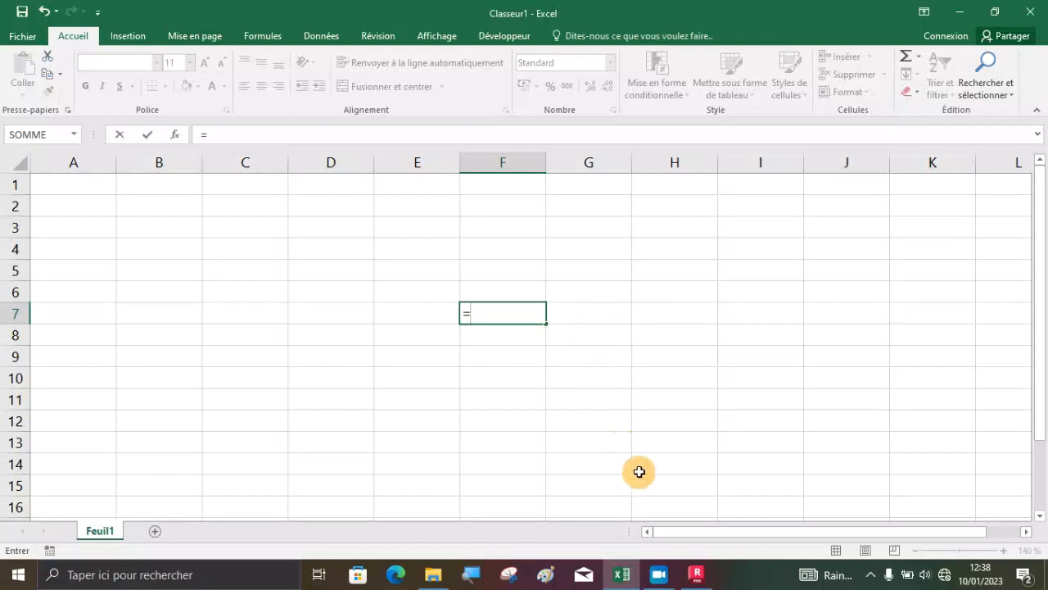
pyautogui.moveTo(672, 571)
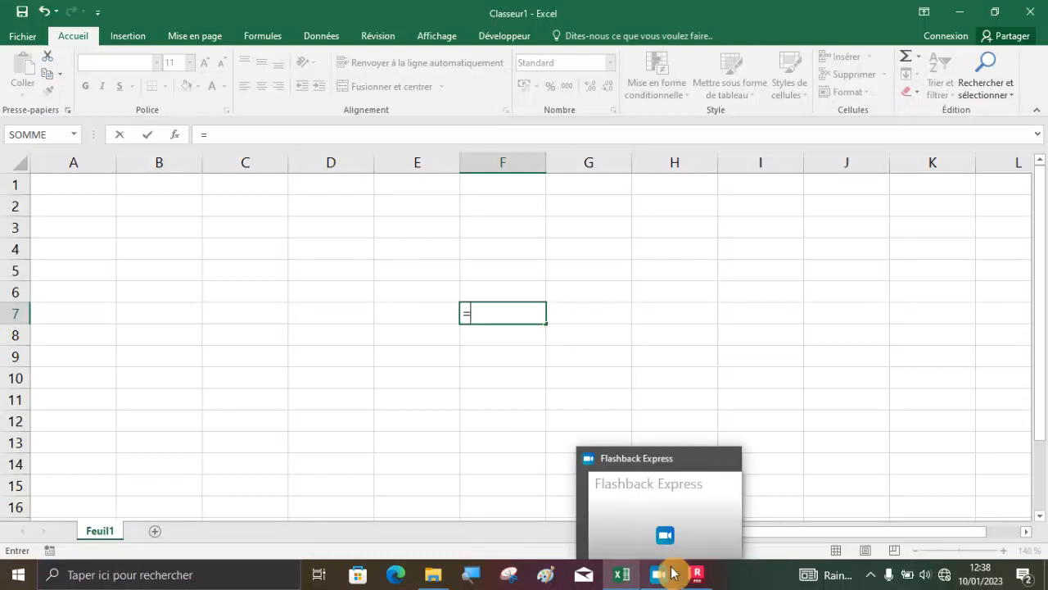
pyautogui.click(688, 575)
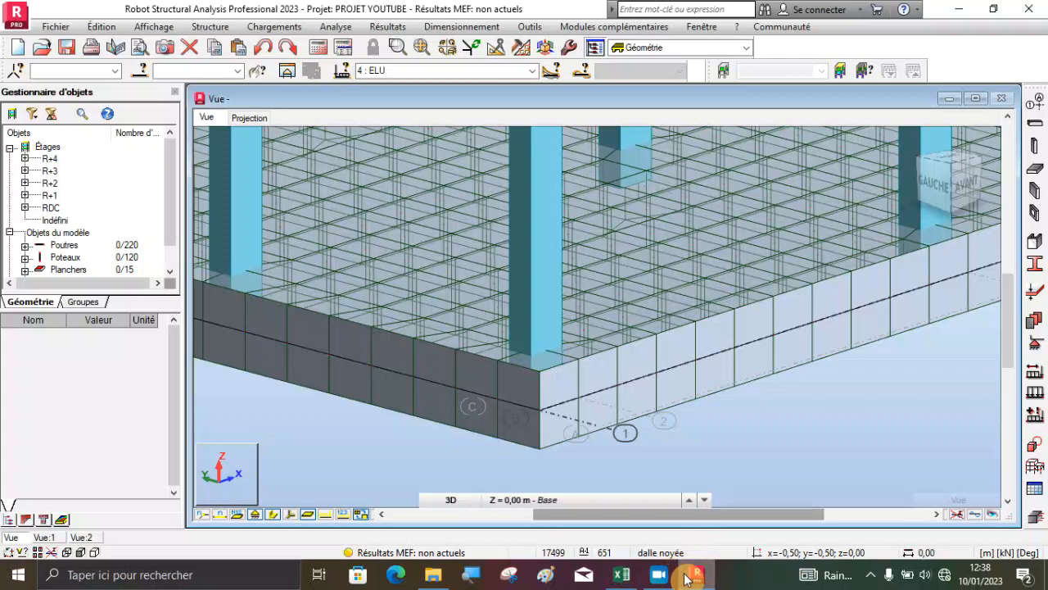
pyautogui.click(625, 500)
pyautogui.click(542, 383)
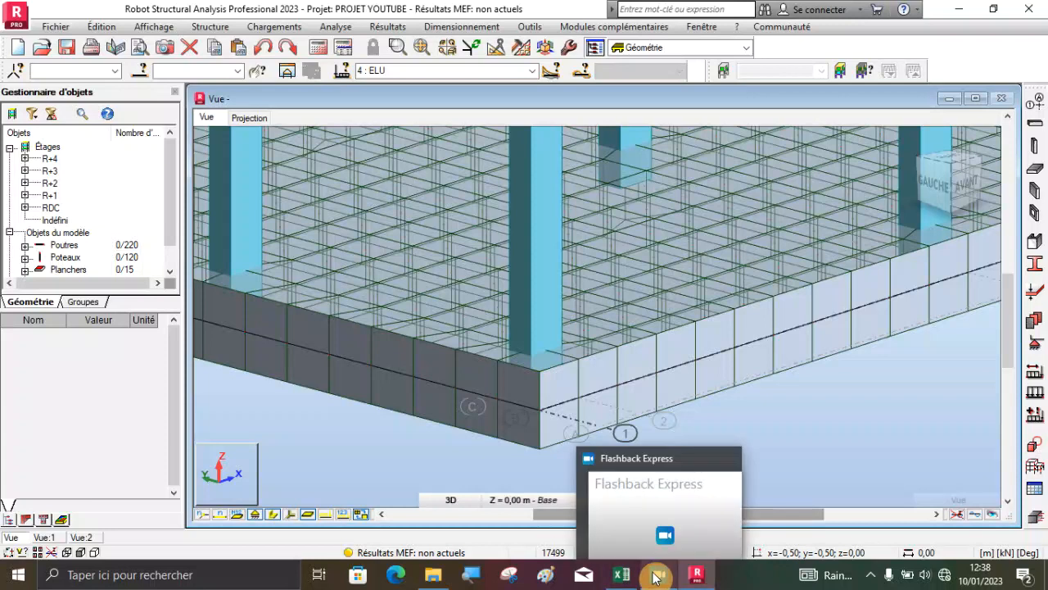
pyautogui.click(622, 574)
pyautogui.rightClick(502, 309)
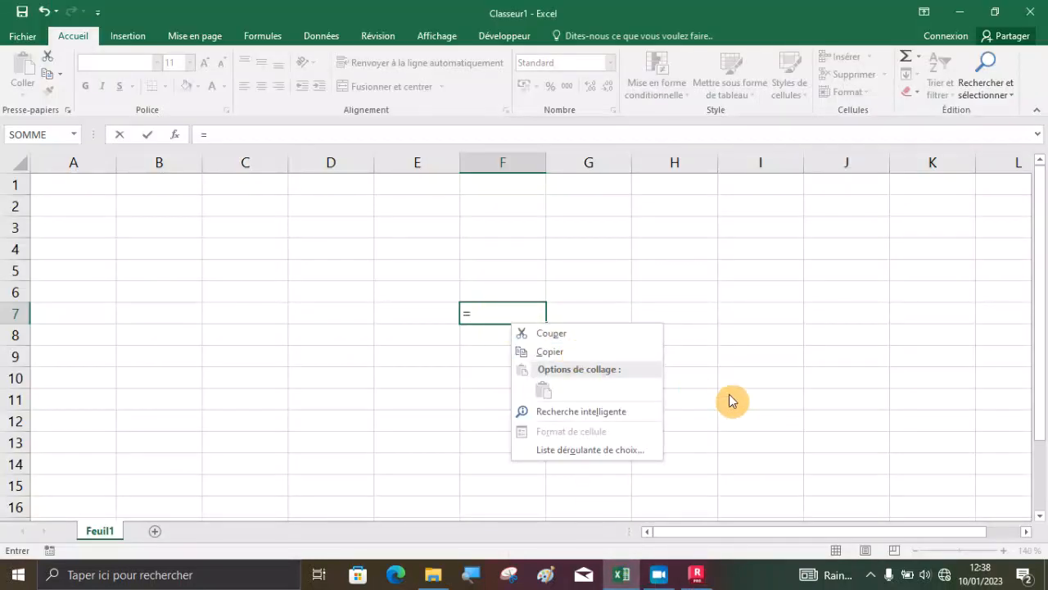
# Switch to Robot Structural Analysis and check the axis spacing in the plan projection and the construction lines' X positions
pyautogui.click(696, 574)
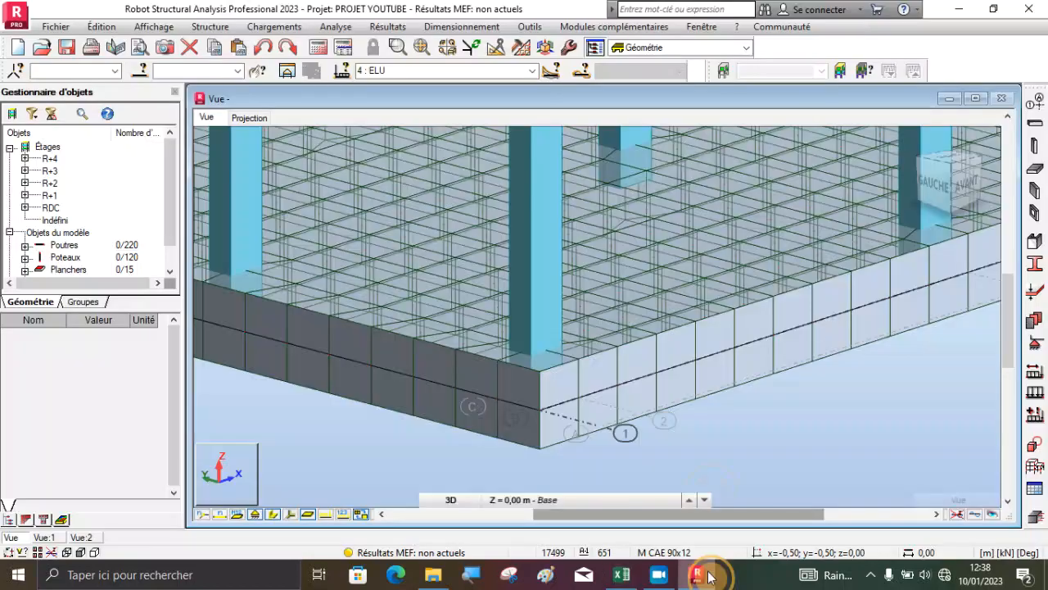
pyautogui.click(255, 118)
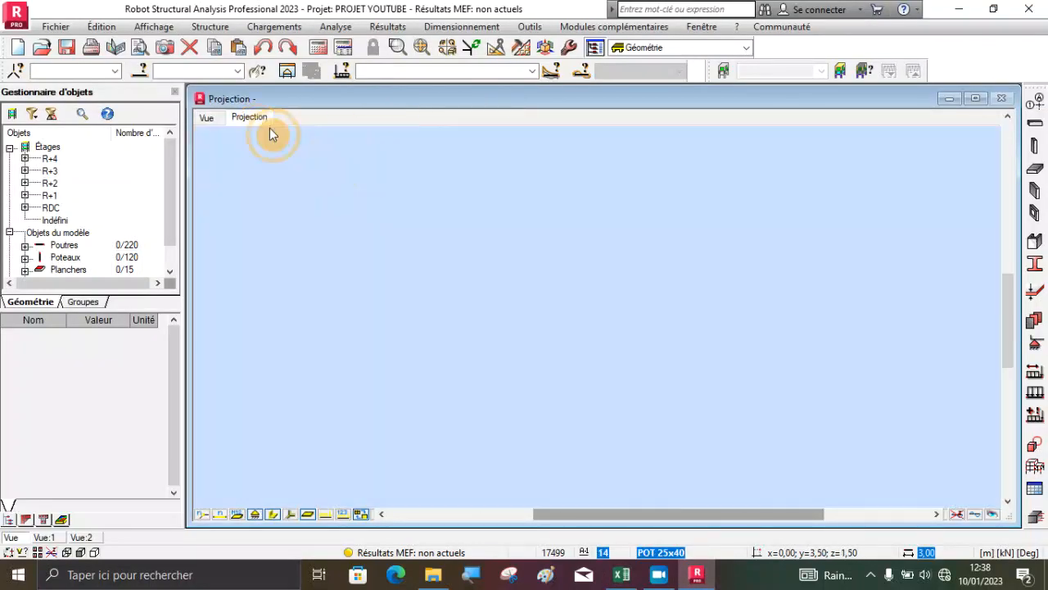
pyautogui.scroll(-2, 545, 301)
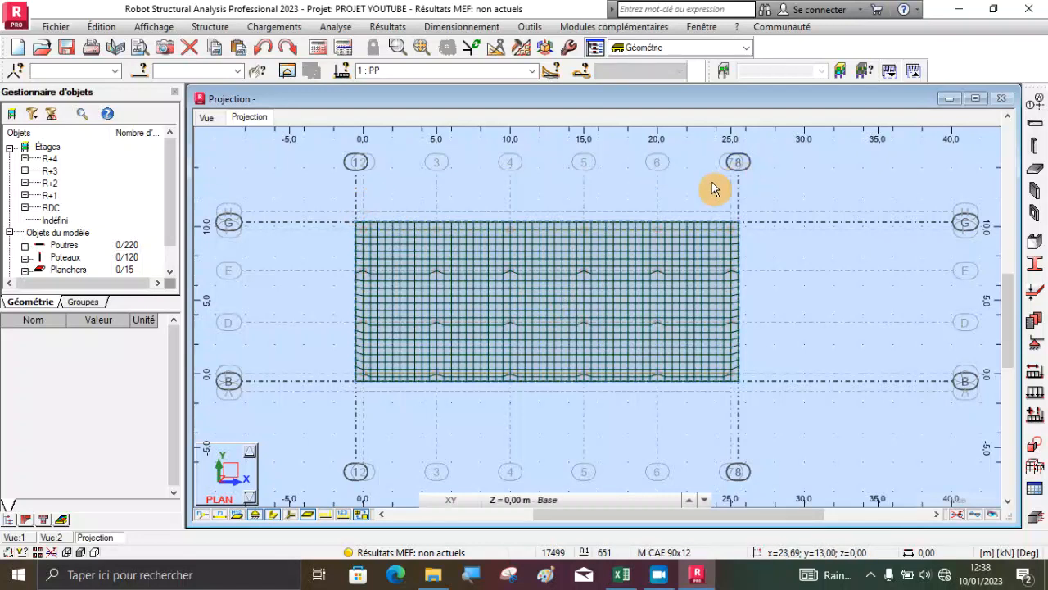
pyautogui.click(1039, 107)
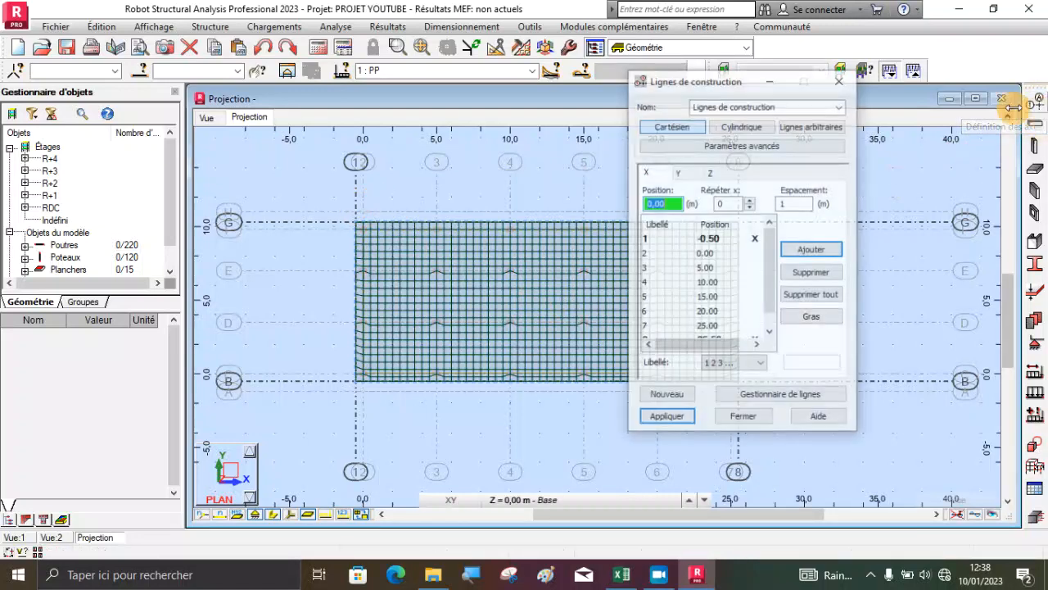
pyautogui.click(839, 79)
# Switch to Excel and complete the formula in cell F7 as =500/10
pyautogui.click(622, 574)
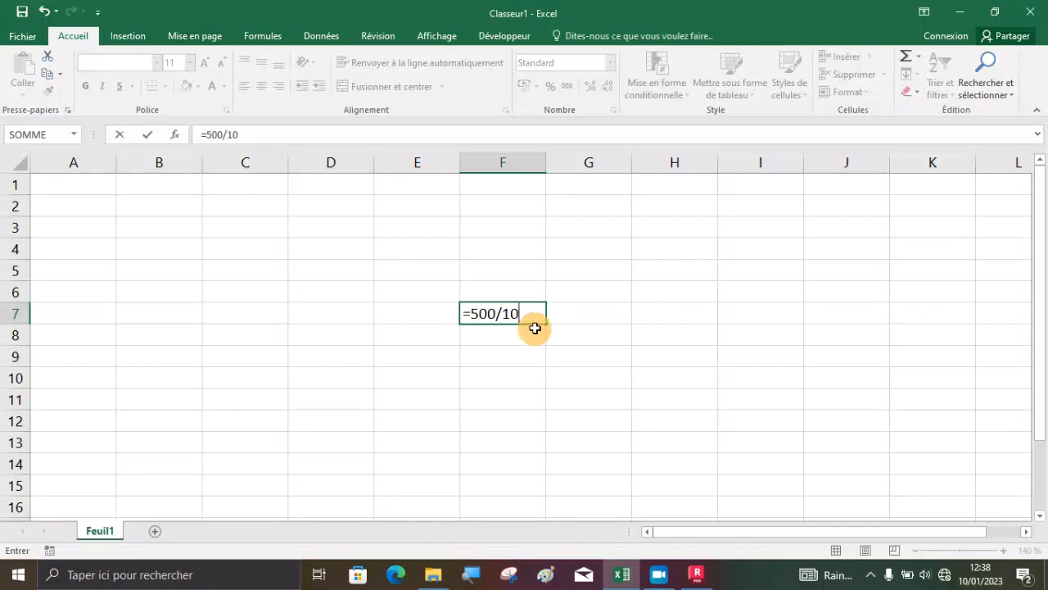
pyautogui.press('Return')
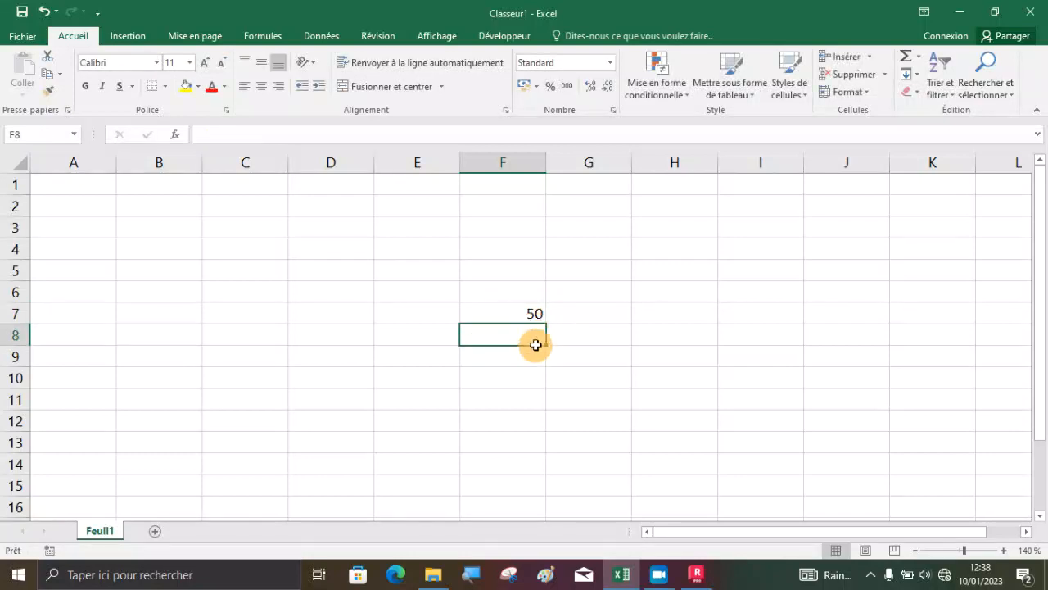
# Return to Robot's 3D view, check the raft slab's assigned thickness in its properties and clear the selection
pyautogui.click(696, 575)
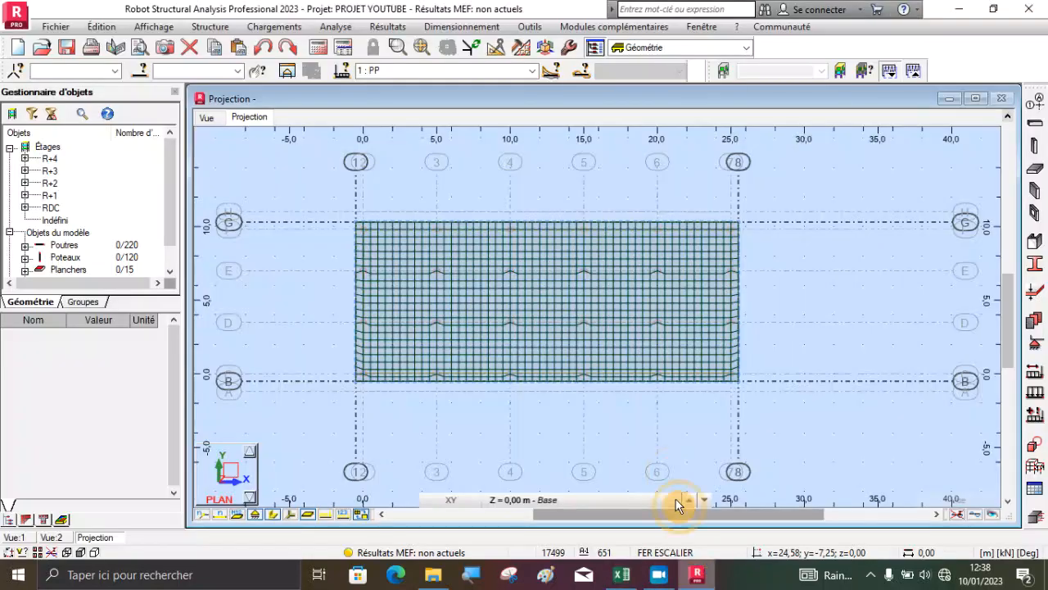
pyautogui.click(206, 120)
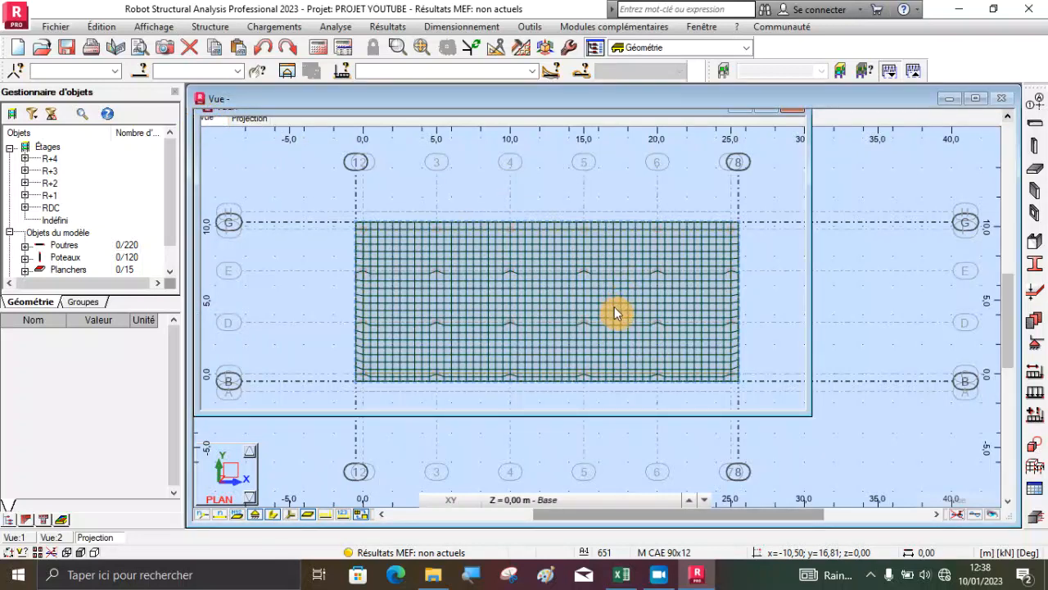
pyautogui.scroll(-5, 577, 367)
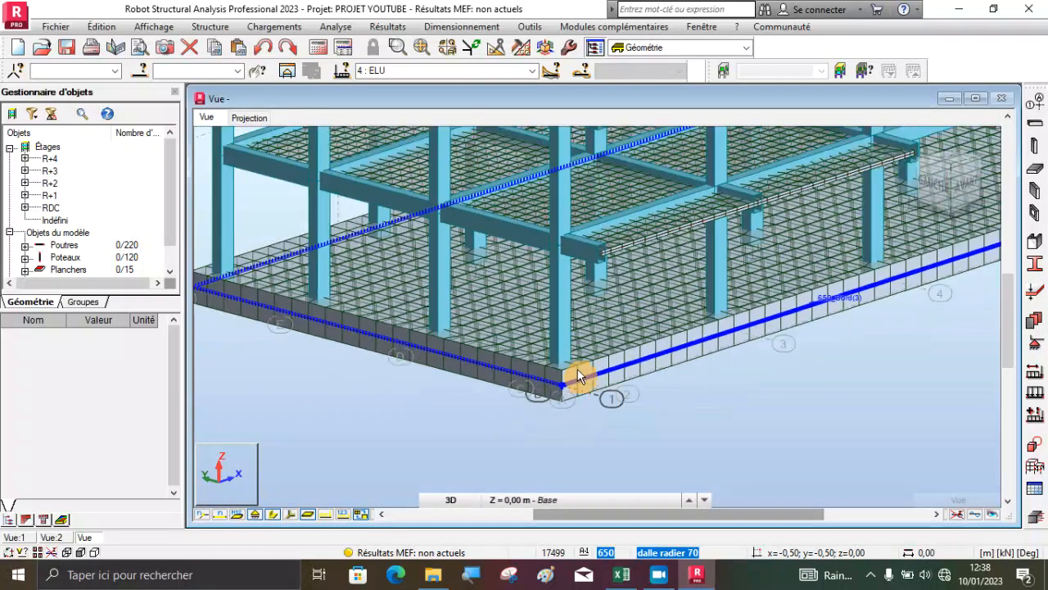
pyautogui.scroll(2, 642, 369)
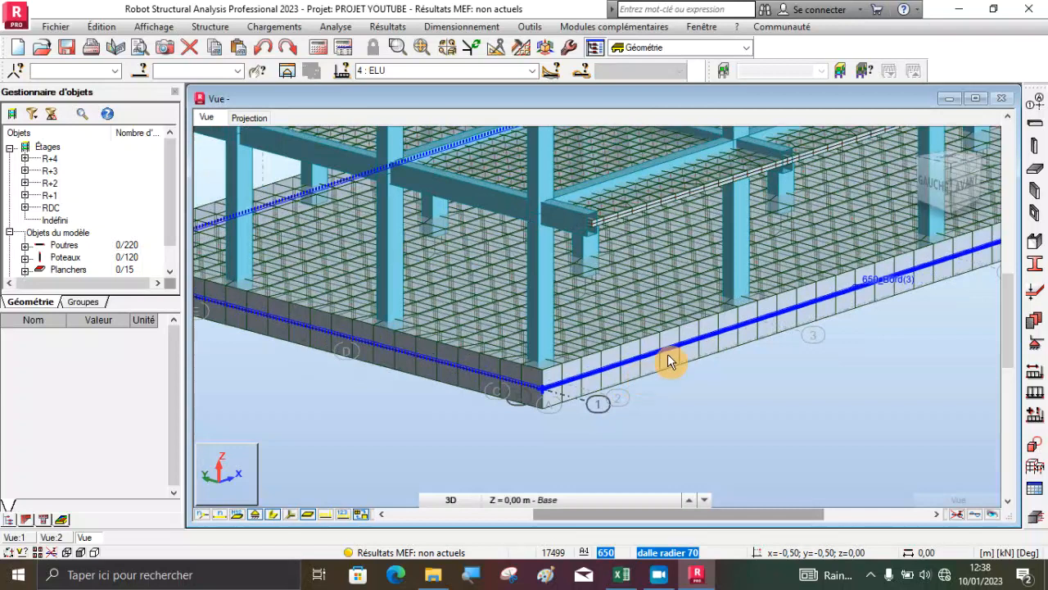
pyautogui.click(668, 355)
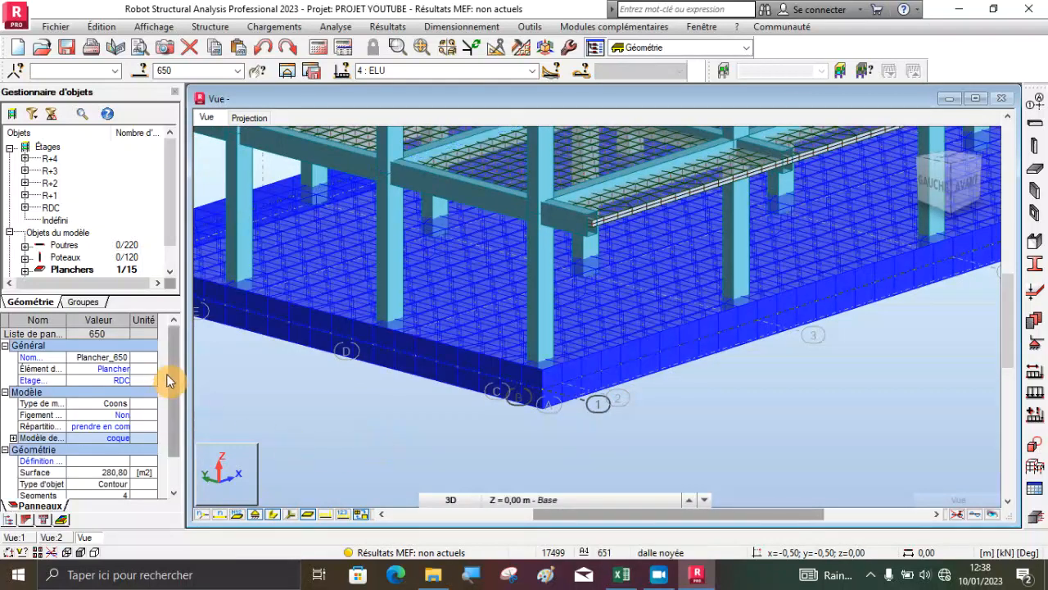
pyautogui.moveTo(172, 378); pyautogui.dragTo(167, 405)
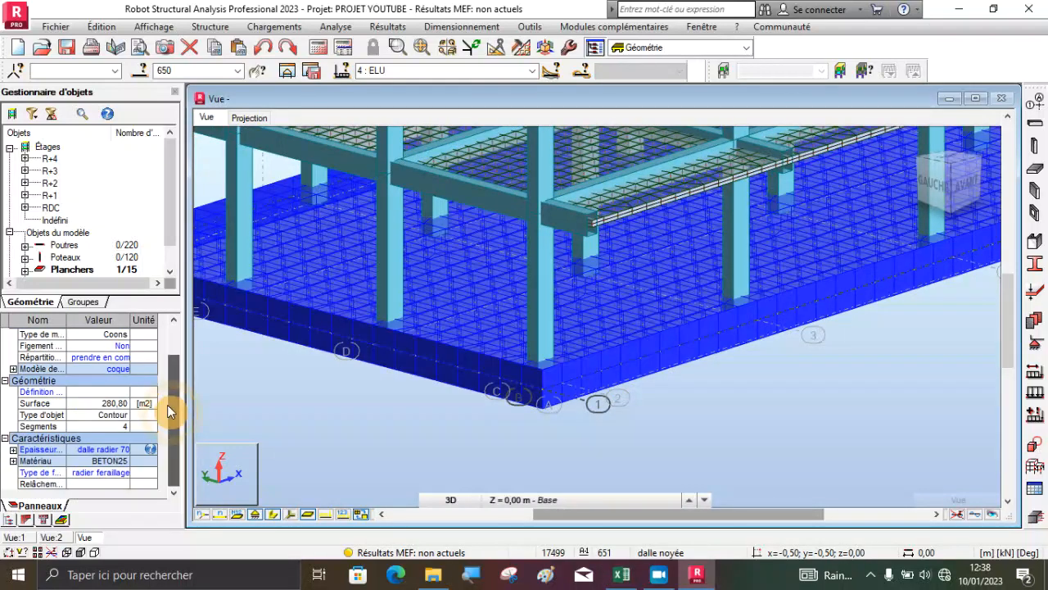
pyautogui.click(126, 452)
pyautogui.click(127, 457)
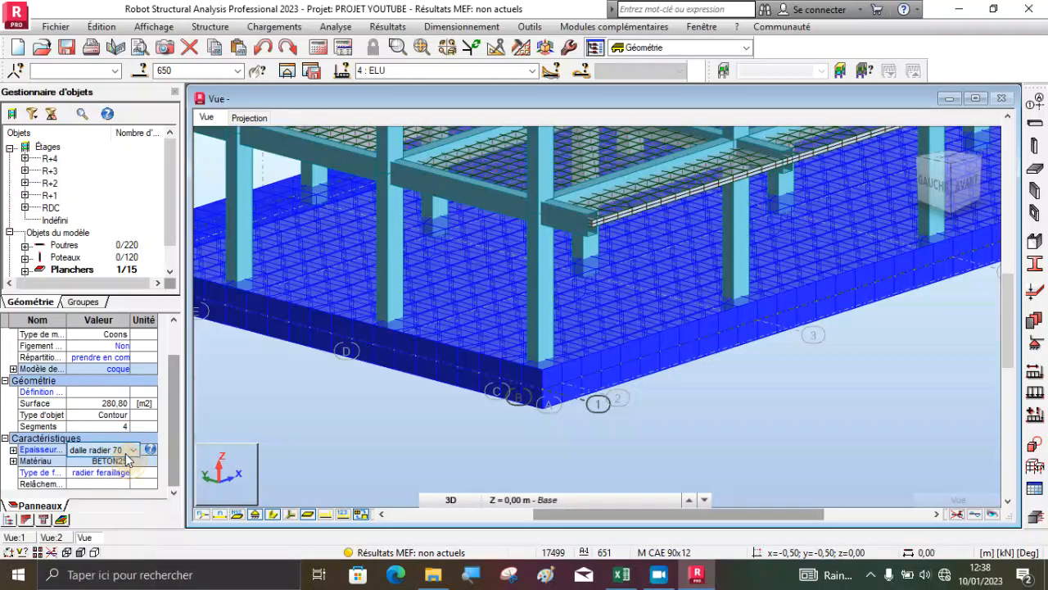
pyautogui.click(430, 435)
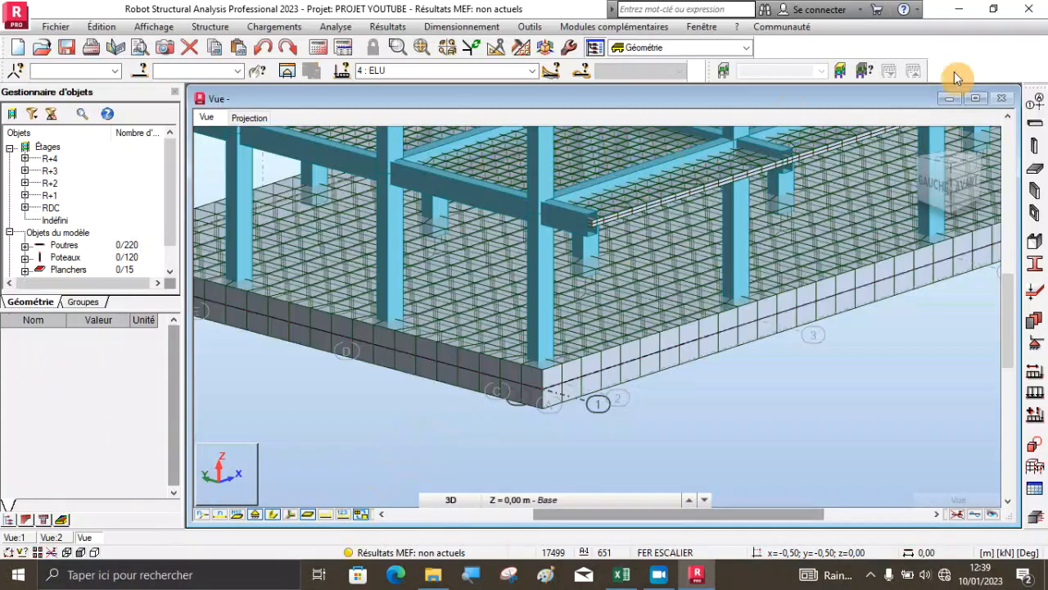
# Create a uniform FE thickness named "dalle radier 50" with a value of 50 cm, based on "dalle radier 70"
pyautogui.click(1035, 170)
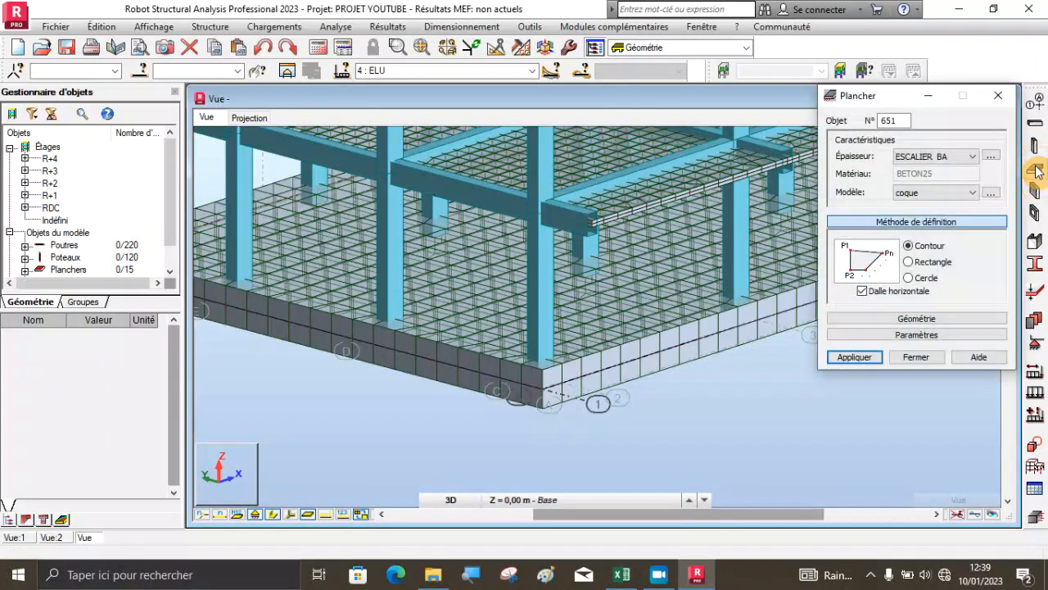
pyautogui.click(998, 95)
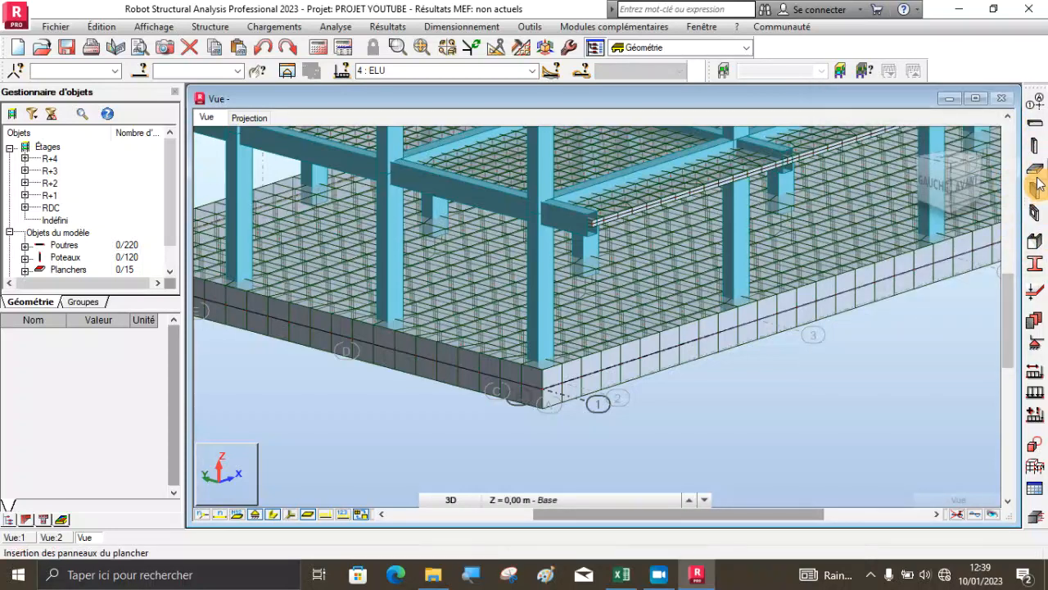
pyautogui.click(1034, 318)
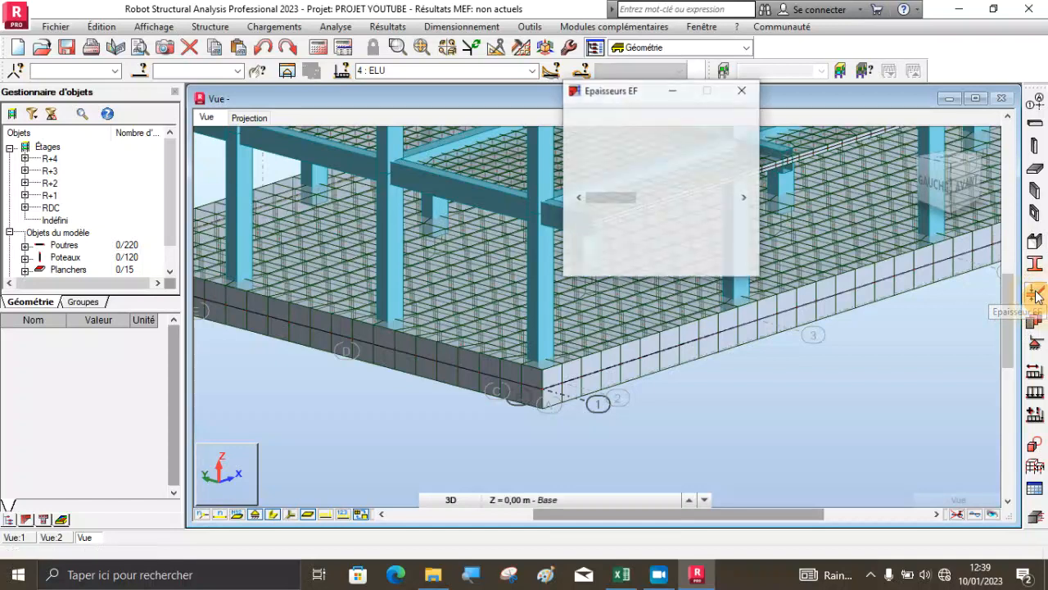
pyautogui.hscroll(3, 631, 174)
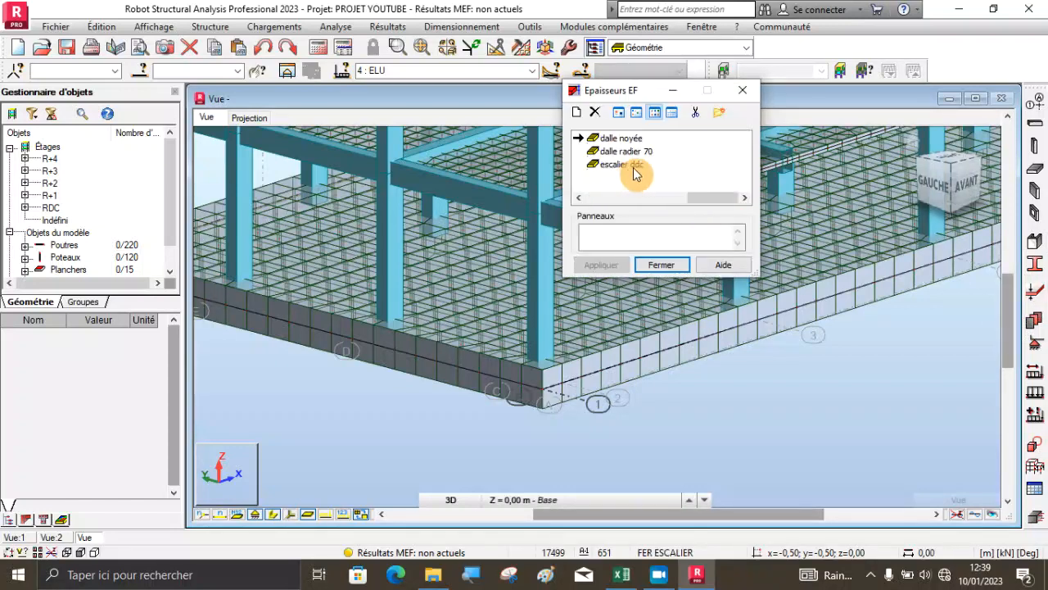
pyautogui.doubleClick(619, 154)
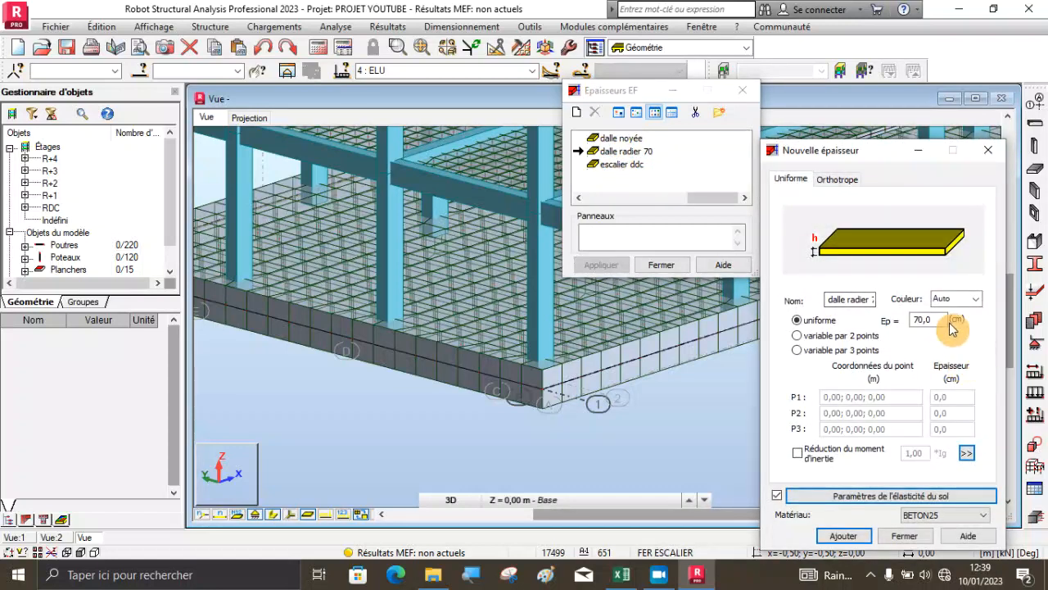
pyautogui.moveTo(946, 321); pyautogui.dragTo(876, 327)
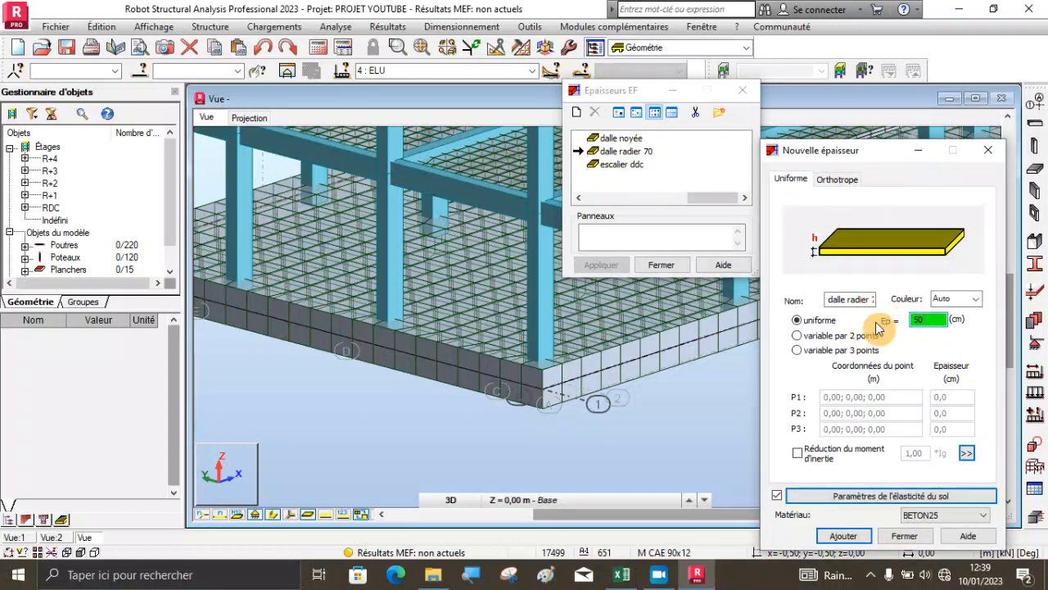
pyautogui.moveTo(863, 302); pyautogui.dragTo(886, 297)
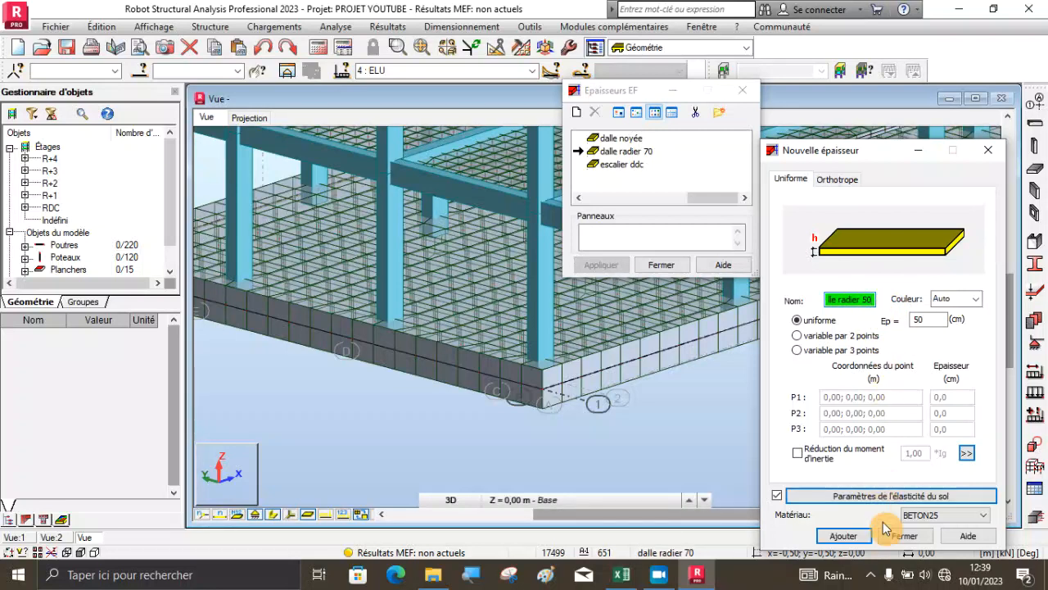
pyautogui.click(843, 536)
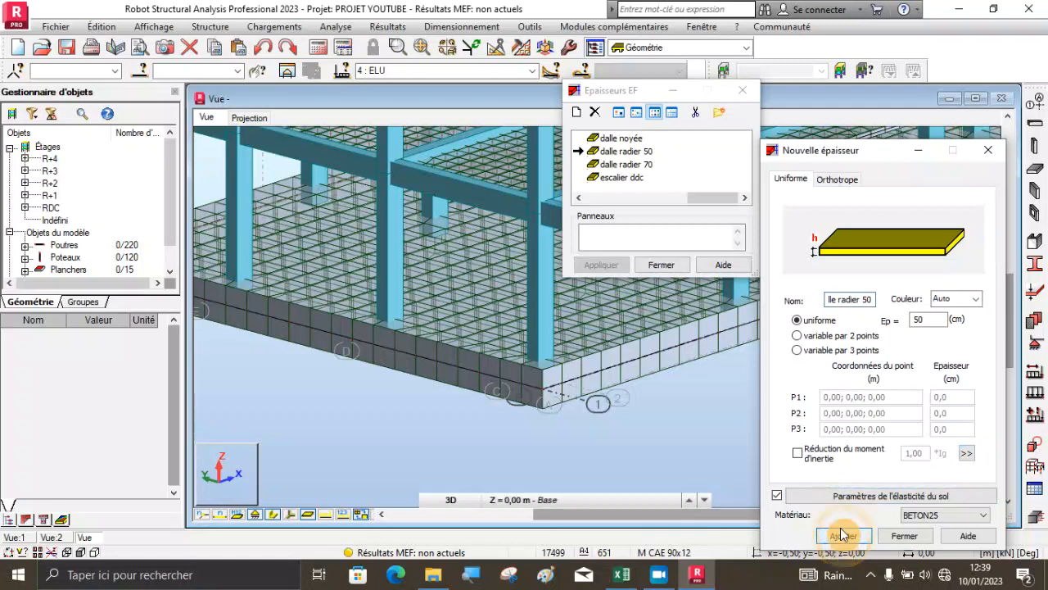
pyautogui.click(905, 536)
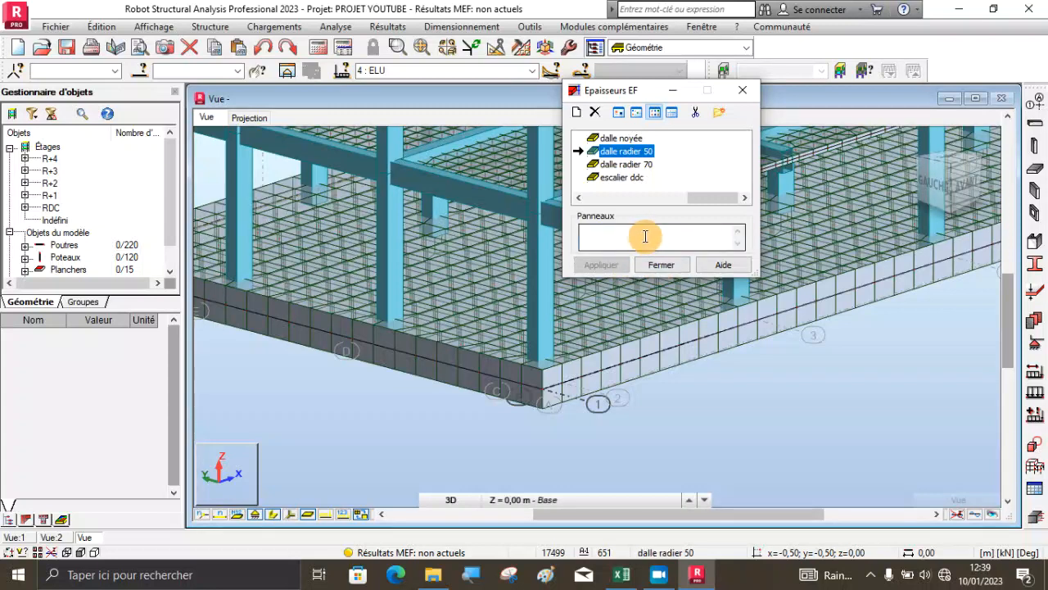
# Assign the "dalle radier 50" thickness to the raft slab and close the thickness dialog
pyautogui.click(586, 365)
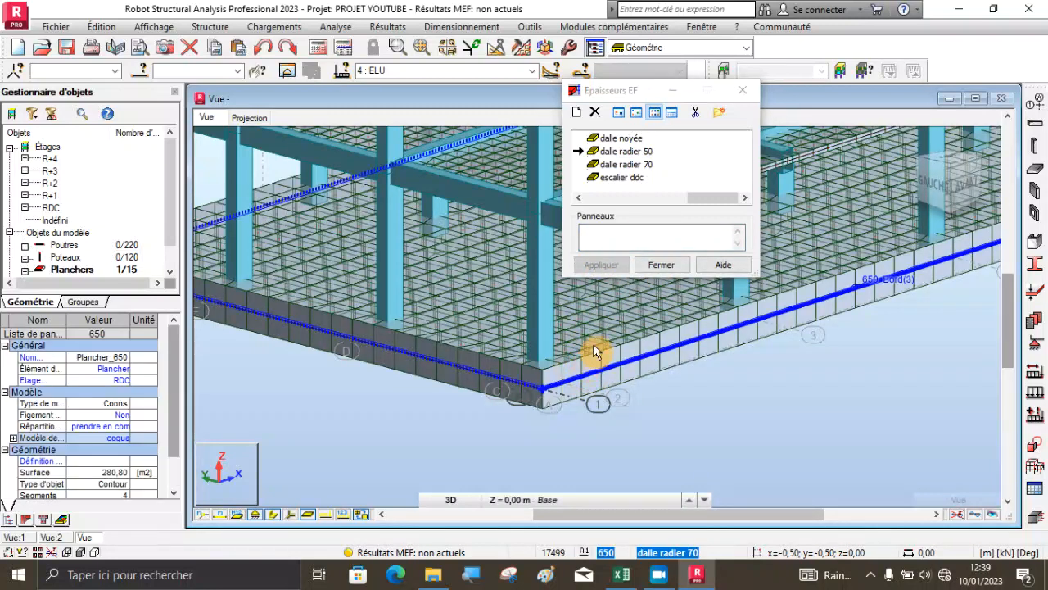
pyautogui.click(598, 266)
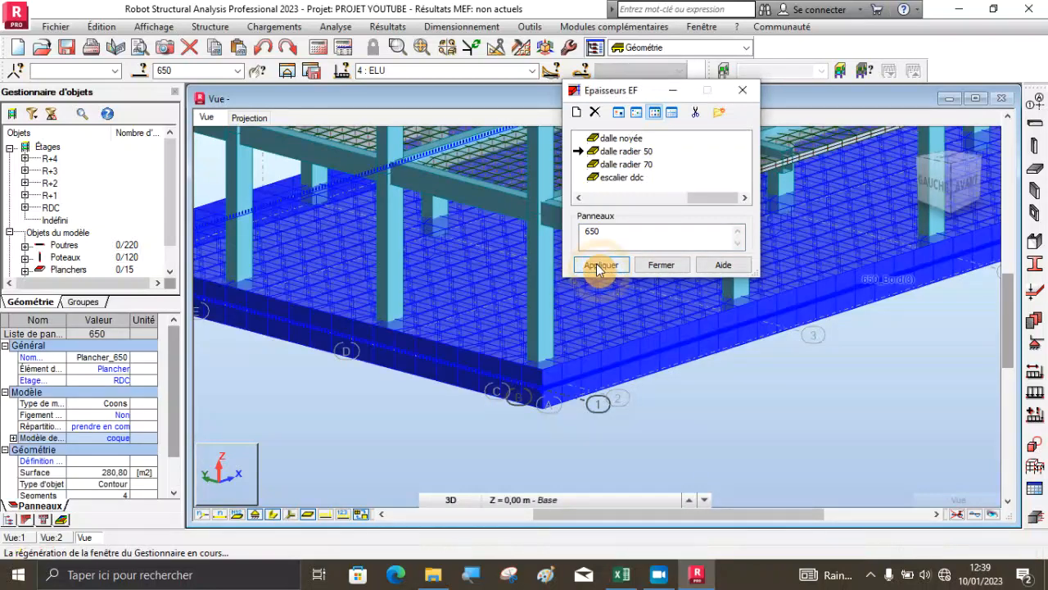
pyautogui.click(601, 431)
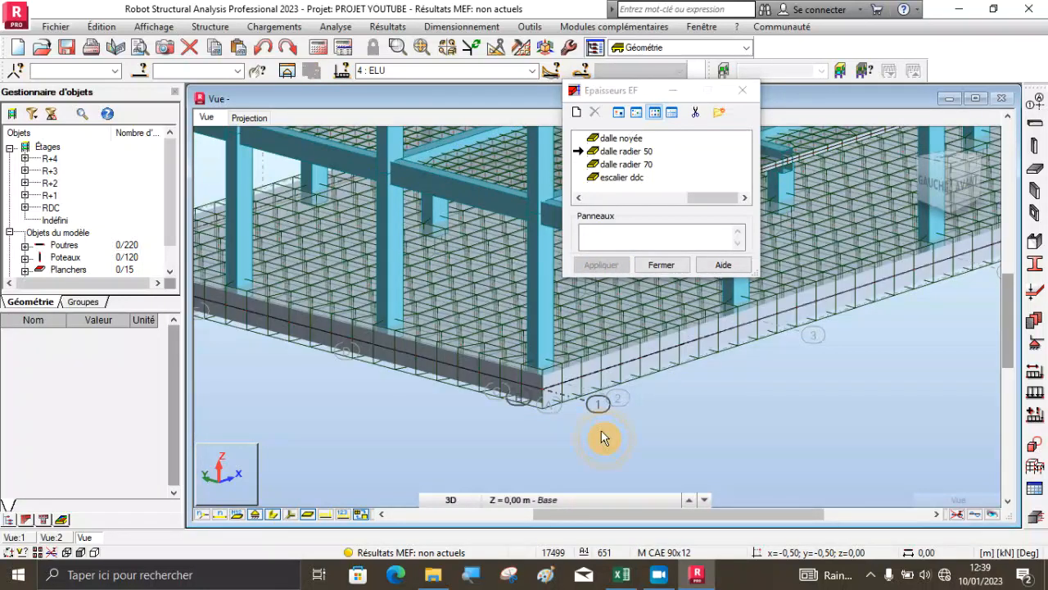
pyautogui.scroll(3, 603, 320)
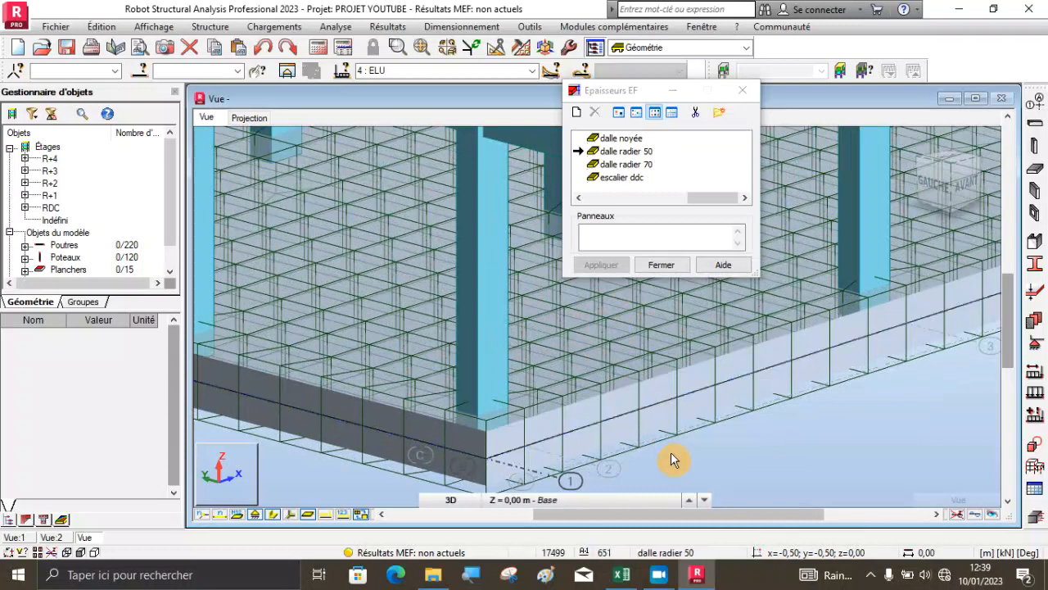
pyautogui.scroll(-5, 667, 442)
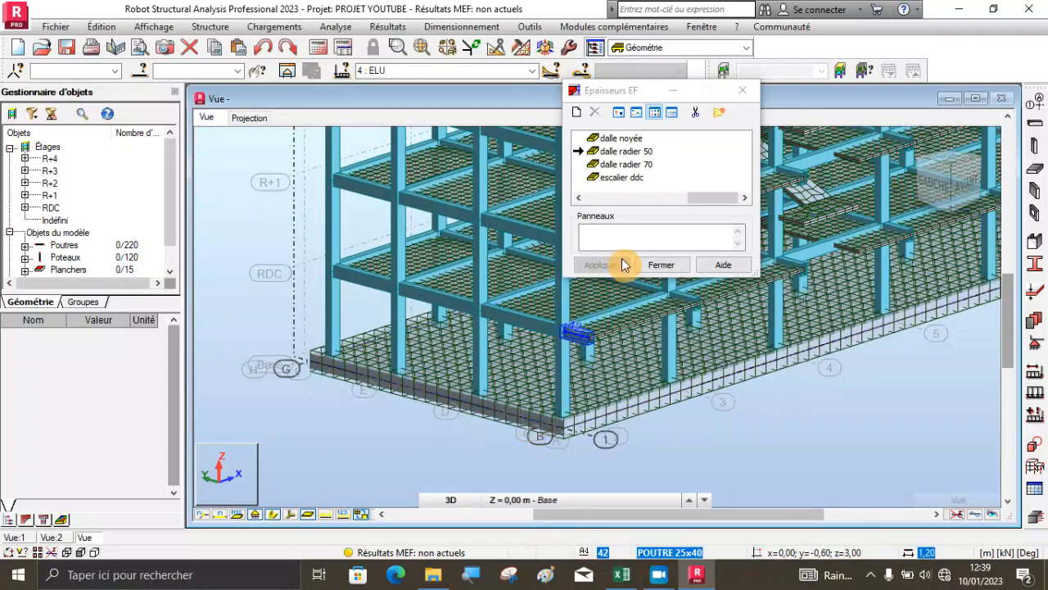
pyautogui.click(660, 265)
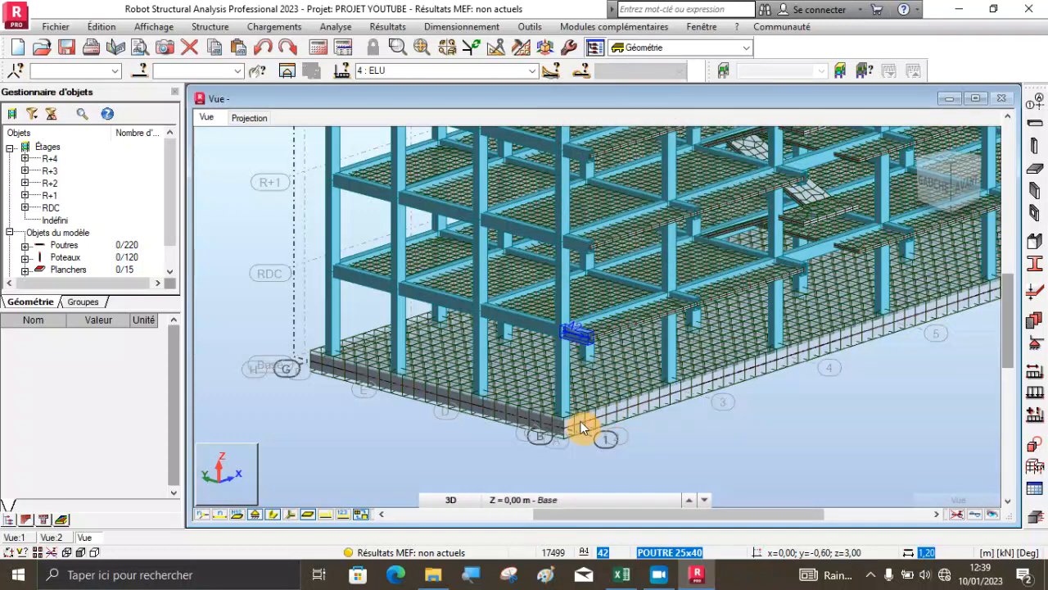
# Check the raft slab's assigned thickness in its properties and clear the selection
pyautogui.click(603, 380)
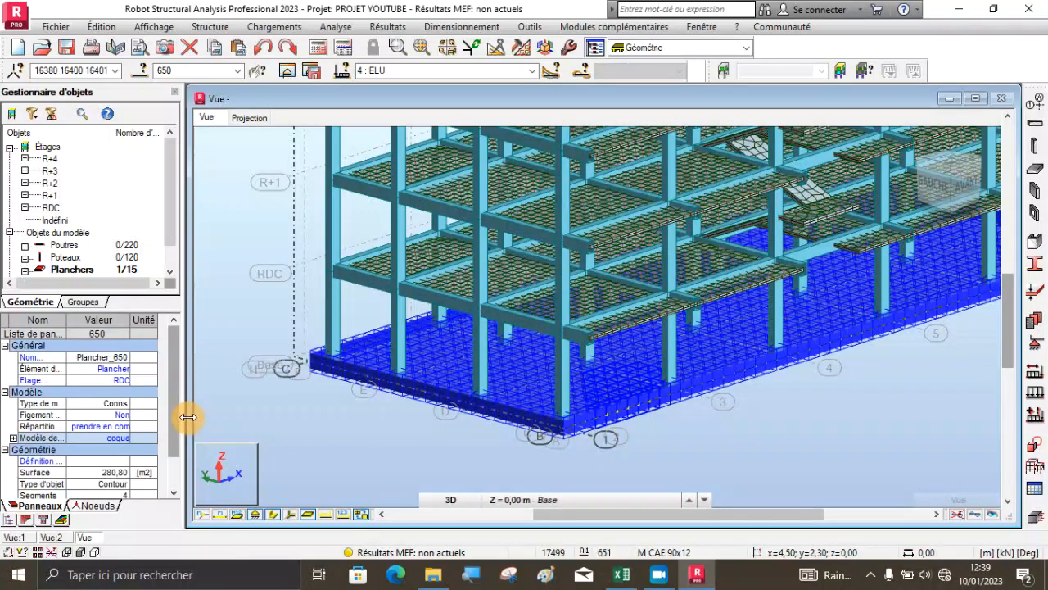
pyautogui.scroll(-2, 171, 436)
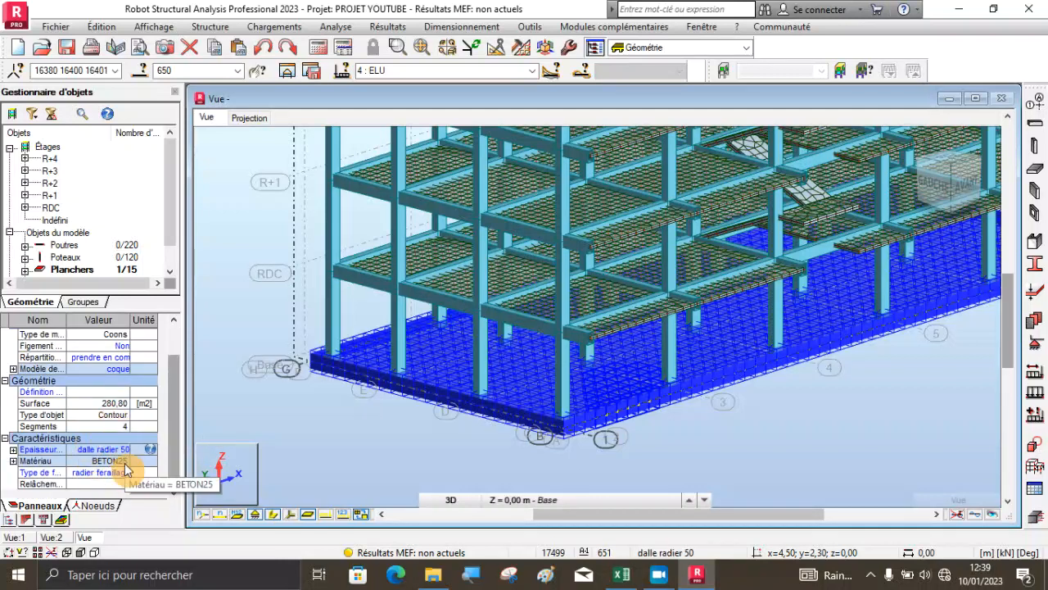
pyautogui.click(124, 456)
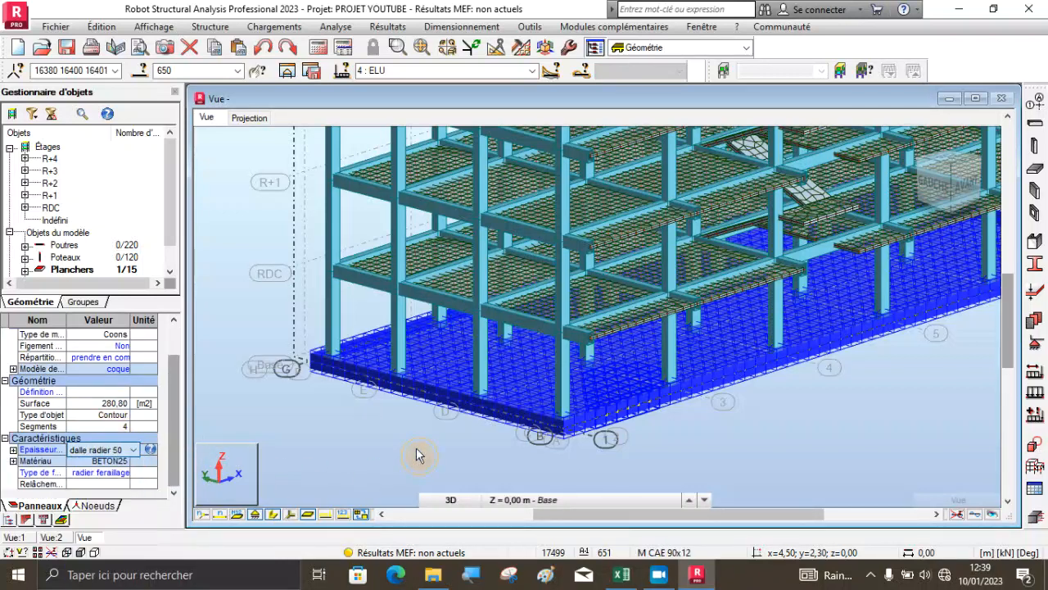
pyautogui.click(667, 418)
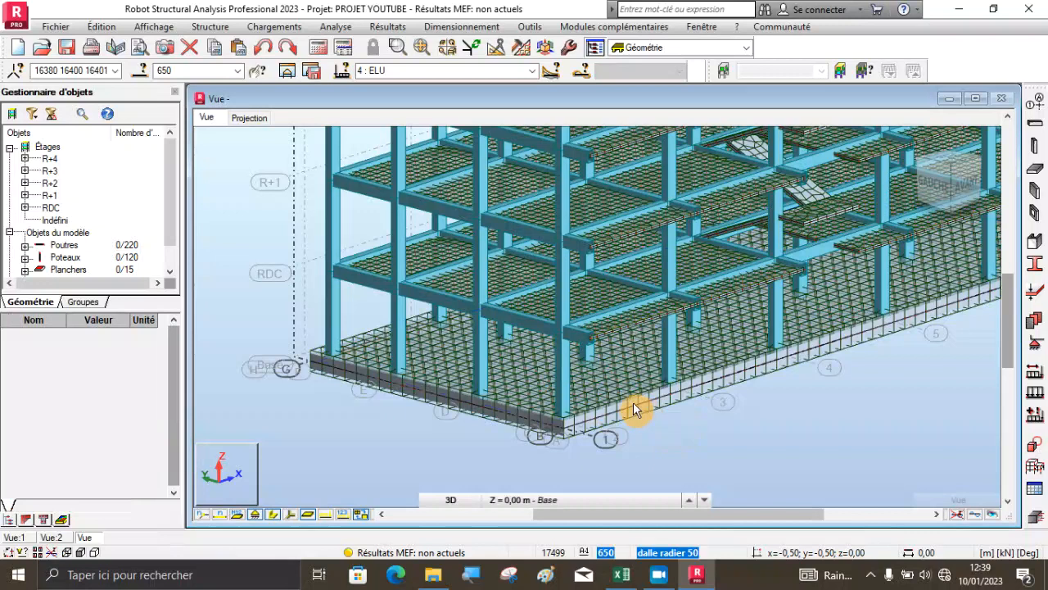
# Run the structural calculation, continue past the instability warning, then close the calculation messages and clear the selection
pyautogui.click(632, 406)
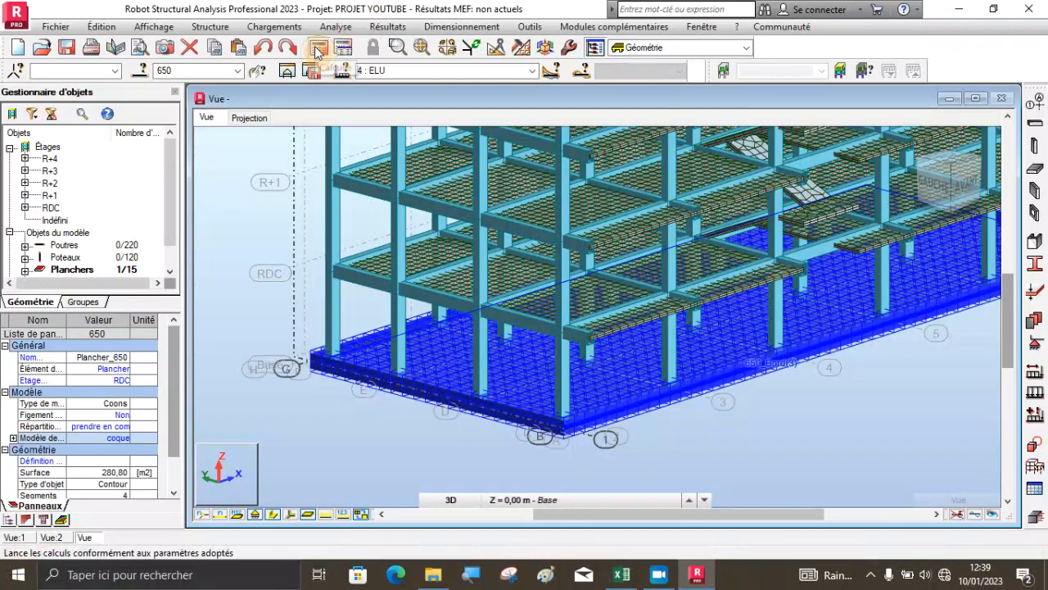
pyautogui.click(318, 47)
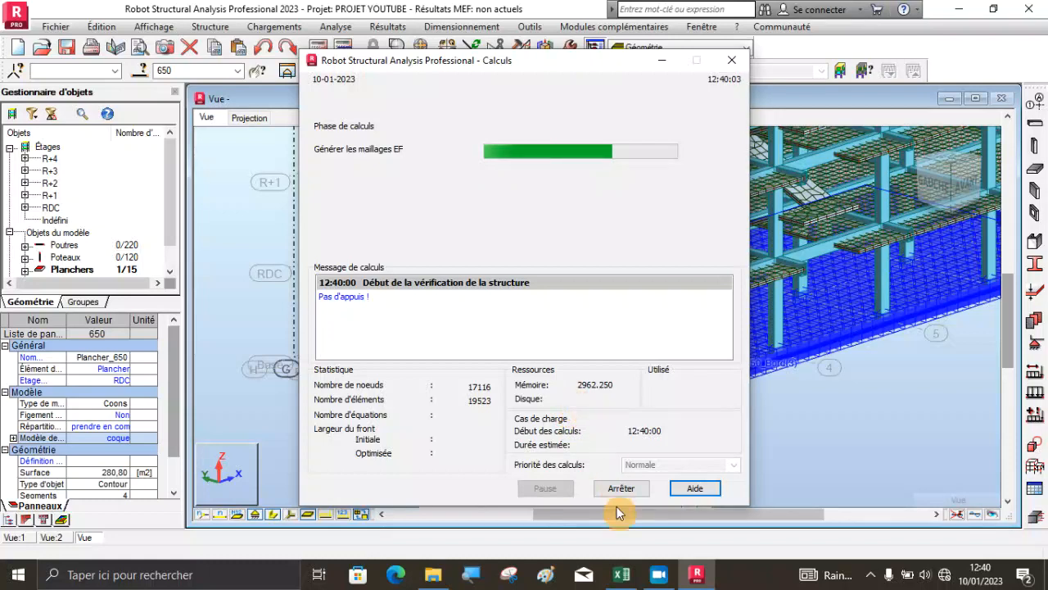
pyautogui.moveTo(622, 570)
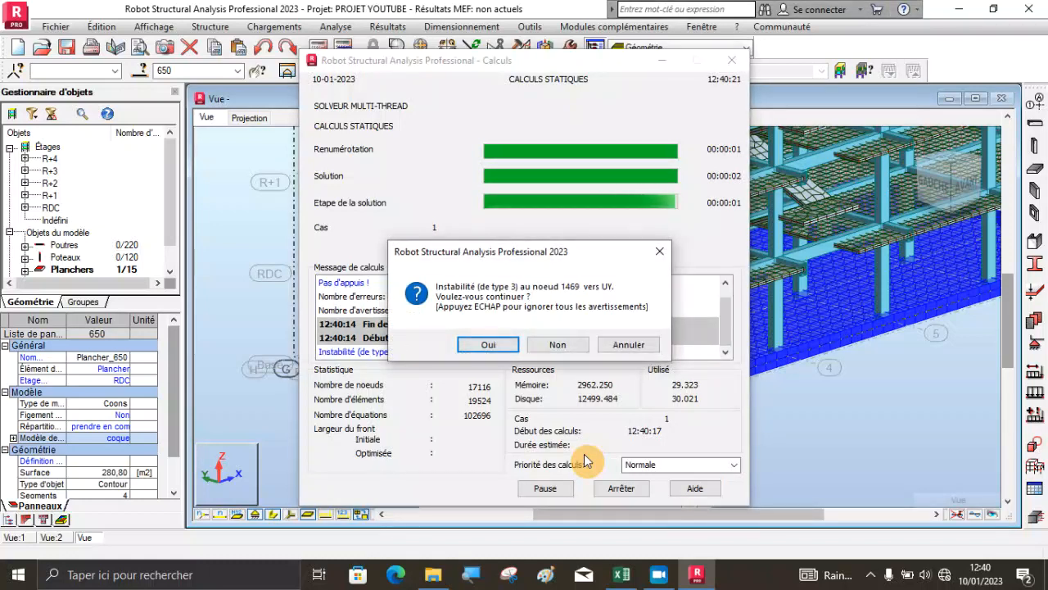
pyautogui.press('Return')
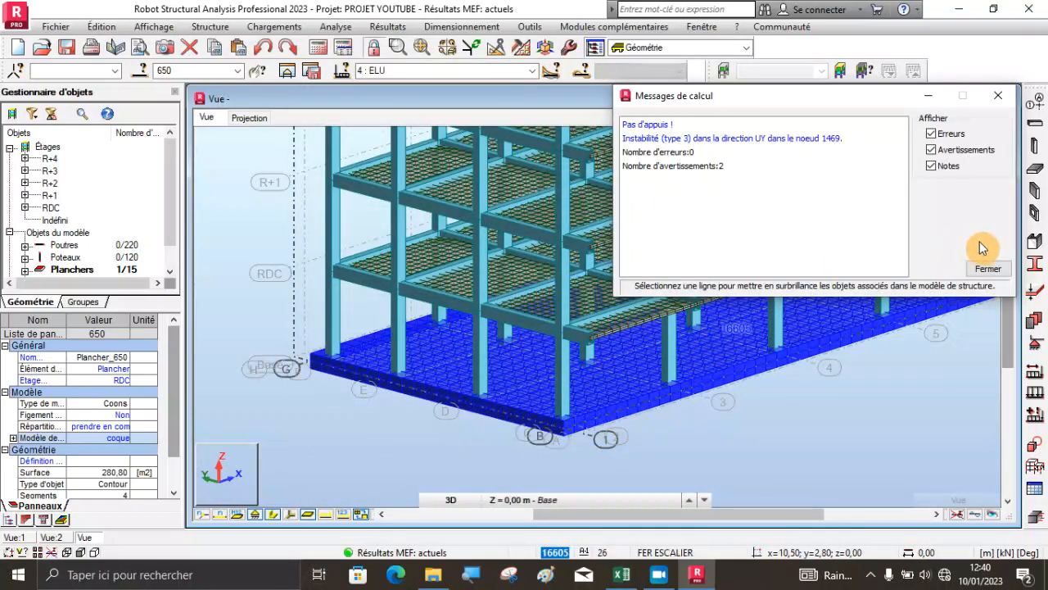
pyautogui.click(987, 267)
pyautogui.click(762, 425)
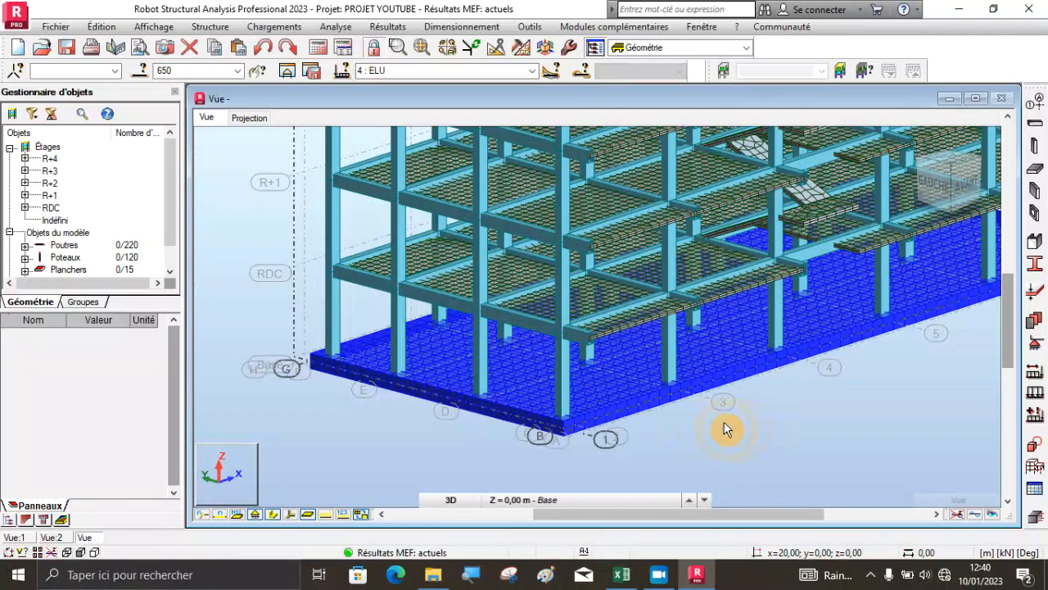
# Isolate the raft slab in a new view of its own and maximize that view
pyautogui.click(600, 415)
pyautogui.click(600, 414)
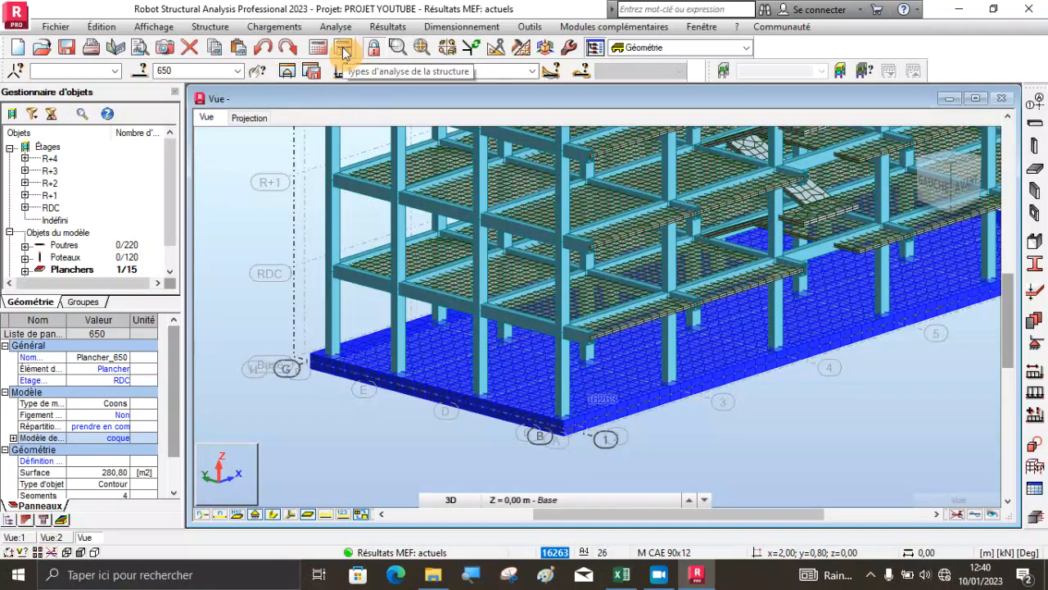
pyautogui.click(288, 71)
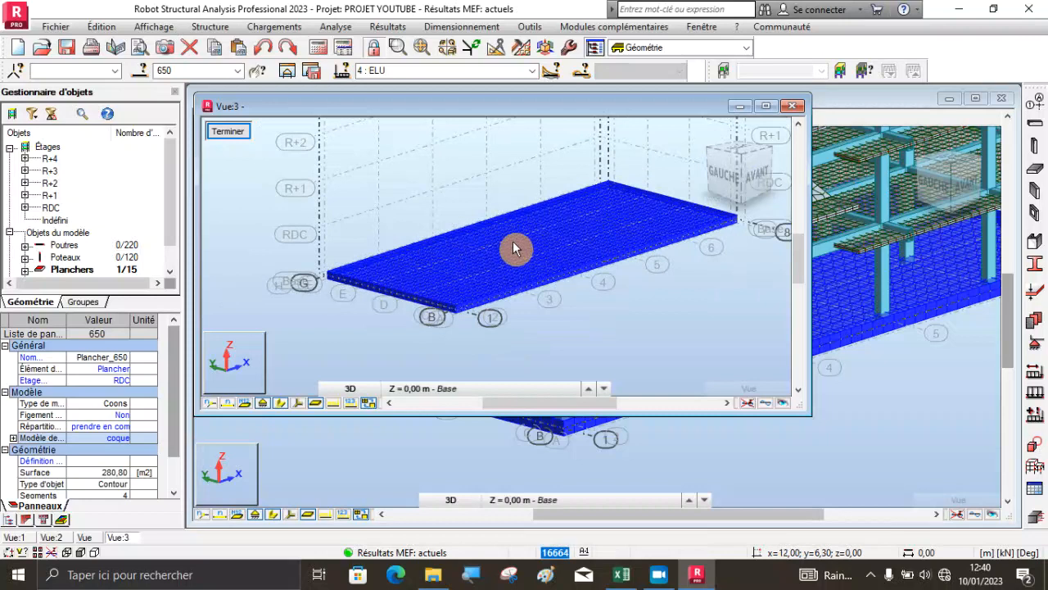
pyautogui.scroll(2, 517, 245)
pyautogui.click(765, 107)
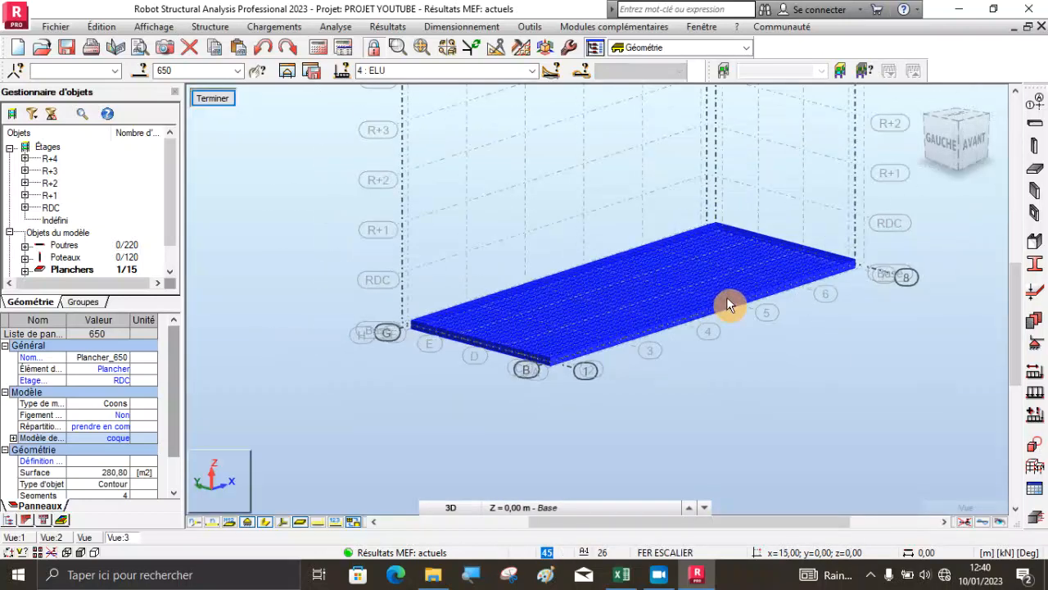
pyautogui.scroll(2, 727, 296)
# Open the panel maps (Cartographies - panneaux) for the isolated raft
pyautogui.click(461, 26)
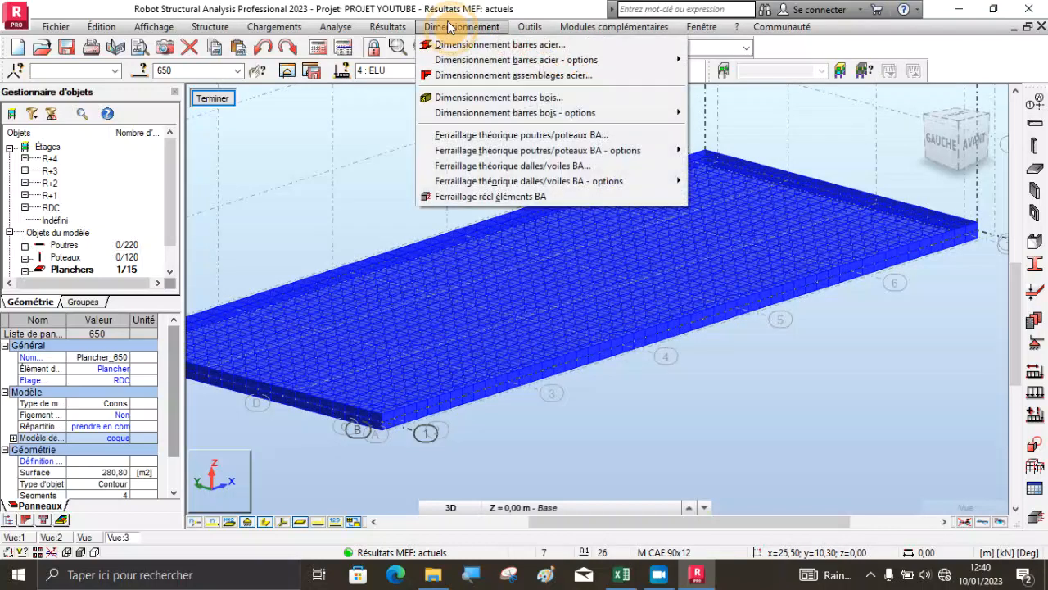
pyautogui.moveTo(402, 31)
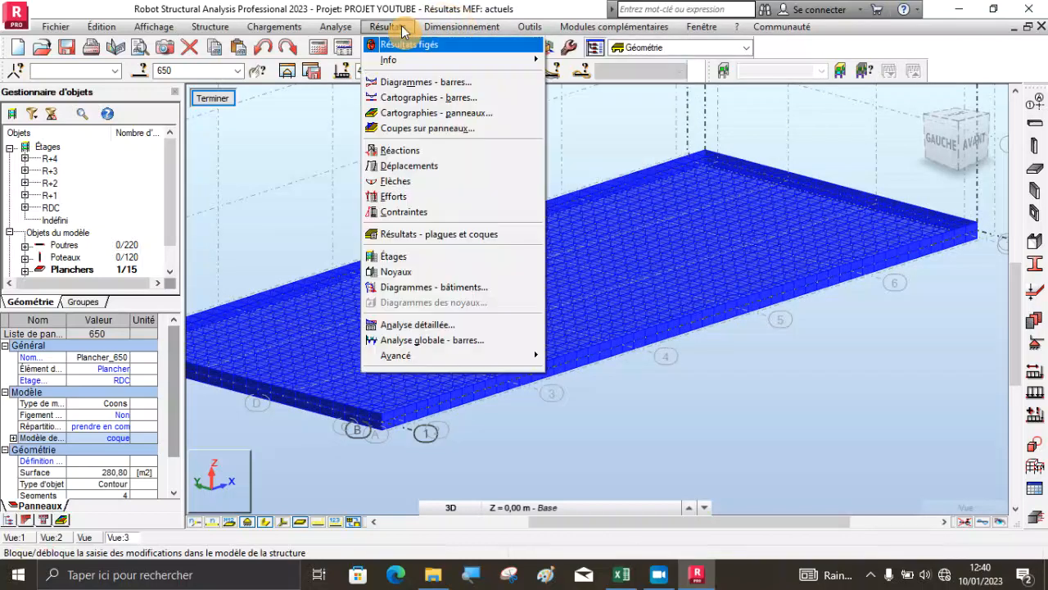
pyautogui.click(409, 114)
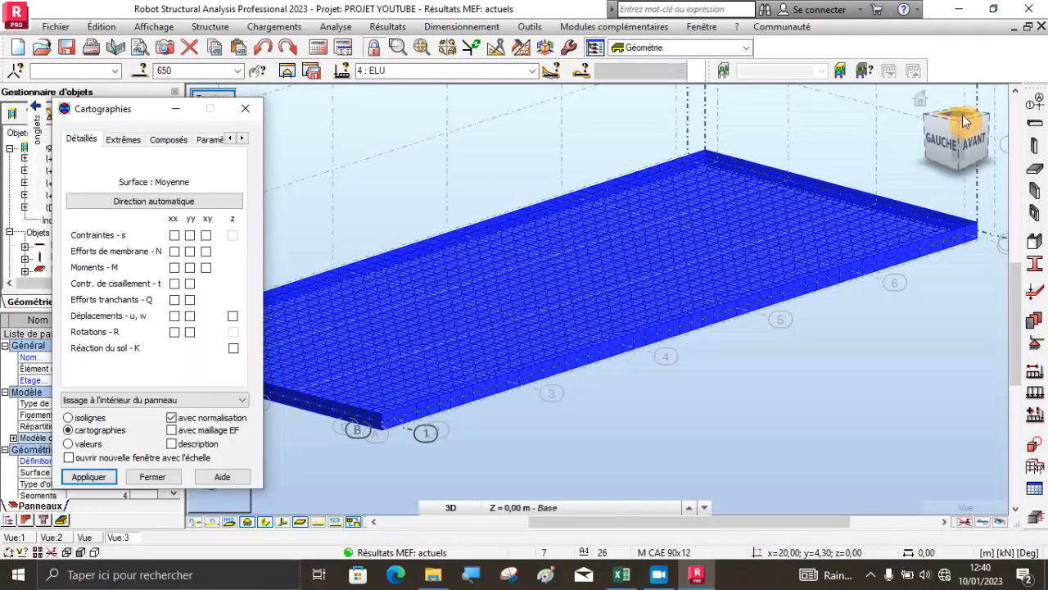
# Orient the isolated raft to a top view with its long side horizontal and clear the selection
pyautogui.click(963, 121)
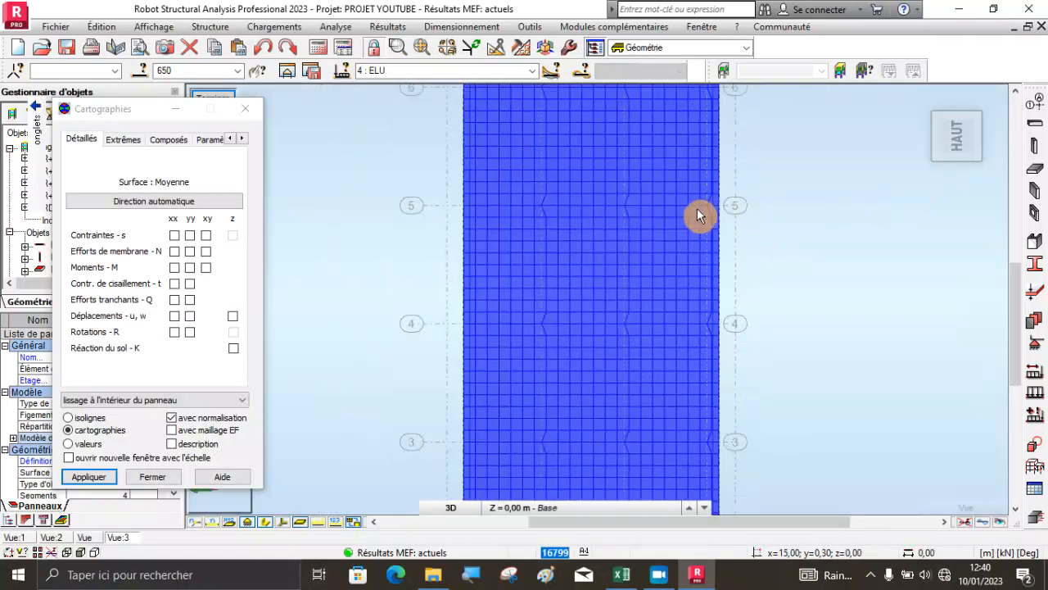
pyautogui.scroll(-2, 696, 215)
pyautogui.scroll(-2, 671, 290)
pyautogui.scroll(1, 660, 129)
pyautogui.scroll(1, 660, 128)
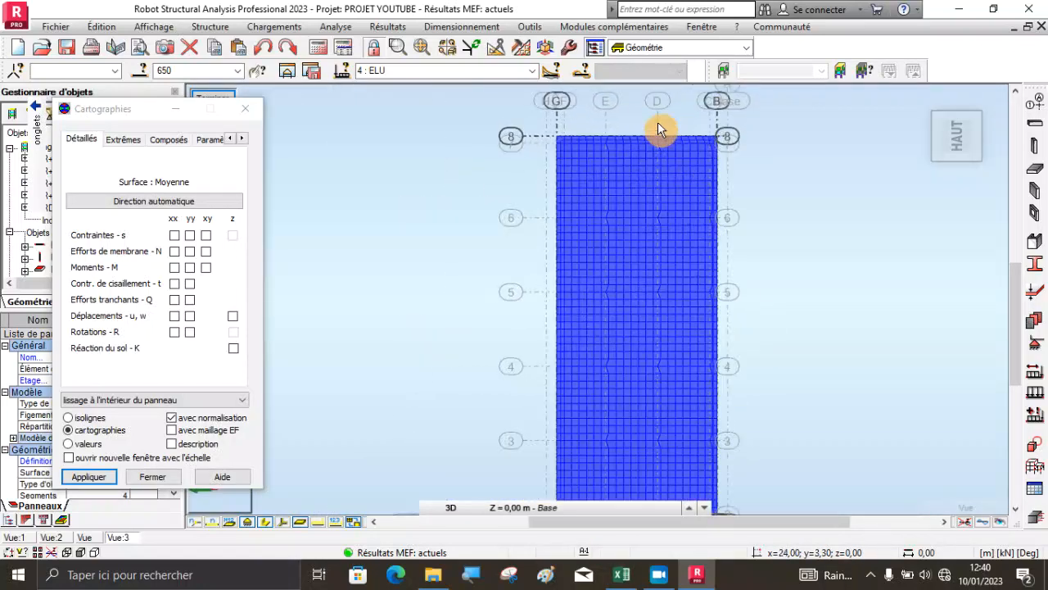
pyautogui.click(959, 177)
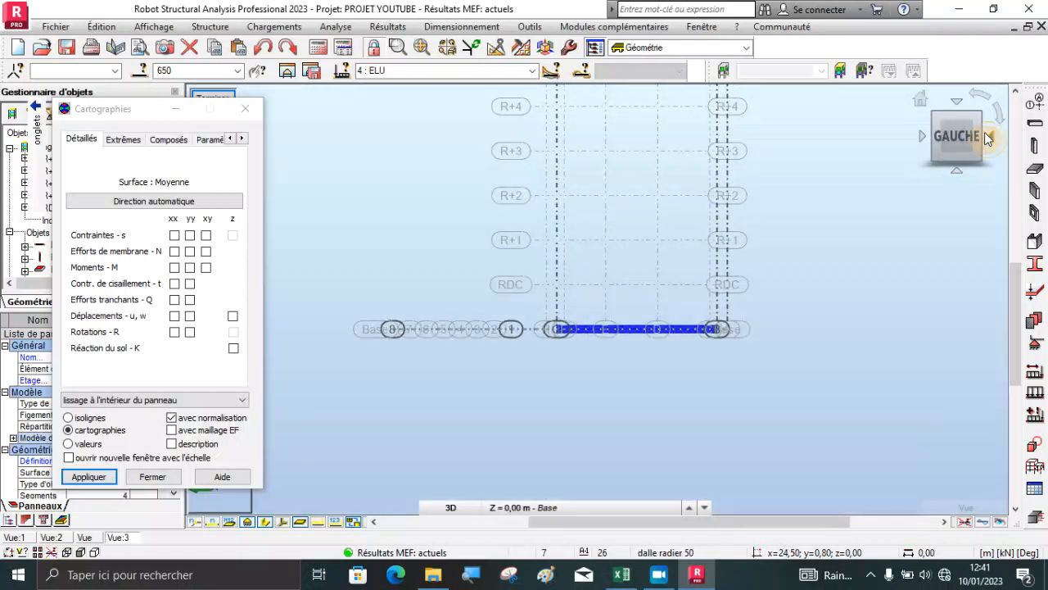
pyautogui.click(987, 137)
pyautogui.click(958, 109)
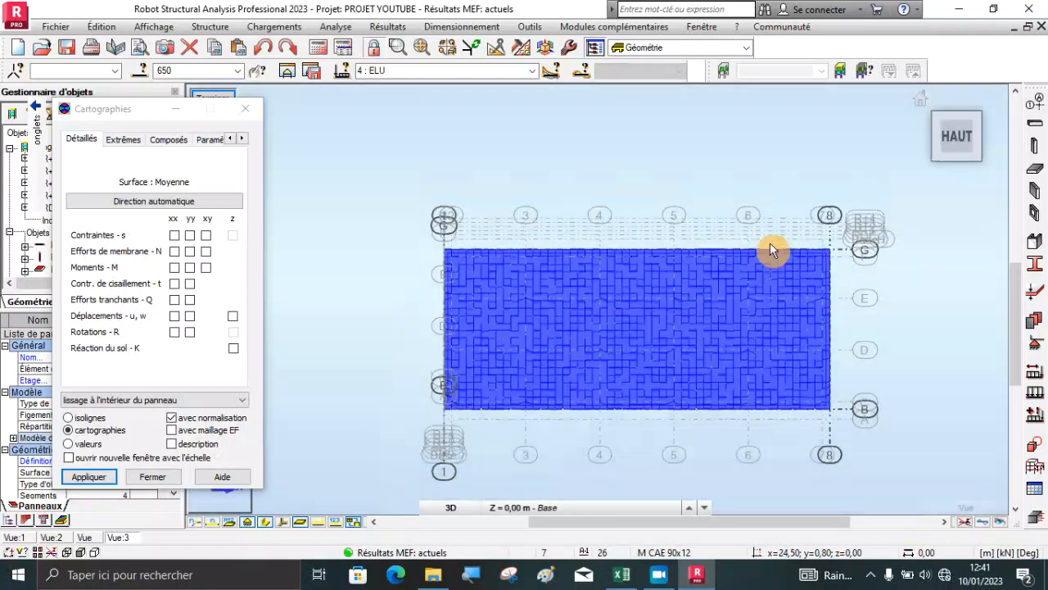
pyautogui.press('Escape')
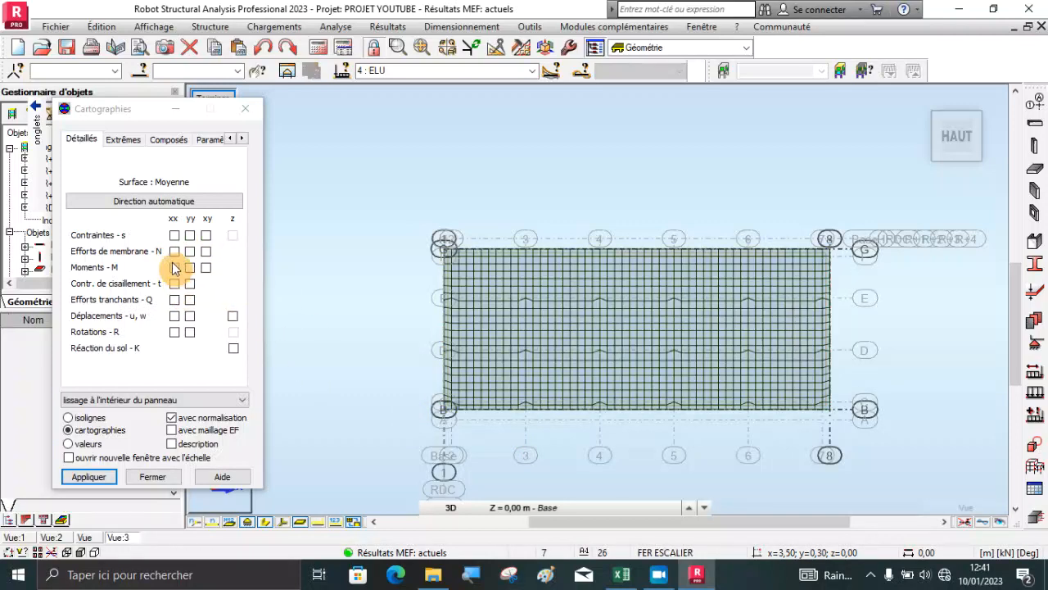
# Display the raft's Mxx bending moment map with value descriptions and examine the moments at the column lines and between them
pyautogui.click(174, 268)
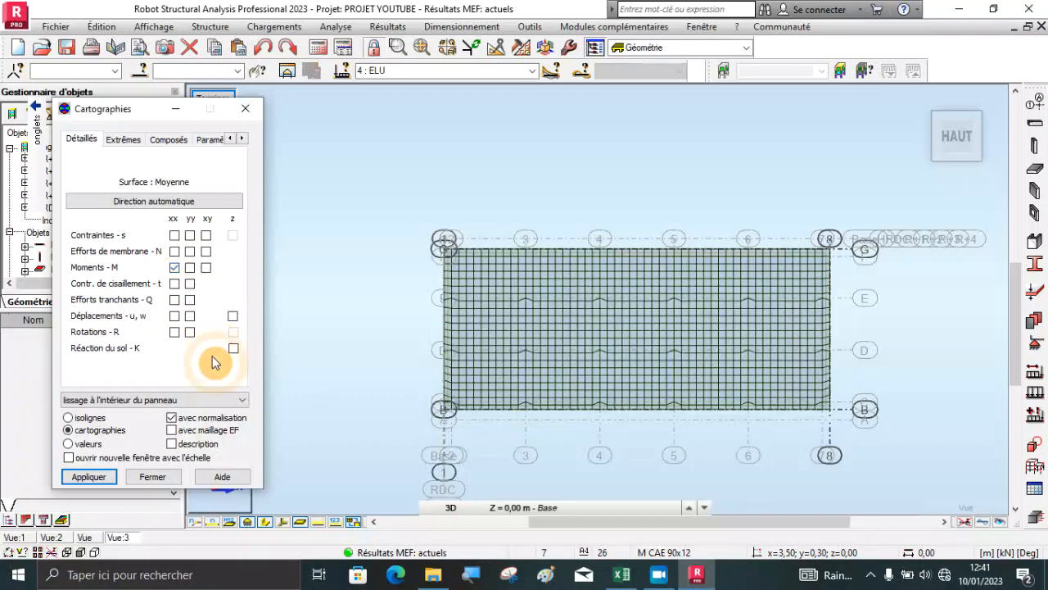
pyautogui.click(171, 444)
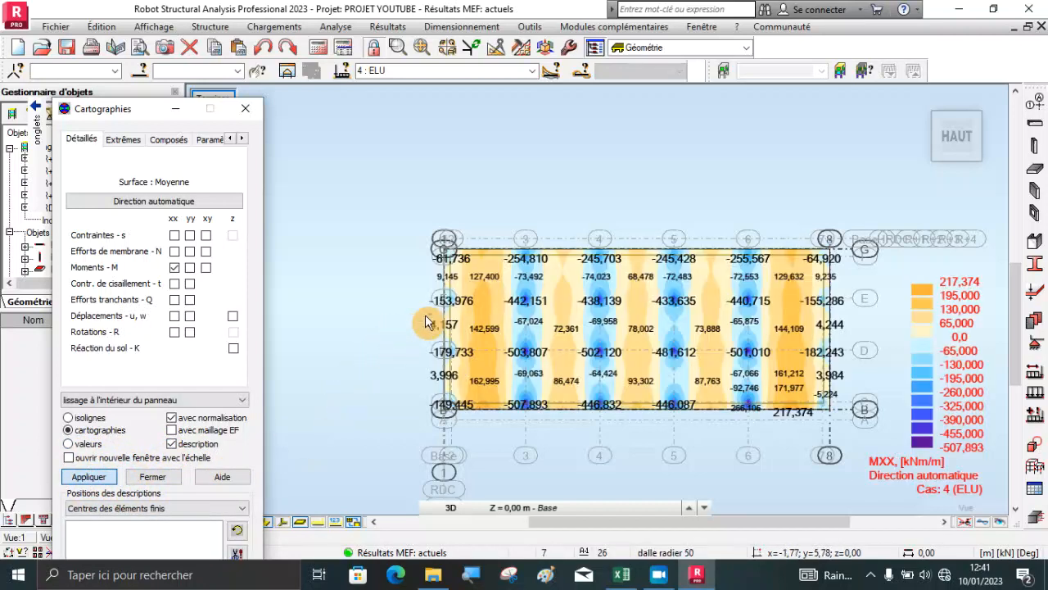
pyautogui.scroll(1, 508, 323)
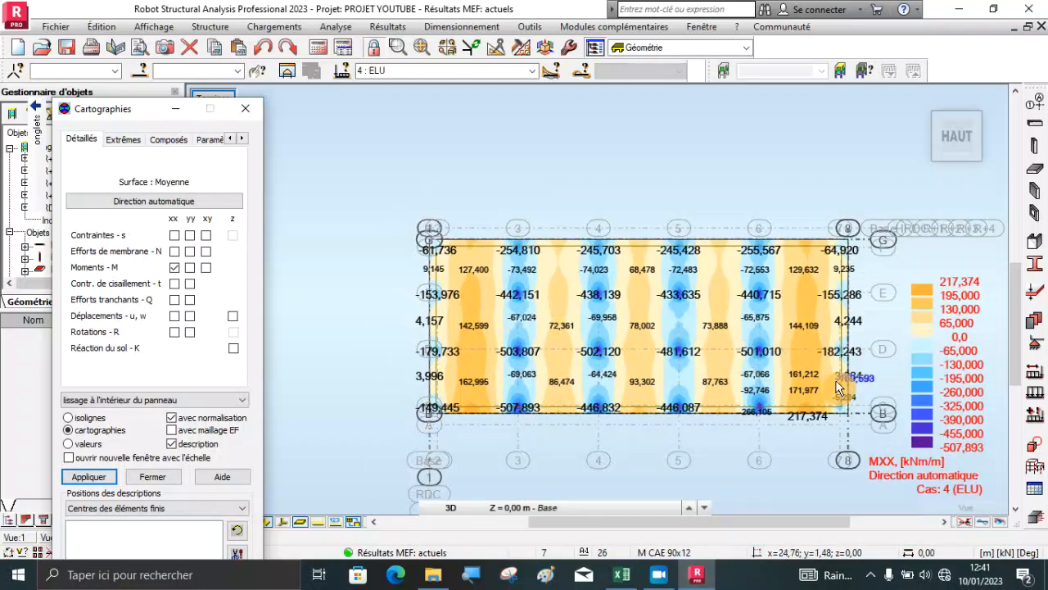
pyautogui.scroll(1, 831, 385)
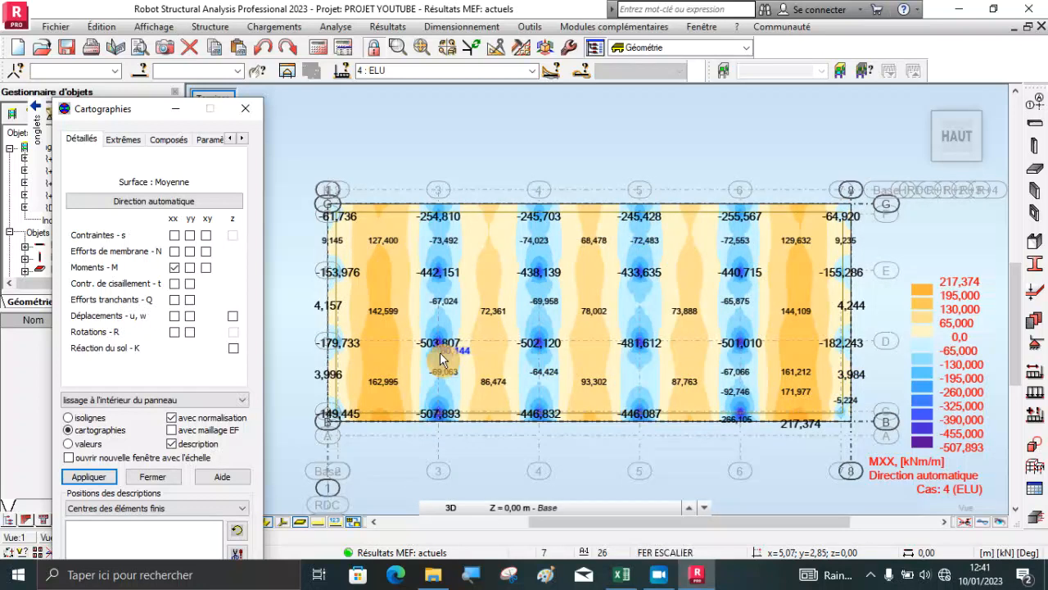
pyautogui.scroll(1, 434, 358)
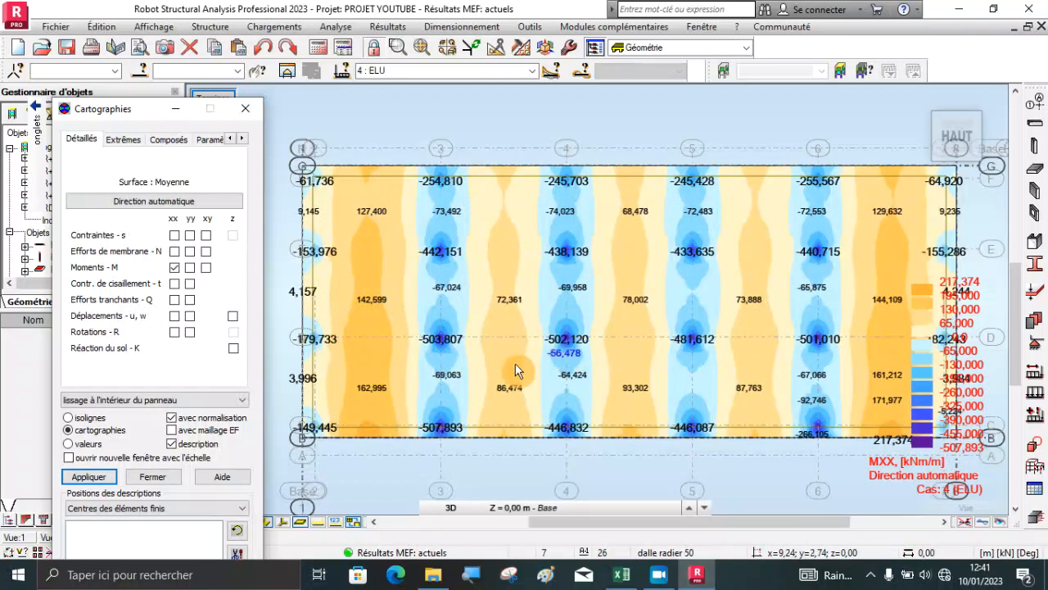
pyautogui.scroll(-1, 510, 364)
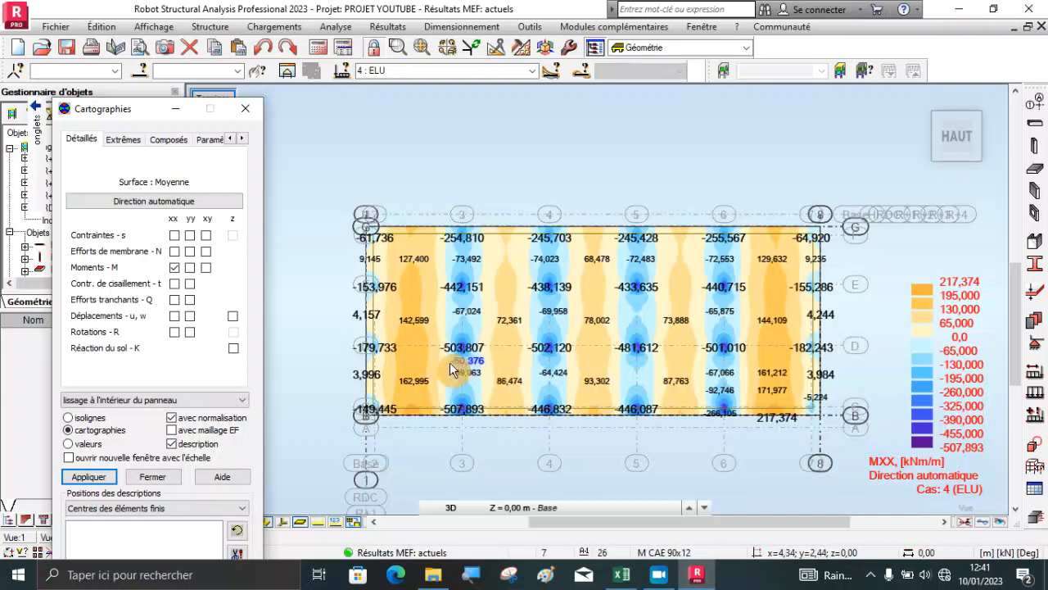
pyautogui.scroll(1, 455, 359)
pyautogui.scroll(1, 459, 333)
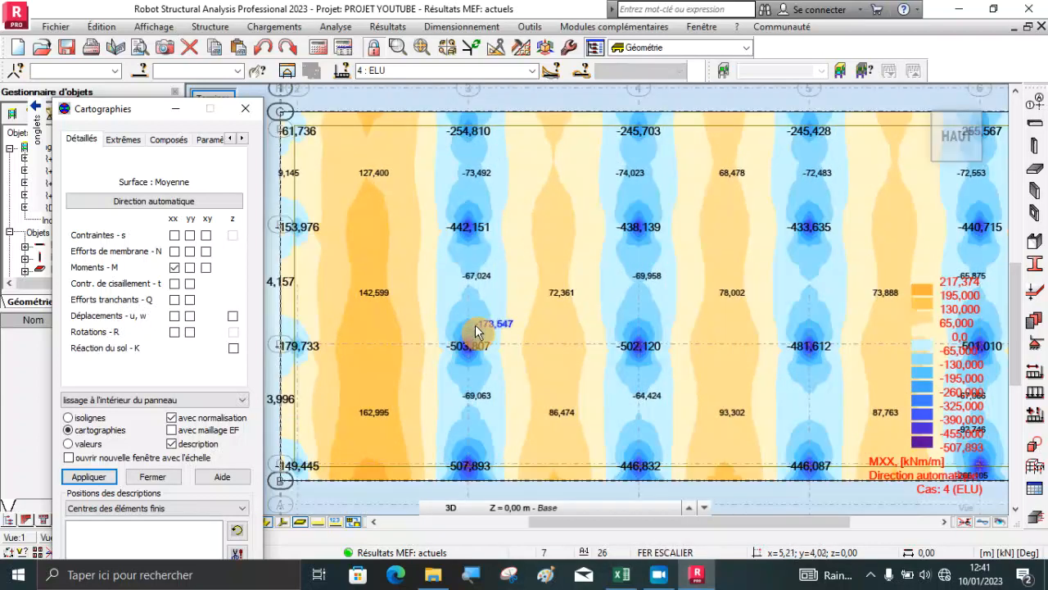
pyautogui.scroll(-1, 475, 331)
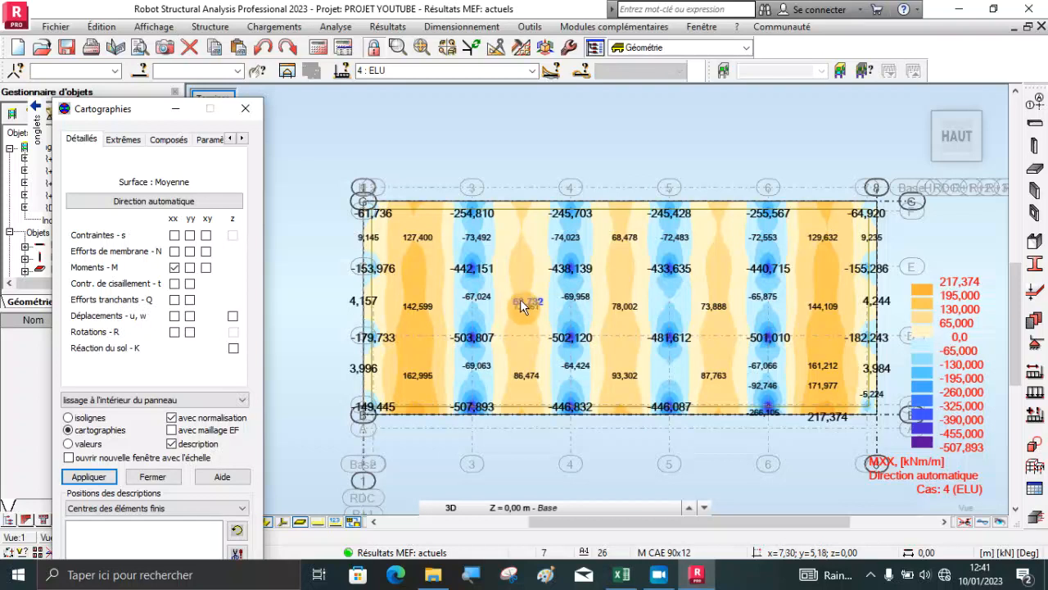
pyautogui.scroll(-1, 516, 305)
pyautogui.scroll(2, 490, 324)
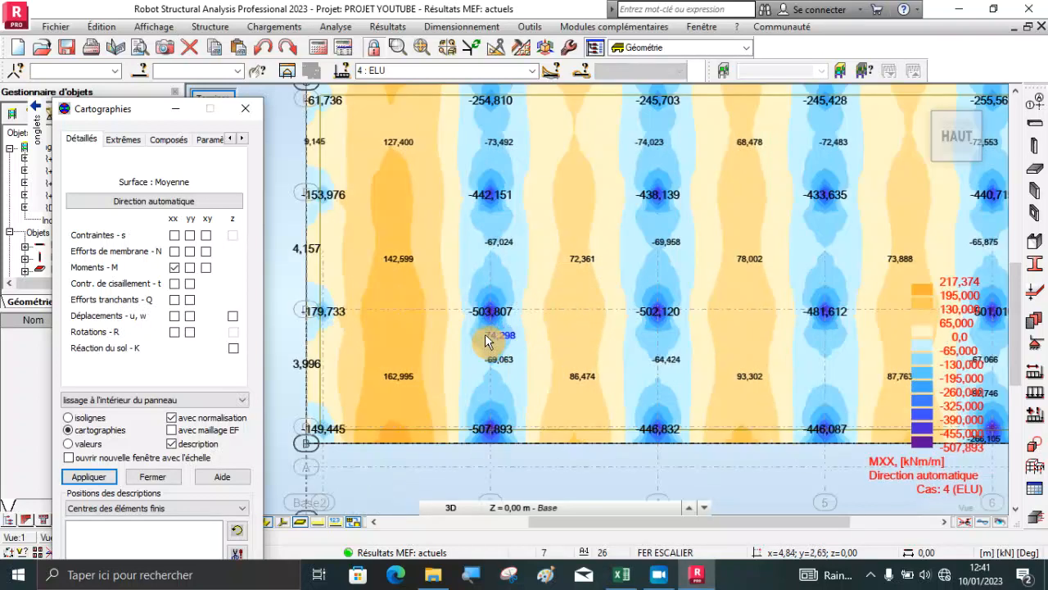
pyautogui.scroll(-2, 485, 329)
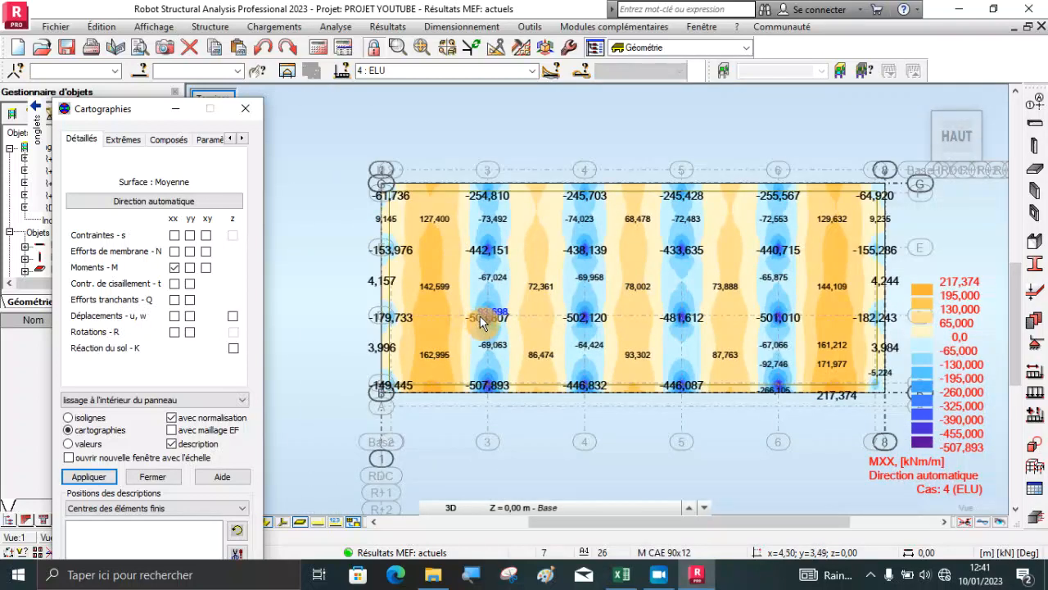
# Display the raft's Myy bending moment map with descriptions and examine its values across the slab
pyautogui.click(190, 268)
pyautogui.click(98, 479)
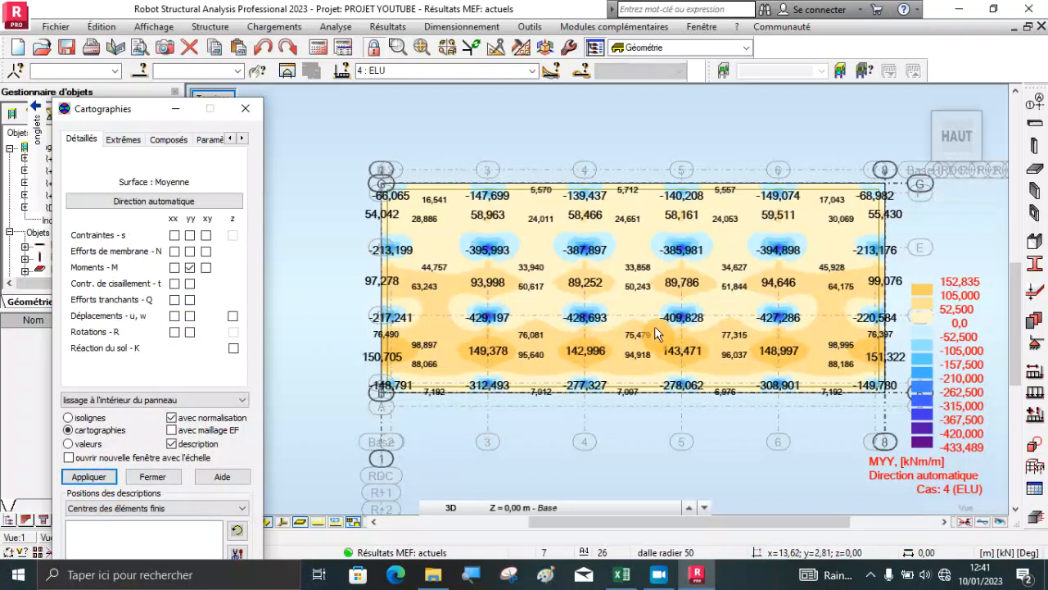
pyautogui.scroll(2, 562, 315)
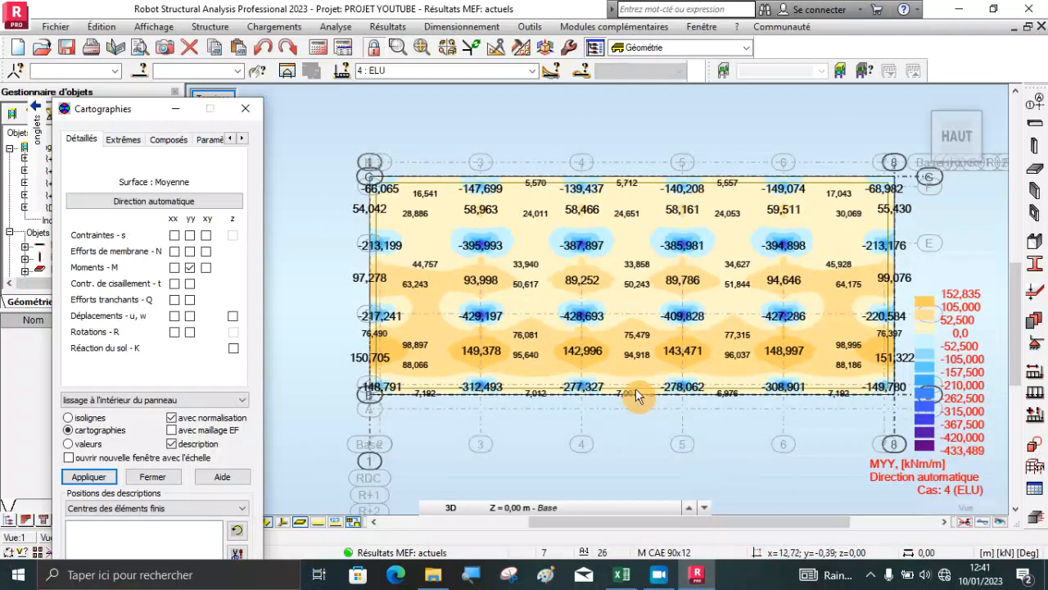
pyautogui.scroll(-2, 634, 395)
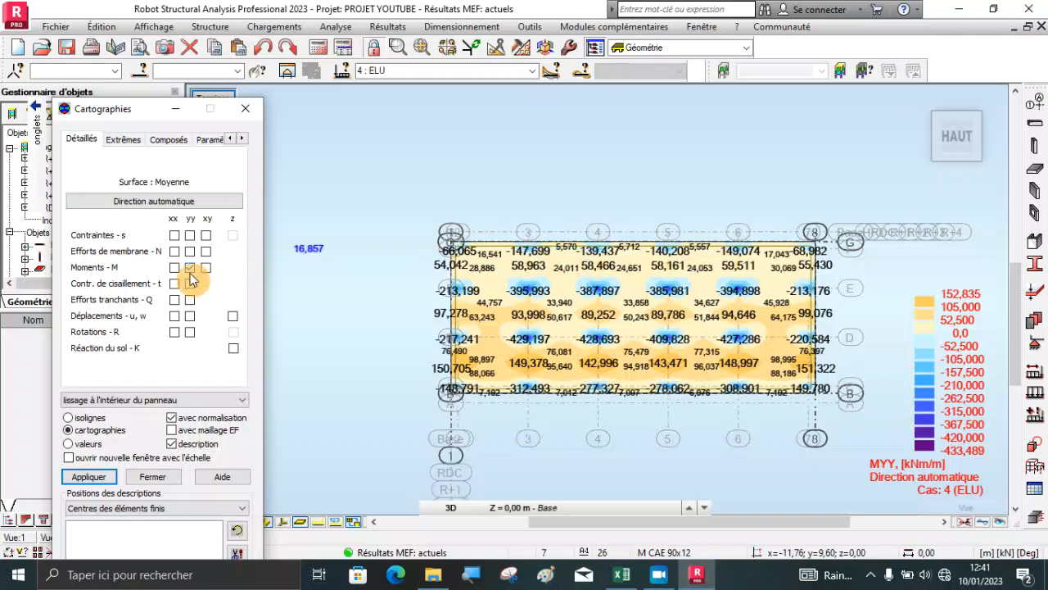
# Close the panel maps and the isolated raft view, returning to the 3D view of the whole building
pyautogui.click(245, 108)
pyautogui.click(232, 99)
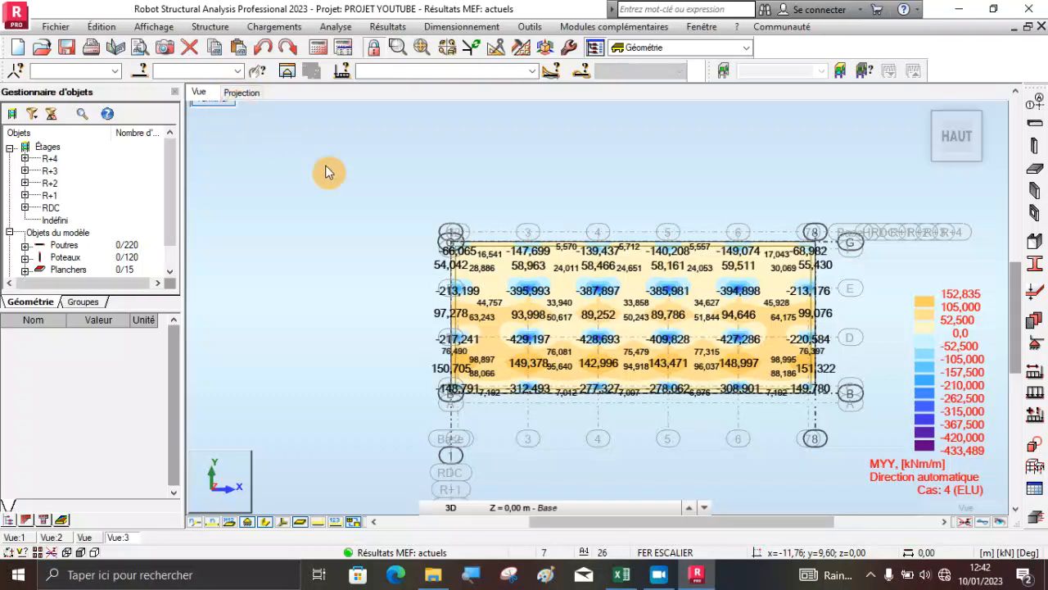
pyautogui.moveTo(491, 286); pyautogui.dragTo(544, 425)
pyautogui.click(531, 416)
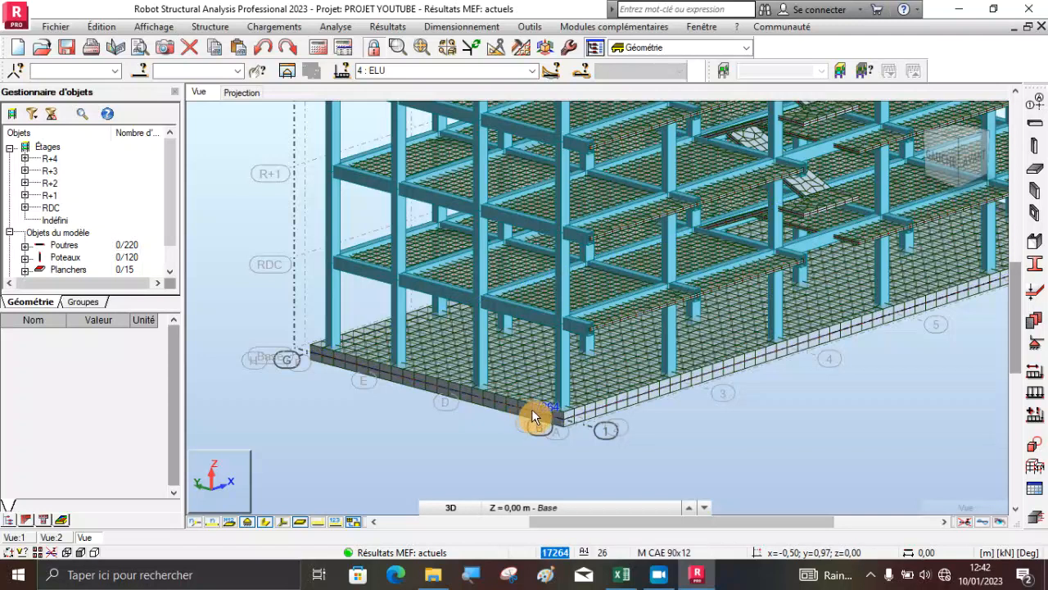
# Select the raft slab, send it to the provided reinforcement of RC elements (Ferraillage réel éléments BA), and close the transfer messages
pyautogui.scroll(3, 549, 419)
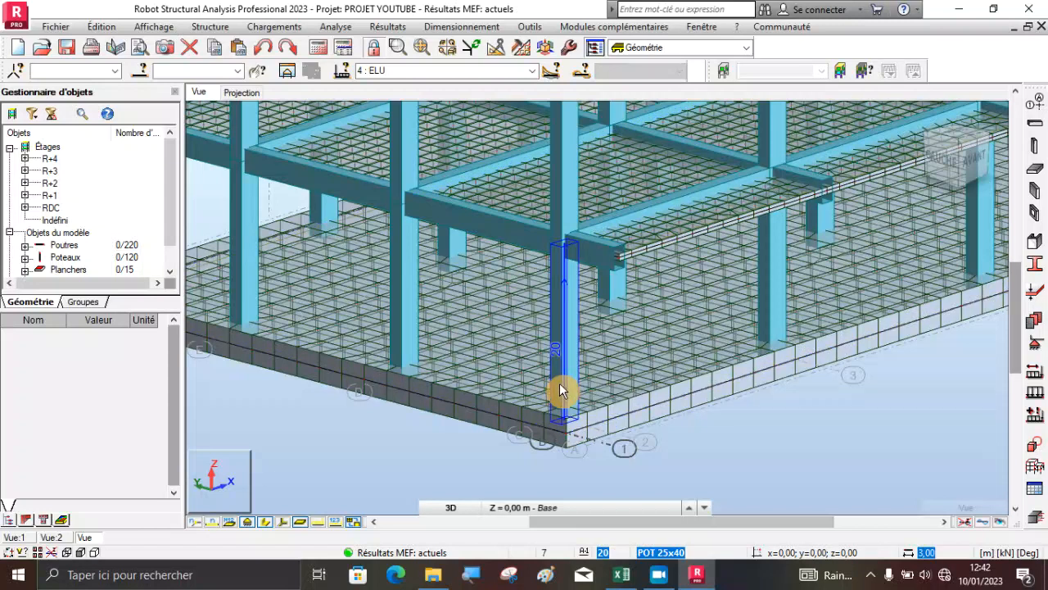
pyautogui.click(568, 426)
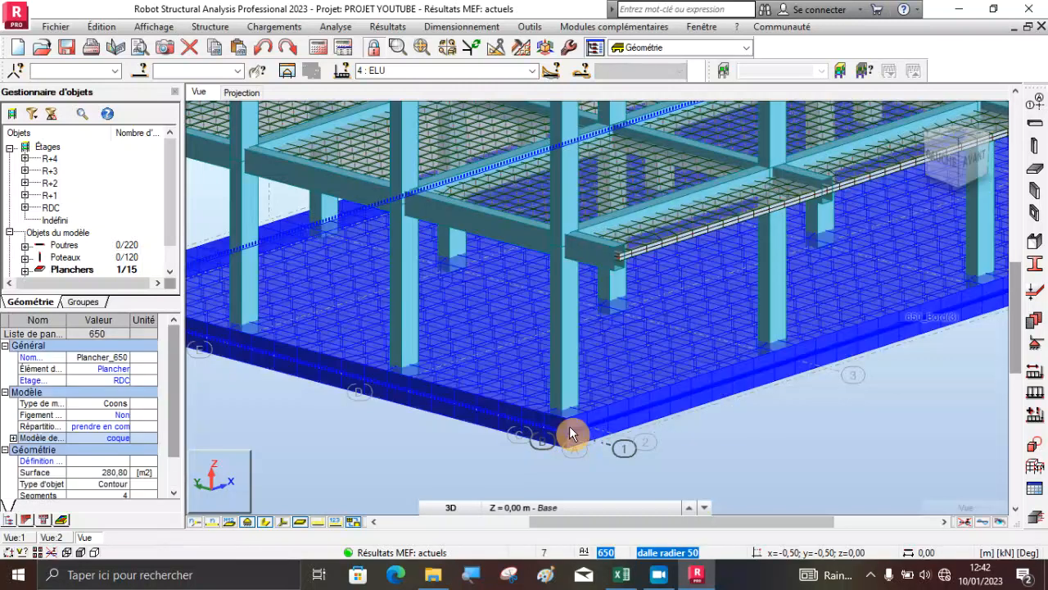
pyautogui.click(434, 29)
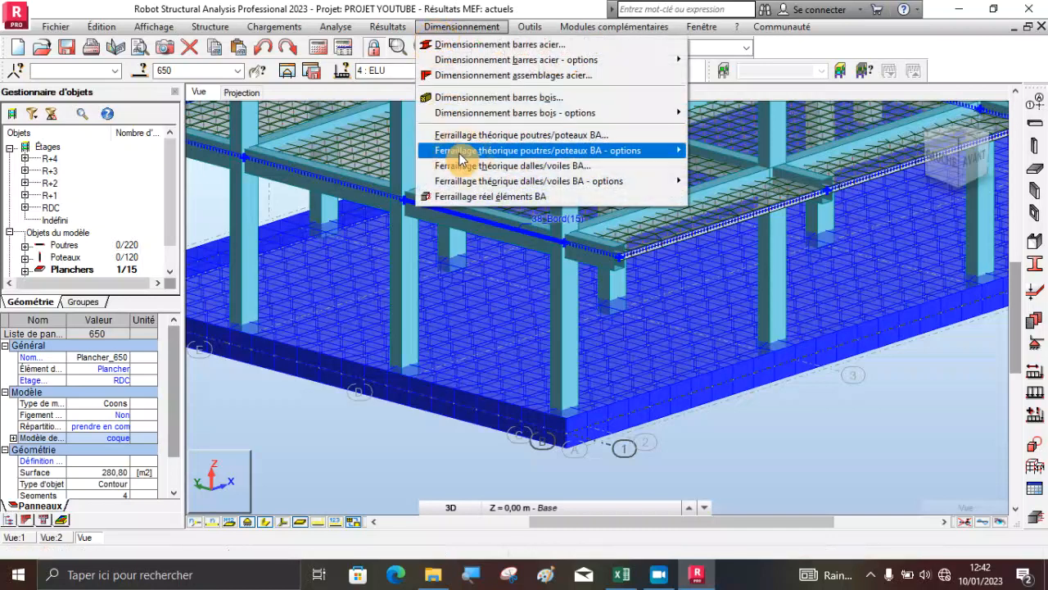
pyautogui.click(474, 195)
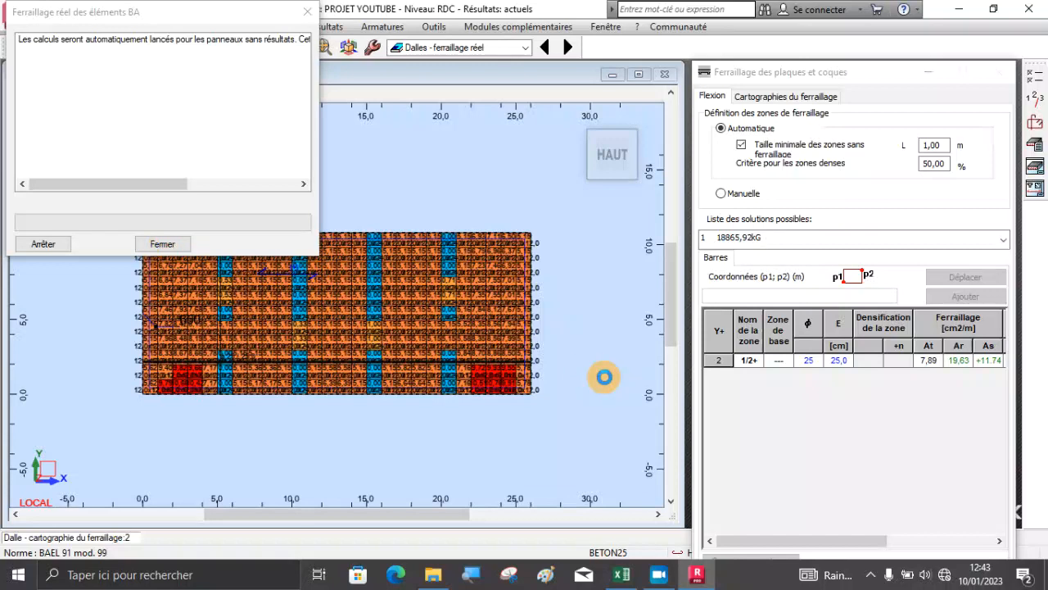
pyautogui.click(170, 244)
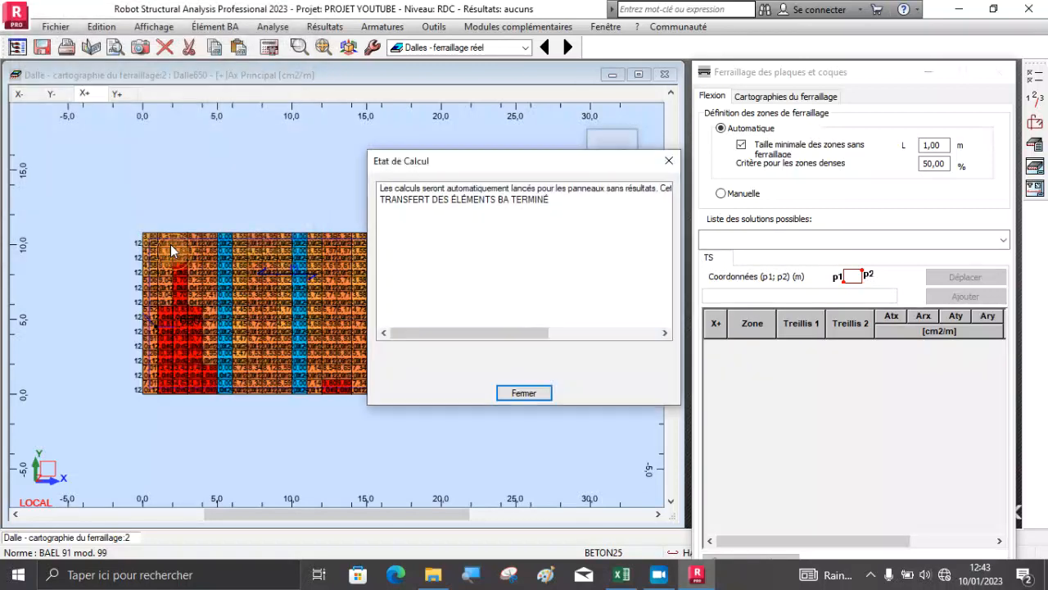
pyautogui.click(522, 389)
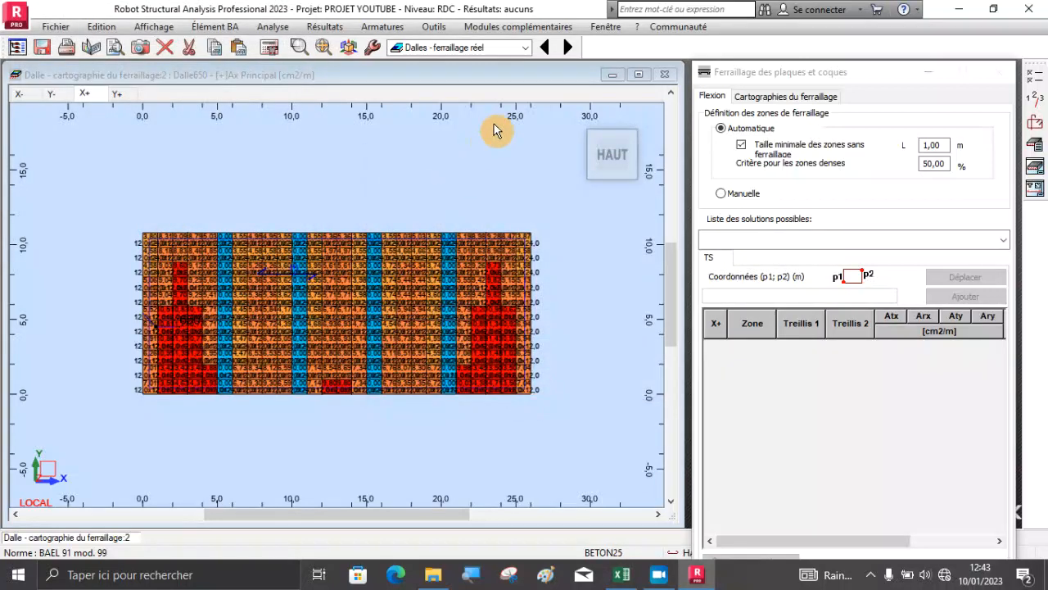
# Exclude the 6, 8, 10, 12 and 14 mm bars from the raft's reinforcement calculation options
pyautogui.click(1038, 86)
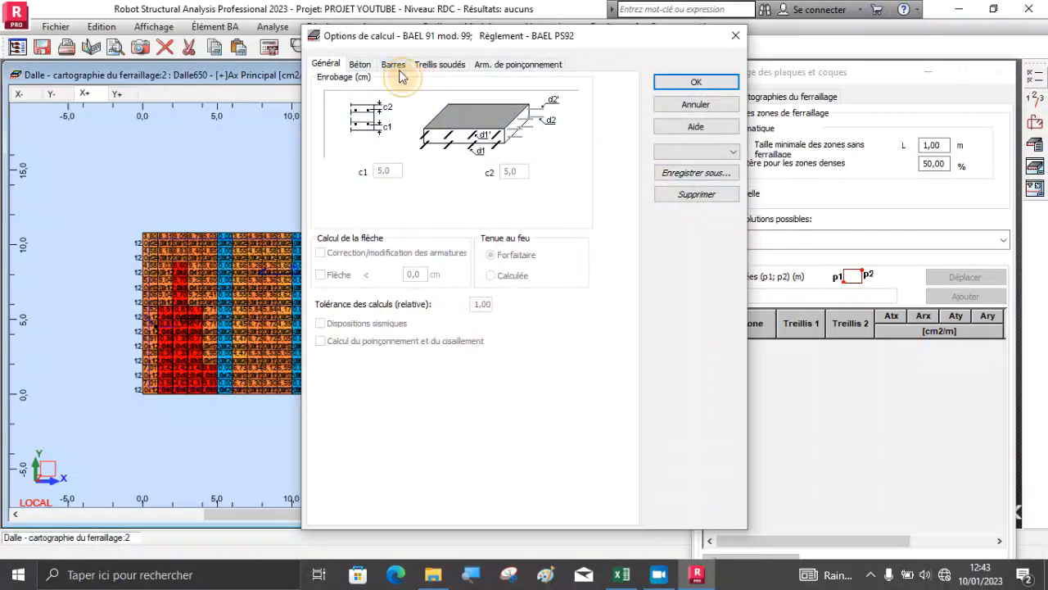
pyautogui.click(394, 66)
pyautogui.click(361, 214)
pyautogui.click(362, 249)
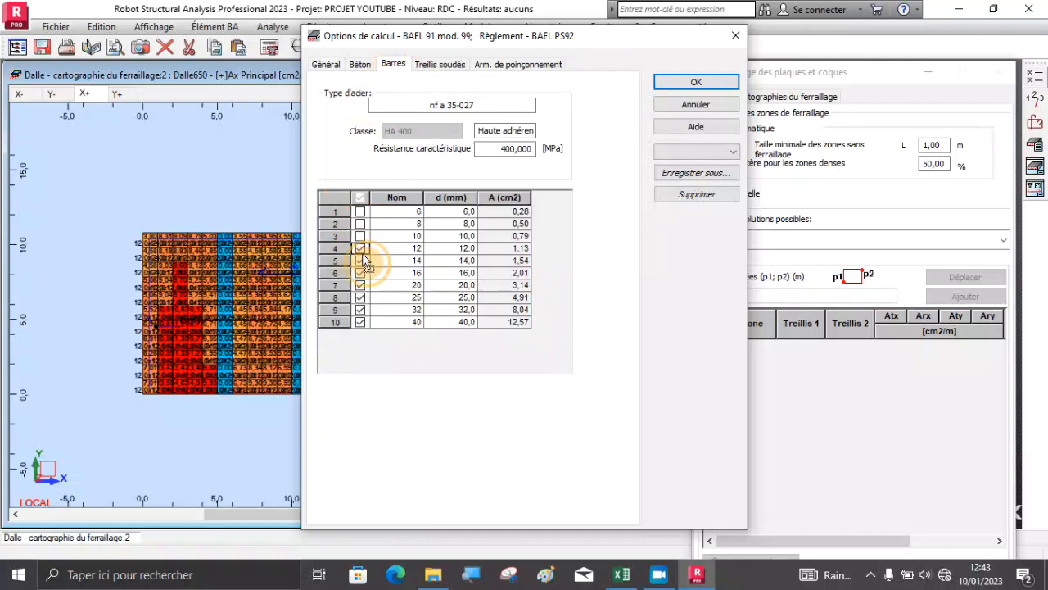
pyautogui.click(361, 249)
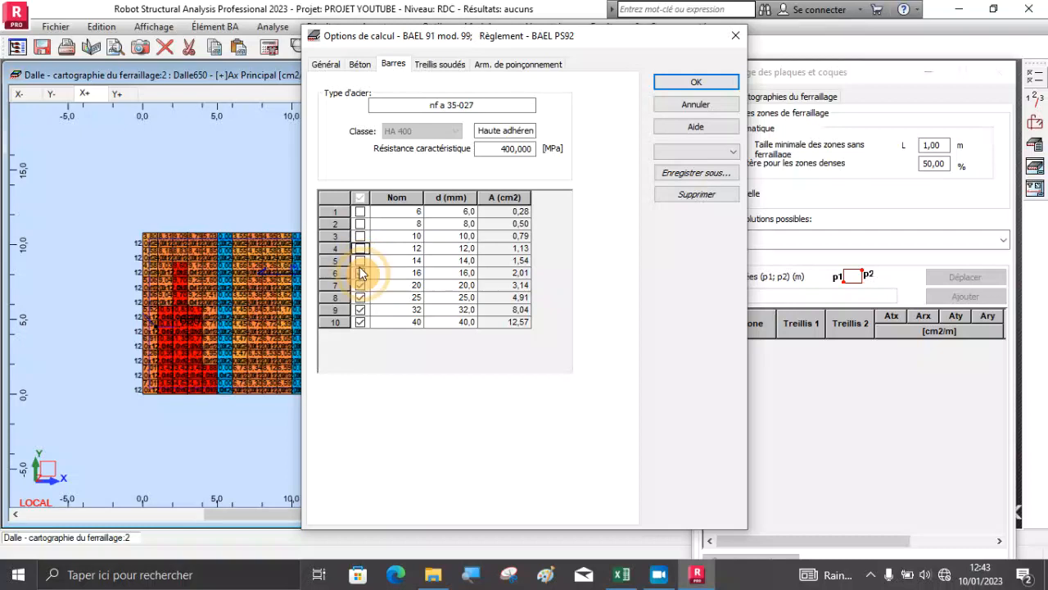
# Check the diameters available for the punching reinforcement without changing the choice, and accept the calculation options
pyautogui.click(504, 64)
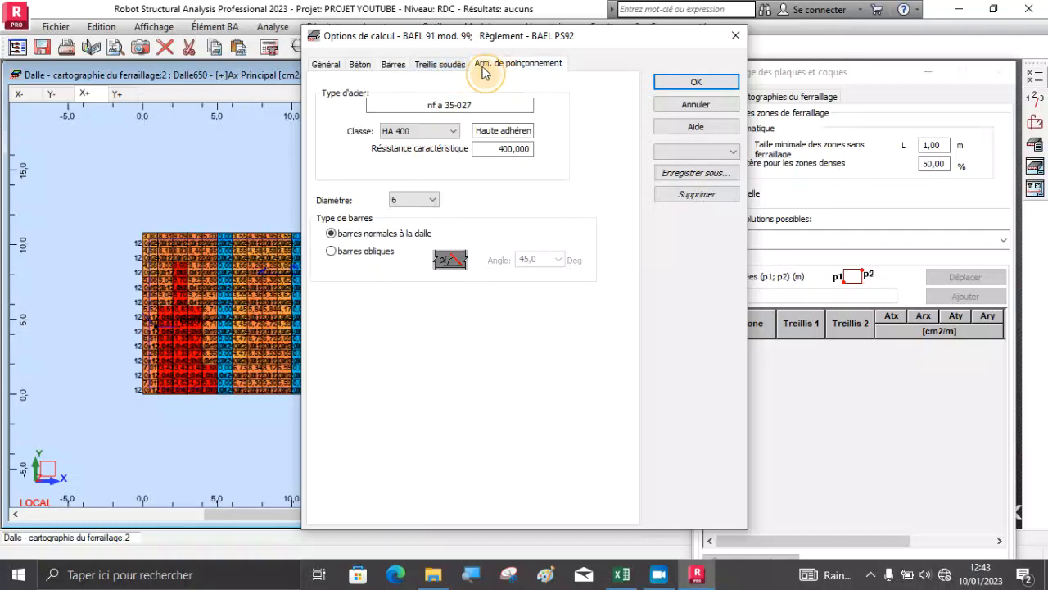
pyautogui.click(419, 201)
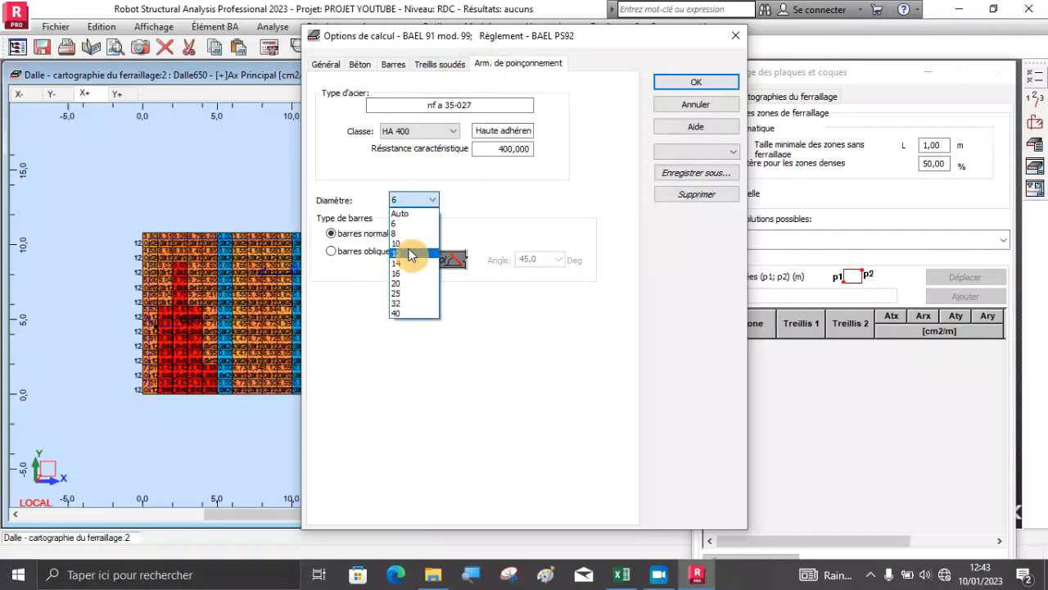
pyautogui.click(478, 191)
pyautogui.click(695, 82)
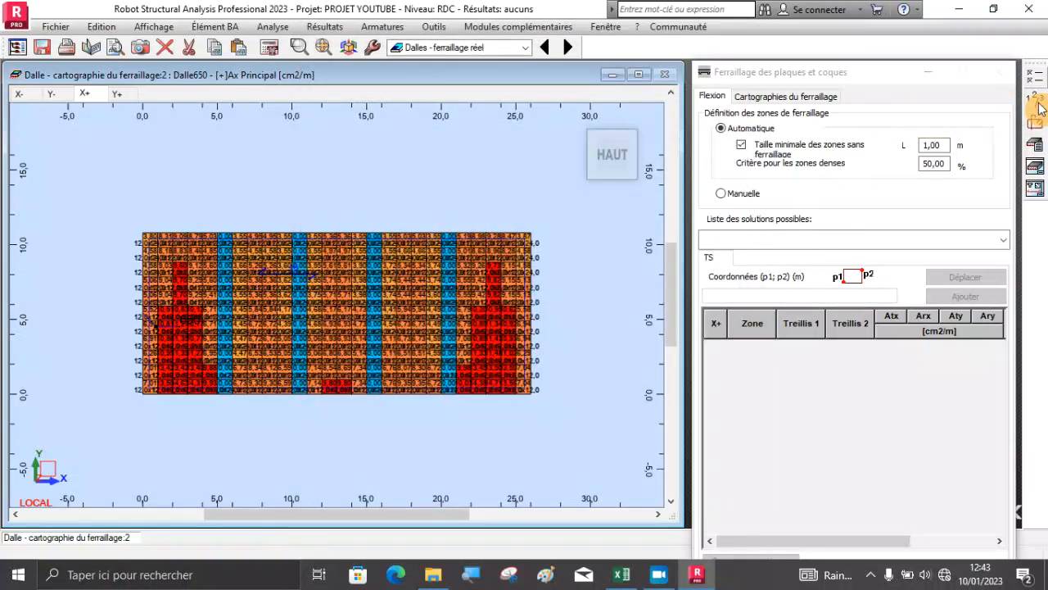
# Set the reinforcement mode to bars (Barres) in the reinforcement layout settings, review the remaining parameters, and accept
pyautogui.click(988, 137)
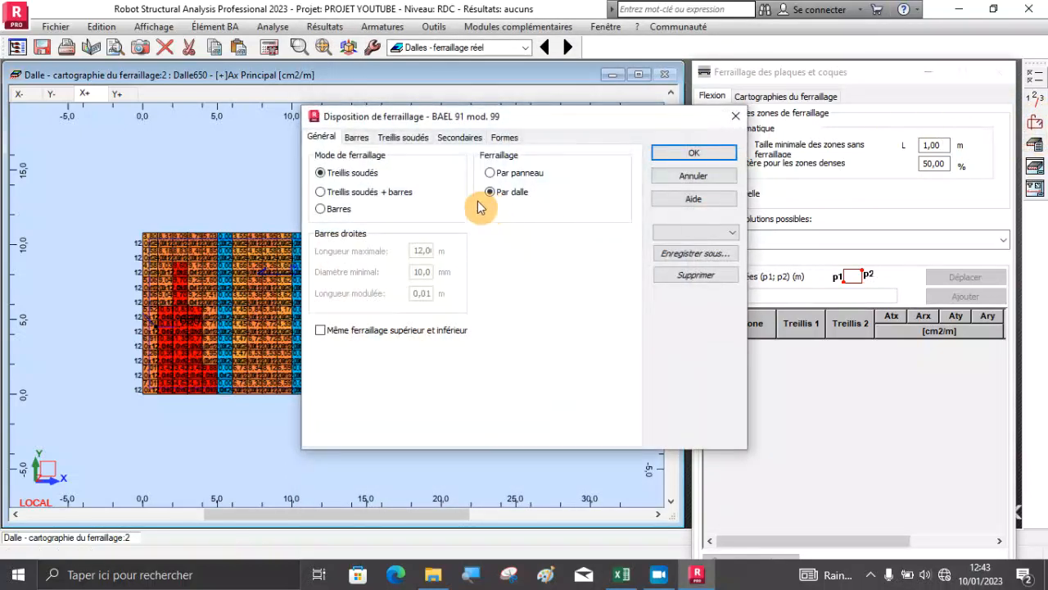
pyautogui.click(331, 210)
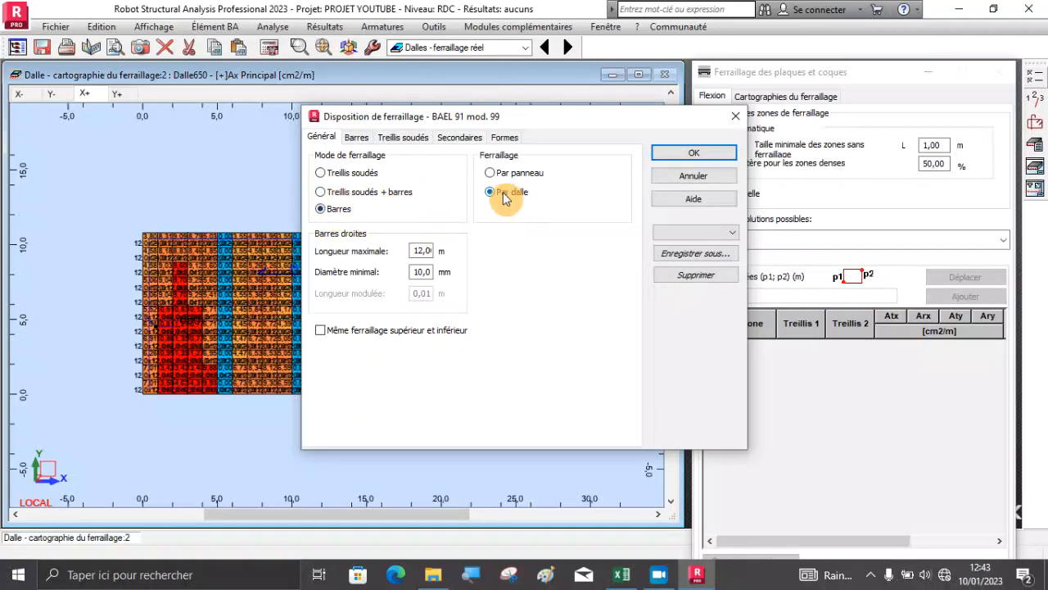
pyautogui.click(362, 139)
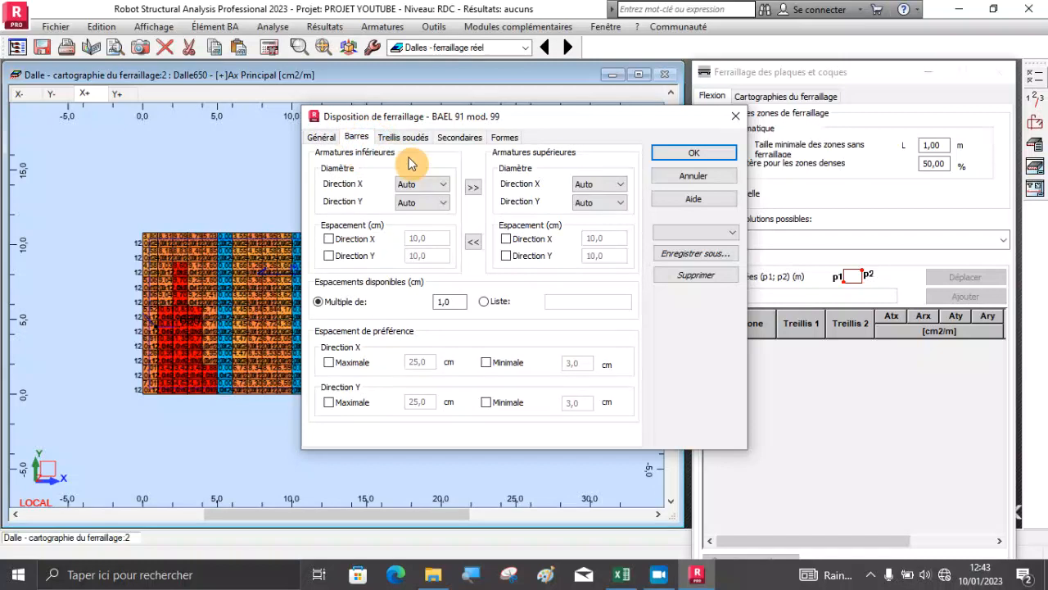
pyautogui.click(393, 137)
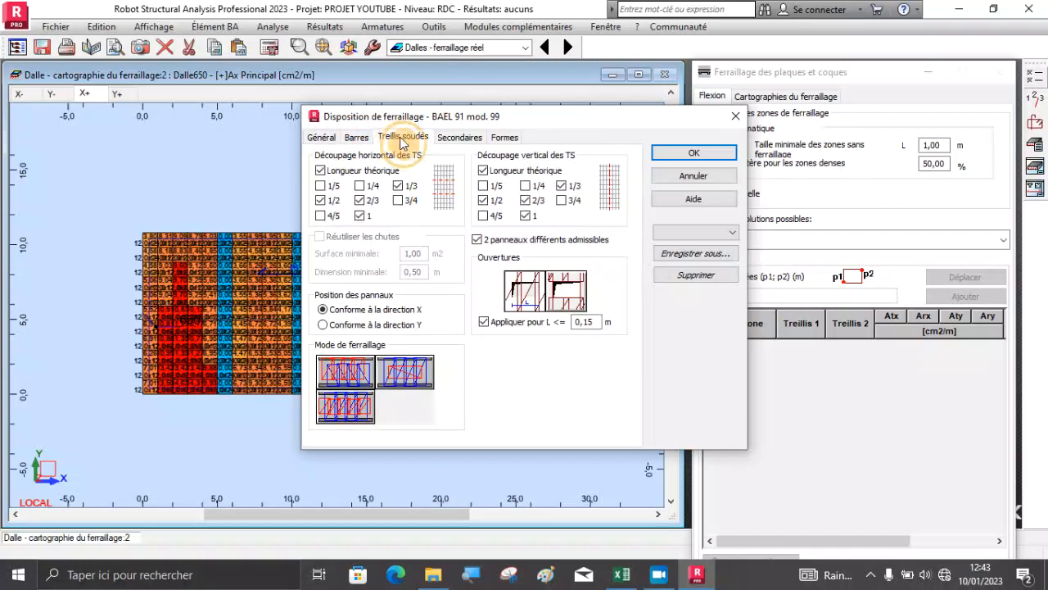
pyautogui.click(457, 138)
pyautogui.click(504, 137)
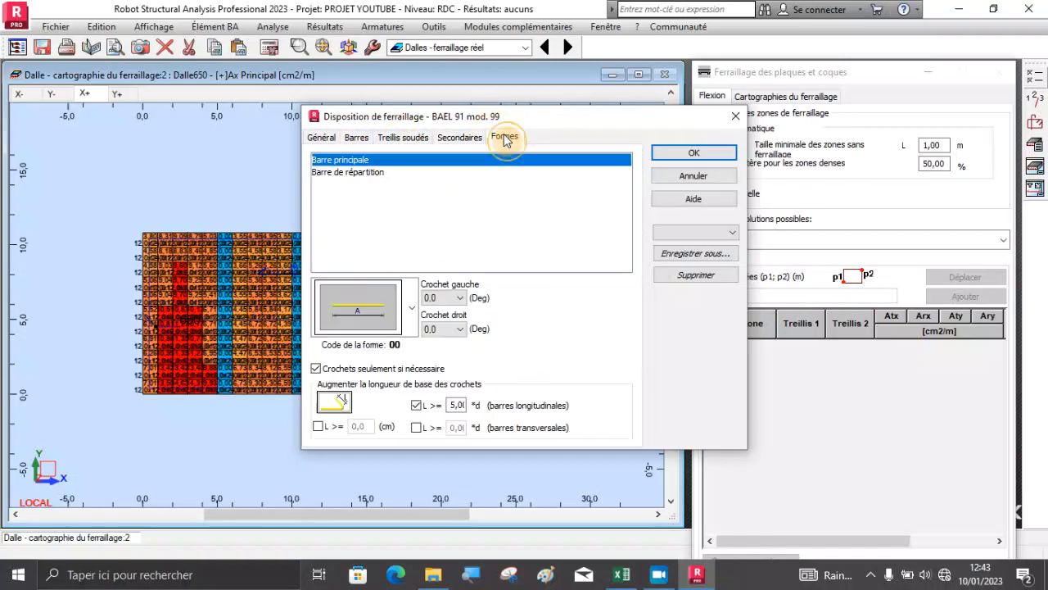
pyautogui.click(693, 152)
# Calculate the raft's provided reinforcement and inspect the X+ reinforcement map
pyautogui.click(279, 50)
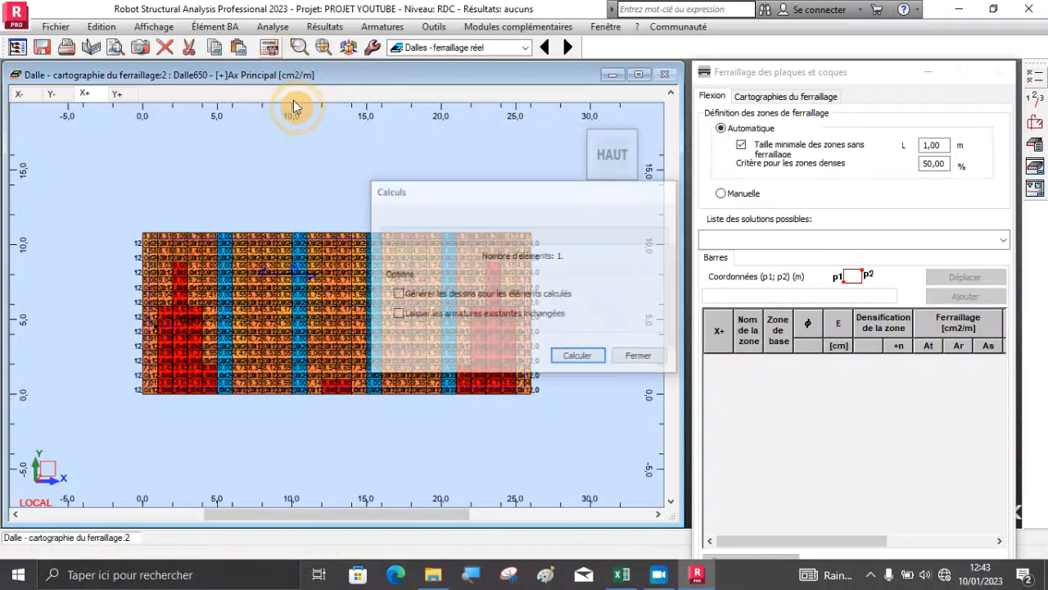
pyautogui.click(553, 356)
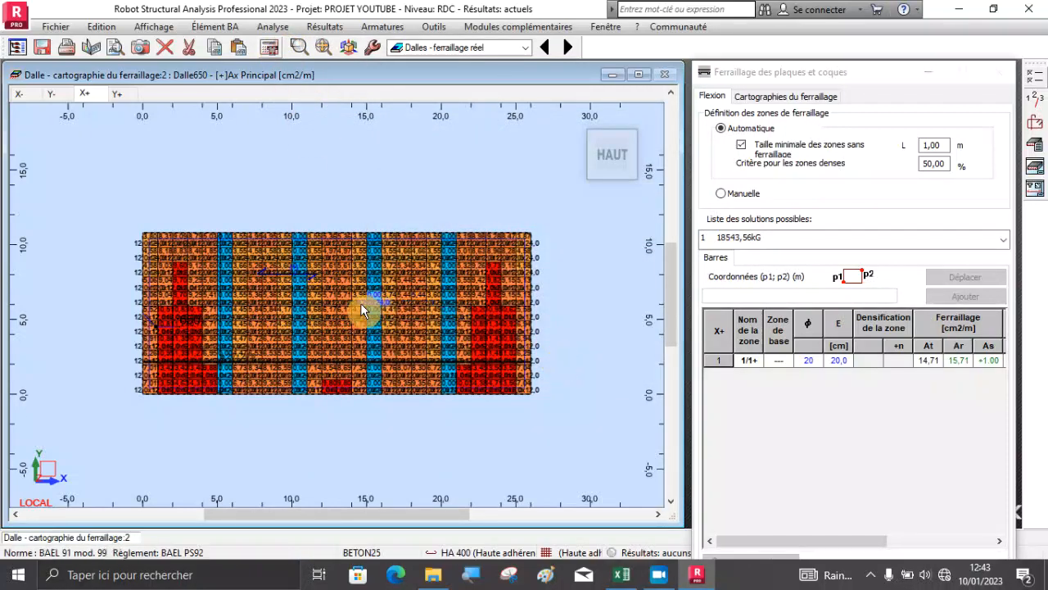
pyautogui.scroll(3, 362, 297)
pyautogui.scroll(-3, 414, 273)
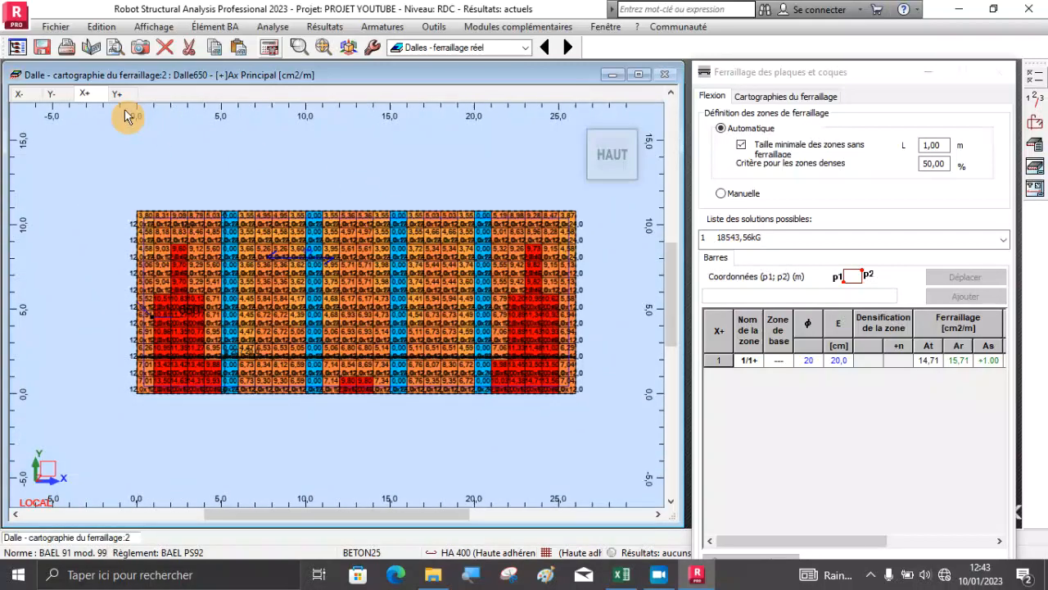
# Inspect the raft's X- reinforcement map up close and open the slab bar layout (Dalles - ferraillage)
pyautogui.click(28, 95)
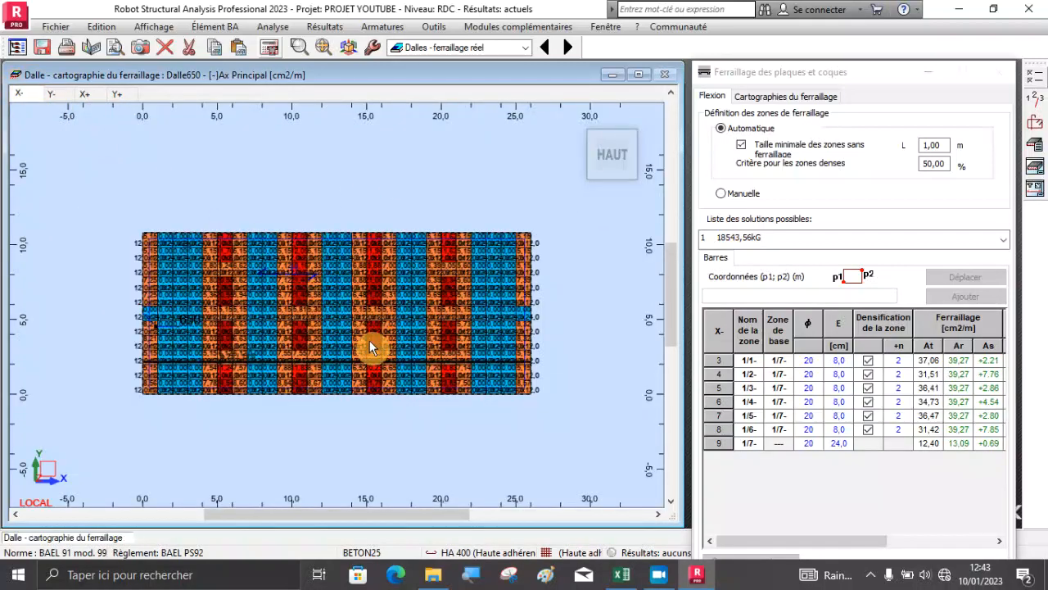
pyautogui.scroll(3, 369, 340)
pyautogui.click(525, 48)
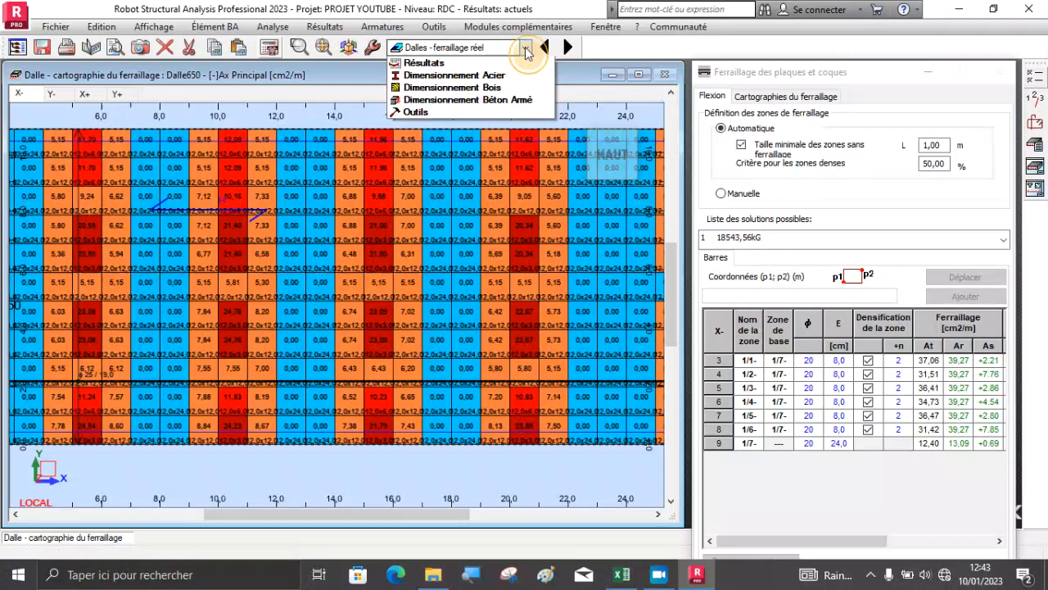
pyautogui.click(490, 147)
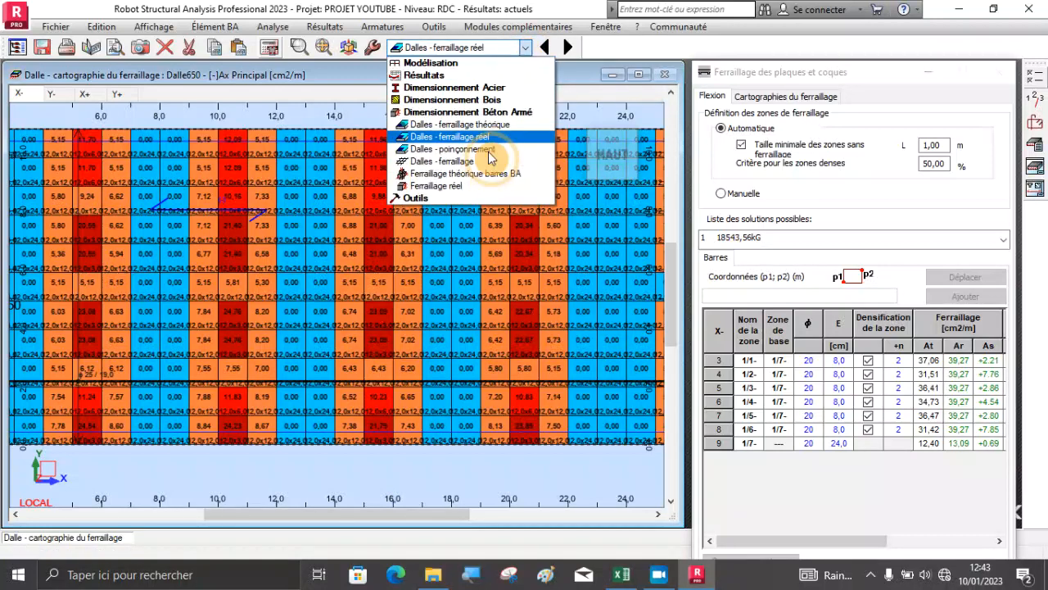
pyautogui.click(415, 162)
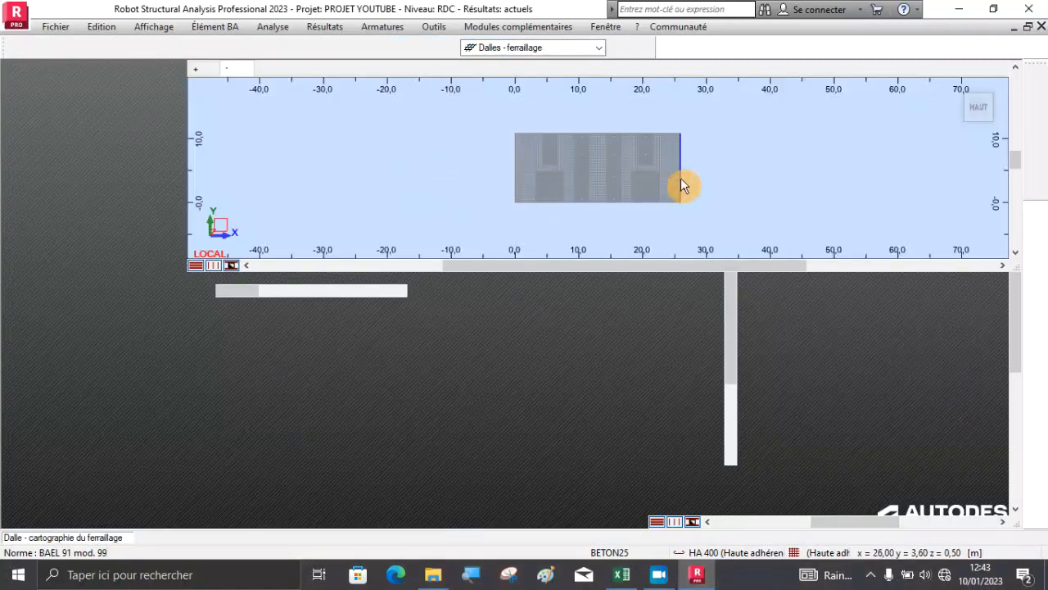
# Examine the raft's lower (-) reinforcement bars in plan and in a 3D view around one corner
pyautogui.scroll(5, 606, 188)
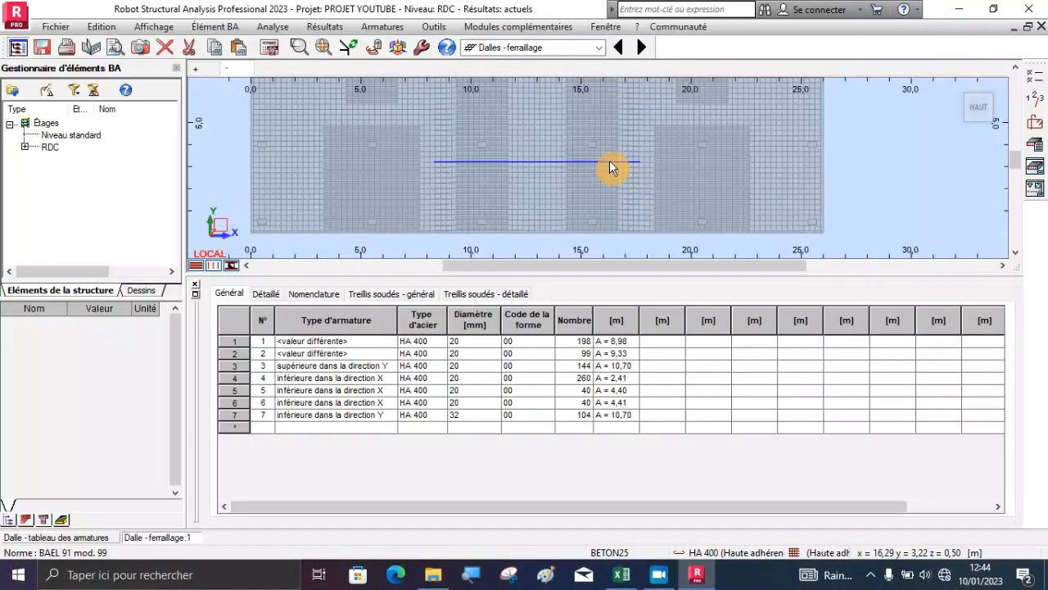
pyautogui.scroll(-1, 610, 168)
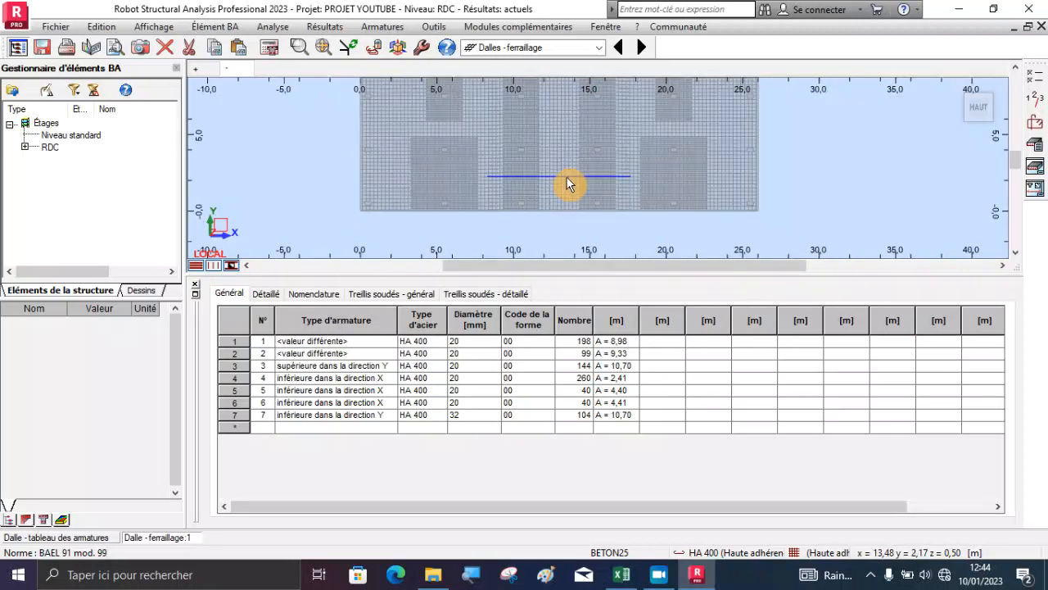
pyautogui.scroll(3, 554, 187)
pyautogui.scroll(-3, 496, 192)
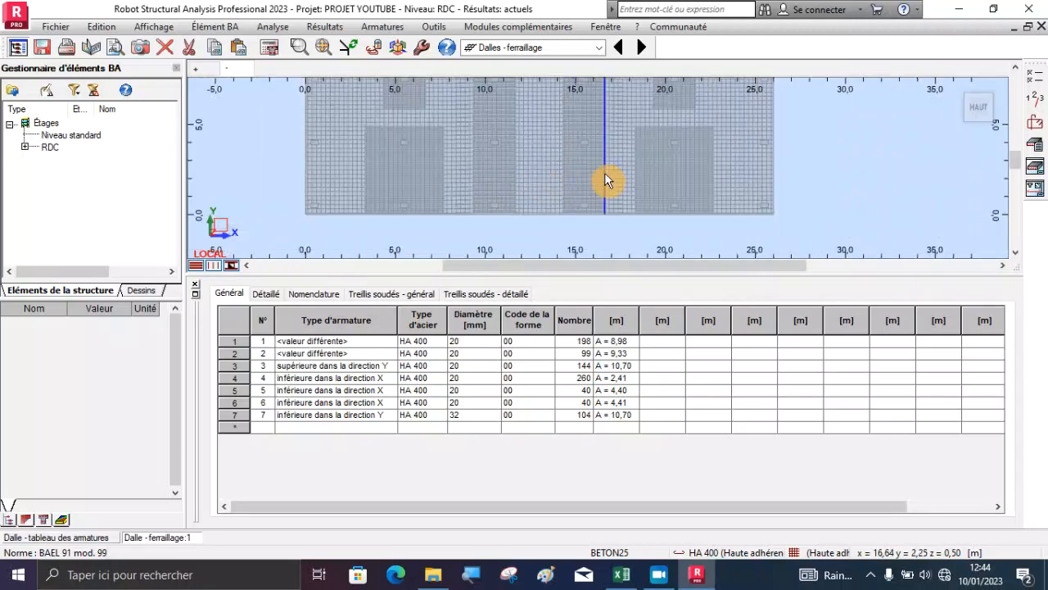
pyautogui.scroll(-2, 610, 176)
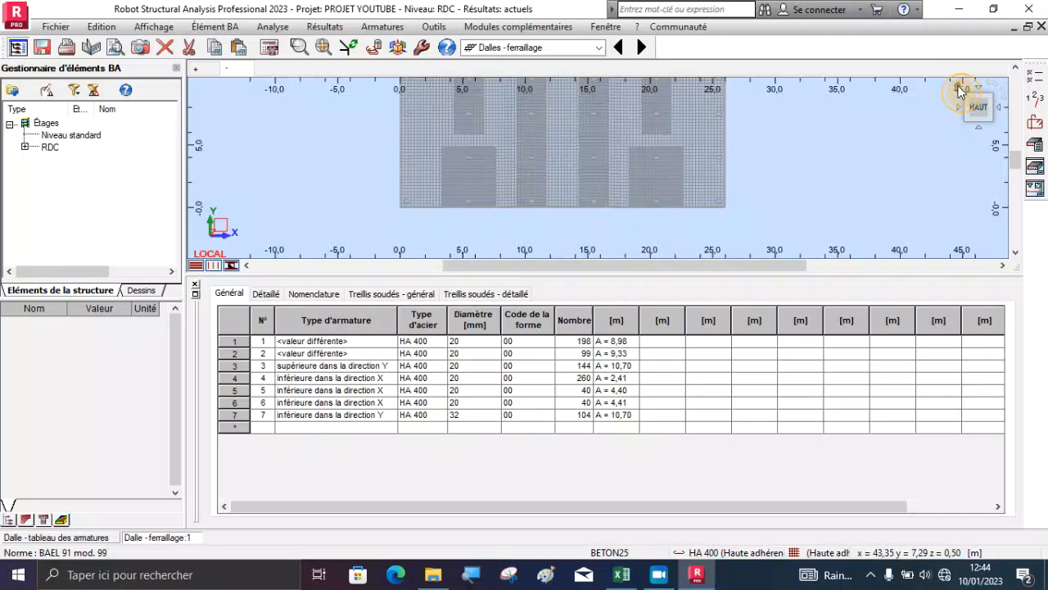
pyautogui.click(959, 91)
pyautogui.scroll(4, 655, 197)
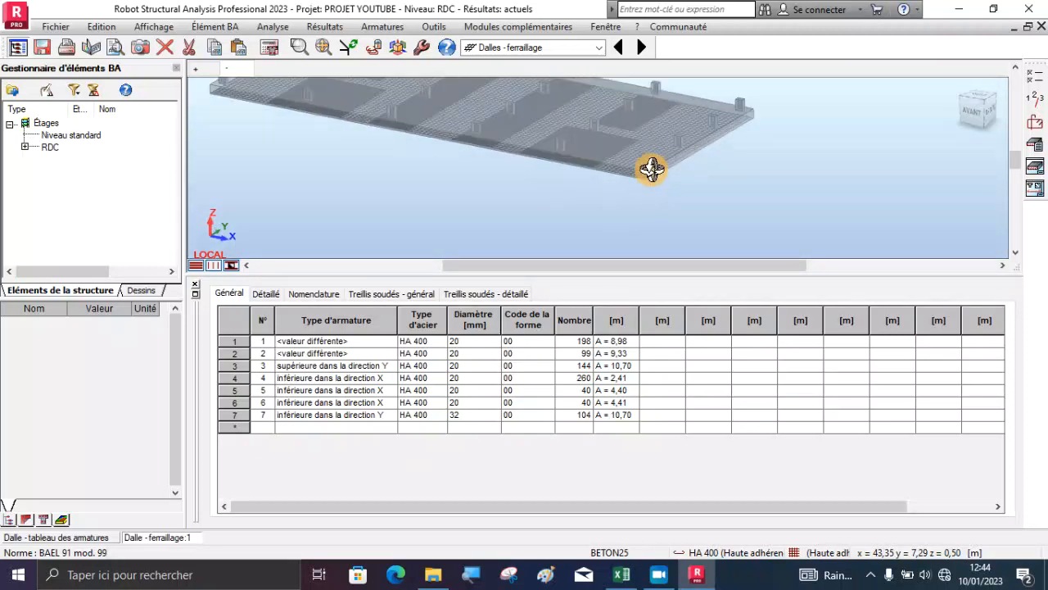
pyautogui.scroll(4, 651, 168)
pyautogui.moveTo(643, 184)
pyautogui.keyDown('shift'); pyautogui.mouseDown(button='middle')
pyautogui.moveTo(641, 201)
pyautogui.moveTo(664, 157)
pyautogui.moveTo(655, 167)
pyautogui.mouseUp(button='middle'); pyautogui.keyUp('shift')
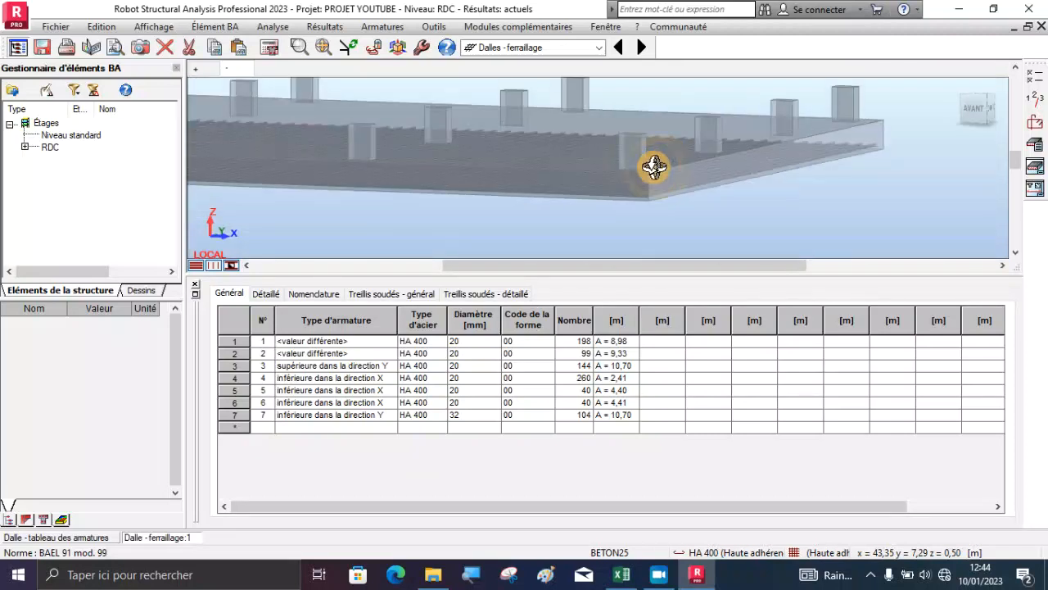
# Display the raft's upper (+) reinforcement and examine its bar mesh in 3D from several angles
pyautogui.click(211, 72)
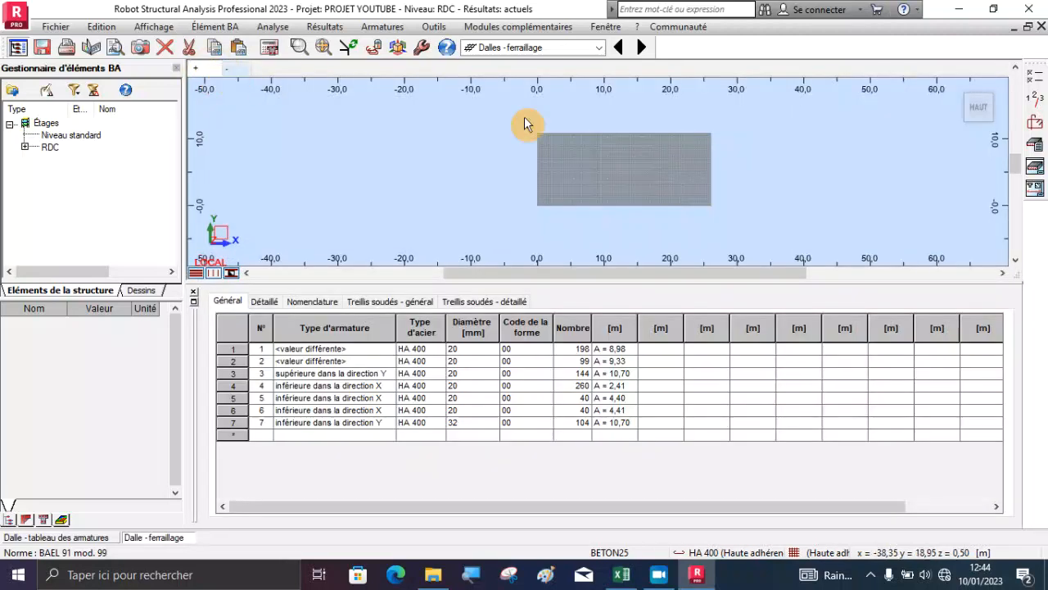
pyautogui.click(955, 92)
pyautogui.keyDown('shift'); pyautogui.moveTo(579, 191); pyautogui.dragTo(633, 171, button='middle'); pyautogui.keyUp('shift')
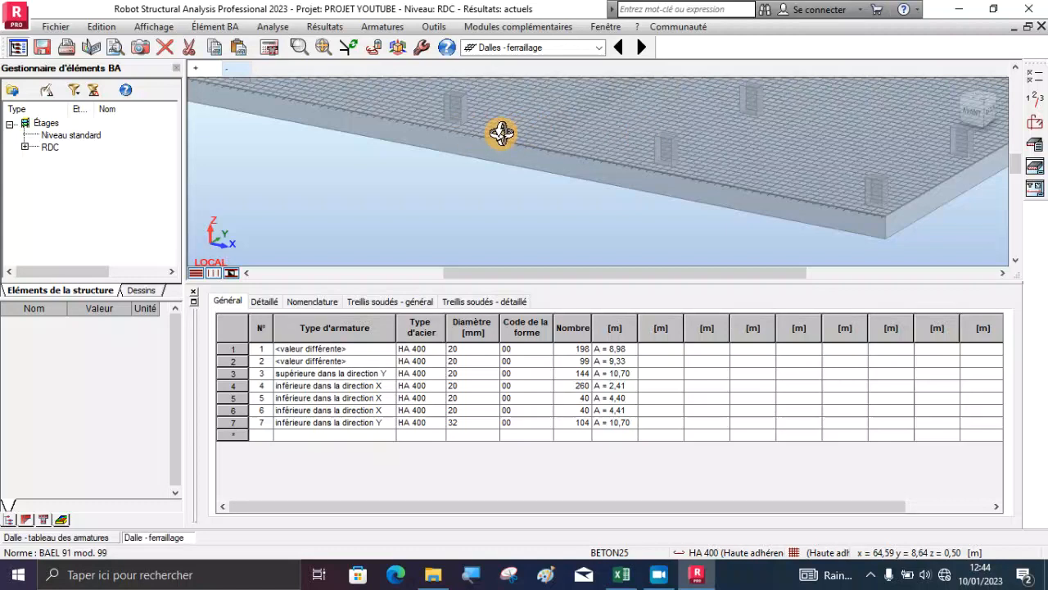
pyautogui.moveTo(587, 175); pyautogui.dragTo(606, 171)
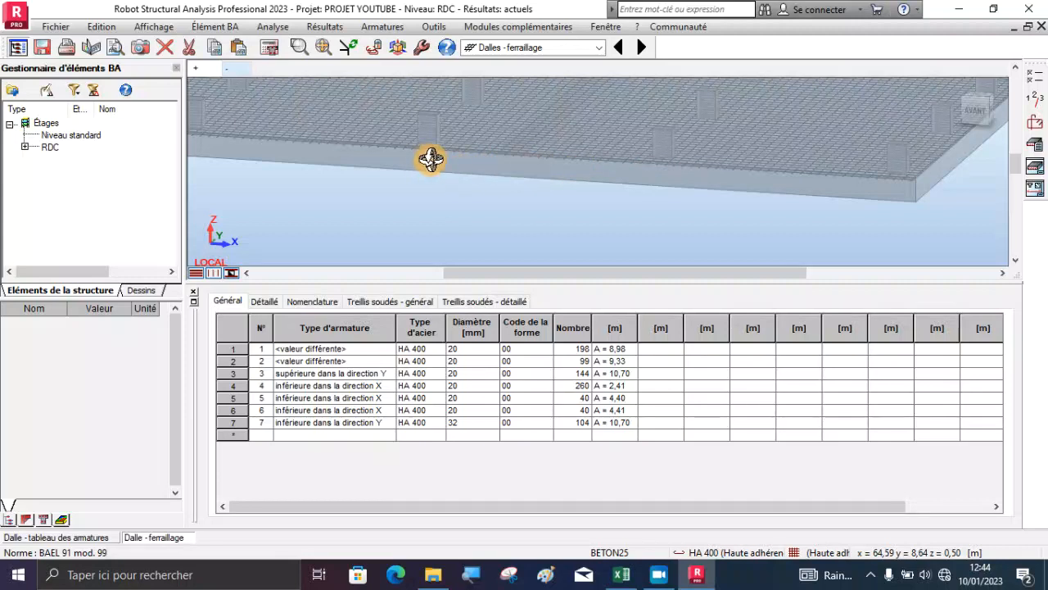
pyautogui.moveTo(778, 181); pyautogui.dragTo(770, 186)
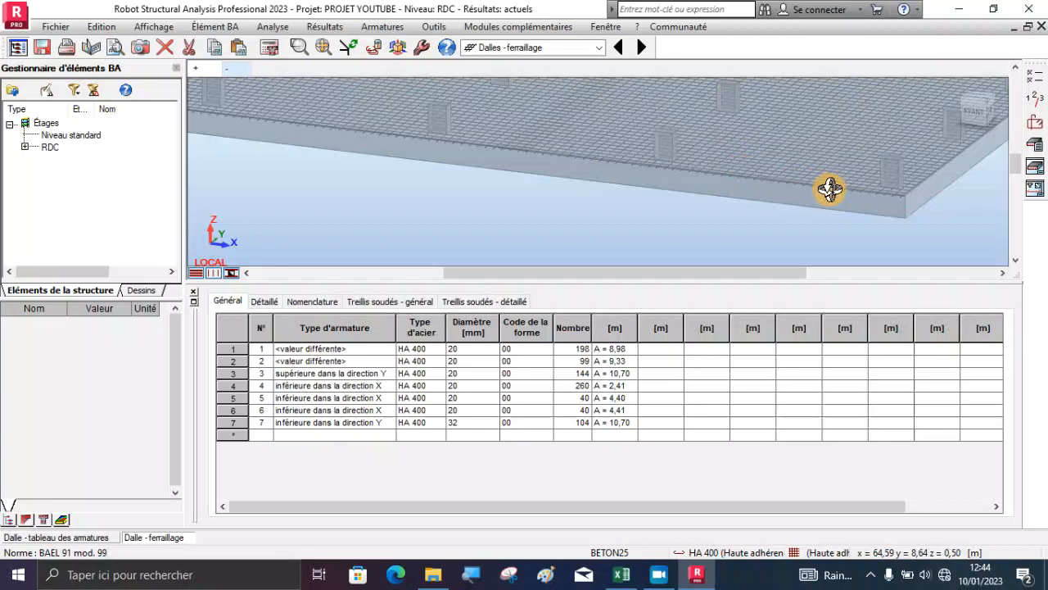
pyautogui.moveTo(824, 188); pyautogui.dragTo(620, 192)
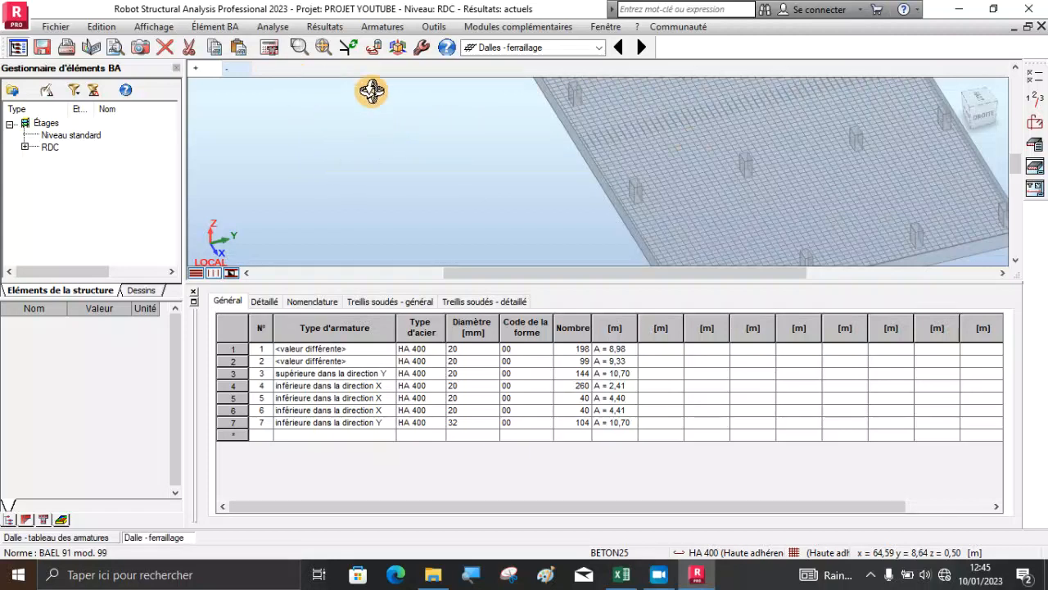
pyautogui.moveTo(592, 180); pyautogui.dragTo(508, 198)
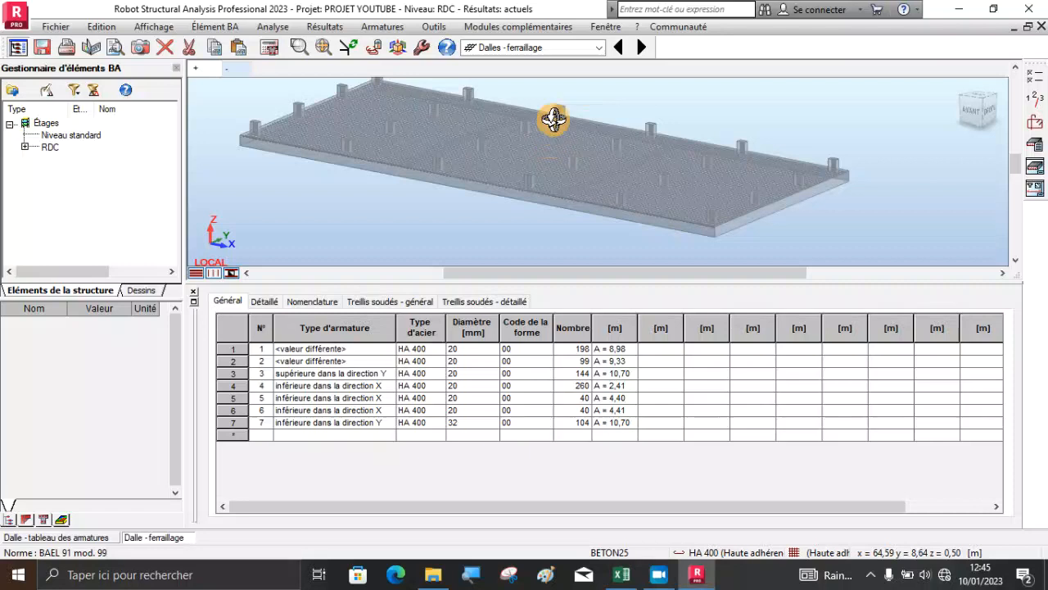
# Open the slab punching verification (Dalles - poinçonnement) and review the Qadm / Q ratios and punching reinforcement for points S1 to S24
pyautogui.click(600, 49)
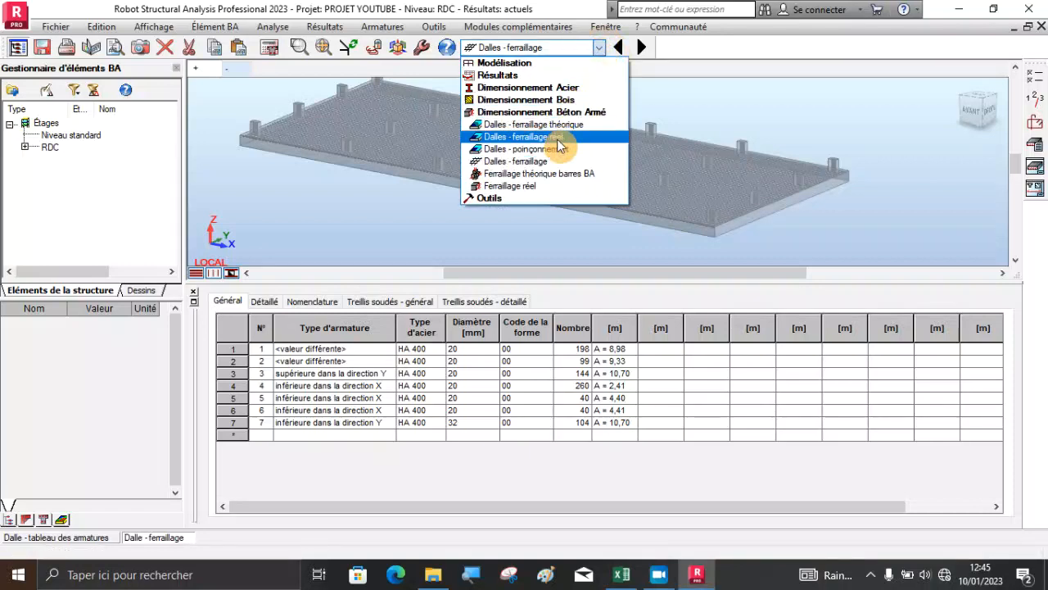
pyautogui.click(555, 153)
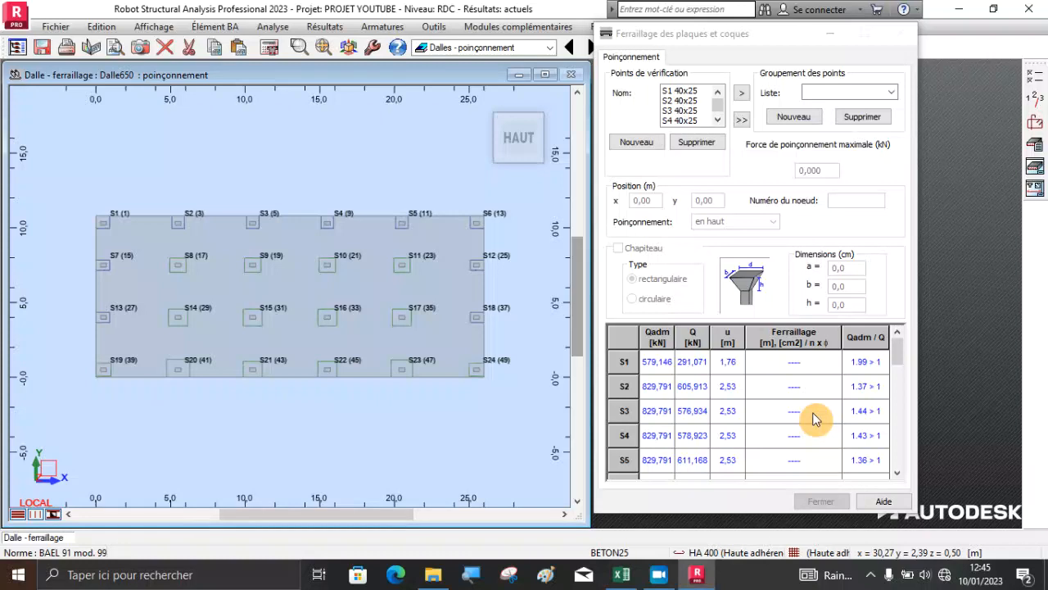
pyautogui.moveTo(893, 350)
pyautogui.mouseDown()
pyautogui.moveTo(905, 485)
pyautogui.moveTo(894, 344)
pyautogui.mouseUp()
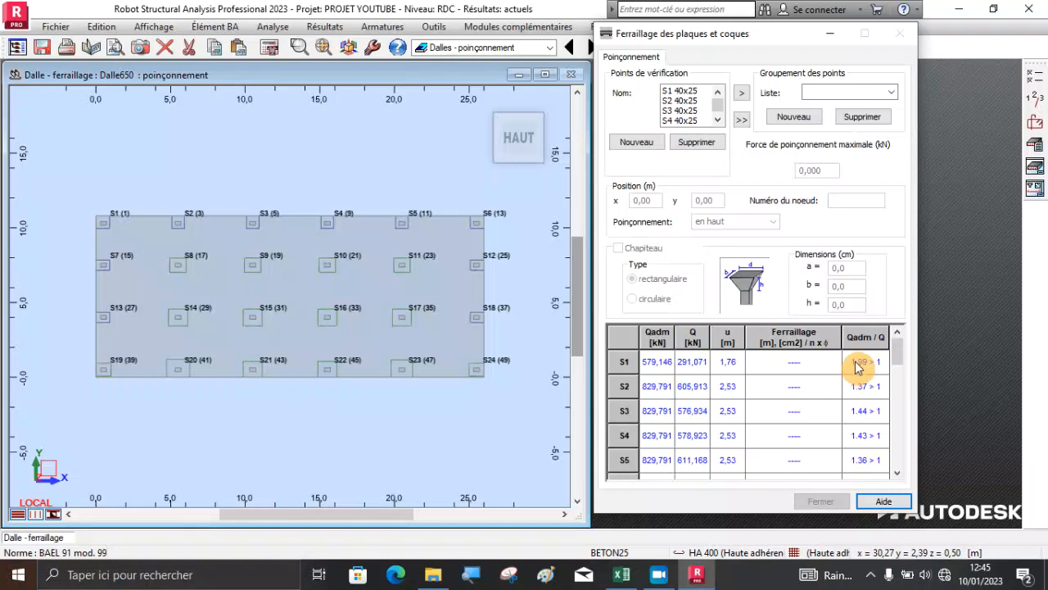
pyautogui.scroll(-1, 898, 363)
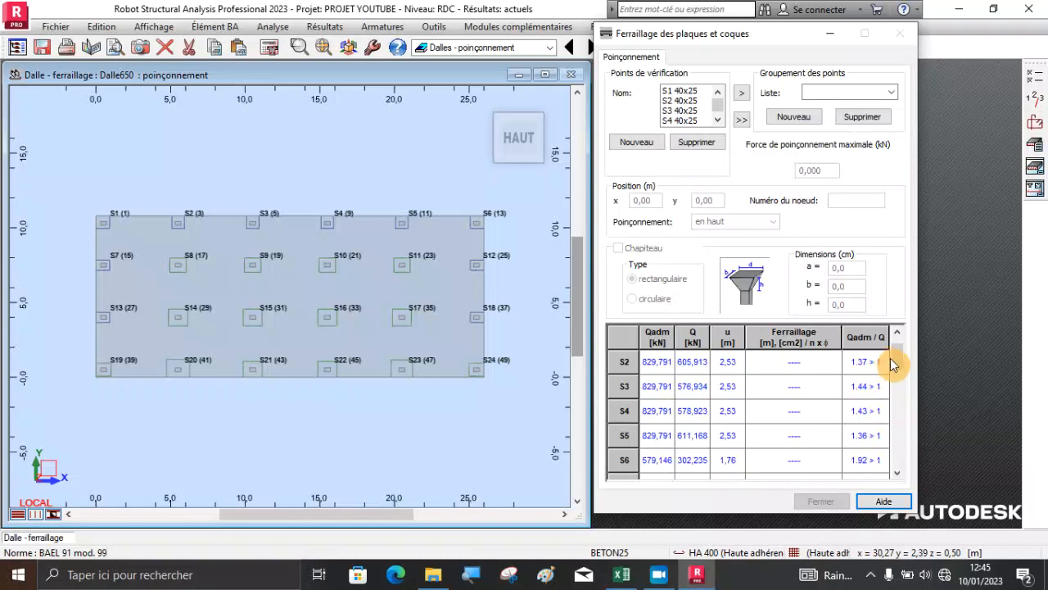
pyautogui.moveTo(898, 351); pyautogui.dragTo(896, 487)
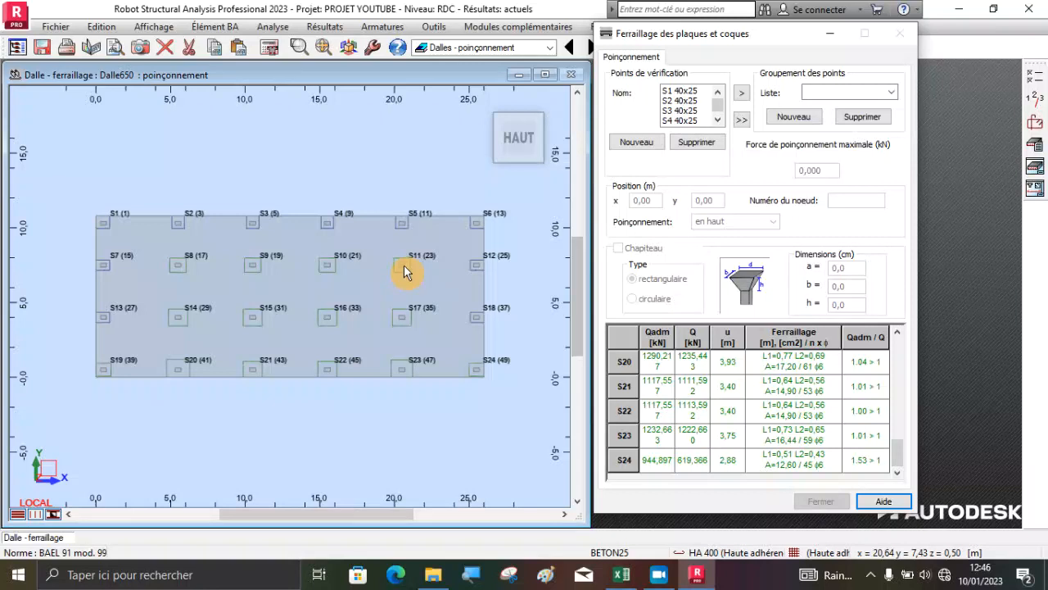
pyautogui.scroll(-4, 403, 267)
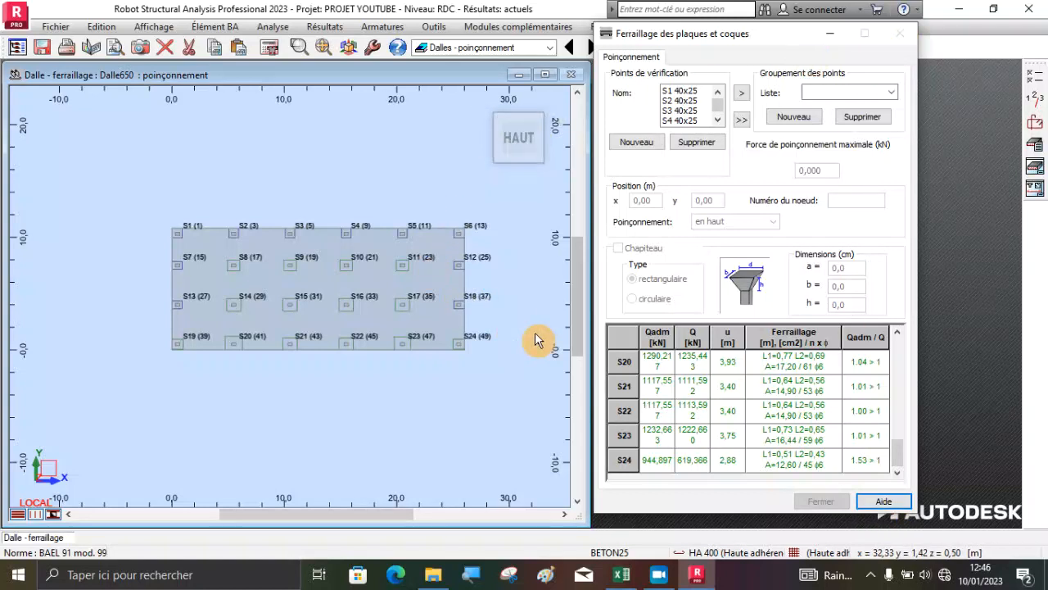
# Return to the structure model's geometry layout (Géométrie) and inspect the raft's edge at the corner near axes A and 1
pyautogui.click(549, 48)
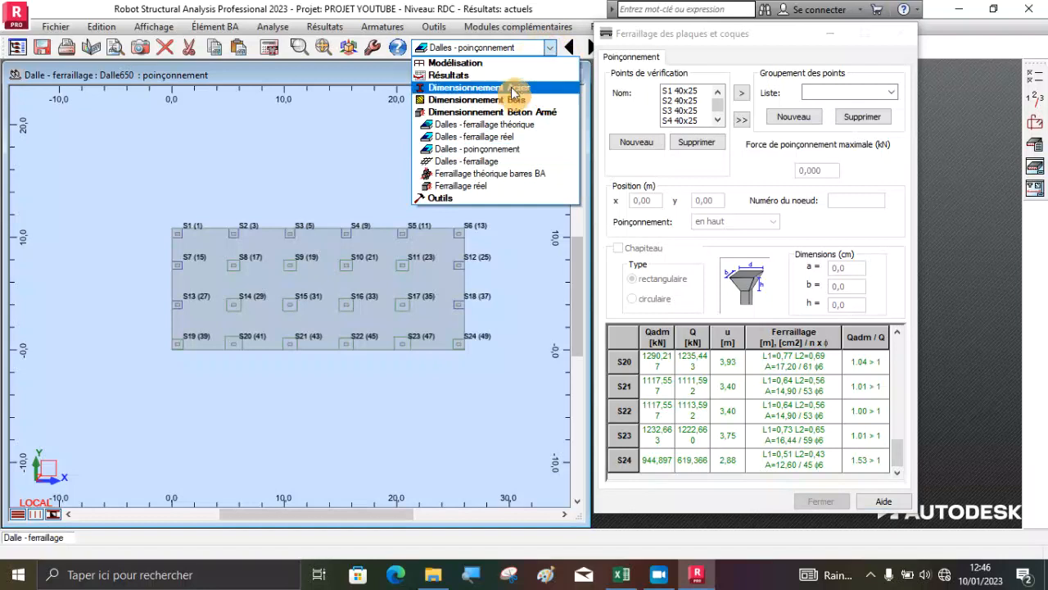
pyautogui.click(480, 65)
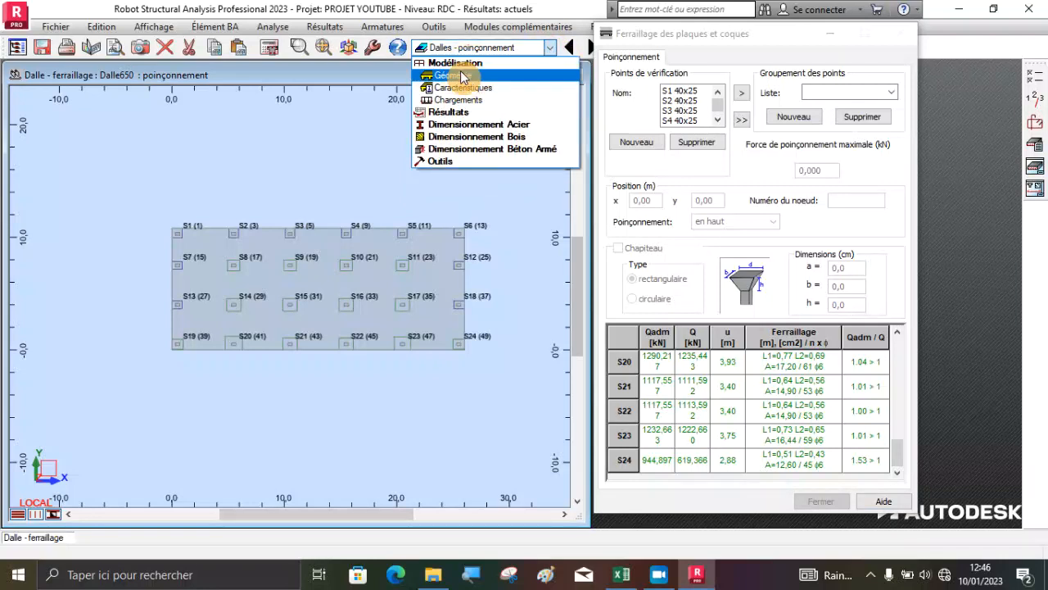
pyautogui.click(461, 76)
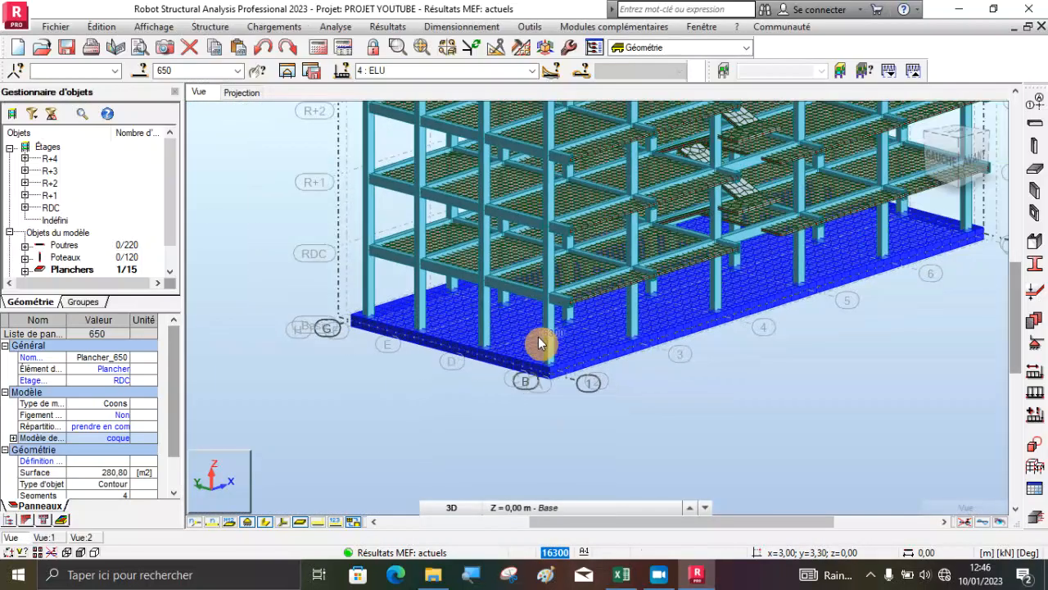
pyautogui.scroll(3, 559, 360)
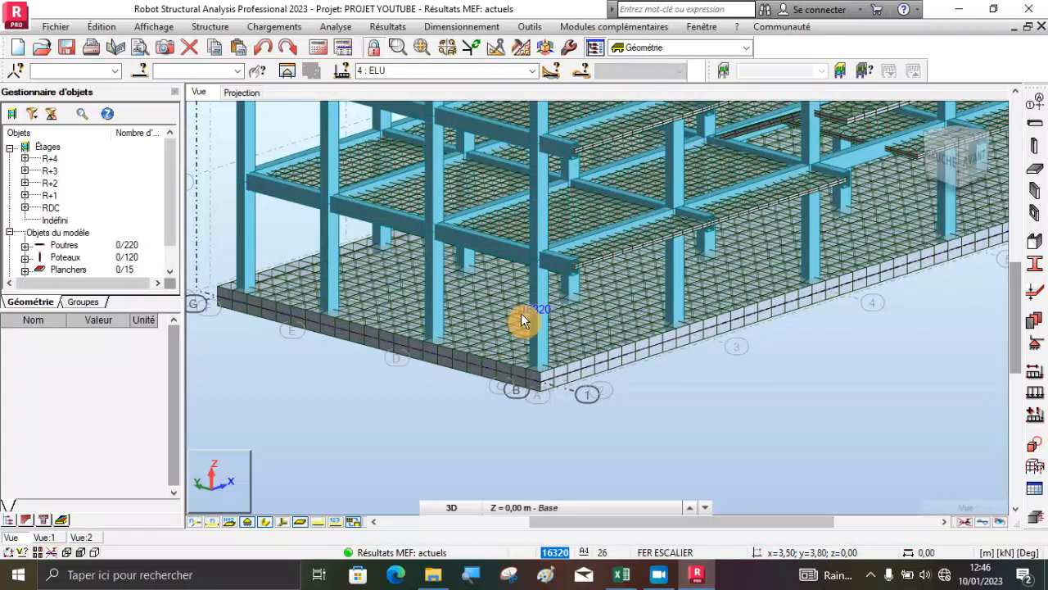
pyautogui.scroll(1, 520, 313)
pyautogui.scroll(1, 550, 347)
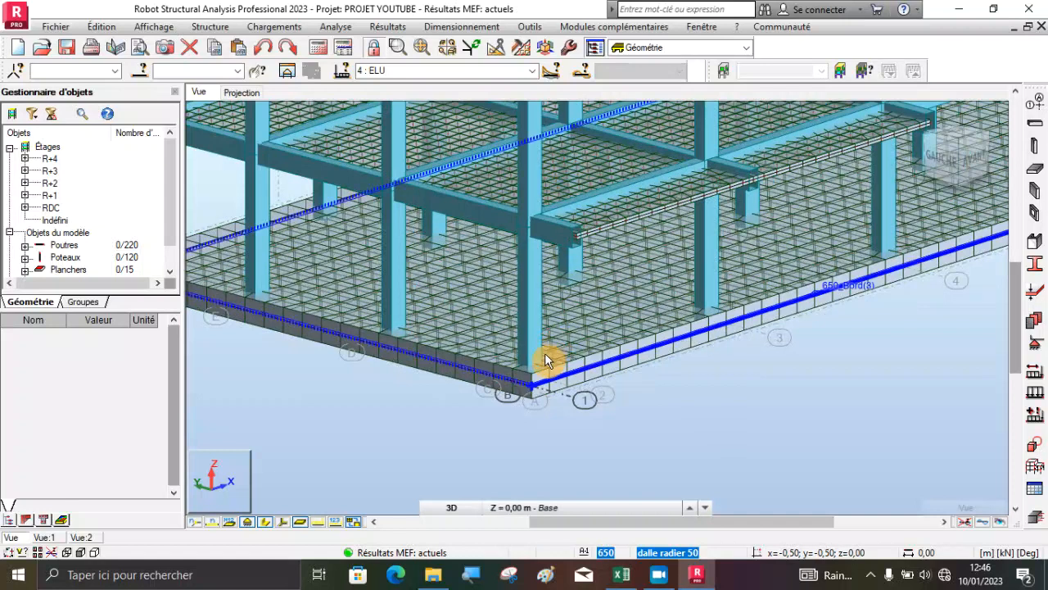
pyautogui.scroll(1, 545, 360)
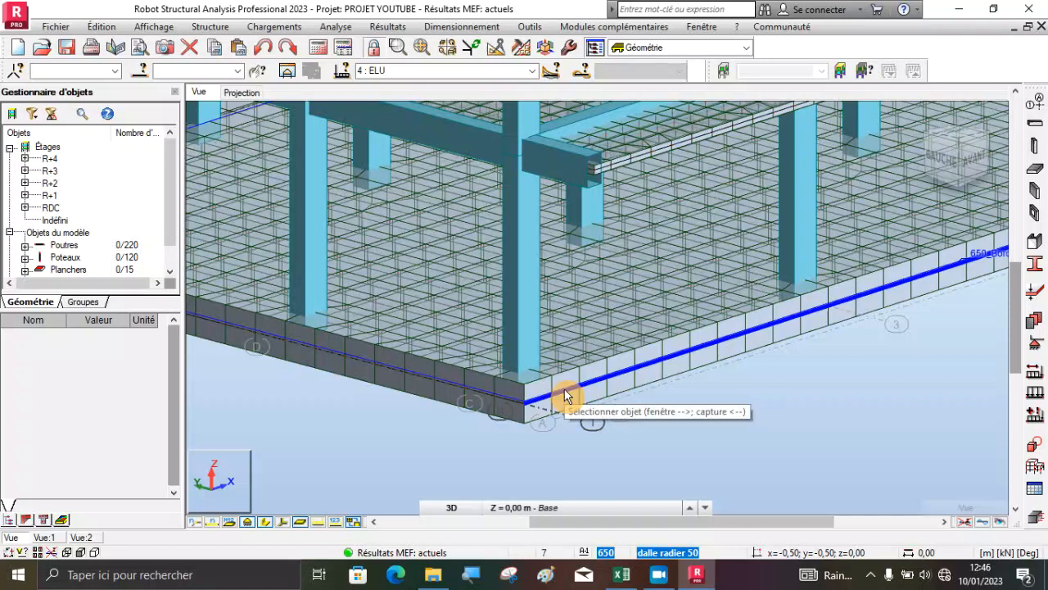
pyautogui.scroll(-3, 564, 388)
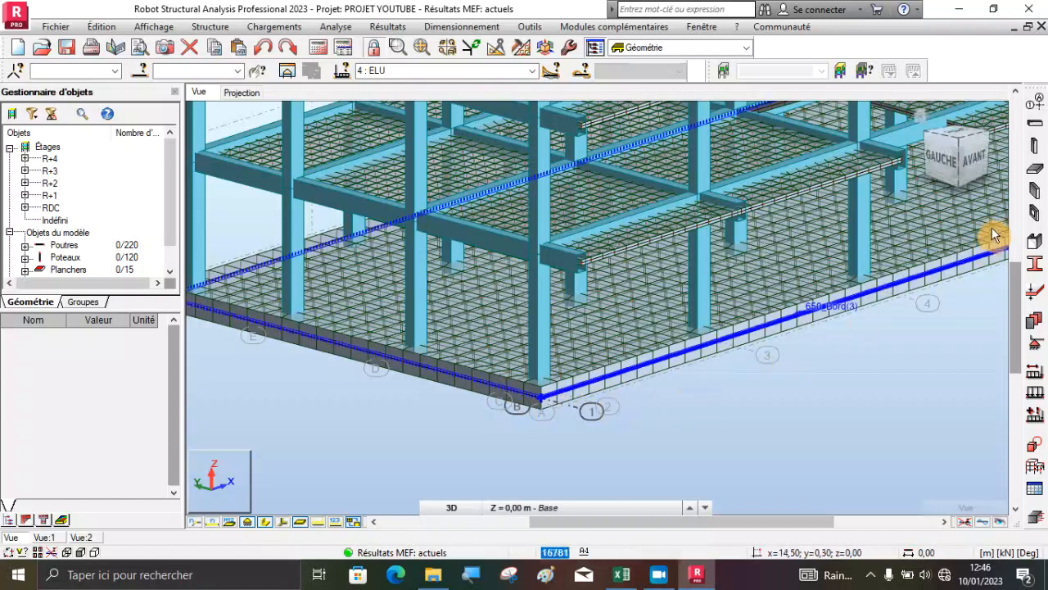
# Add a uniform 30 cm panel thickness named "dalle radier 30", based on the "dalle radier 50" definition
pyautogui.click(1037, 305)
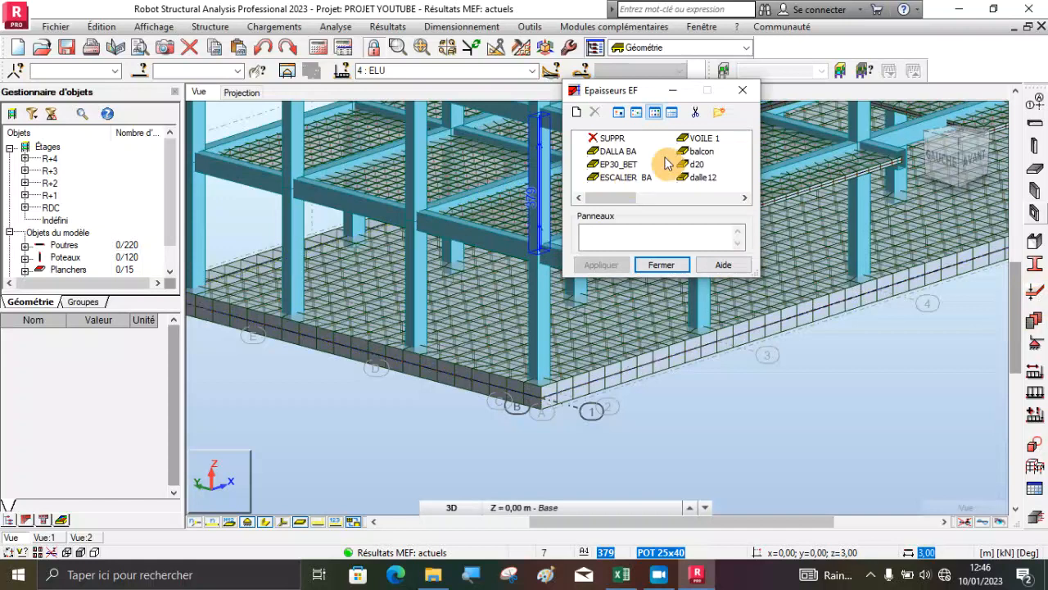
pyautogui.scroll(-2, 668, 178)
pyautogui.click(618, 152)
pyautogui.click(618, 152)
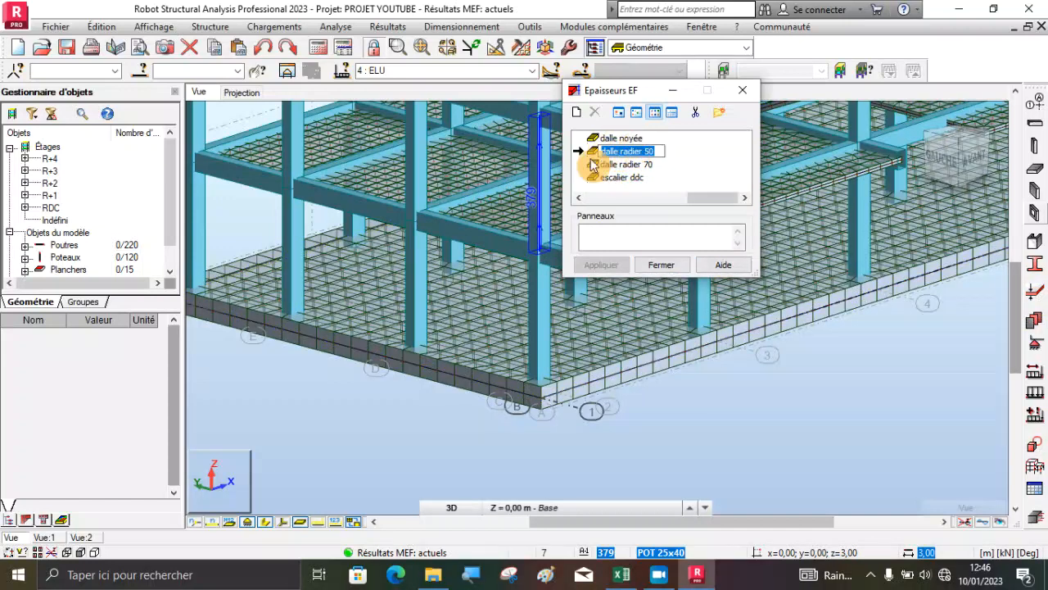
pyautogui.doubleClick(593, 153)
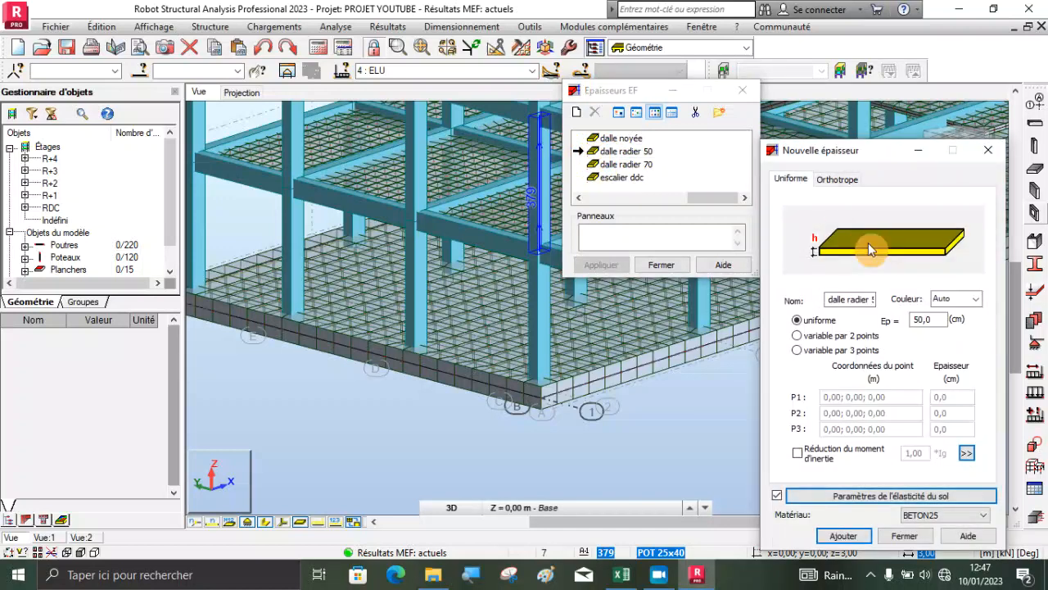
pyautogui.doubleClick(941, 318)
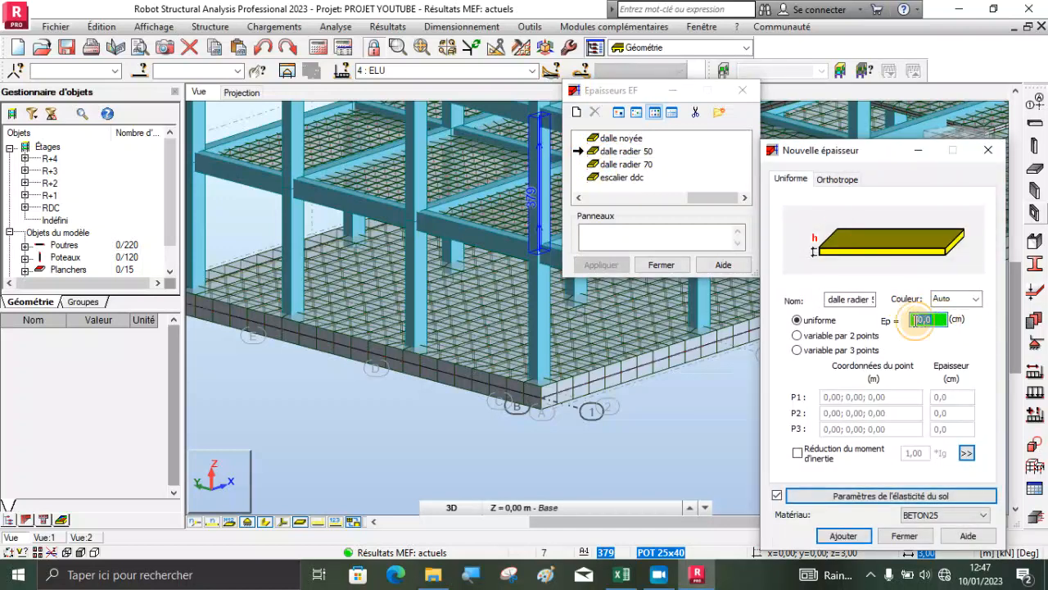
pyautogui.write('30')
pyautogui.moveTo(828, 300); pyautogui.dragTo(883, 308)
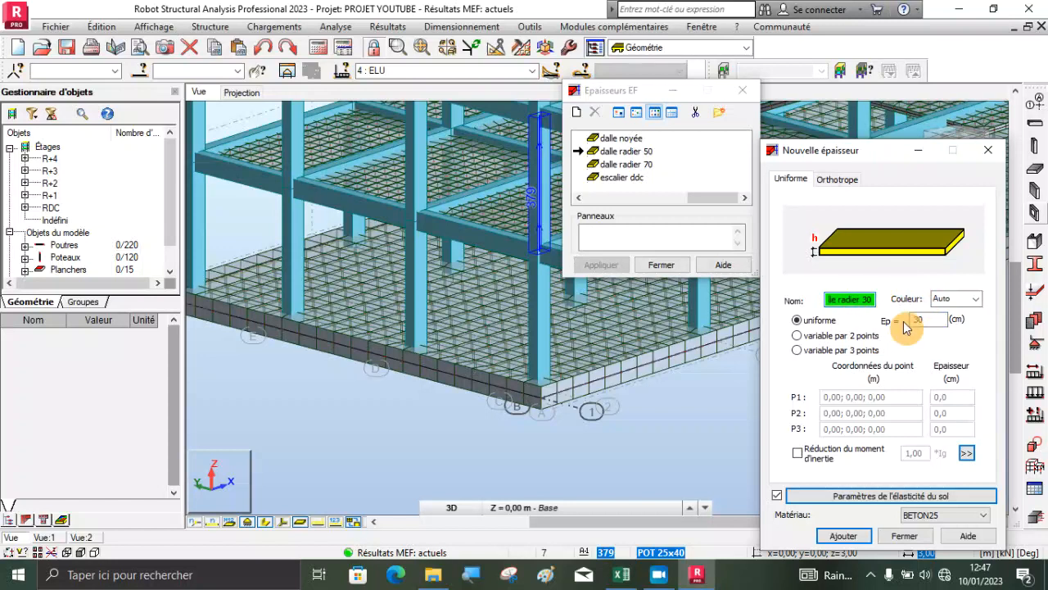
pyautogui.click(844, 537)
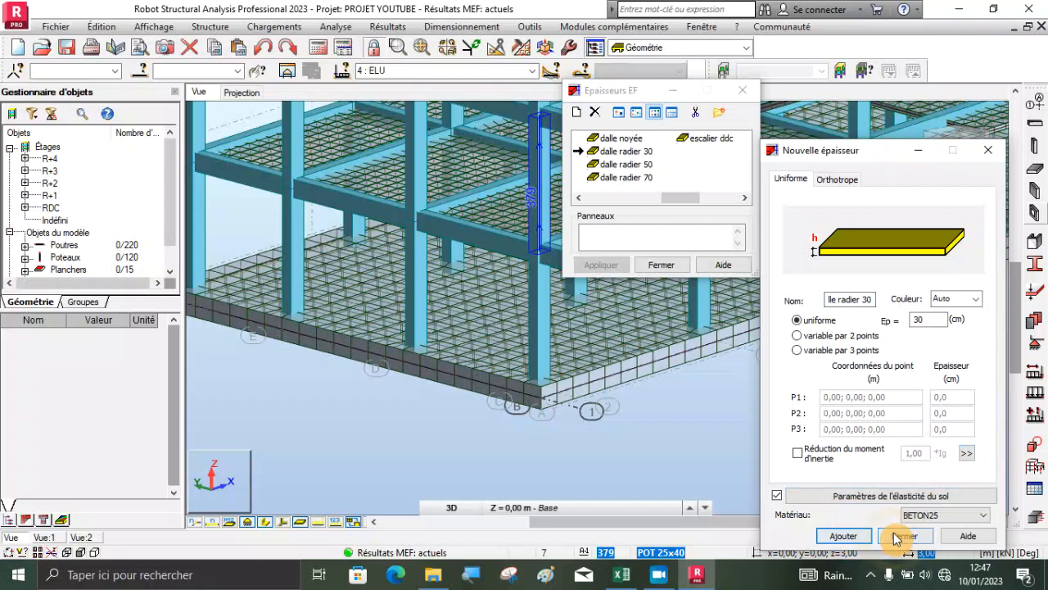
# Assign the "dalle radier 30" thickness to the raft panel at the base of the building
pyautogui.click(898, 536)
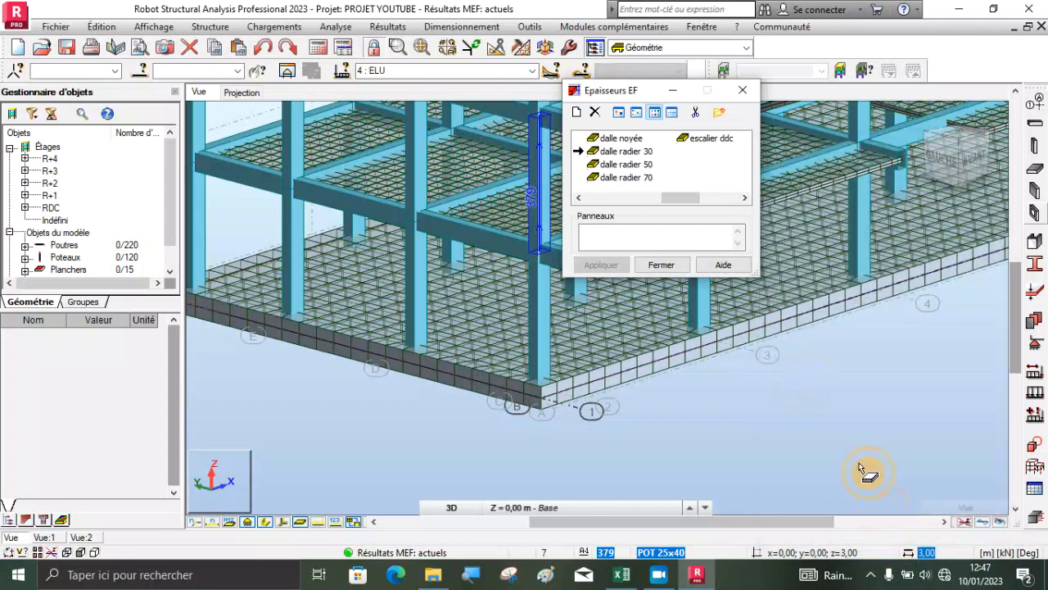
pyautogui.click(661, 264)
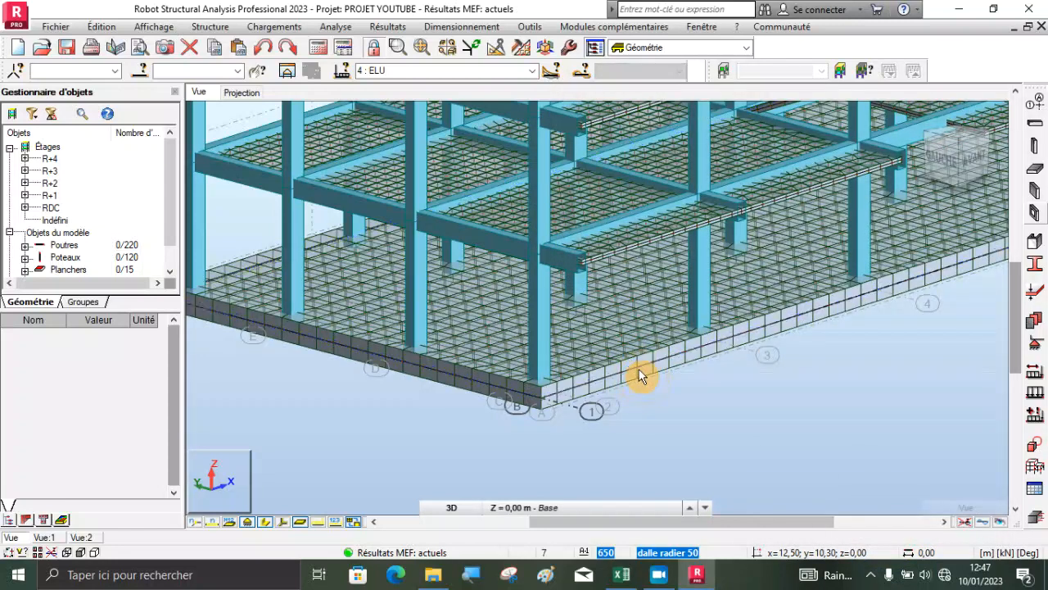
pyautogui.click(627, 371)
pyautogui.click(627, 377)
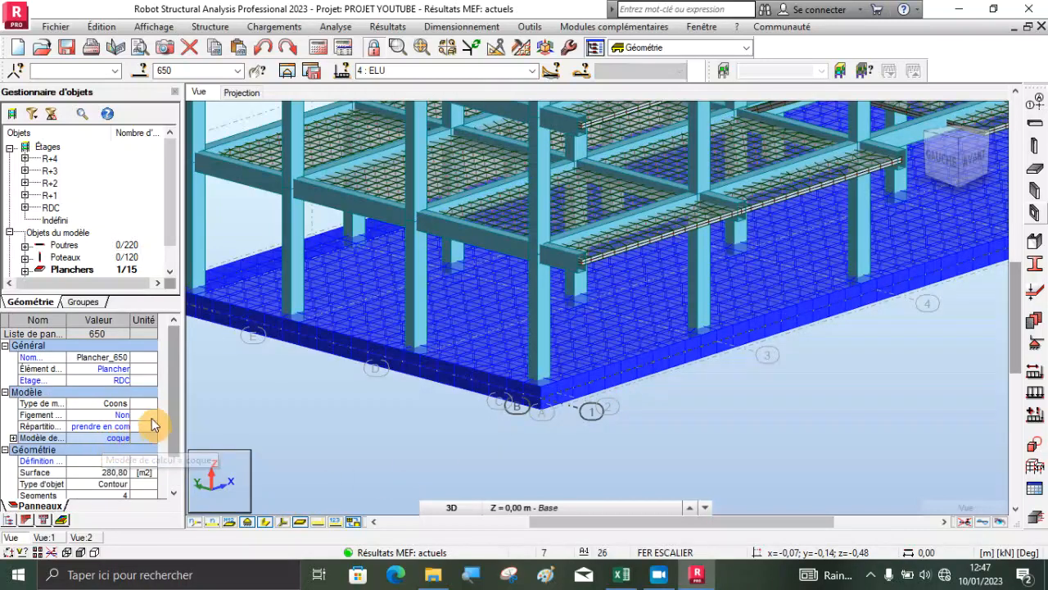
pyautogui.scroll(-2, 169, 402)
pyautogui.click(123, 450)
pyautogui.click(132, 449)
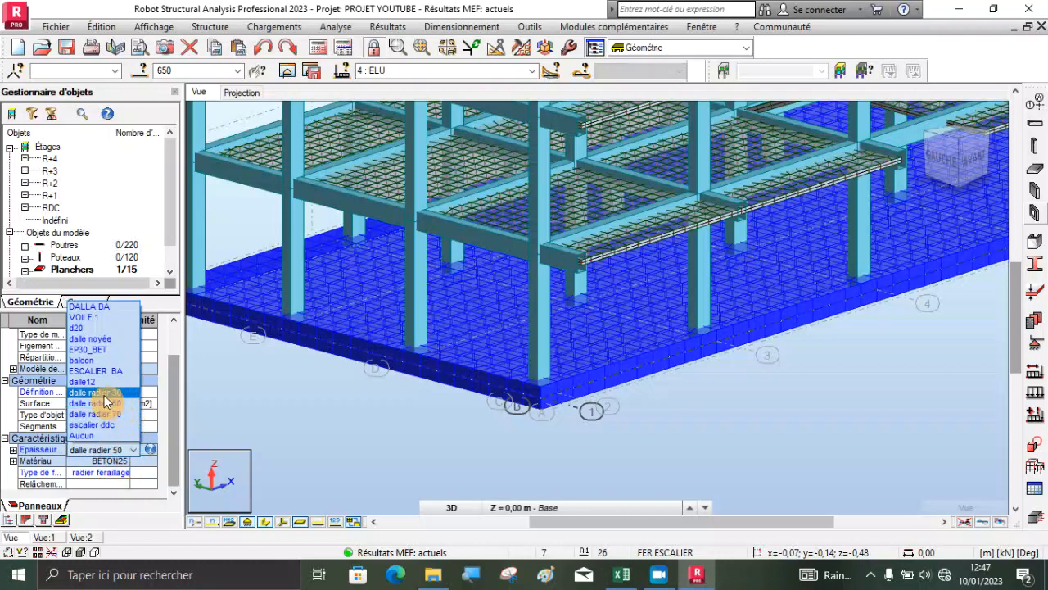
pyautogui.click(103, 393)
pyautogui.click(558, 316)
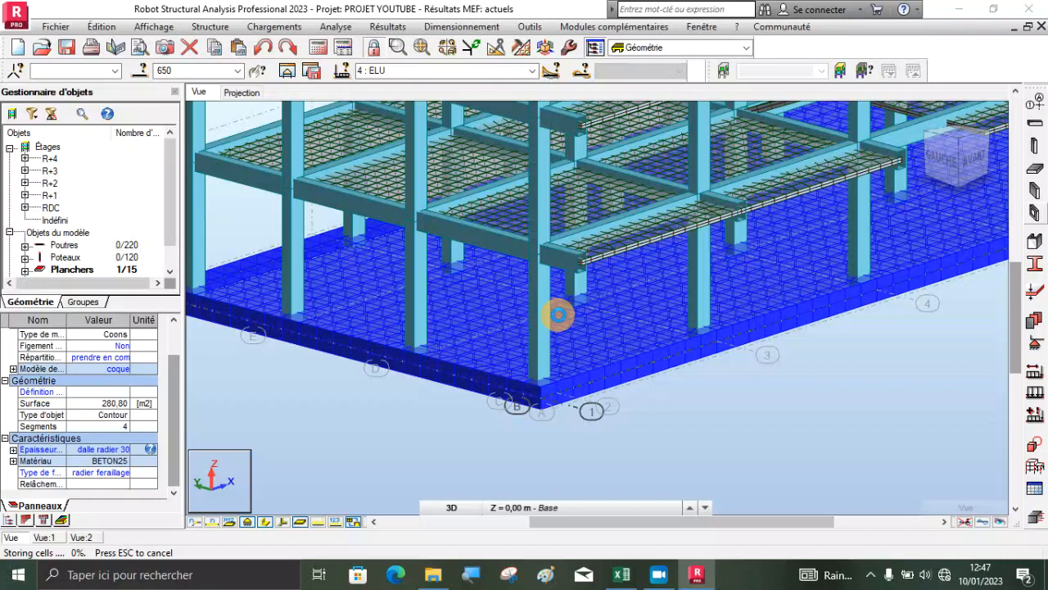
pyautogui.click(574, 343)
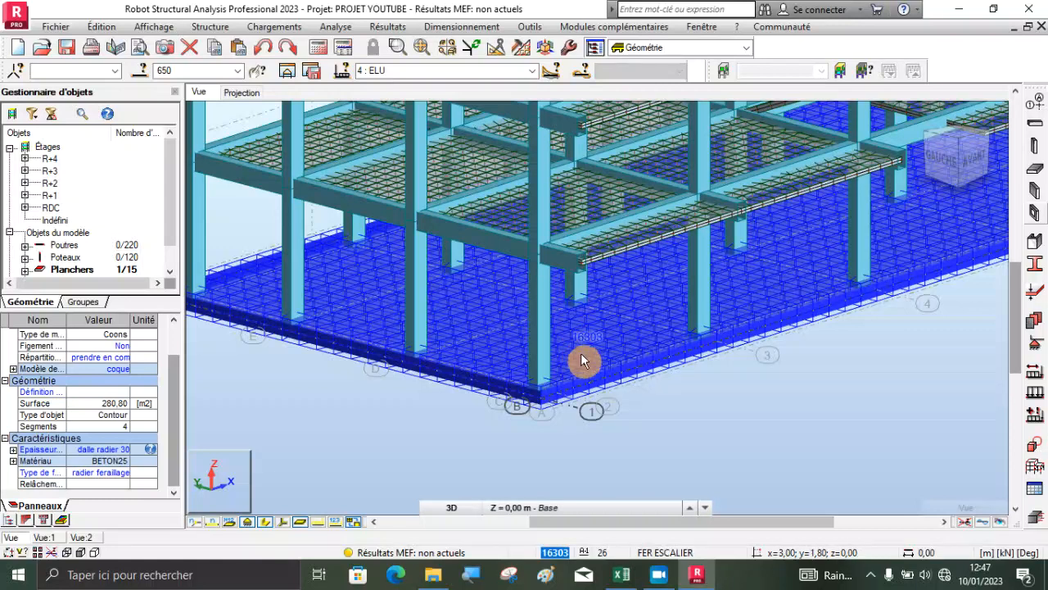
pyautogui.click(637, 413)
pyautogui.scroll(2, 532, 377)
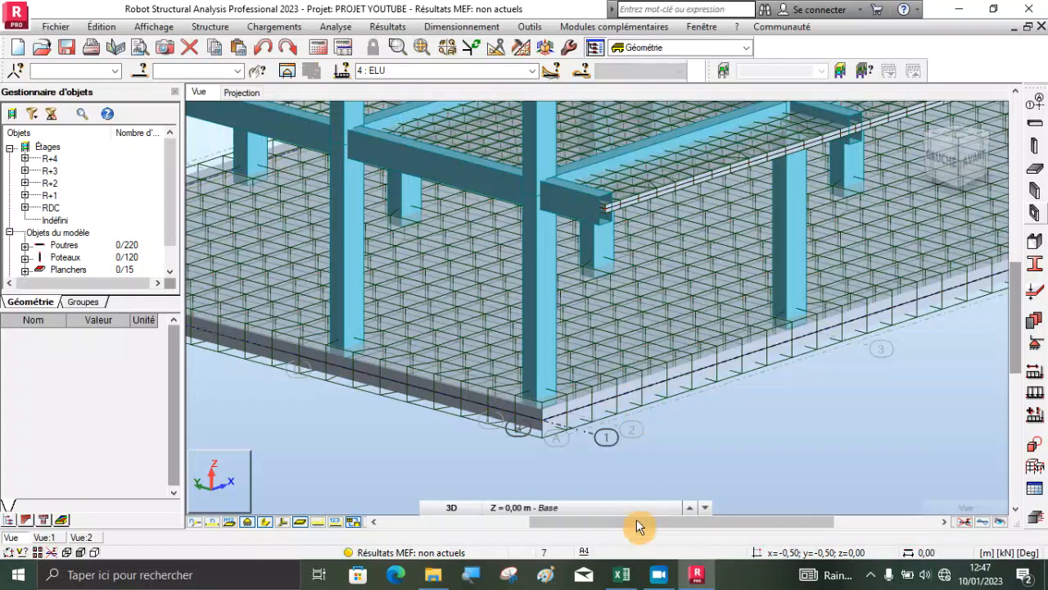
# Switch to the Excel workbook and calculate 500/5 in cell F9
pyautogui.click(621, 574)
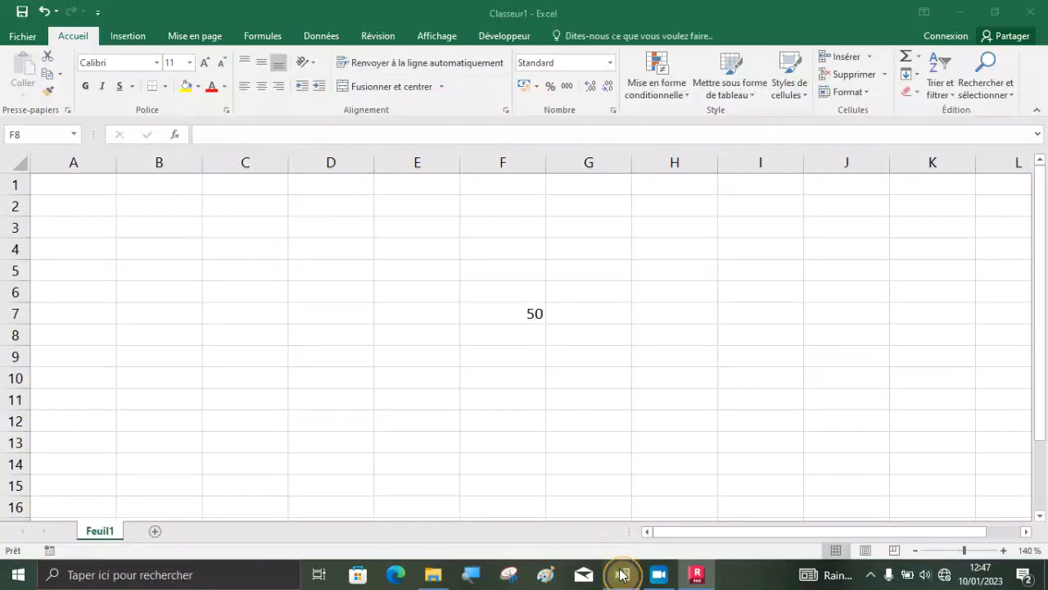
pyautogui.click(503, 360)
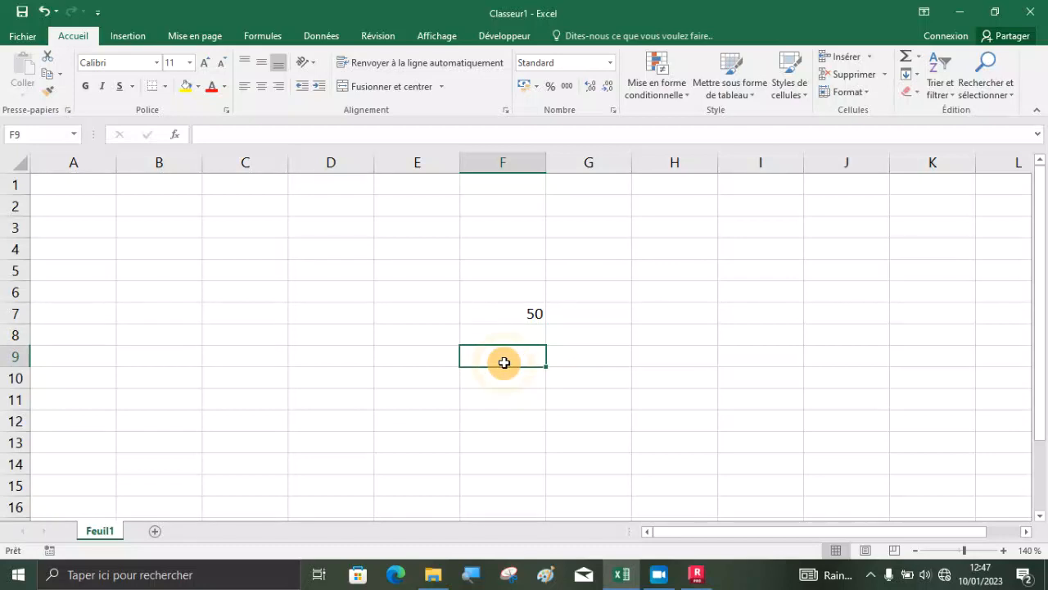
pyautogui.write('=')
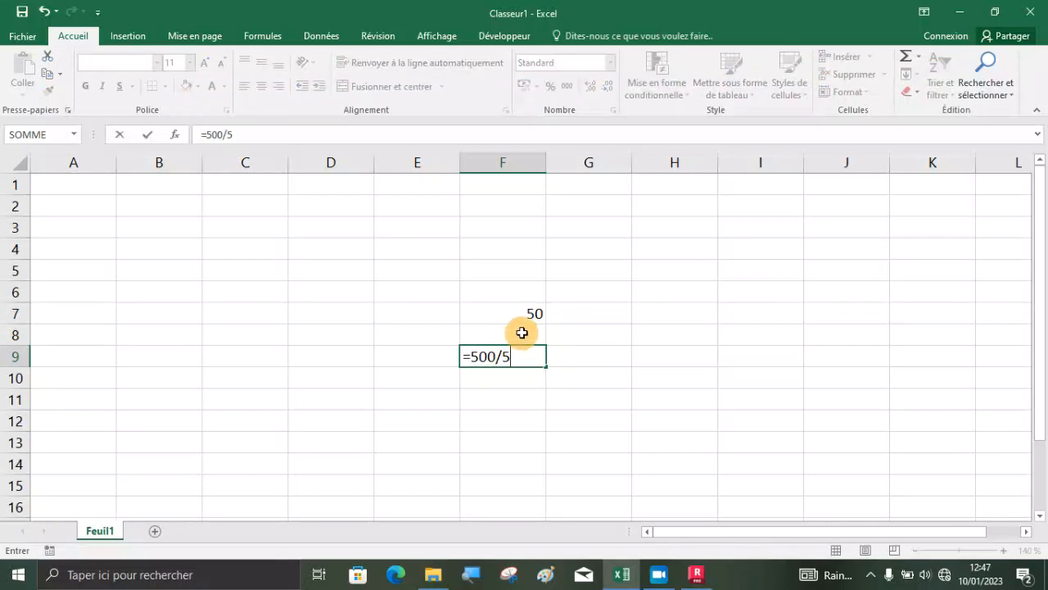
pyautogui.write('500/5')
pyautogui.press('Return')
pyautogui.click(530, 356)
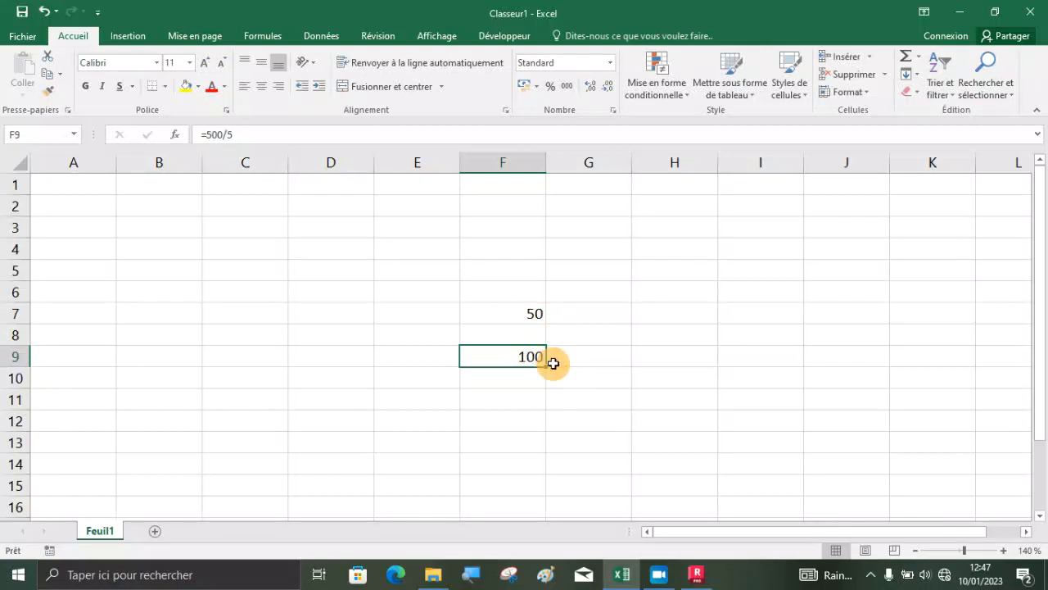
# Check back on the raft model in Robot, return to the Excel workbook and enter "70cm" in cell G10
pyautogui.click(692, 574)
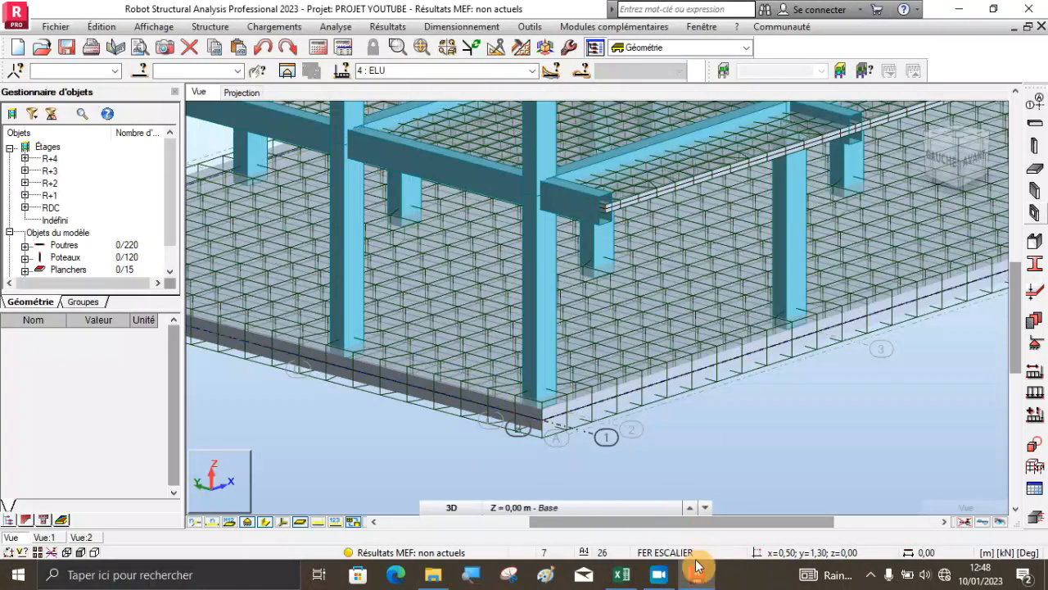
pyautogui.moveTo(655, 578)
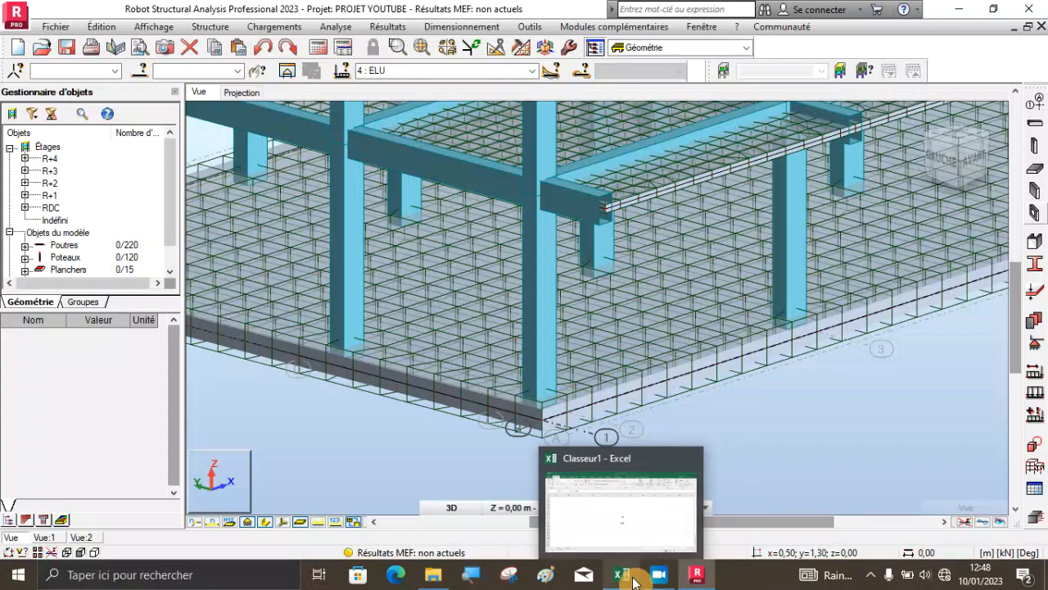
pyautogui.click(631, 577)
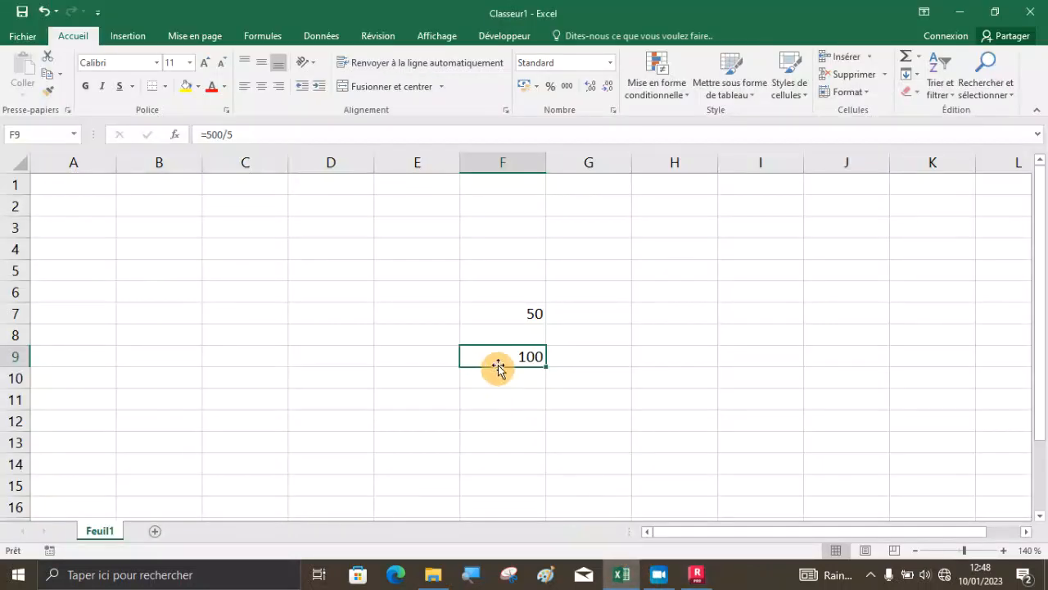
pyautogui.click(573, 355)
pyautogui.click(620, 383)
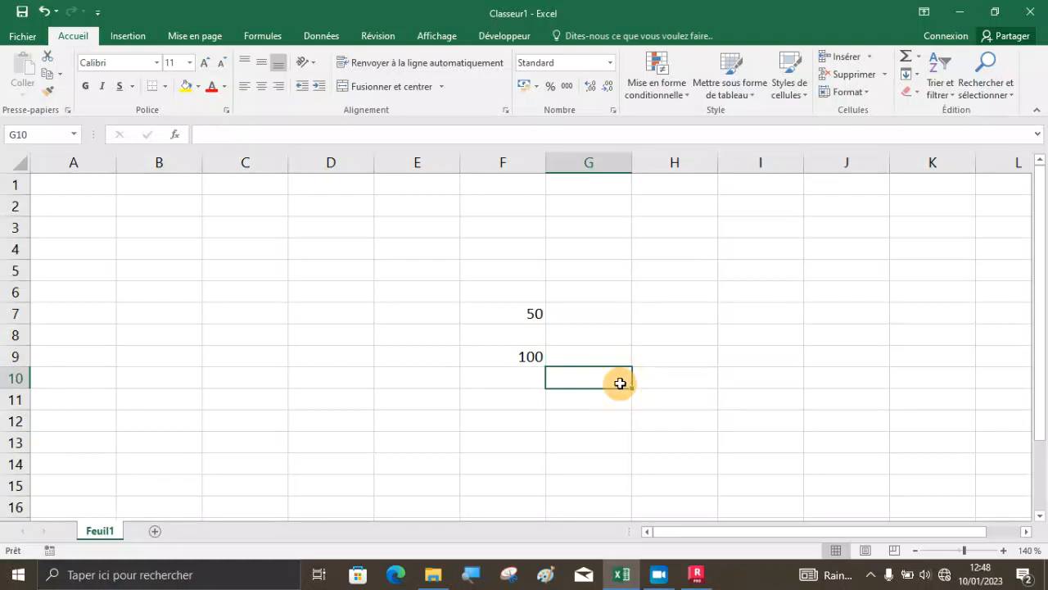
pyautogui.write('70c')
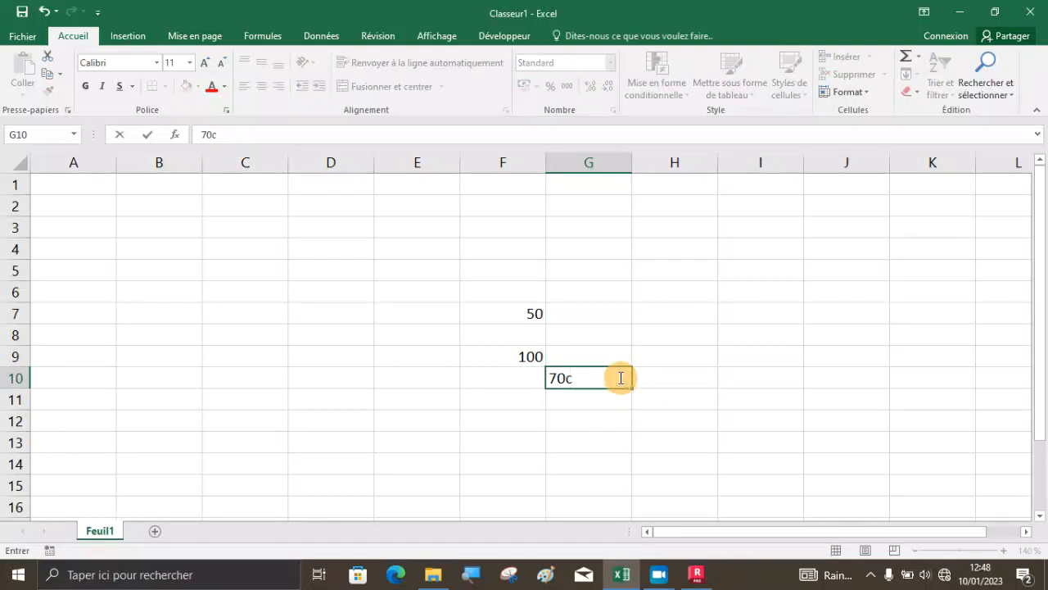
pyautogui.write('m')
# Return to the Robot structure model and inspect the raft's edge and column base at the corner near axes A and 1
pyautogui.click(696, 574)
pyautogui.click(598, 508)
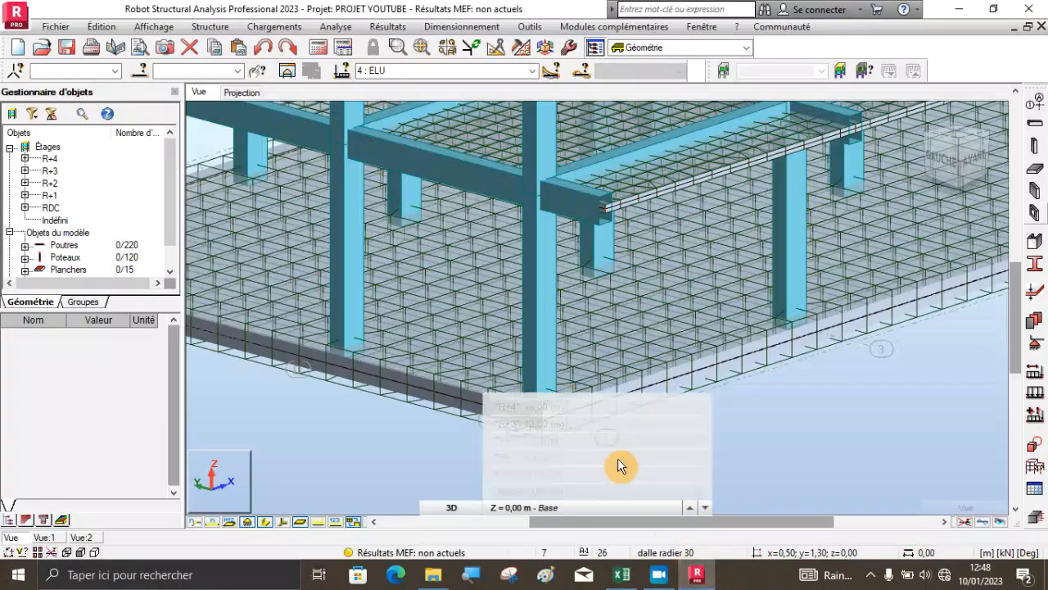
pyautogui.click(551, 364)
pyautogui.scroll(5, 537, 385)
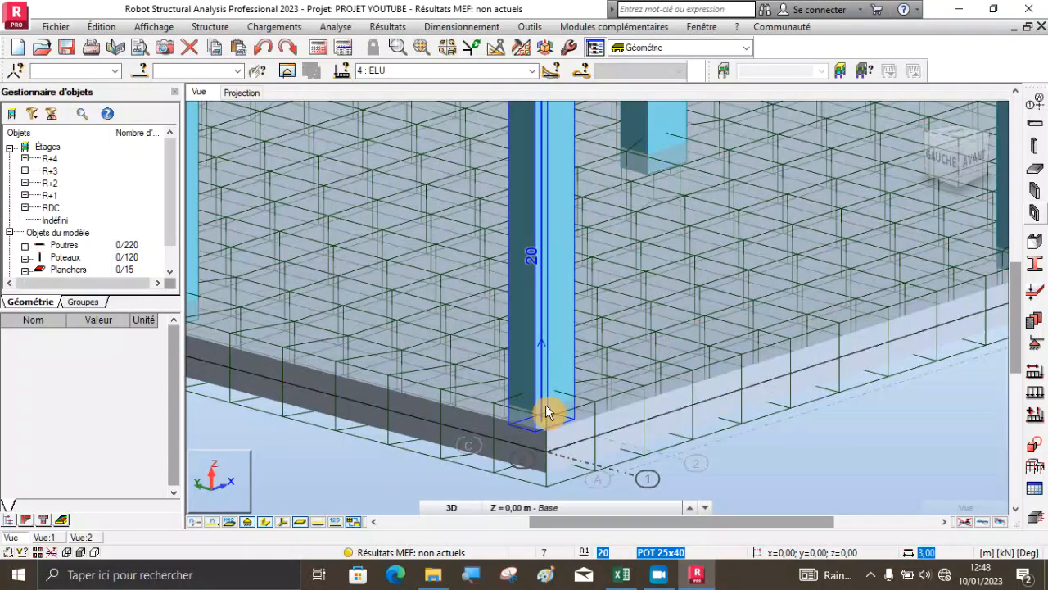
pyautogui.scroll(-6, 592, 390)
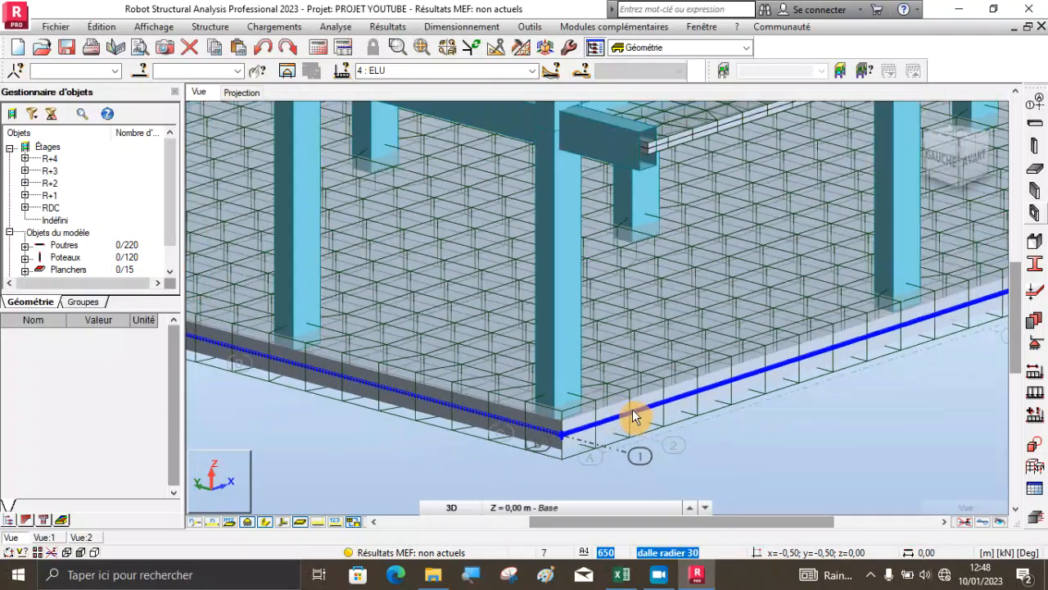
pyautogui.scroll(4, 344, 326)
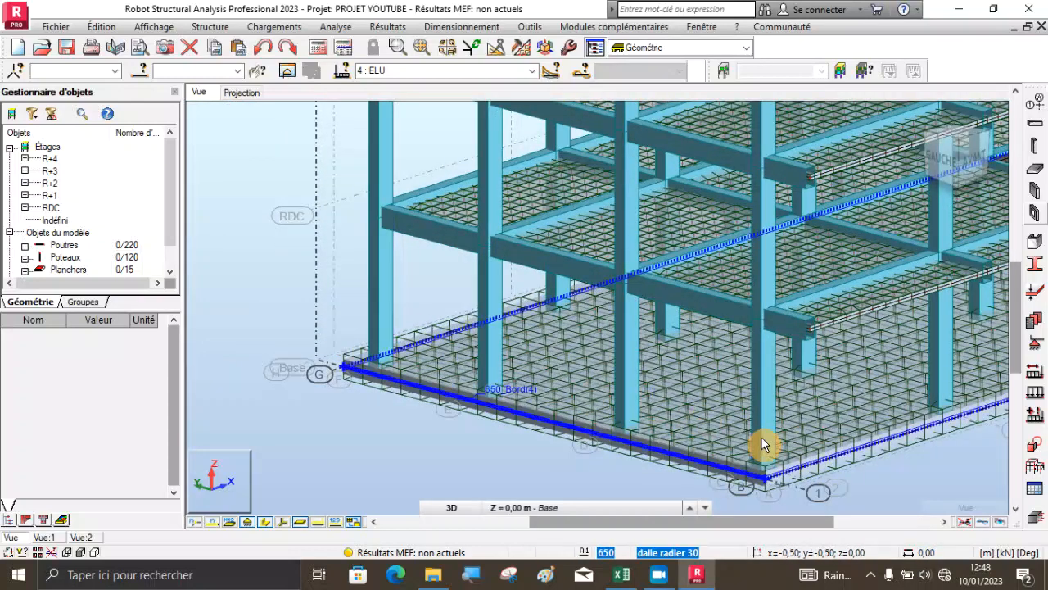
pyautogui.scroll(-3, 589, 362)
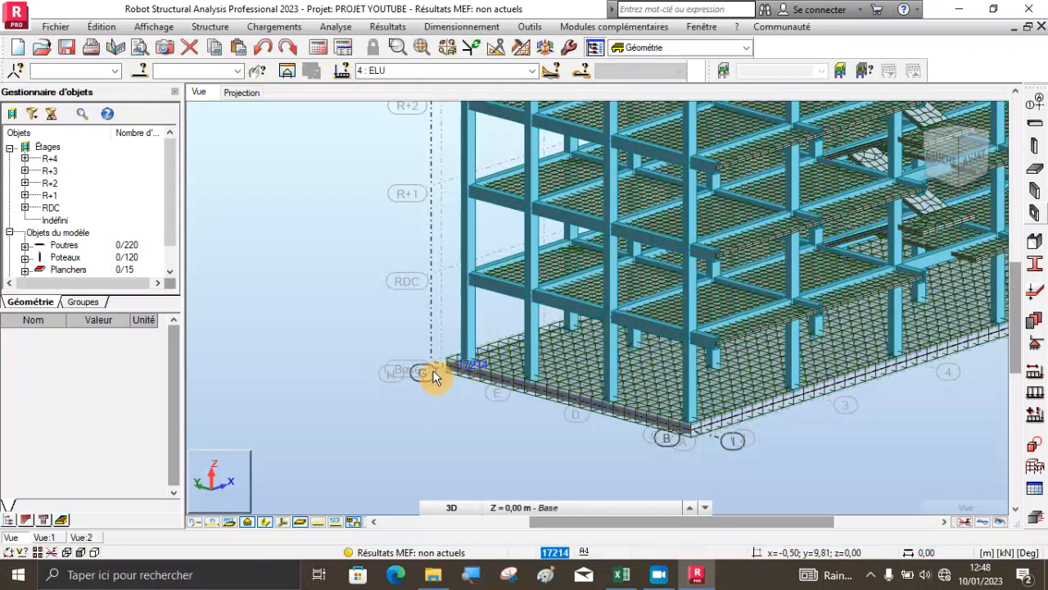
pyautogui.scroll(-2, 437, 367)
# Rotate the building in 3D and examine the raft's perimeter and the column lines along axes 1 to 8
pyautogui.rightClick(290, 278)
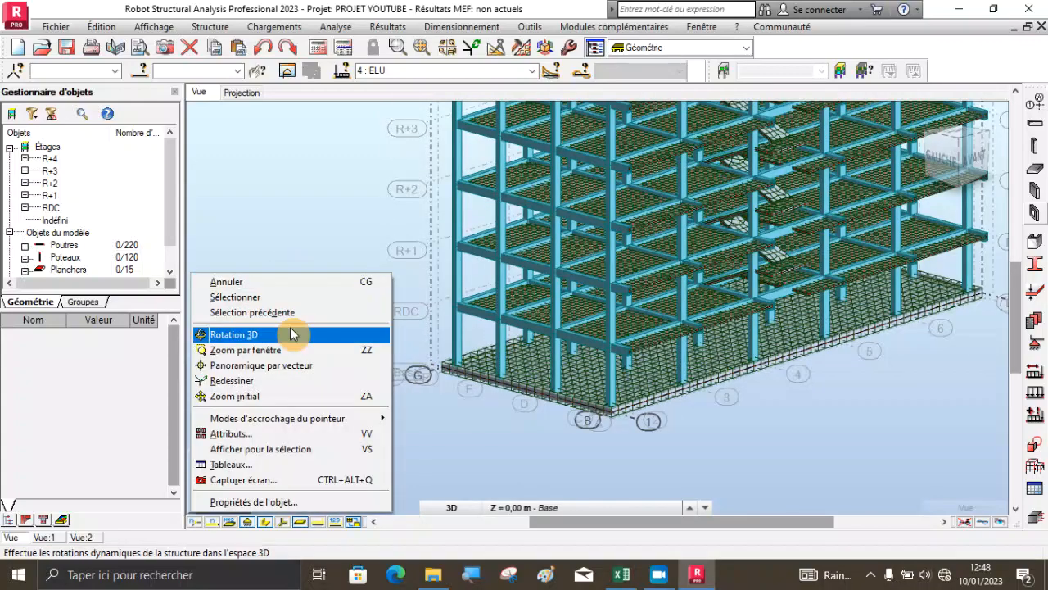
pyautogui.click(292, 335)
pyautogui.moveTo(652, 416); pyautogui.dragTo(516, 383)
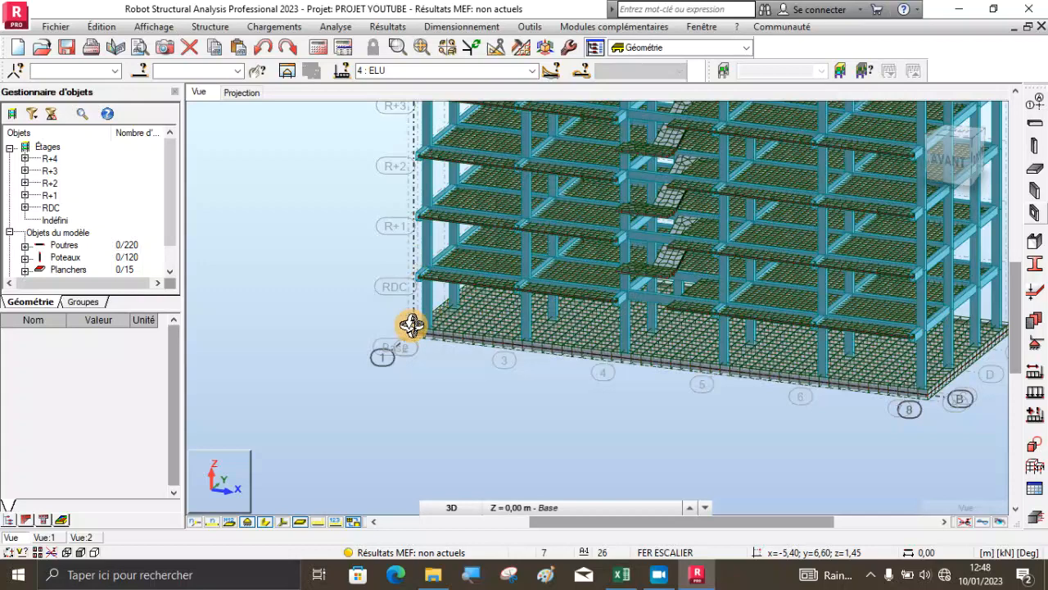
pyautogui.scroll(6, 467, 287)
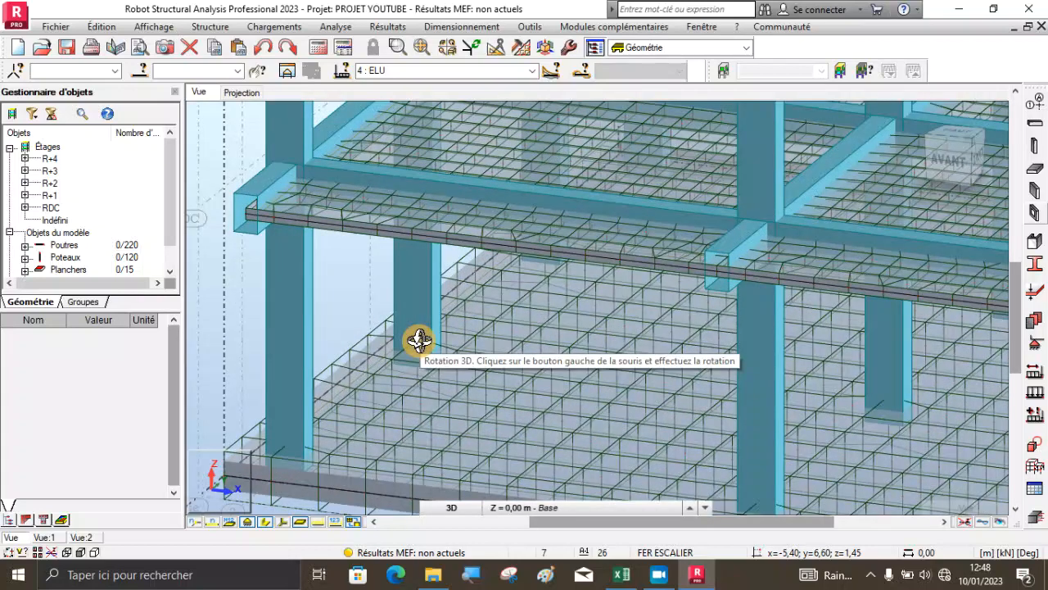
pyautogui.scroll(-5, 418, 340)
pyautogui.scroll(-4, 384, 354)
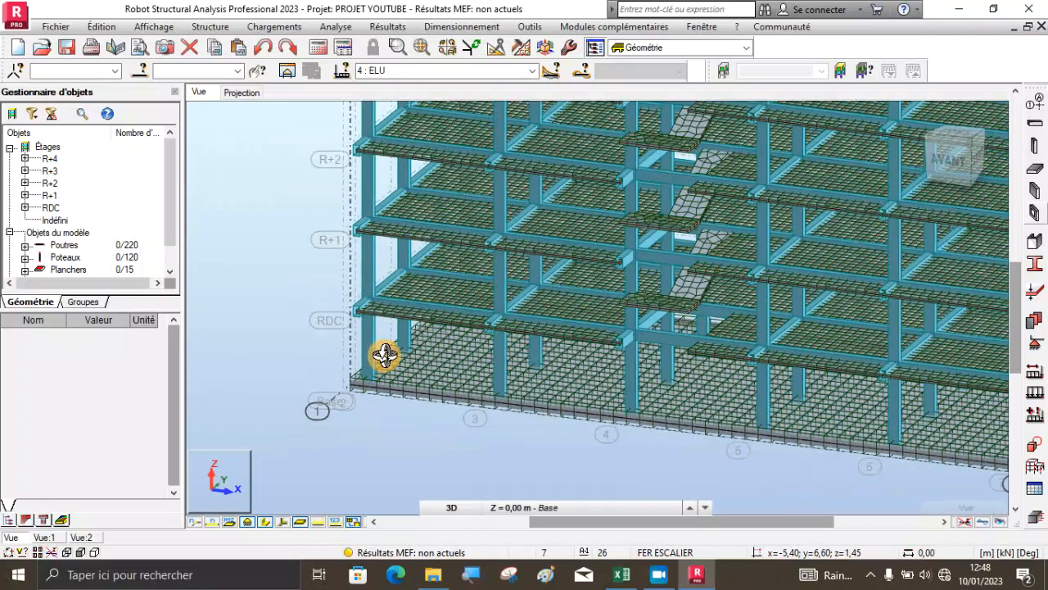
pyautogui.scroll(-2, 746, 438)
pyautogui.scroll(3, 754, 439)
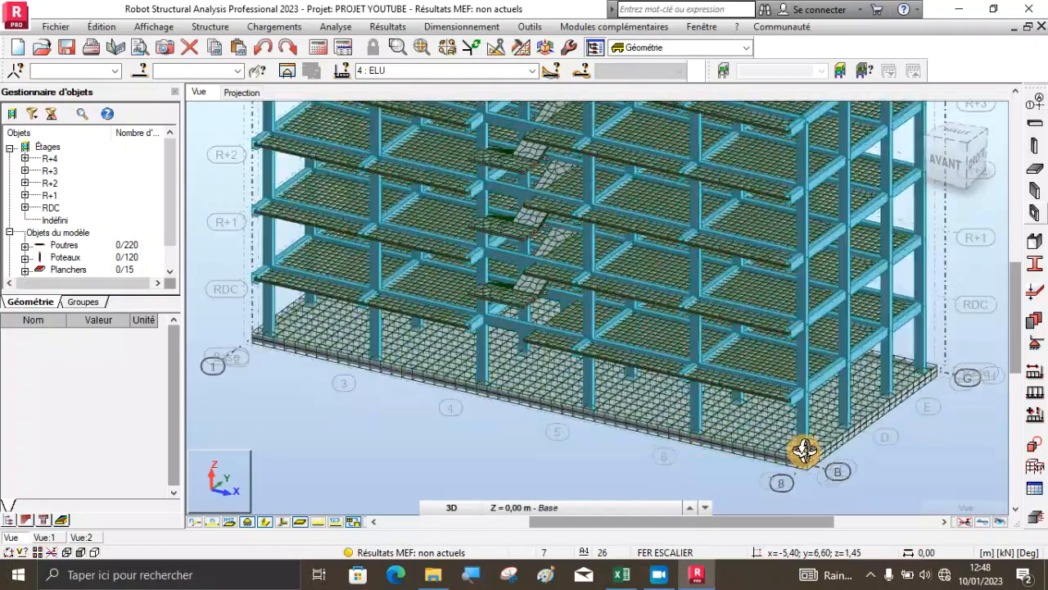
pyautogui.scroll(-2, 590, 371)
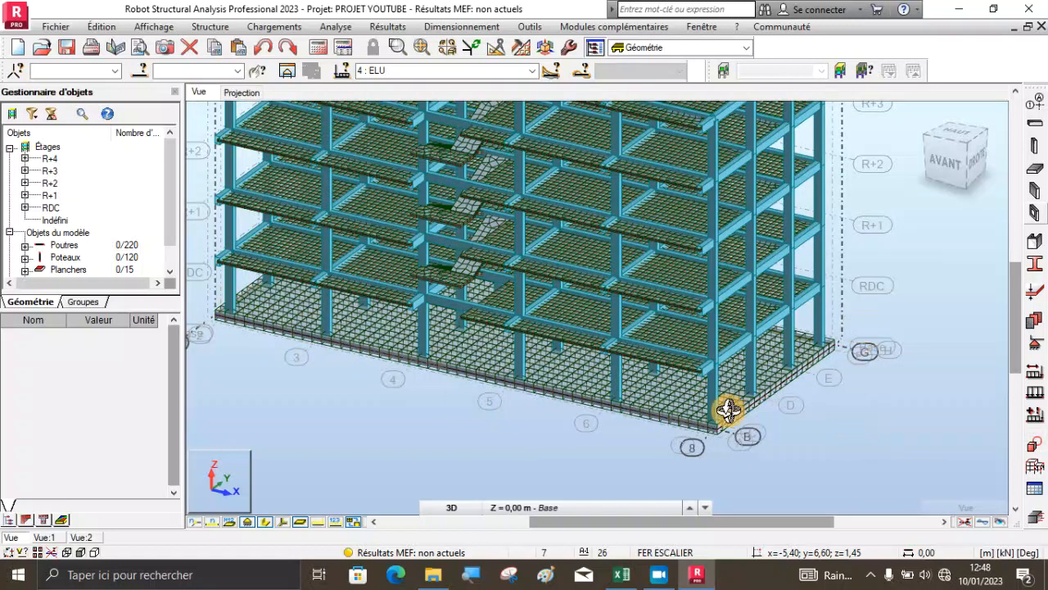
pyautogui.scroll(2, 740, 391)
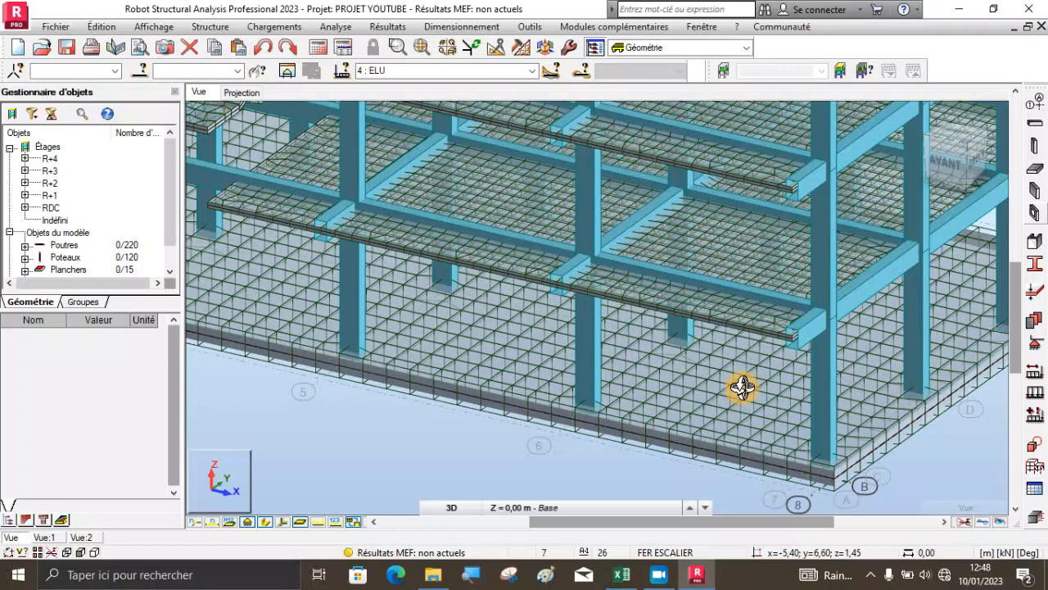
pyautogui.scroll(-1, 736, 408)
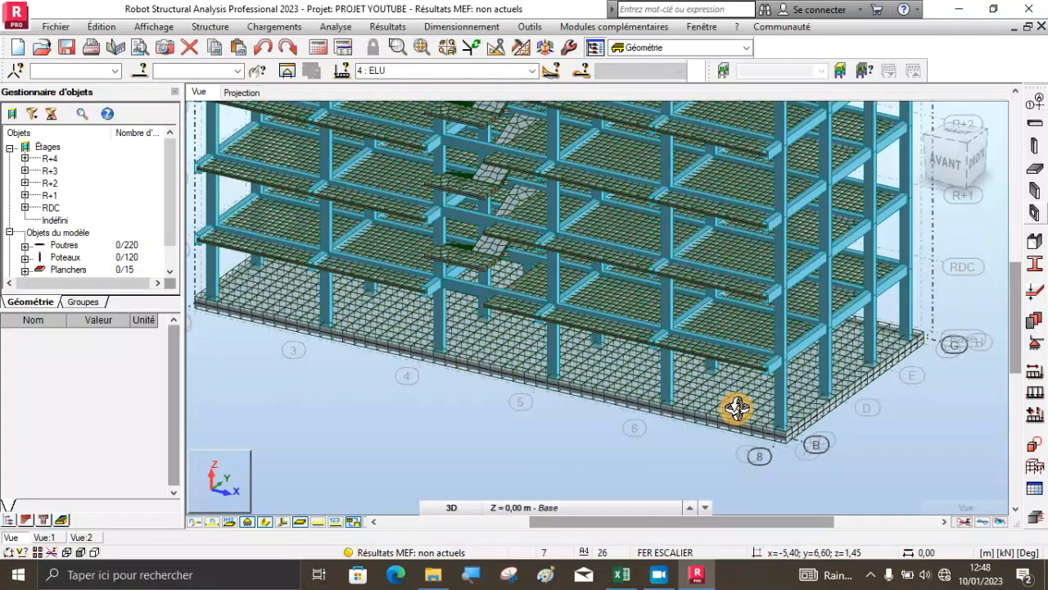
pyautogui.scroll(3, 256, 319)
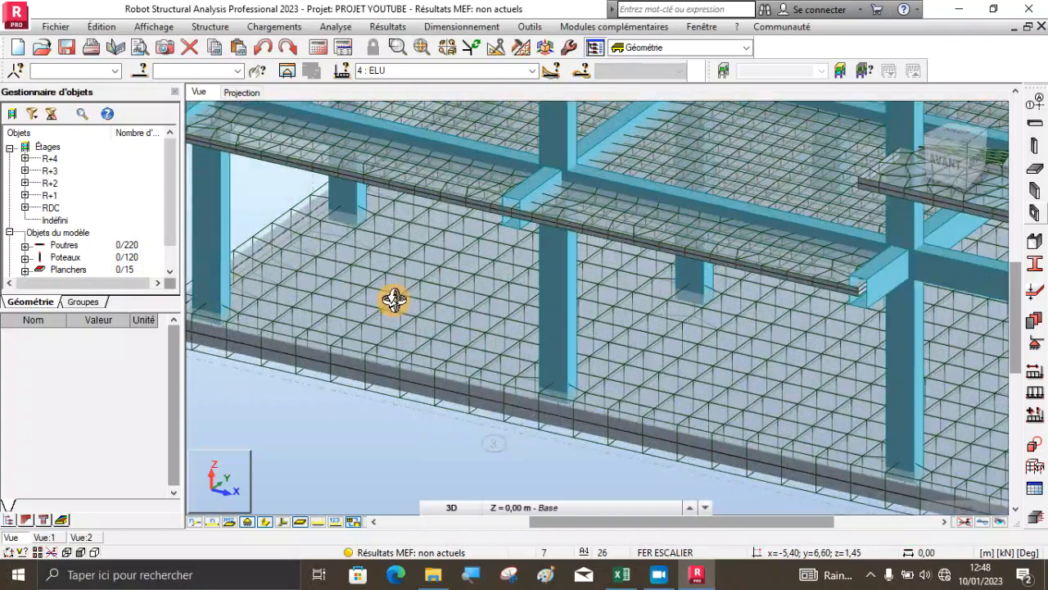
pyautogui.scroll(-3, 463, 306)
pyautogui.scroll(3, 496, 331)
pyautogui.scroll(-3, 496, 331)
pyautogui.scroll(2, 529, 368)
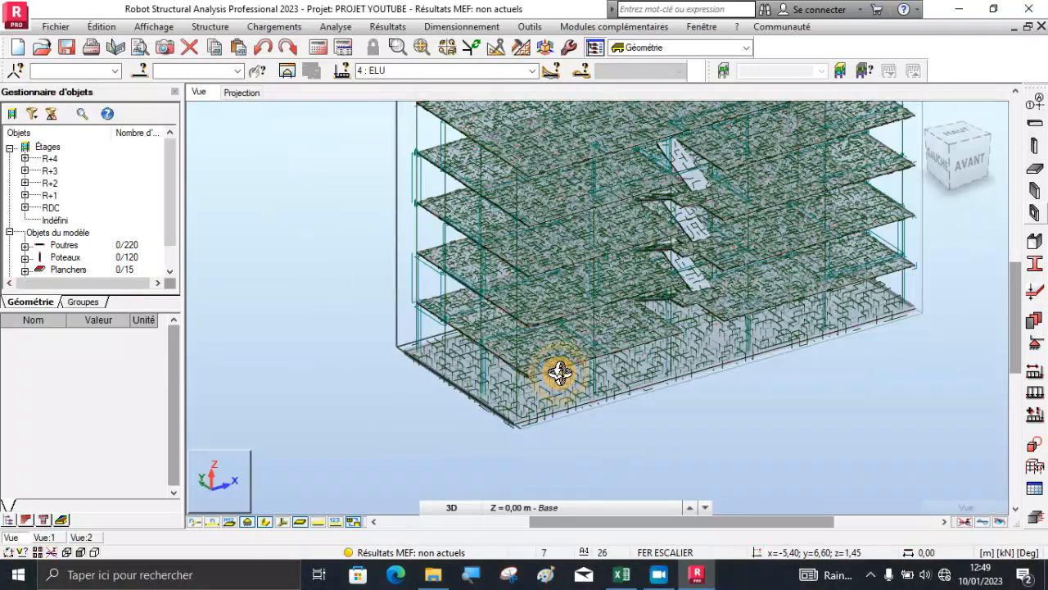
# Start a new beam, set its type to Poutre BA and begin defining a new section for it
pyautogui.click(1036, 126)
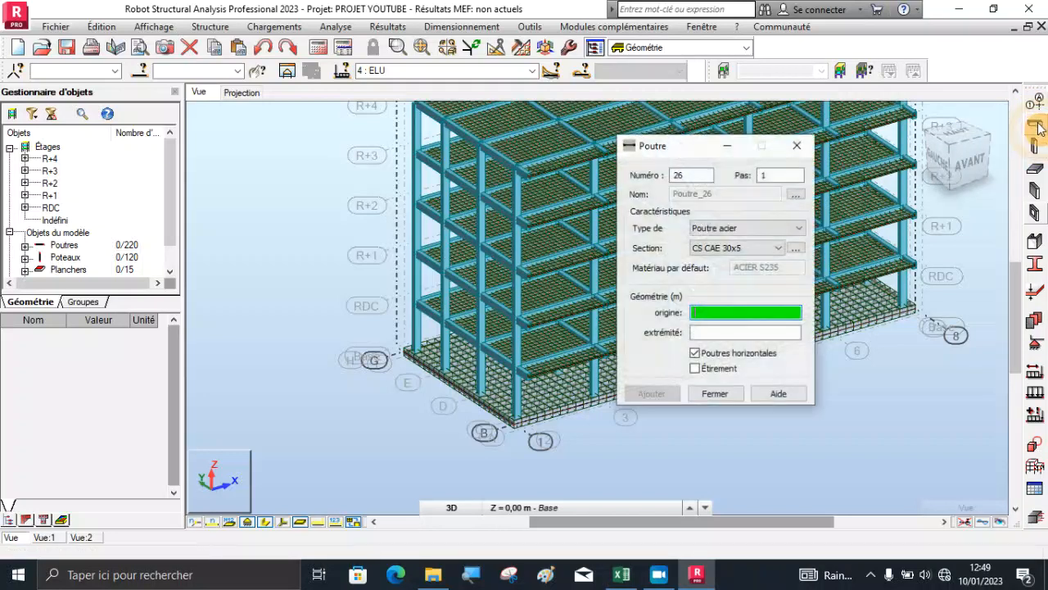
pyautogui.click(798, 227)
pyautogui.click(723, 252)
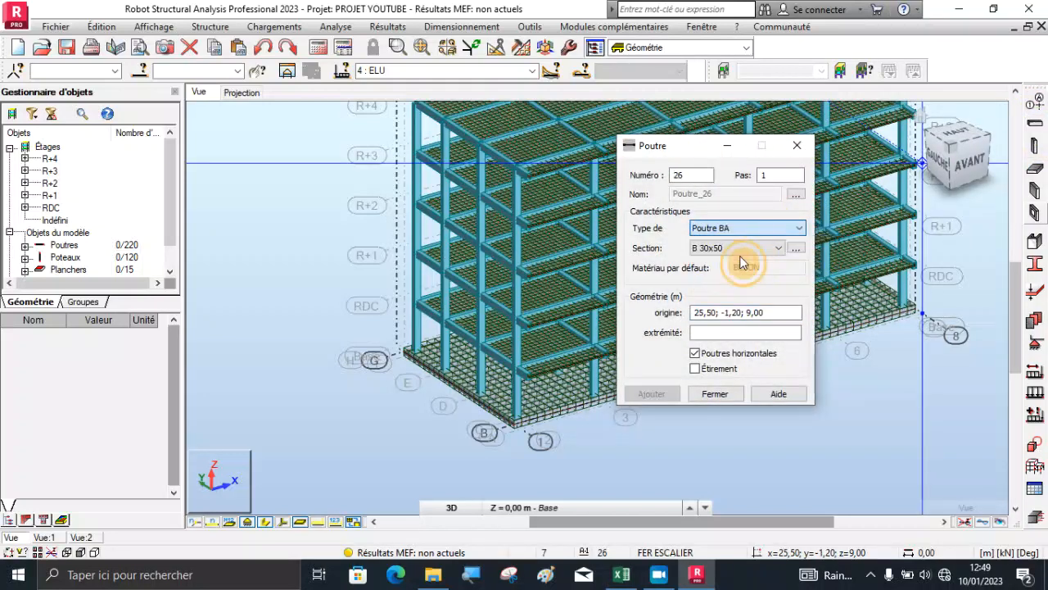
pyautogui.click(798, 250)
pyautogui.click(661, 293)
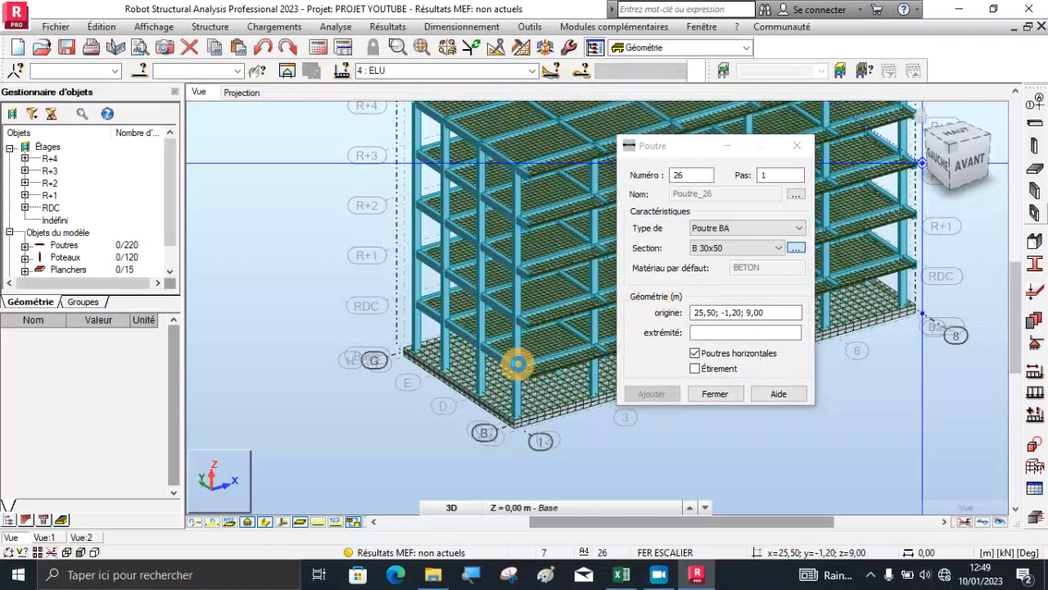
# Set the new rectangular section's dimensions to b = 40 cm and h = 70 cm
pyautogui.scroll(5, 527, 414)
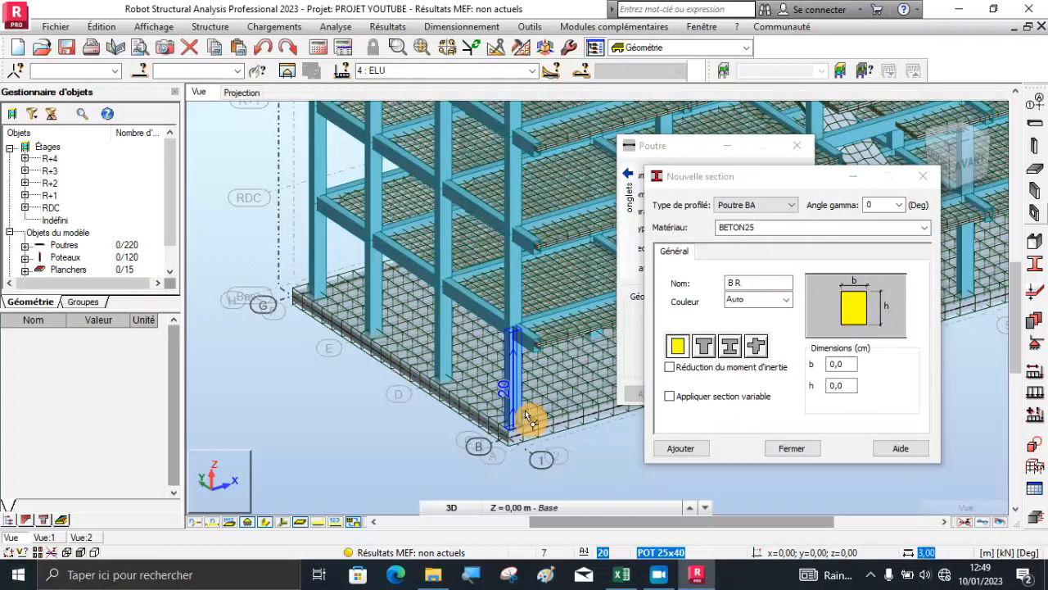
pyautogui.scroll(2, 526, 413)
pyautogui.doubleClick(851, 364)
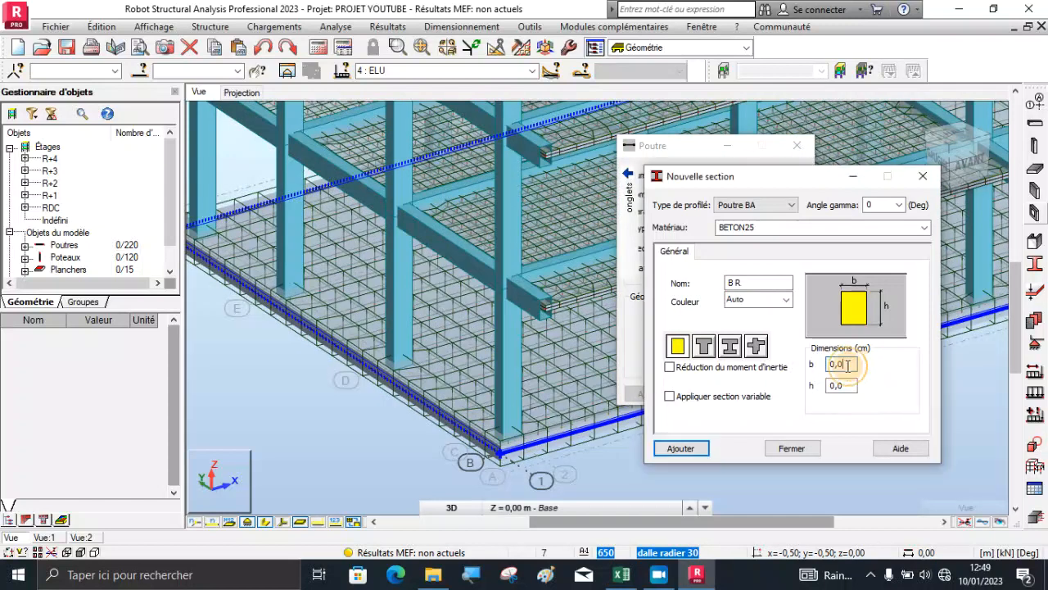
pyautogui.write('40')
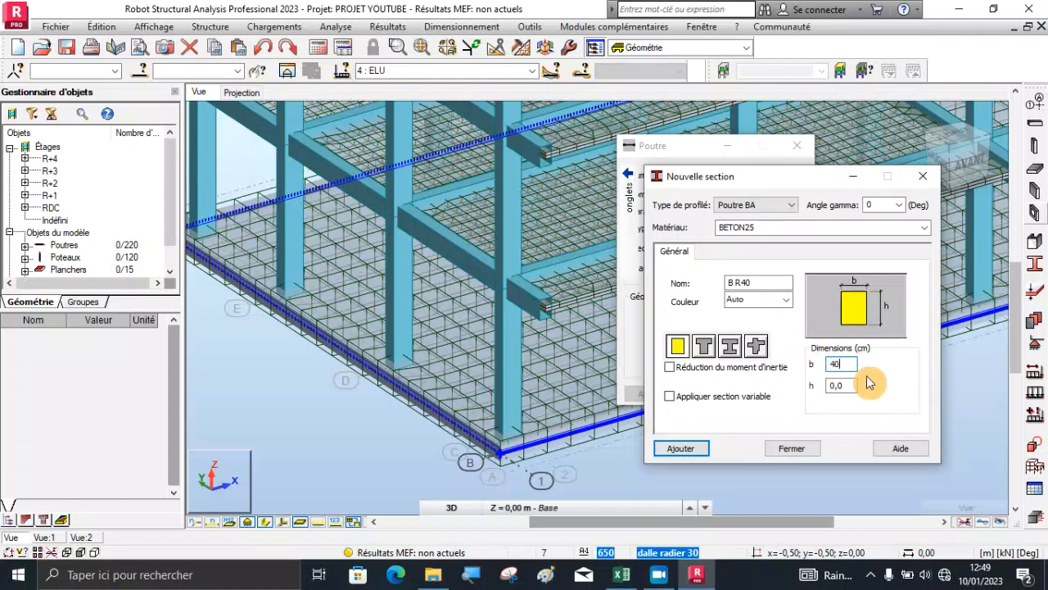
pyautogui.doubleClick(847, 386)
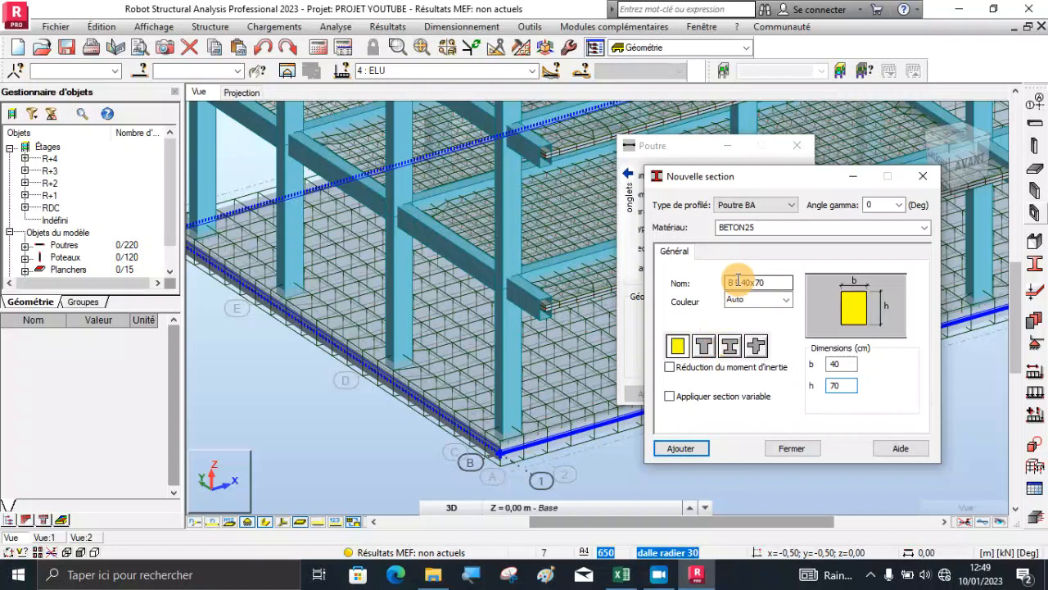
# Name the section "nervure 40x70", add it to the project and close the section and beam definitions
pyautogui.moveTo(738, 283); pyautogui.dragTo(645, 315)
pyautogui.write('B')
pyautogui.press('BackSpace')
pyautogui.press('BackSpace')
pyautogui.press('BackSpace')
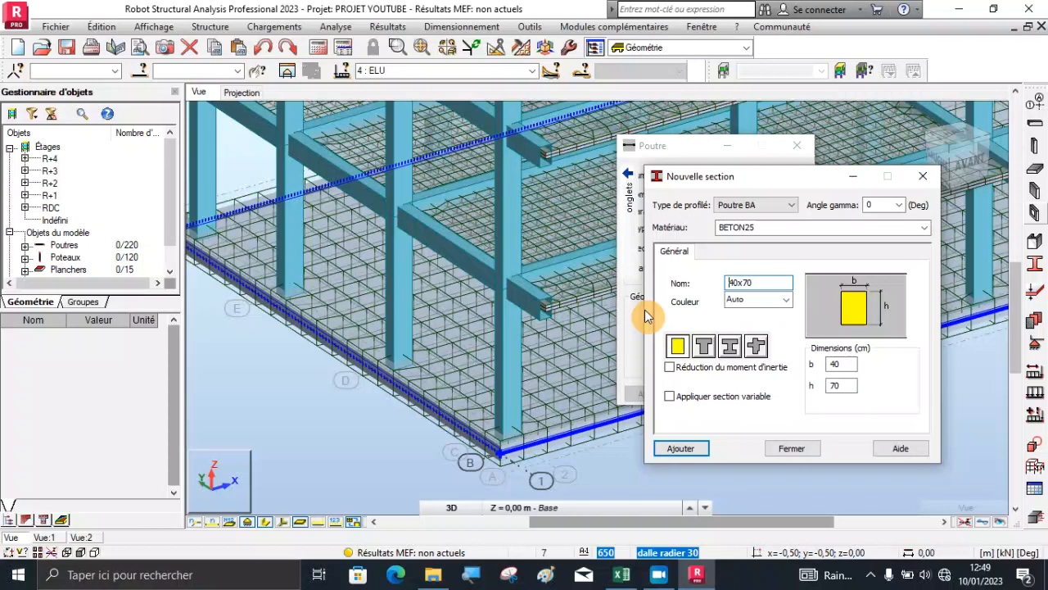
pyautogui.write('nervure')
pyautogui.click(679, 449)
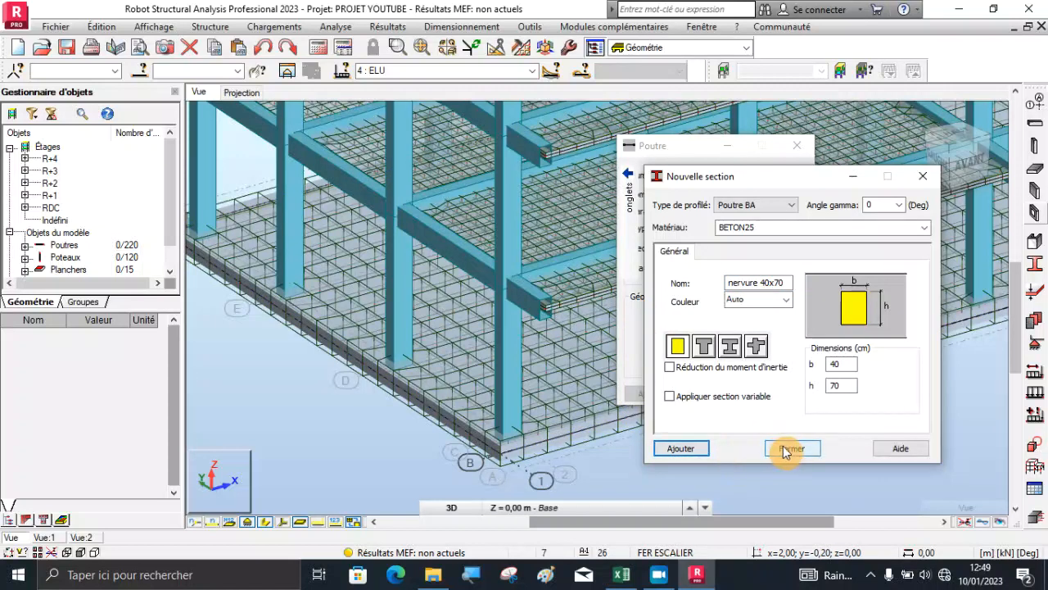
pyautogui.click(786, 449)
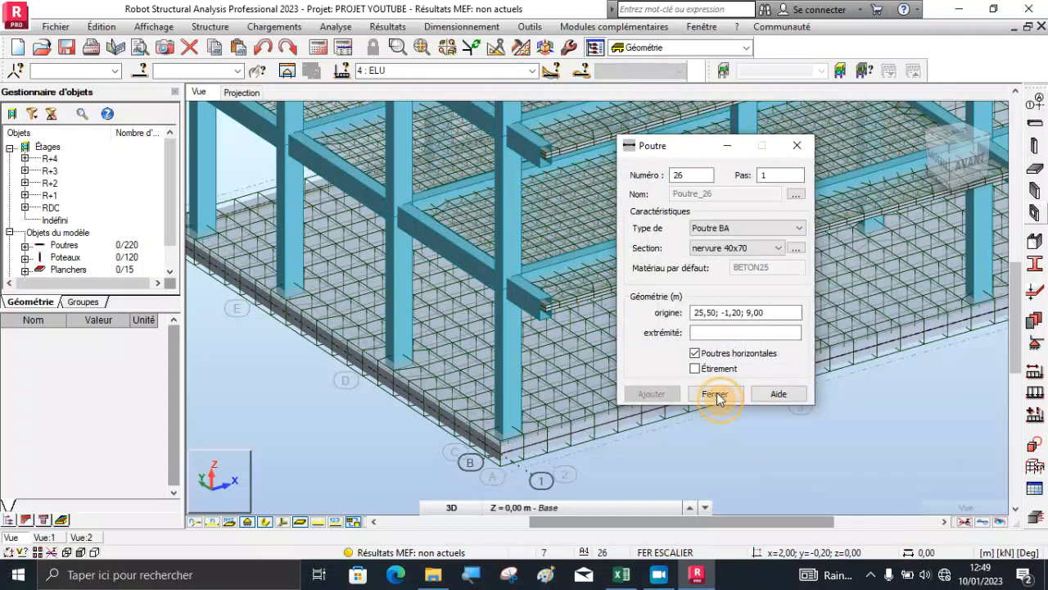
pyautogui.click(715, 395)
# Show the raft in the XY plan at Z = 0,00 m - Base, with its axis 1 edge in view
pyautogui.moveTo(455, 518)
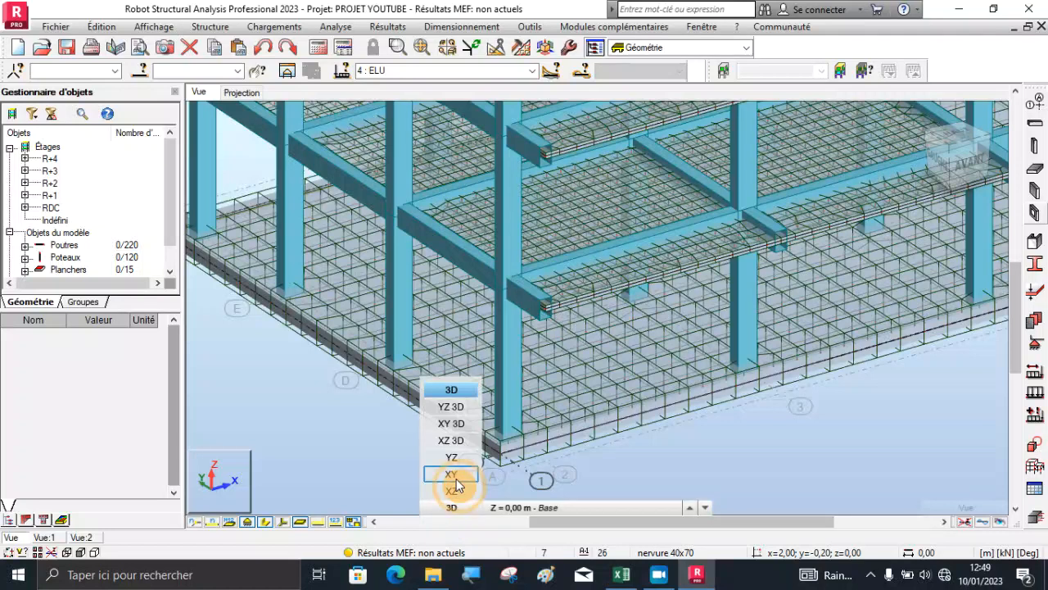
pyautogui.click(455, 478)
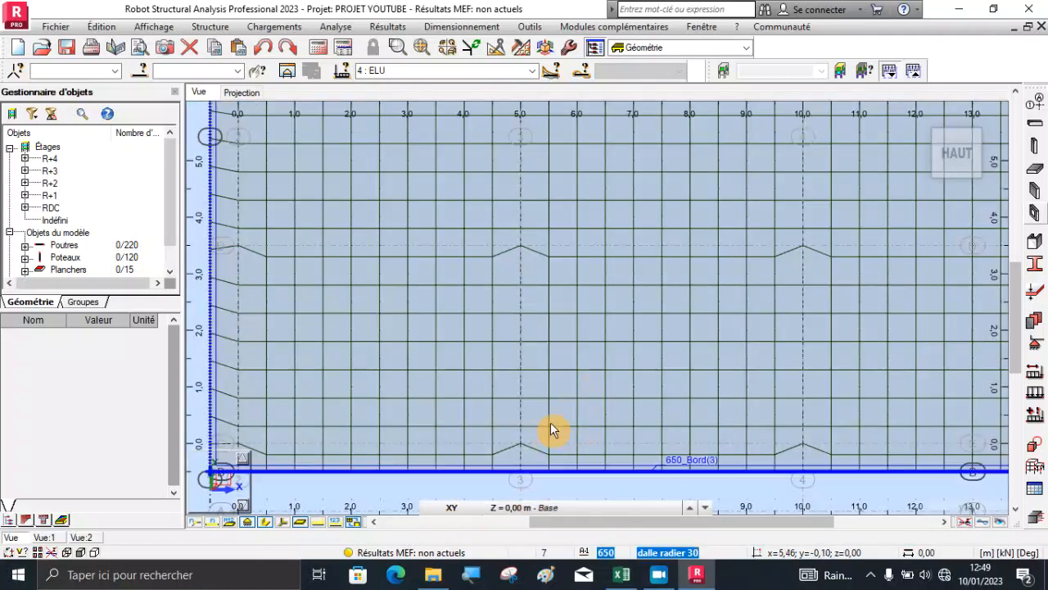
pyautogui.scroll(-2, 550, 422)
pyautogui.scroll(-1, 547, 428)
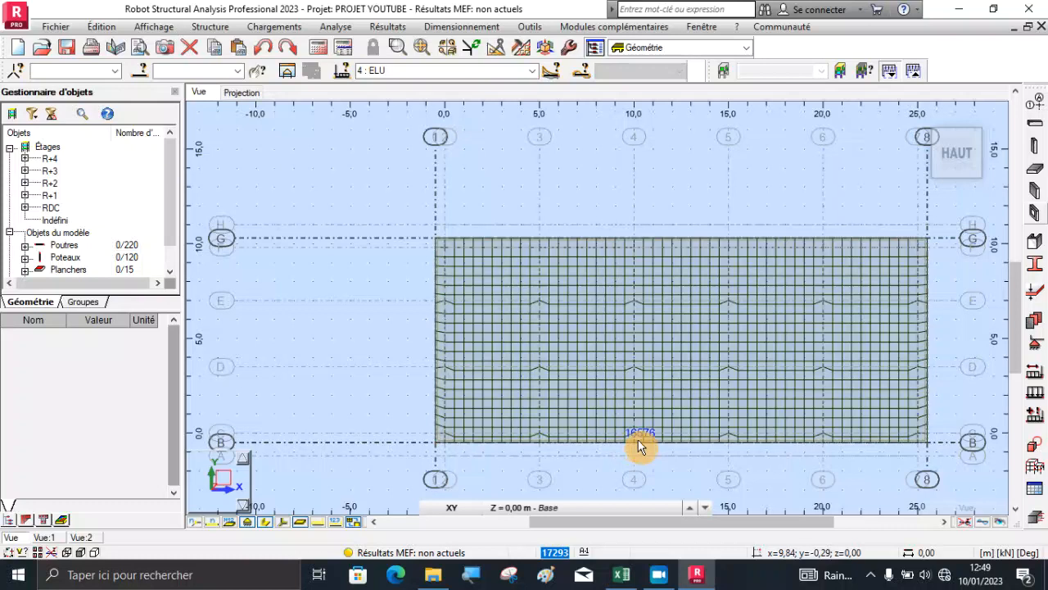
pyautogui.scroll(2, 638, 446)
pyautogui.scroll(-1, 549, 444)
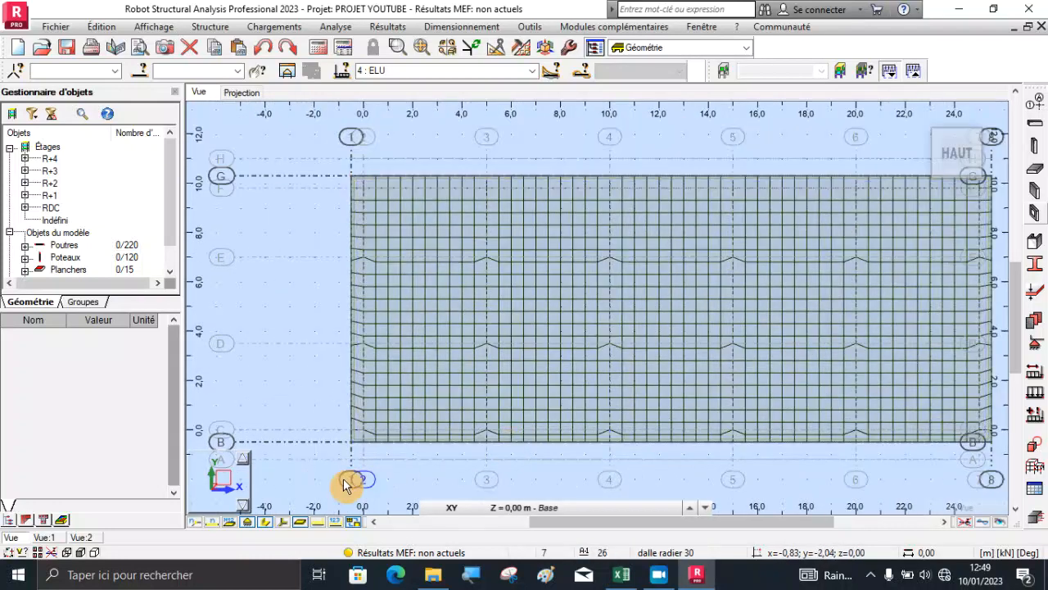
pyautogui.scroll(1, 347, 484)
pyautogui.scroll(-1, 344, 485)
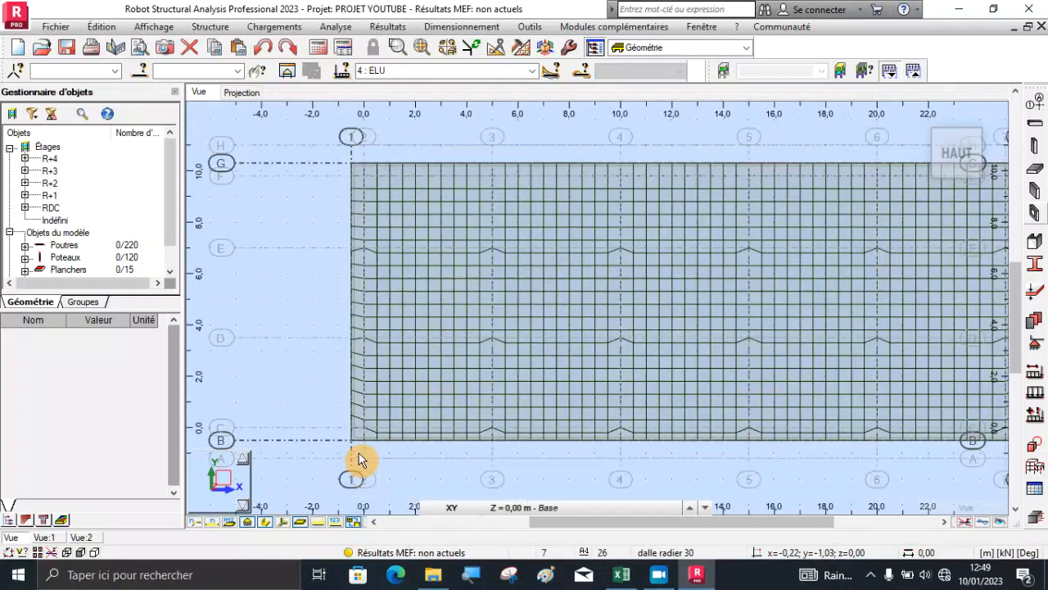
# Draw a nervure 40x70 beam along axis 2 from 0,00; 10,30; 0,00 to the raft edge at 0,00; -0,50; 0,00
pyautogui.click(1035, 123)
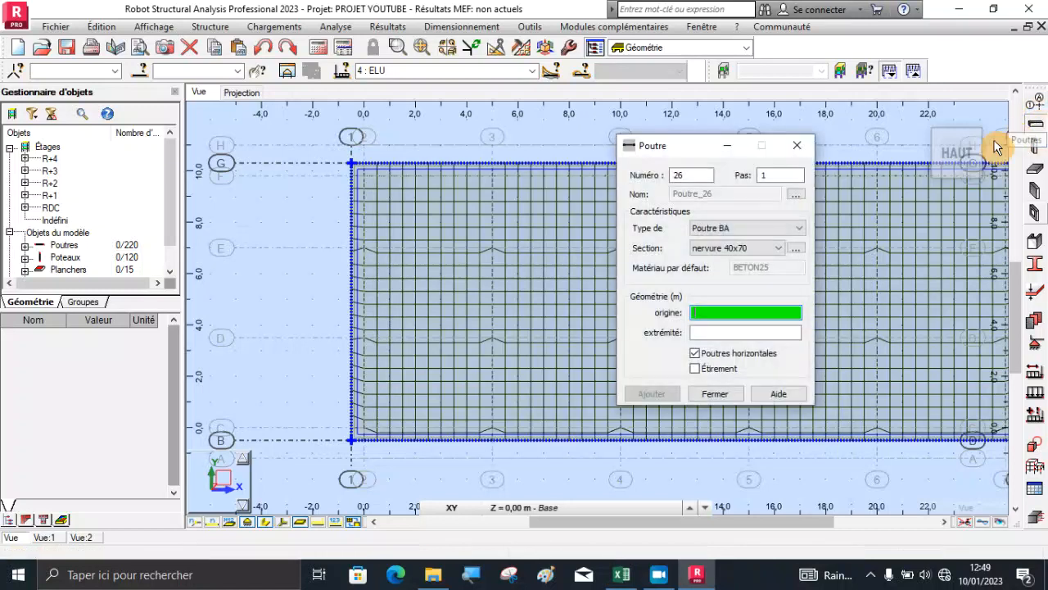
pyautogui.click(364, 154)
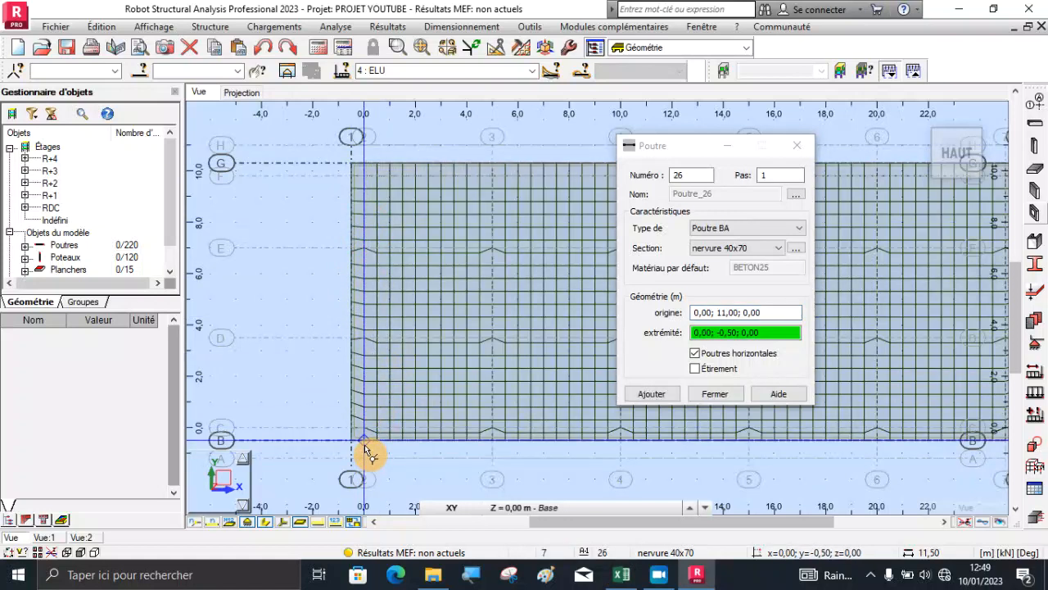
pyautogui.click(778, 318)
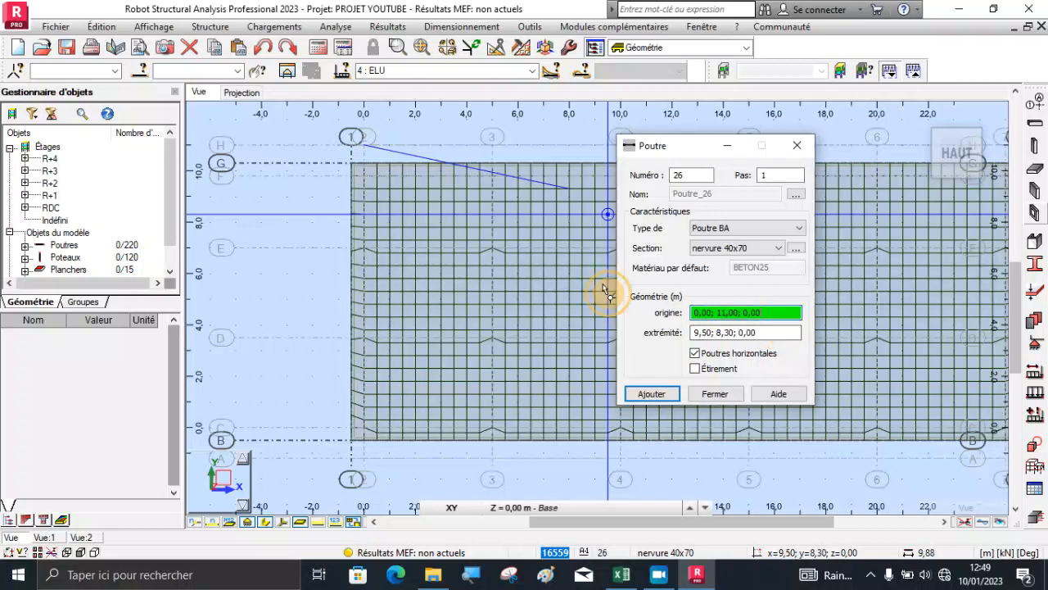
pyautogui.click(364, 164)
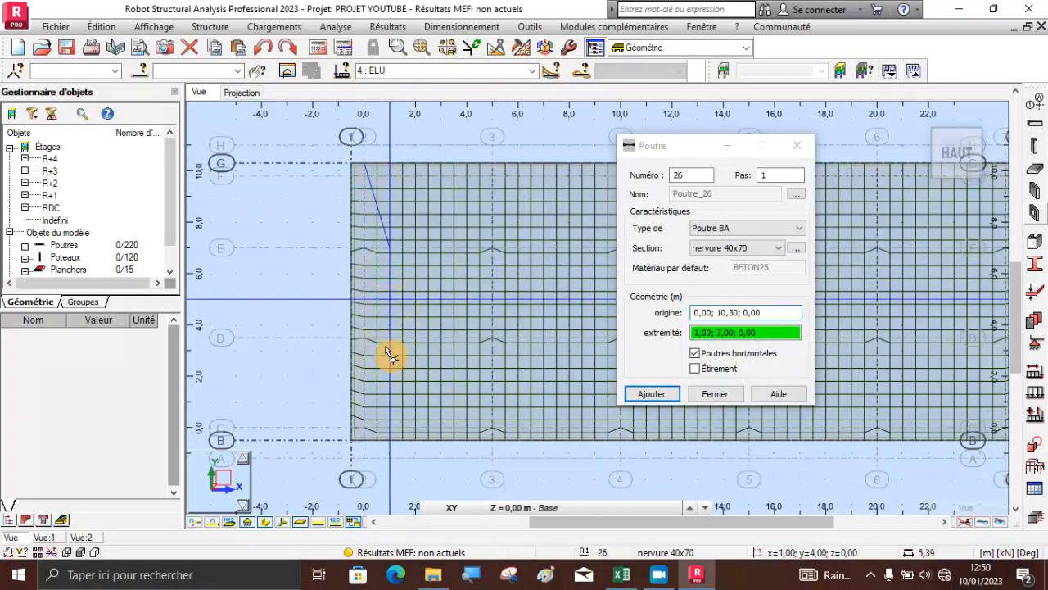
pyautogui.click(363, 441)
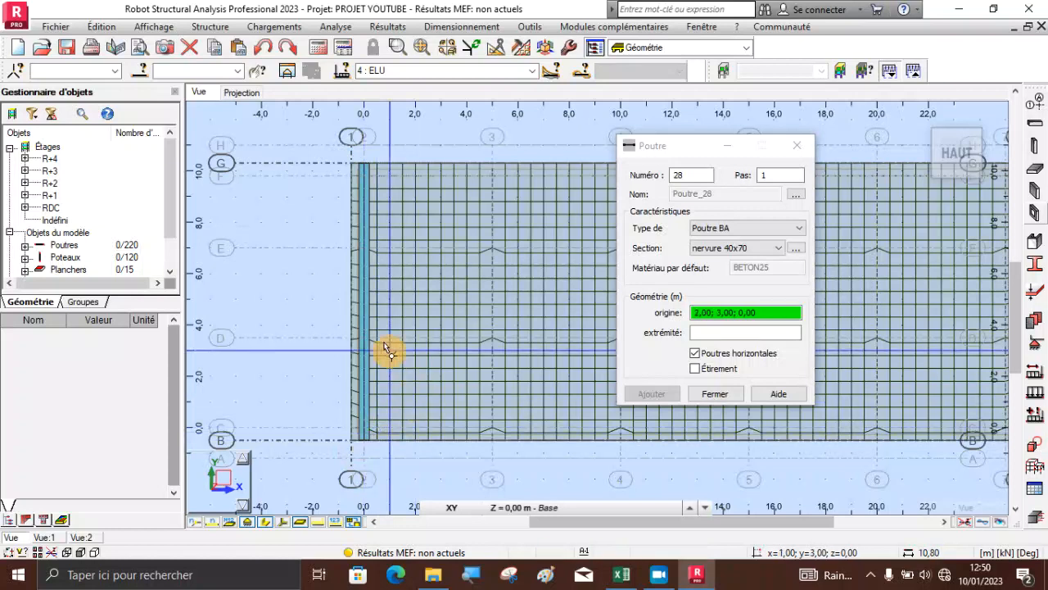
# Draw a nervure 40x70 beam about 26 m long along axis F between the raft's two short edges, and finish beam placement
pyautogui.click(353, 182)
pyautogui.scroll(-2, 218, 236)
pyautogui.scroll(5, 603, 199)
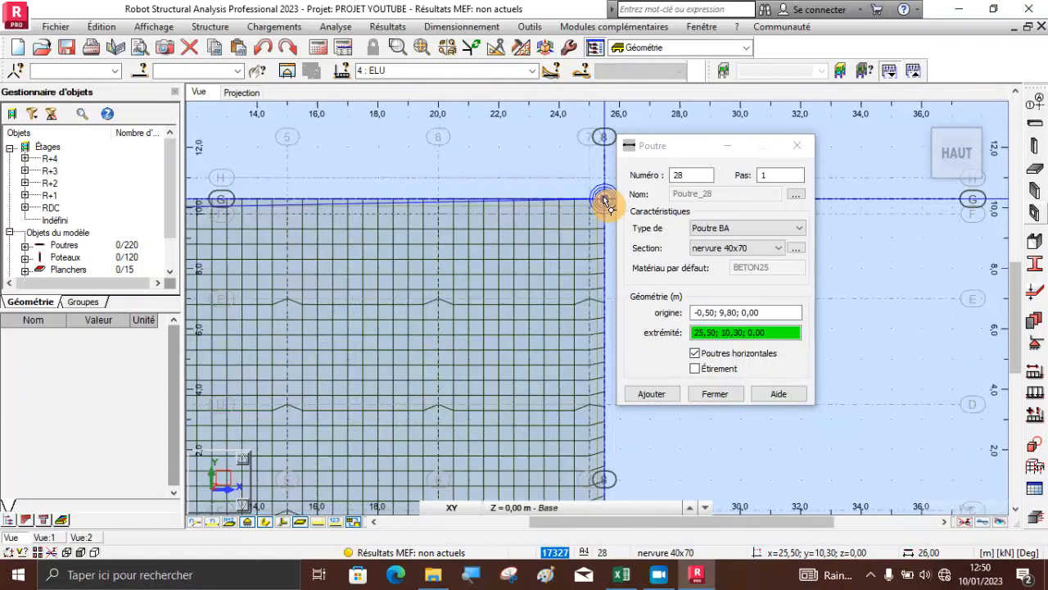
pyautogui.click(604, 214)
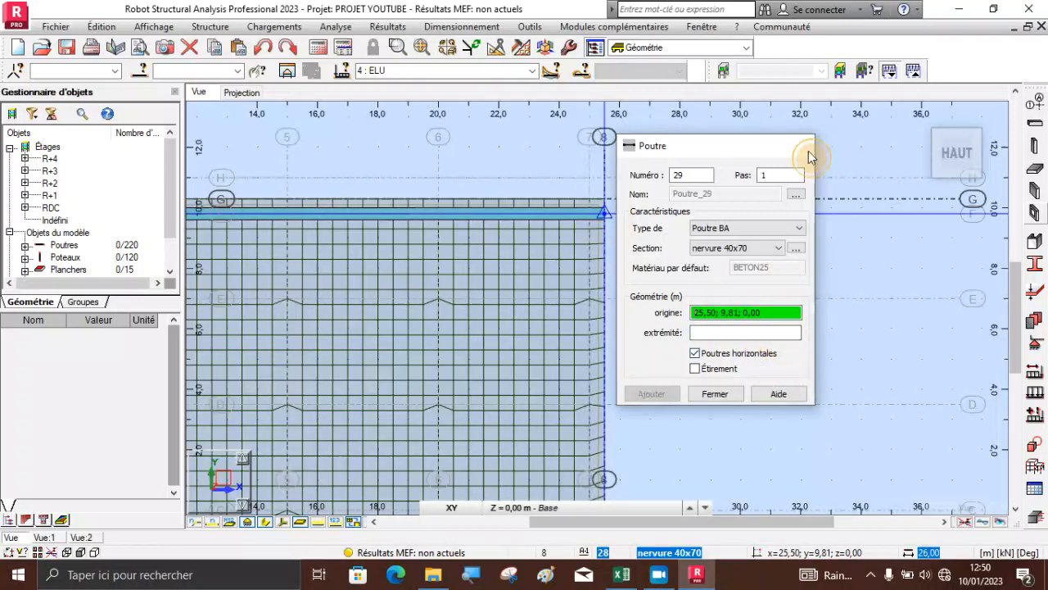
pyautogui.click(797, 145)
# Select the rib beam along axis F and start a Translation in copy mode
pyautogui.click(531, 217)
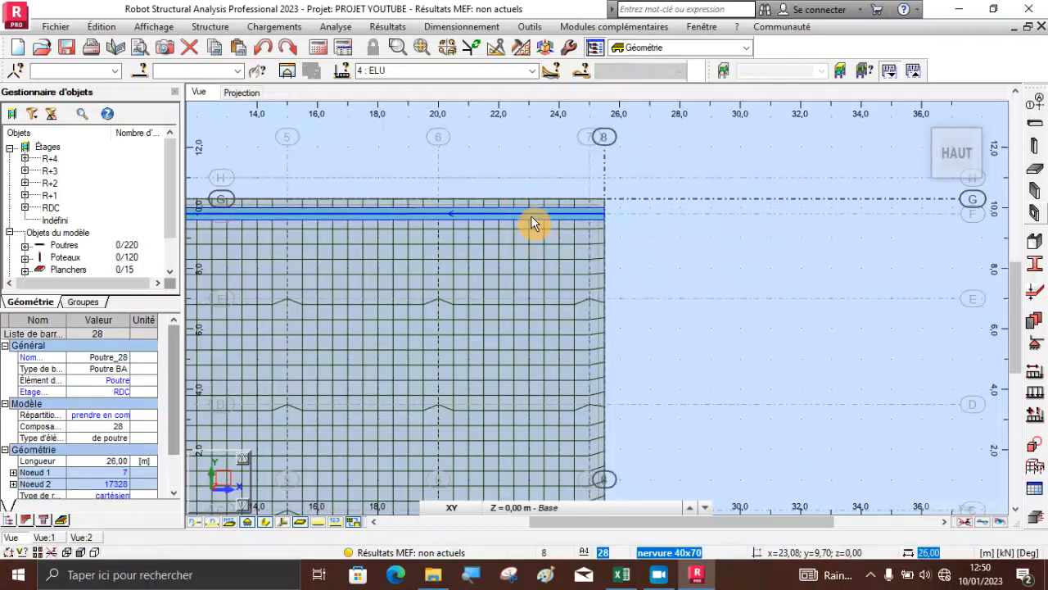
pyautogui.scroll(-3, 711, 218)
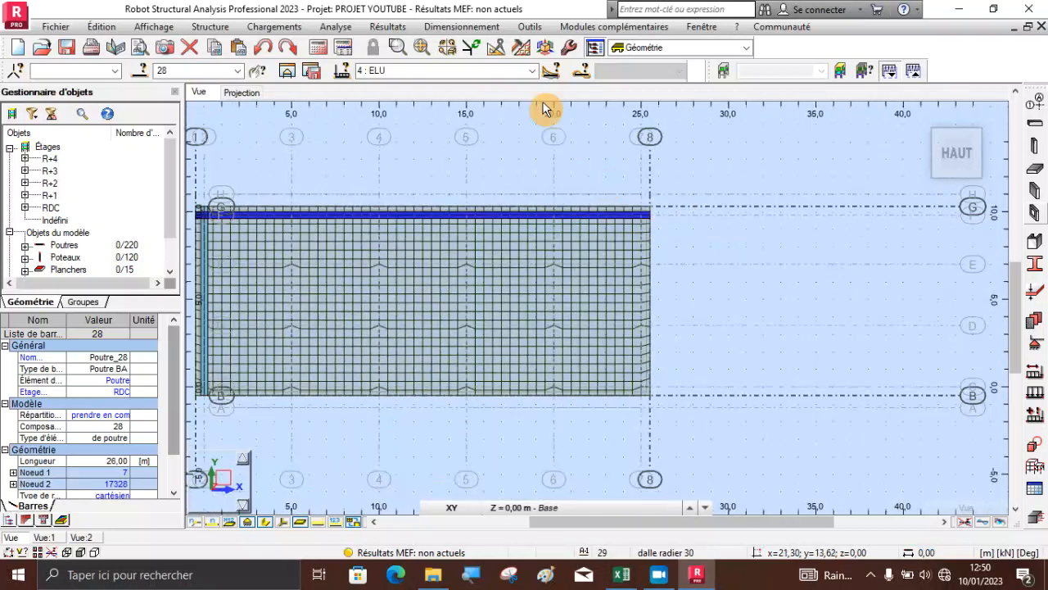
pyautogui.click(496, 47)
pyautogui.click(348, 101)
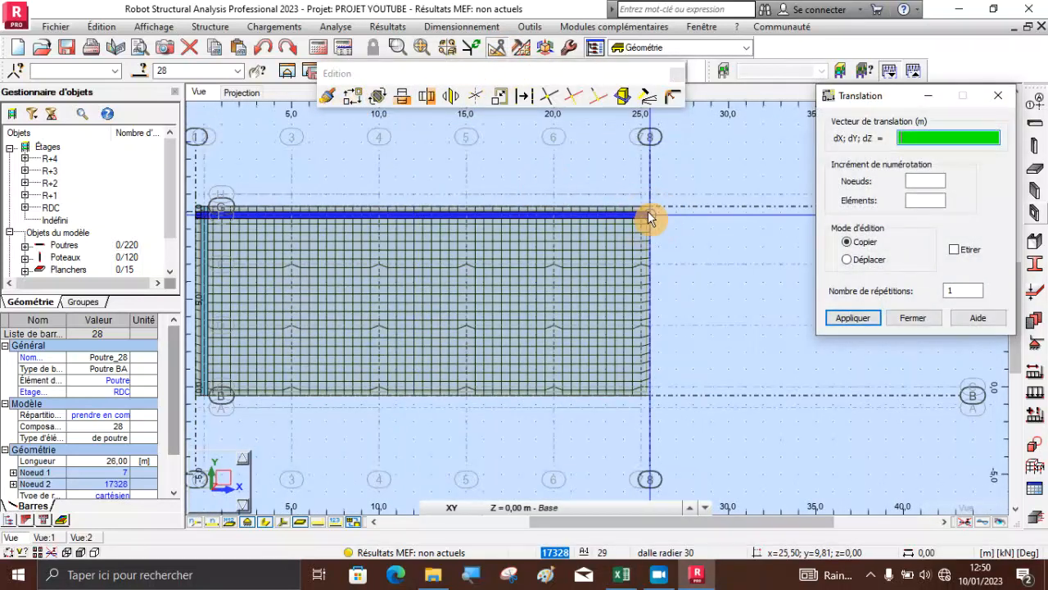
# Try to copy the axis F beam onto axis E by translation, and undo the copy
pyautogui.scroll(3, 650, 216)
pyautogui.click(652, 216)
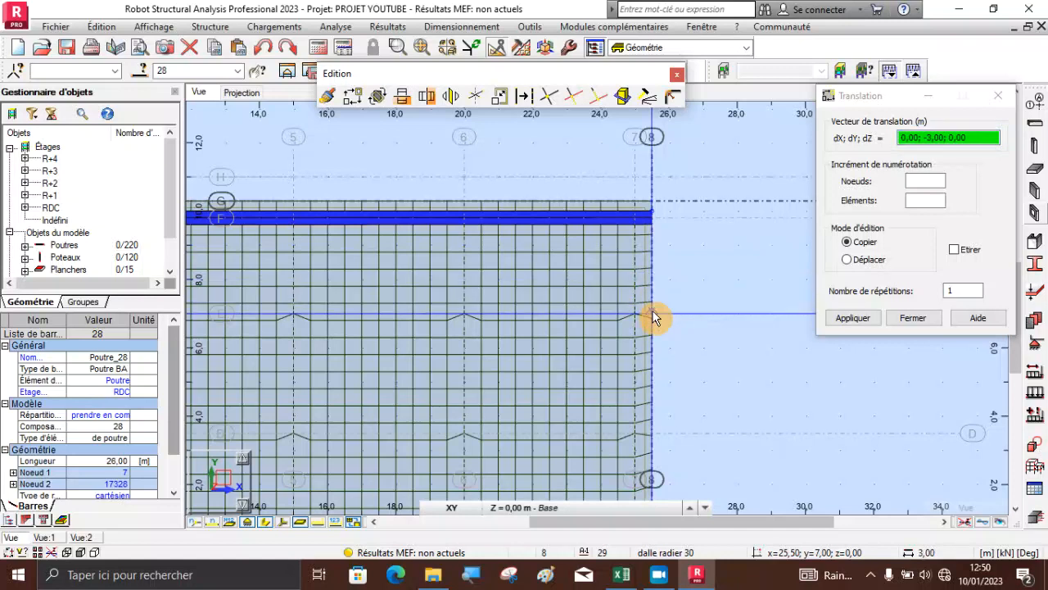
pyautogui.click(652, 318)
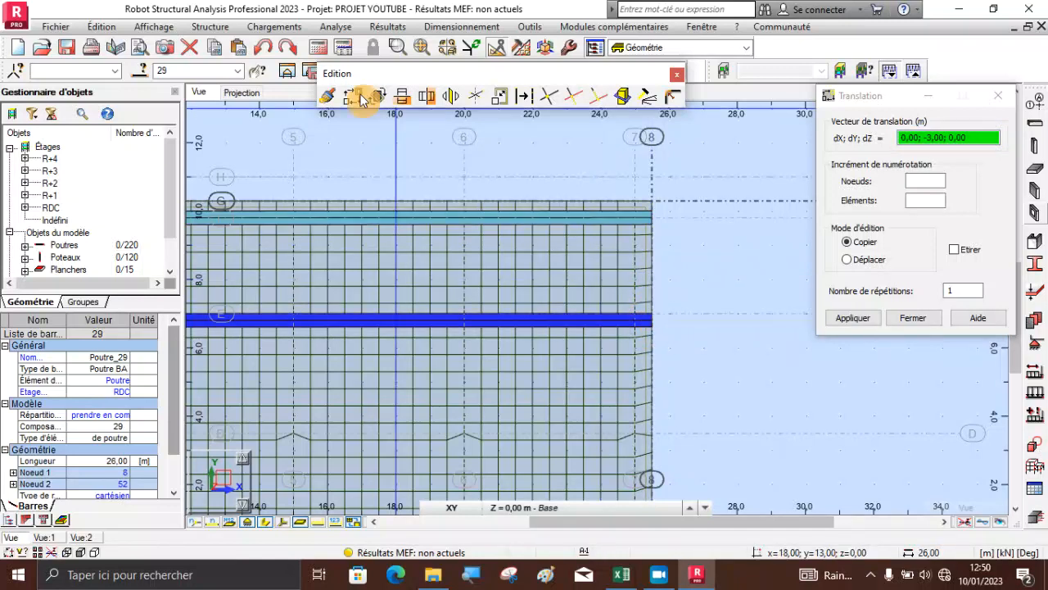
pyautogui.click(264, 48)
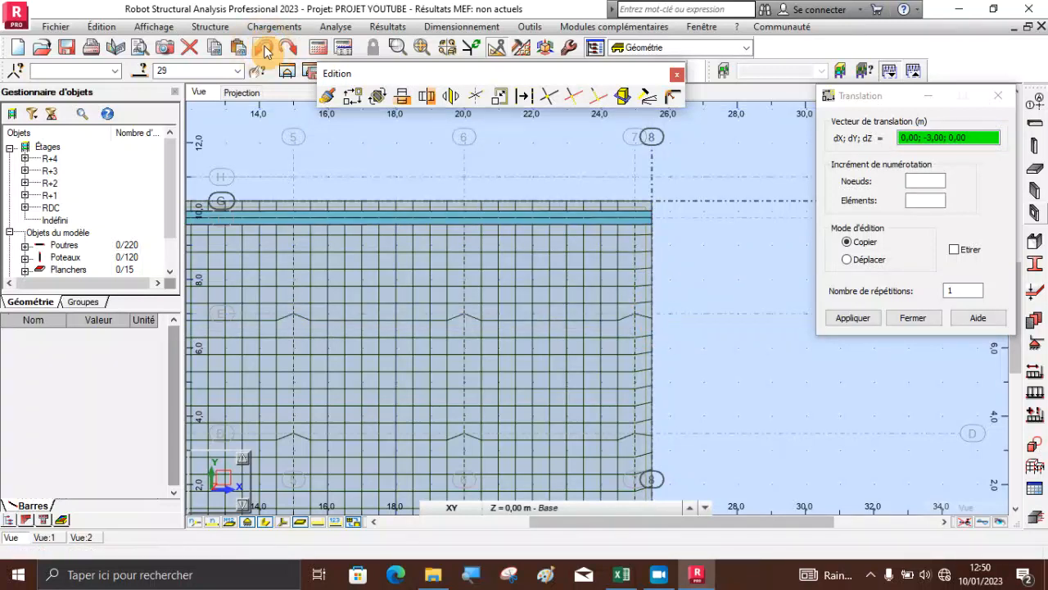
# Reselect the axis F beam and copy it onto axis E, picking the translation vector along the raft's axis 8 edge
pyautogui.click(619, 220)
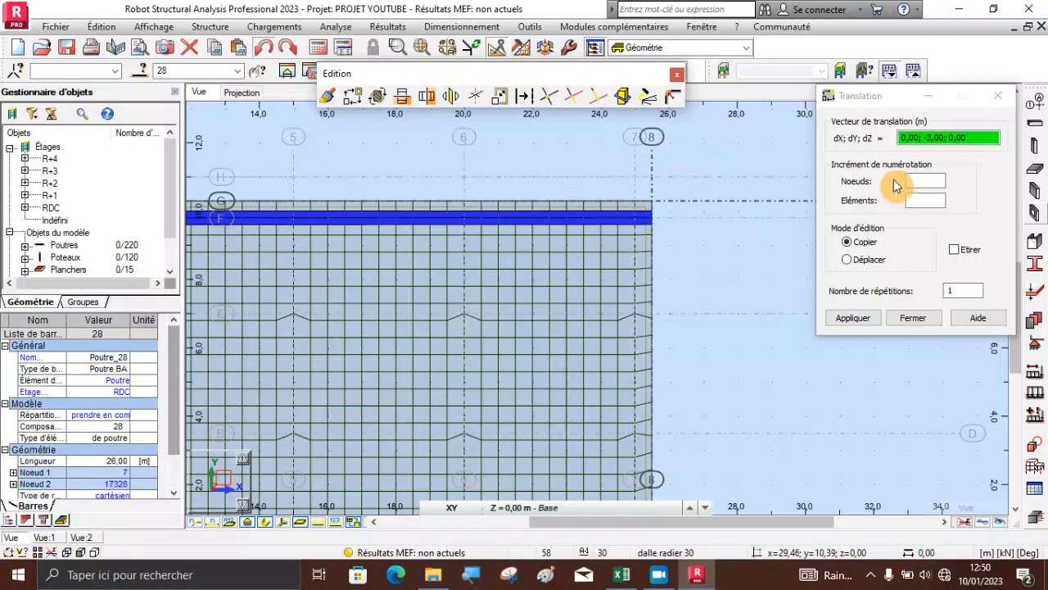
pyautogui.click(970, 136)
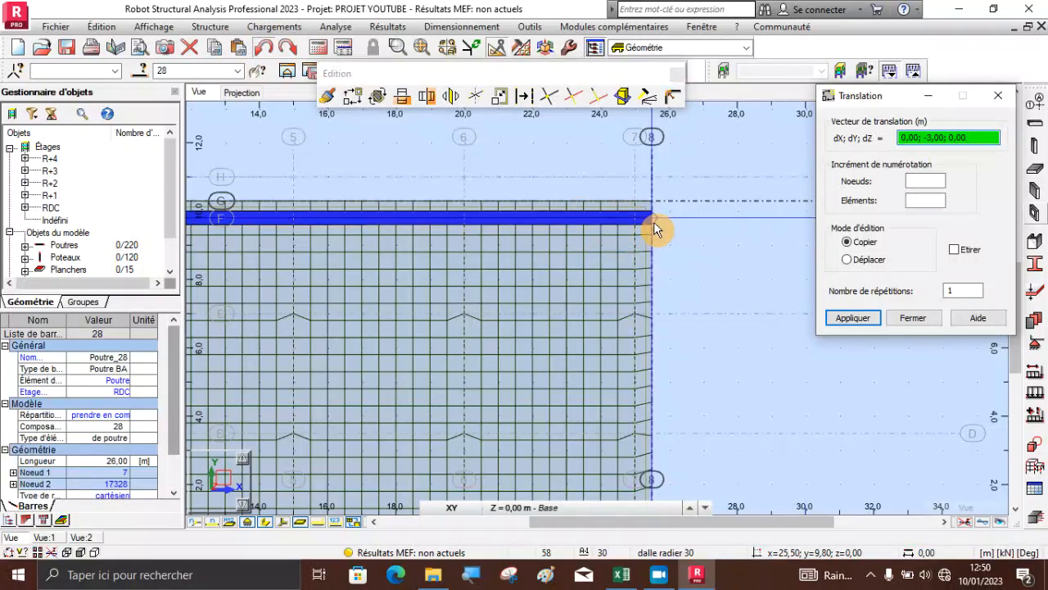
pyautogui.click(651, 325)
pyautogui.click(651, 324)
# Copy the axis E beam onto axis D and that copy onto axis C, with a translation of 0,00; -3,50; 0,00 each
pyautogui.scroll(-2, 619, 220)
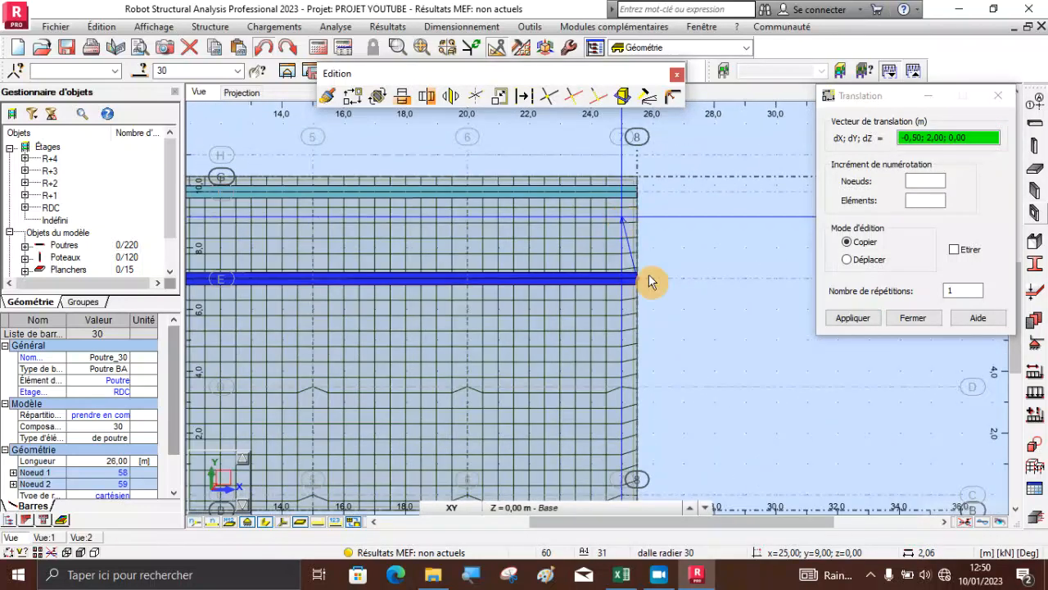
pyautogui.click(639, 394)
pyautogui.scroll(-2, 642, 277)
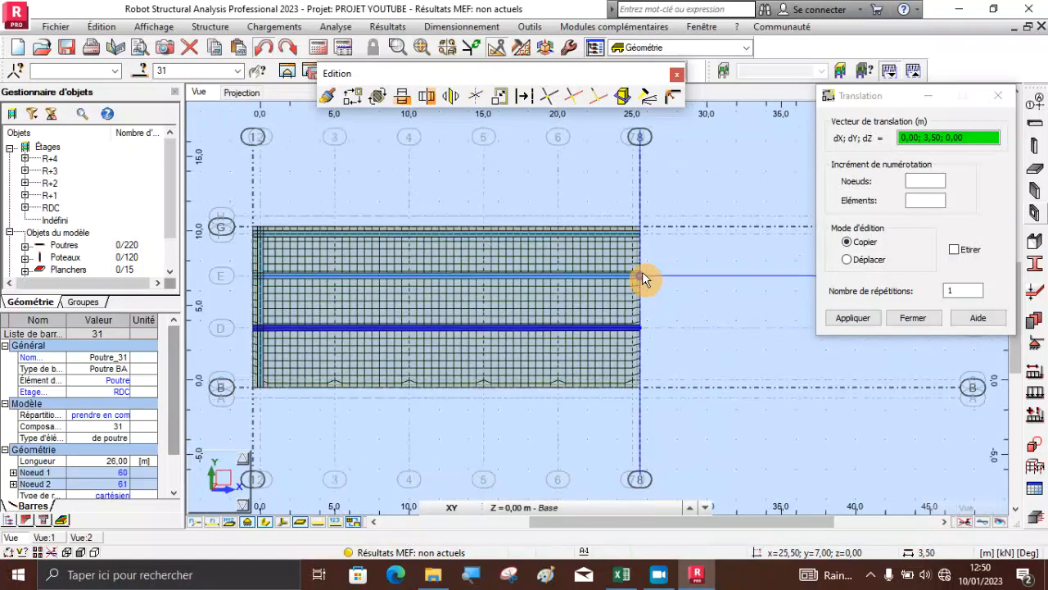
pyautogui.scroll(3, 639, 383)
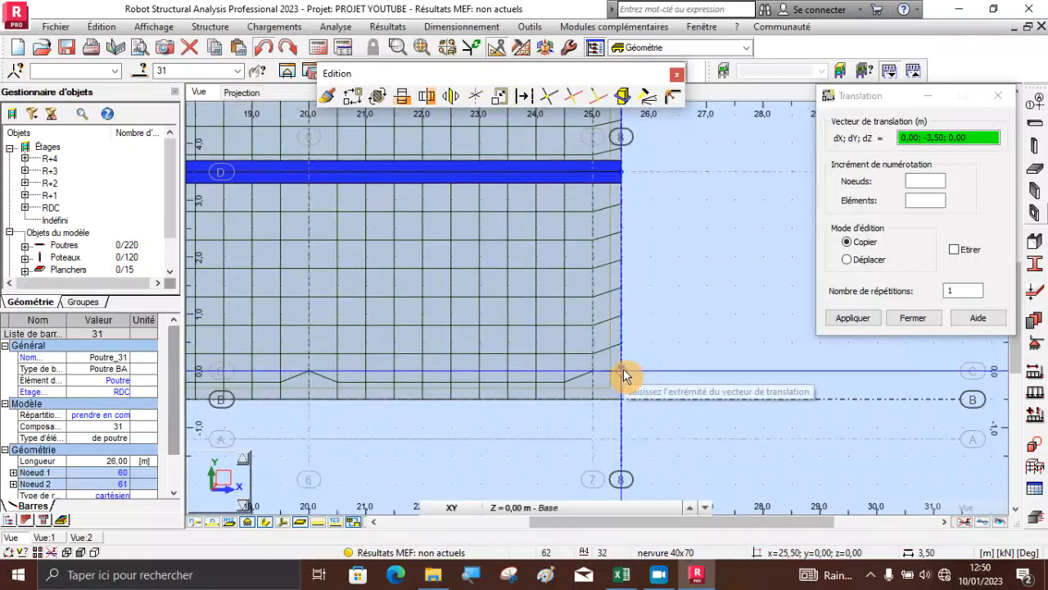
pyautogui.click(625, 374)
pyautogui.click(651, 394)
pyautogui.scroll(-4, 651, 390)
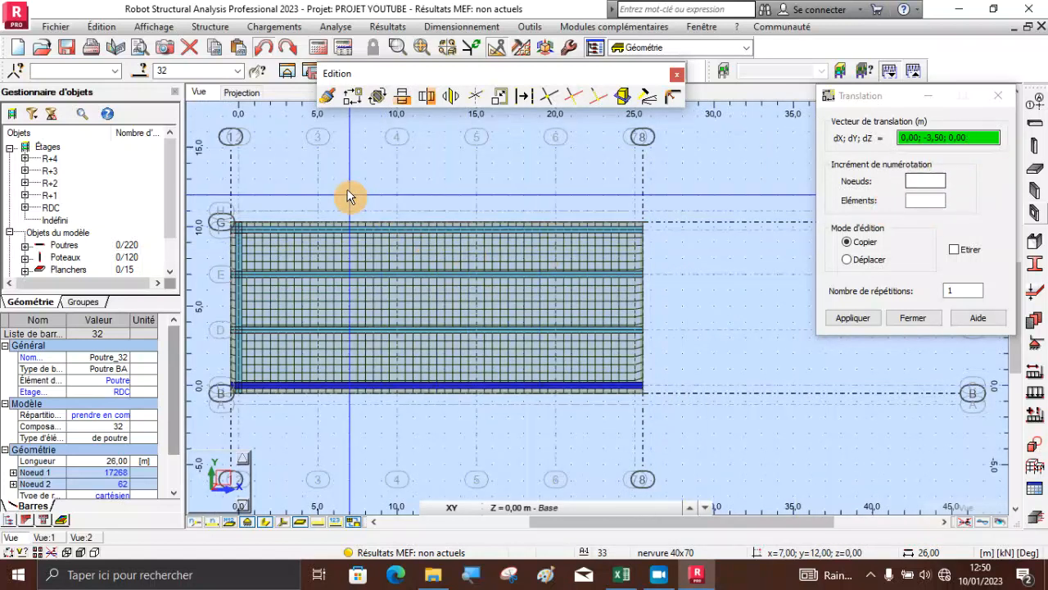
# Select the rib beam along axis 2 and copy it onto axis 3 with a translation of 5,00; 0,00; 0,00
pyautogui.rightClick(247, 135)
pyautogui.click(286, 152)
pyautogui.scroll(2, 231, 282)
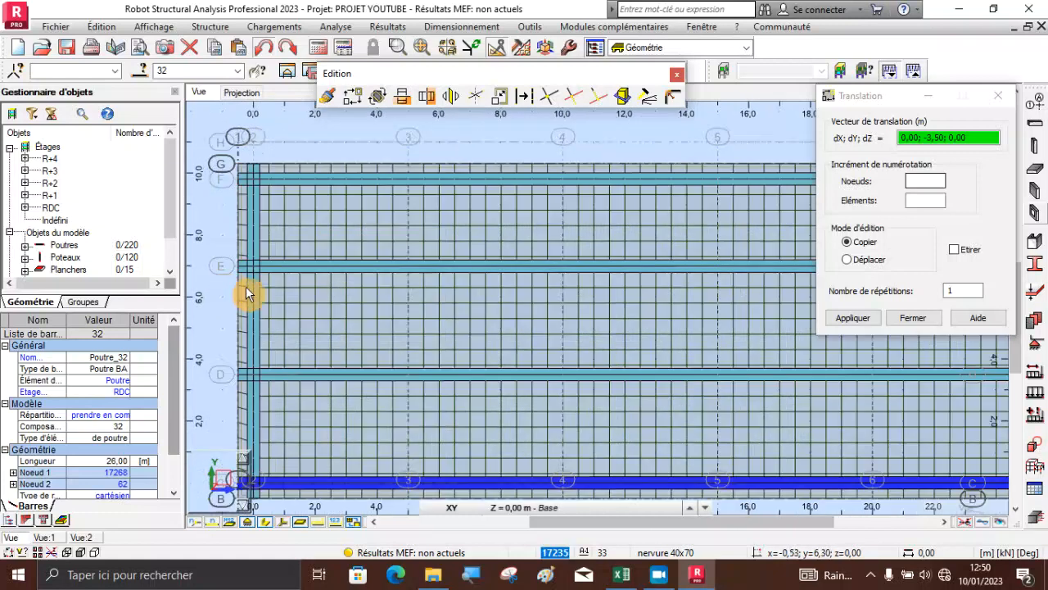
pyautogui.click(250, 292)
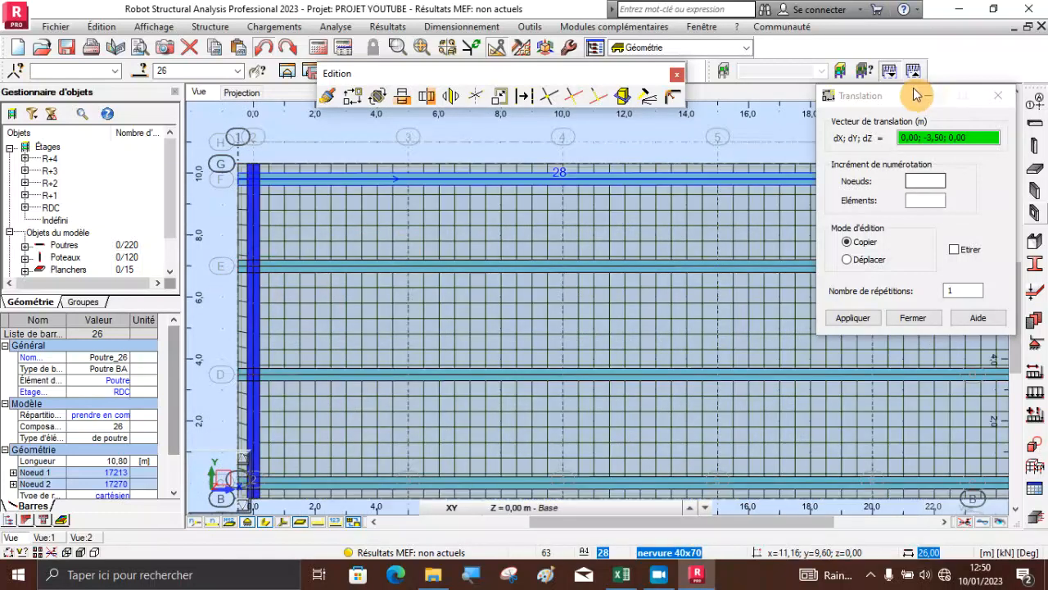
pyautogui.click(974, 138)
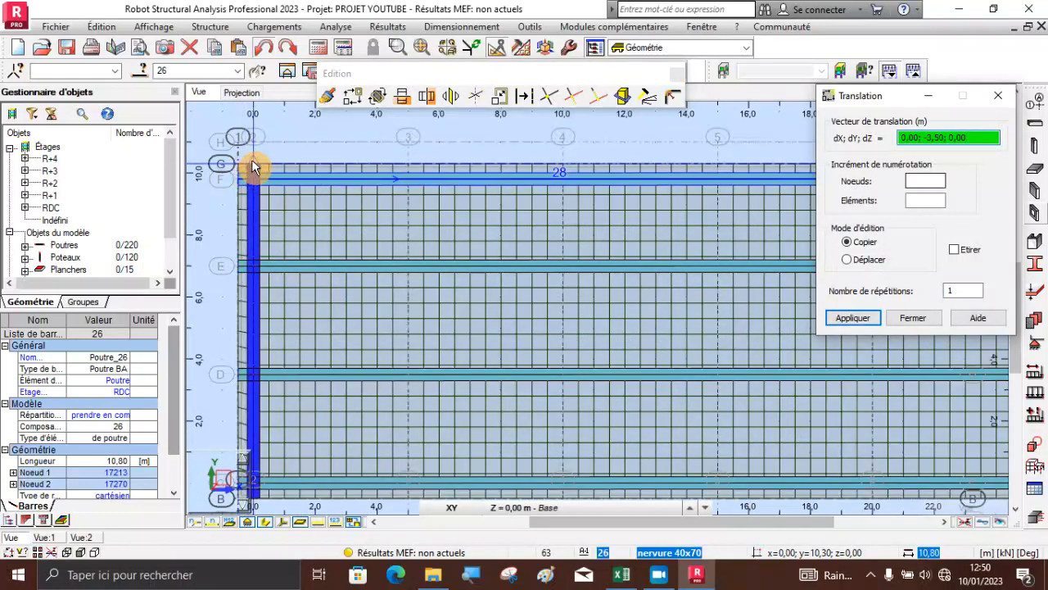
pyautogui.click(252, 172)
pyautogui.click(410, 163)
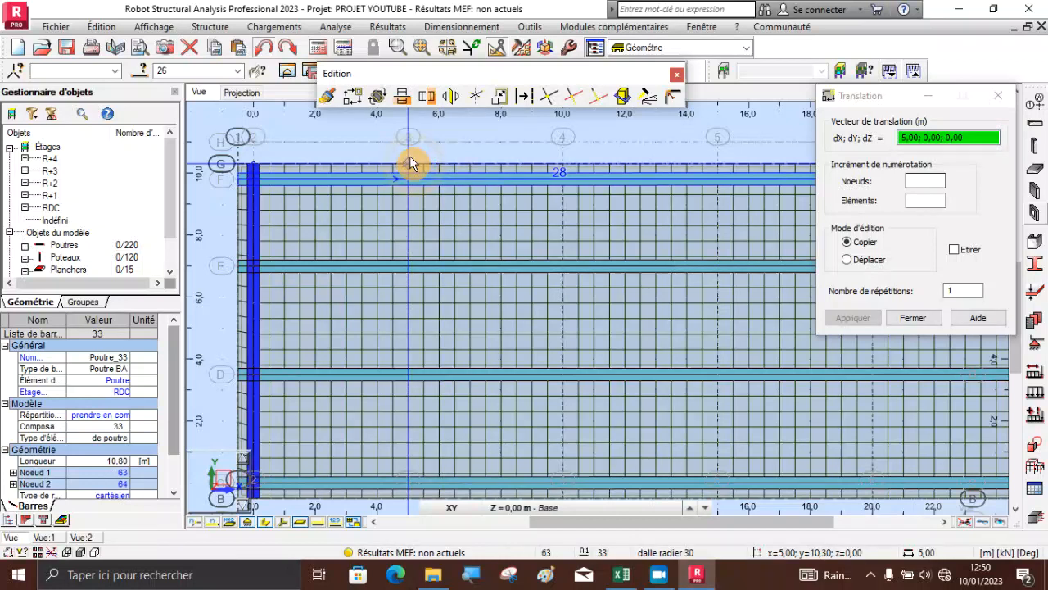
# Copy the axis 3 rib beam onto axis 4 and that copy onto axis 5, picking the target points along the raft's axis G edge
pyautogui.click(562, 170)
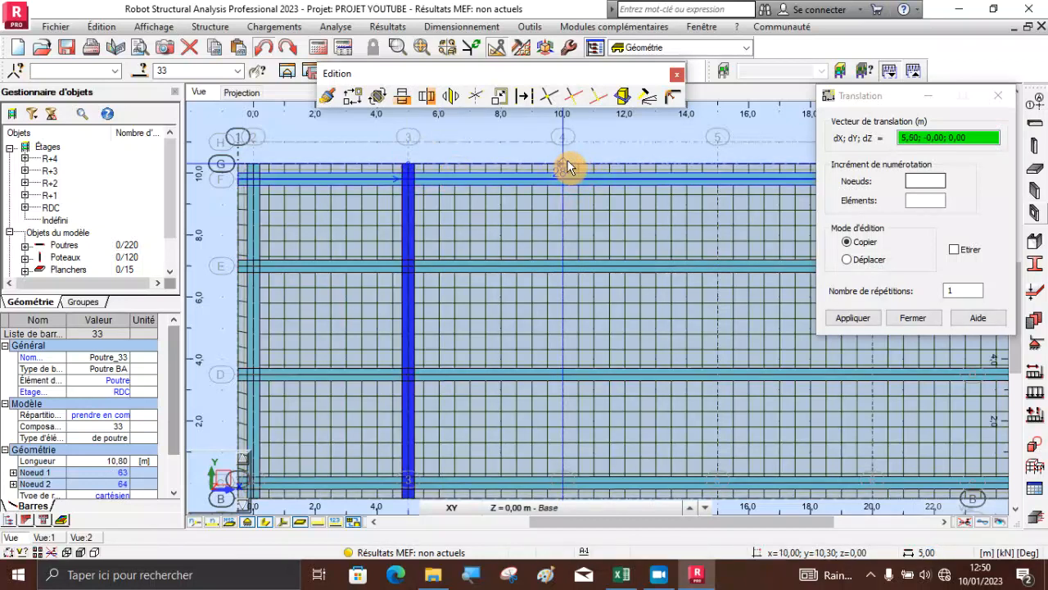
pyautogui.click(562, 160)
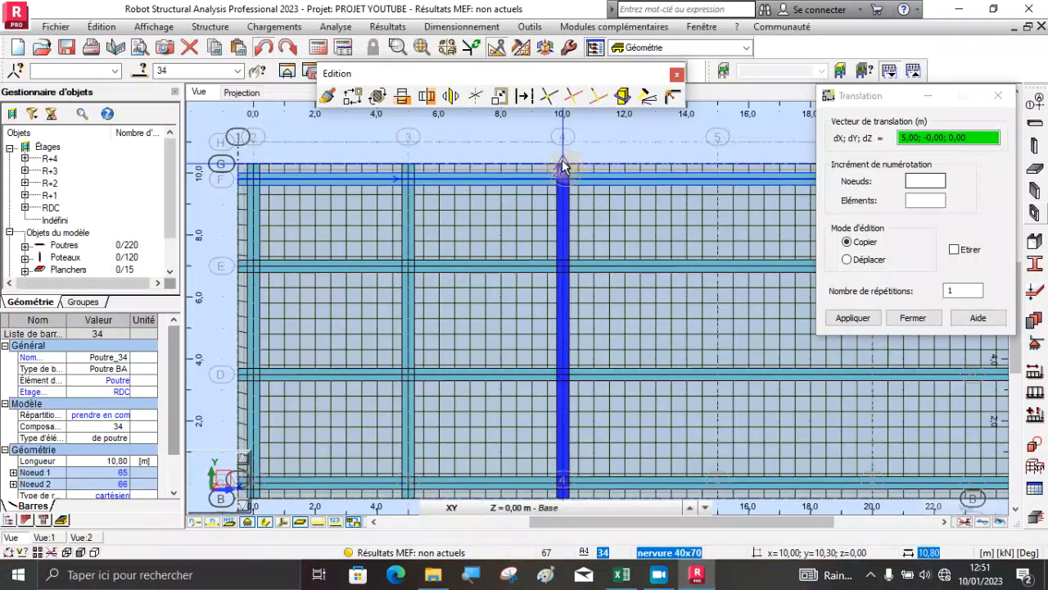
pyautogui.click(711, 163)
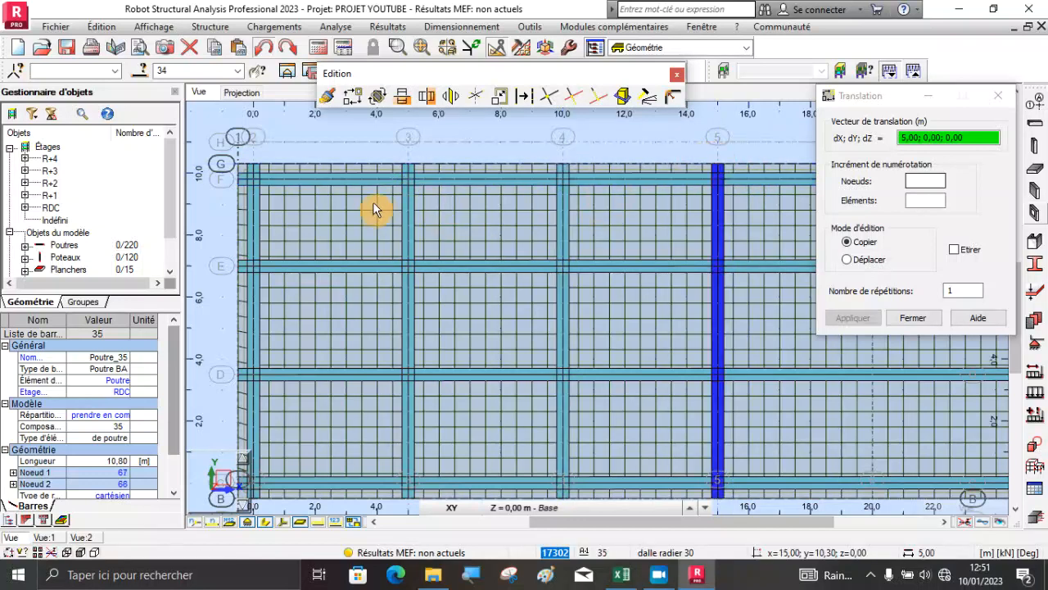
# Copy the axis 5 rib beam onto axes 6 and 7 with 2 repetitions of the vector 5,00; 0,00; 0,00, and end the Translation
pyautogui.scroll(-2, 373, 202)
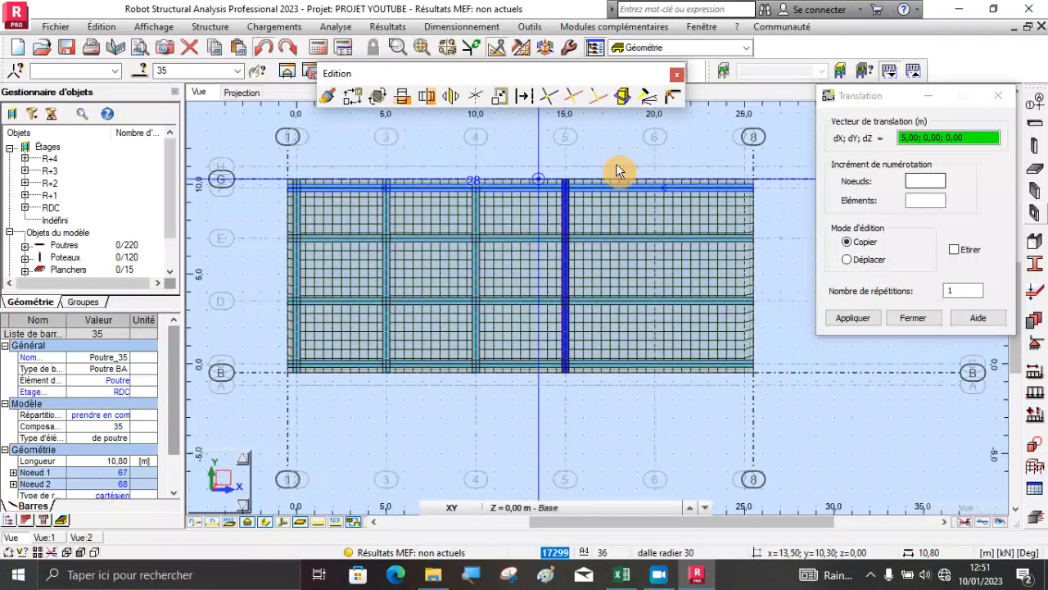
pyautogui.scroll(2, 650, 169)
pyautogui.scroll(1, 428, 210)
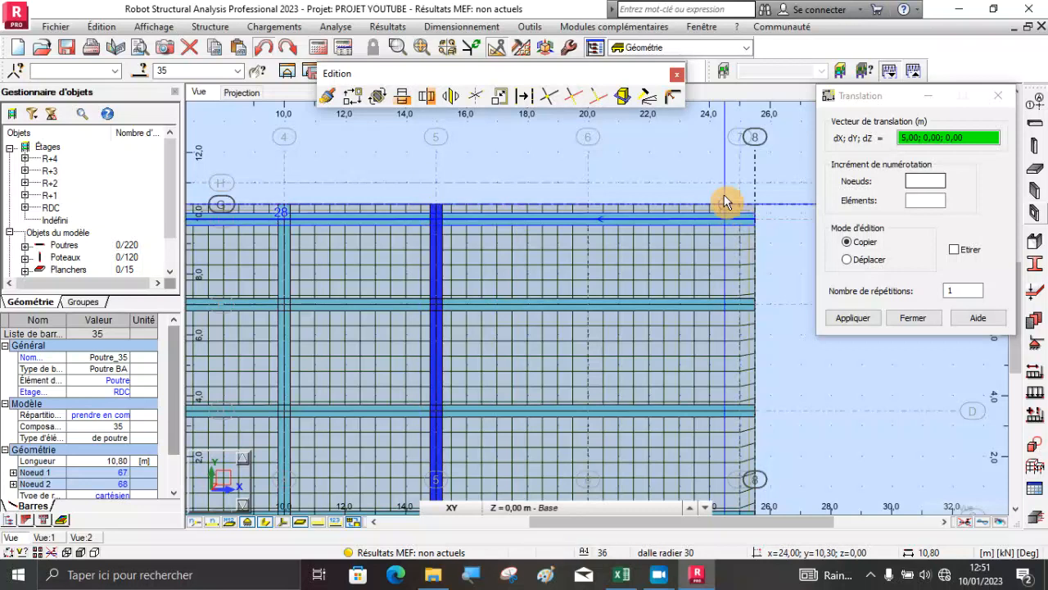
pyautogui.click(965, 290)
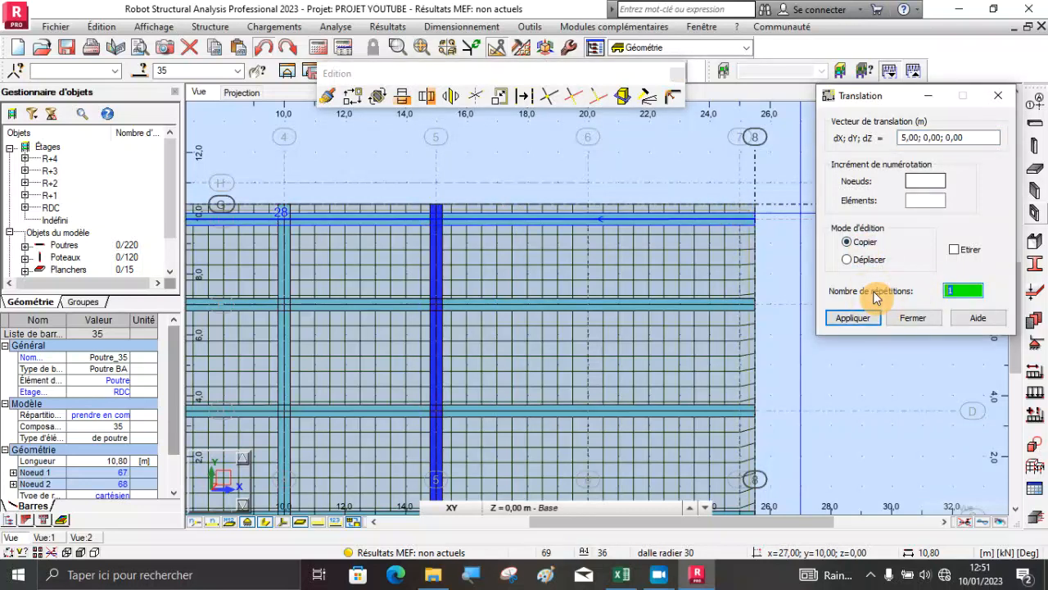
pyautogui.write('2')
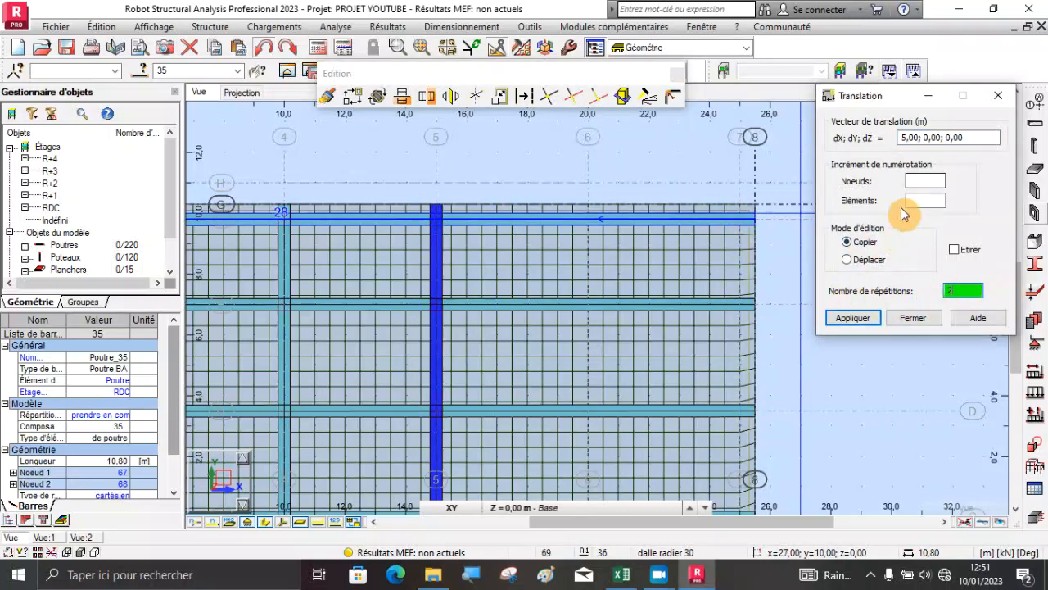
pyautogui.click(984, 136)
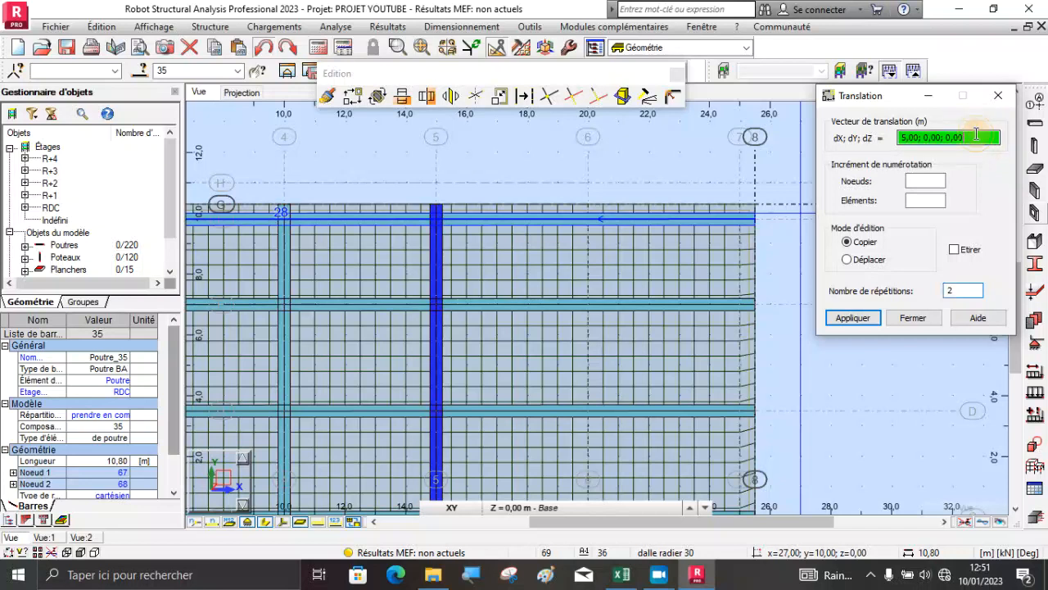
pyautogui.click(434, 204)
pyautogui.click(587, 204)
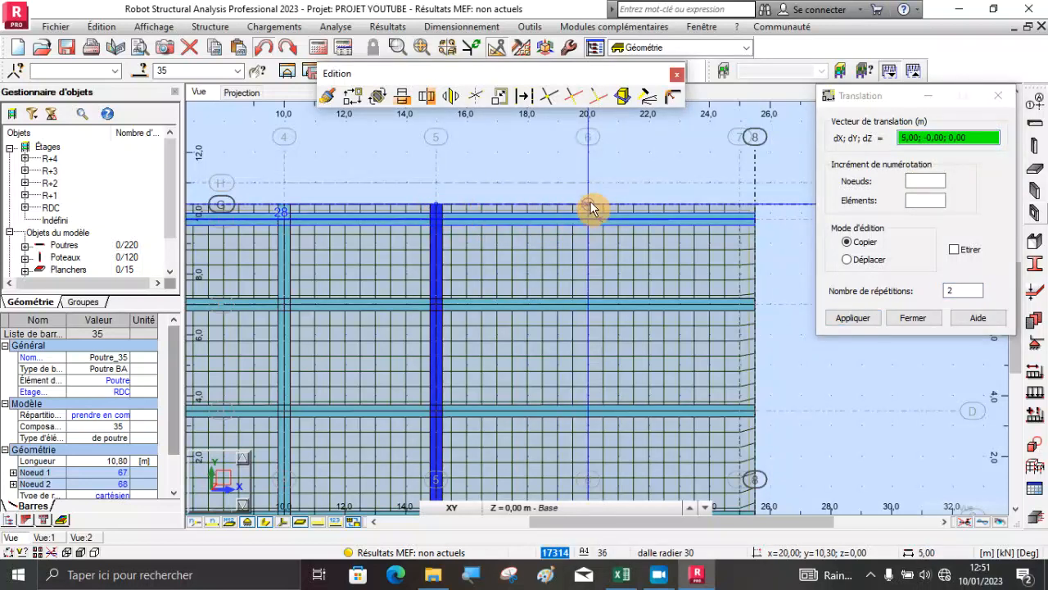
pyautogui.click(913, 317)
pyautogui.click(917, 213)
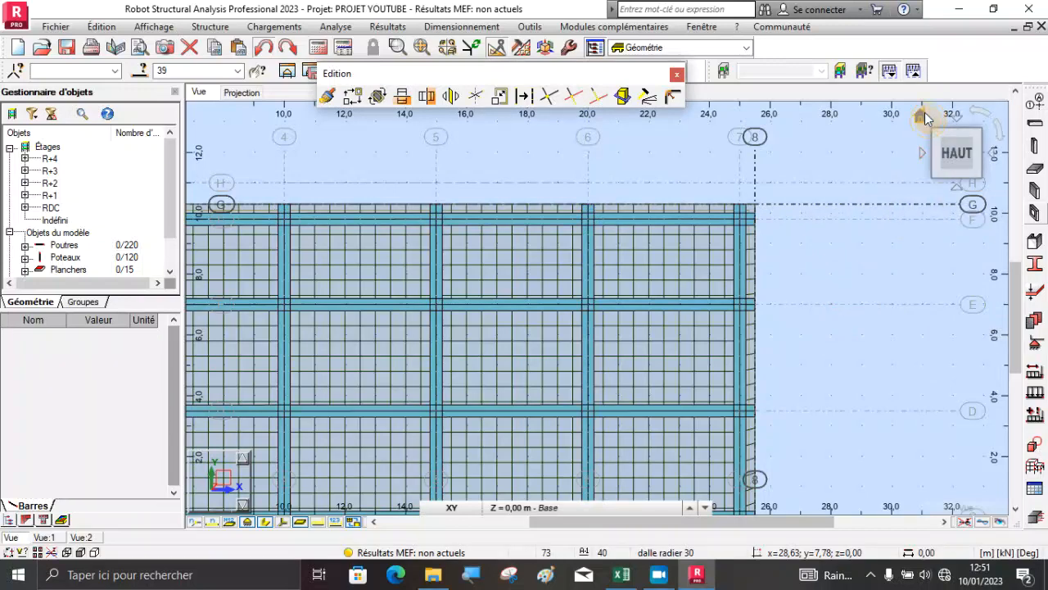
# Show the building in 3D and turn off the panel thickness display (Epaisseur des panneaux) in the display attributes
pyautogui.moveTo(897, 140); pyautogui.dragTo(617, 190)
pyautogui.scroll(6, 696, 442)
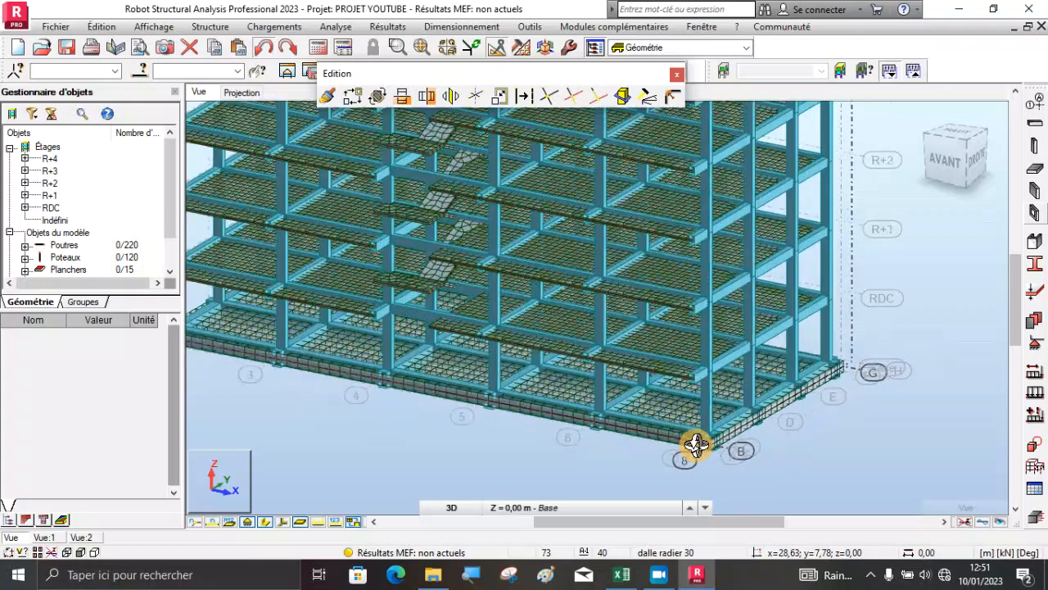
pyautogui.scroll(2, 725, 447)
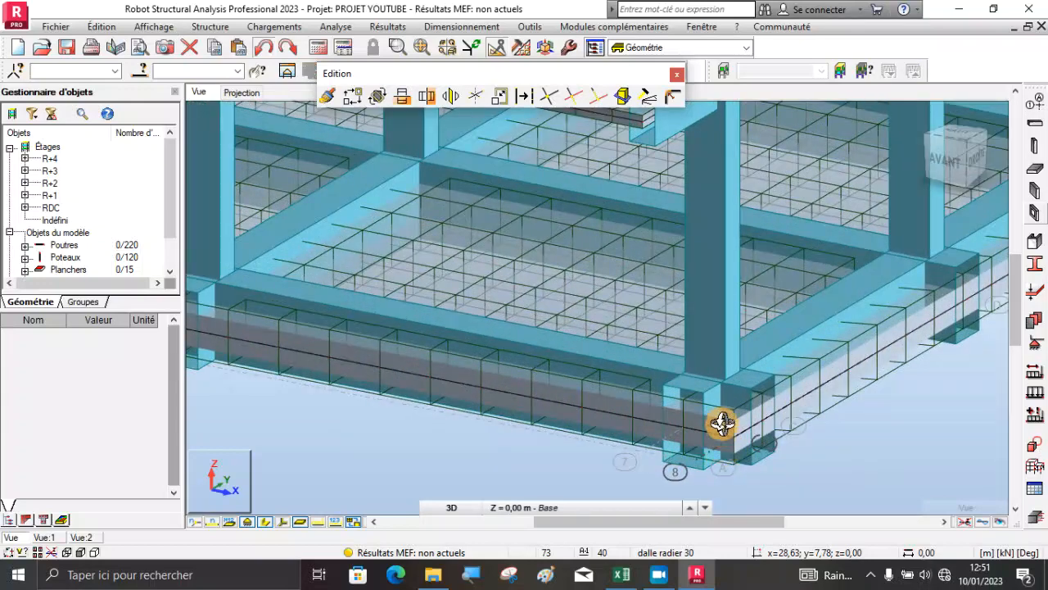
pyautogui.scroll(-3, 740, 389)
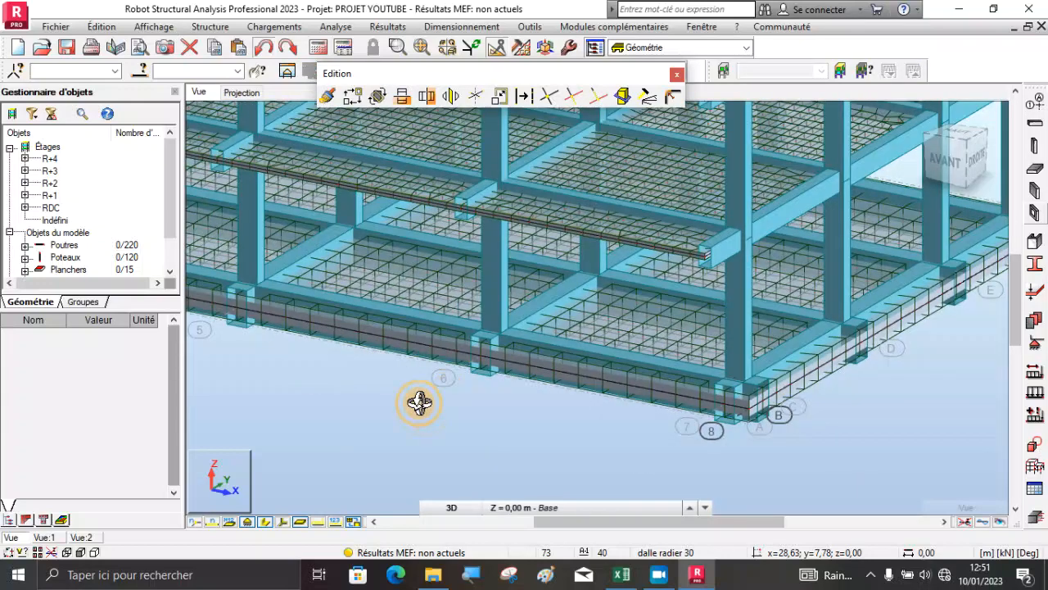
pyautogui.rightClick(418, 401)
pyautogui.click(354, 326)
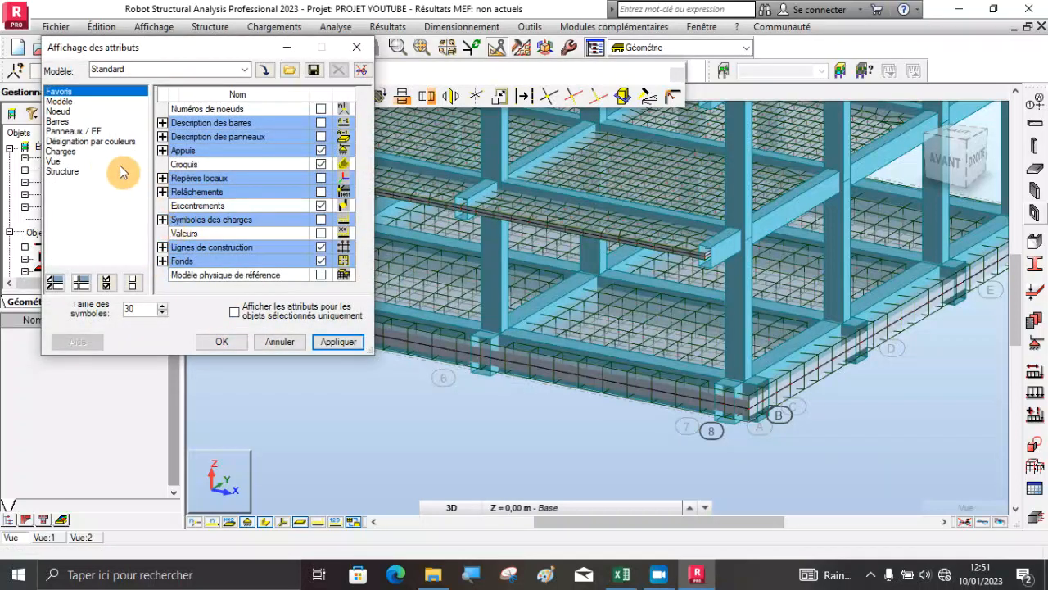
pyautogui.click(62, 121)
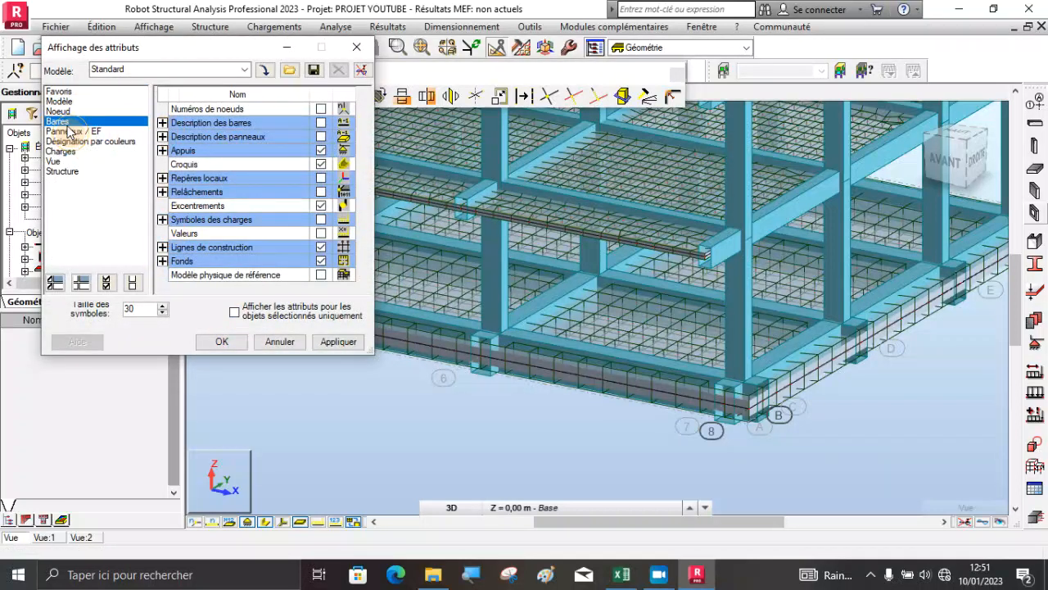
pyautogui.click(69, 131)
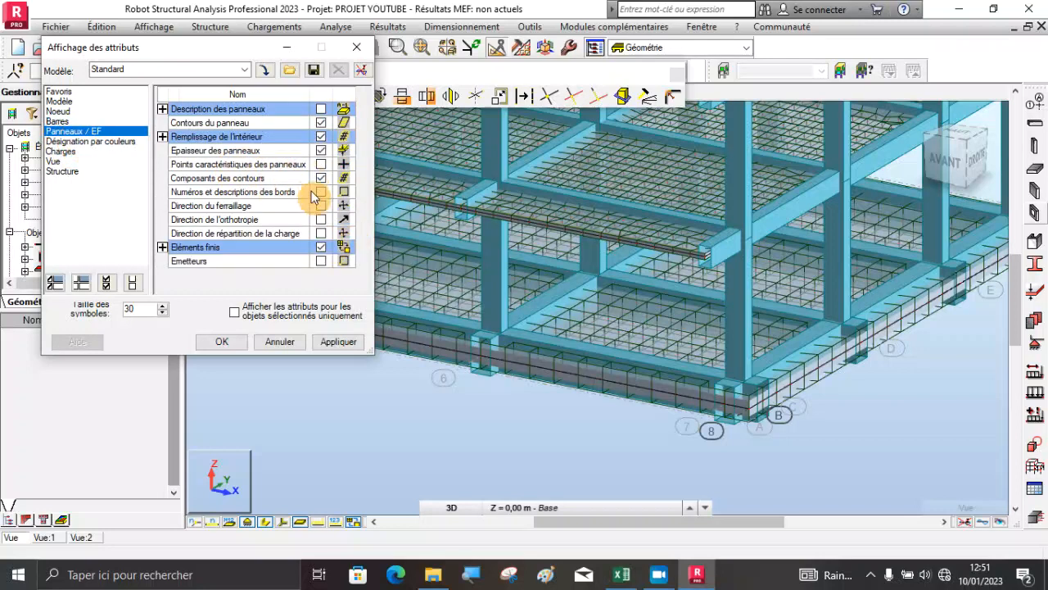
pyautogui.click(321, 152)
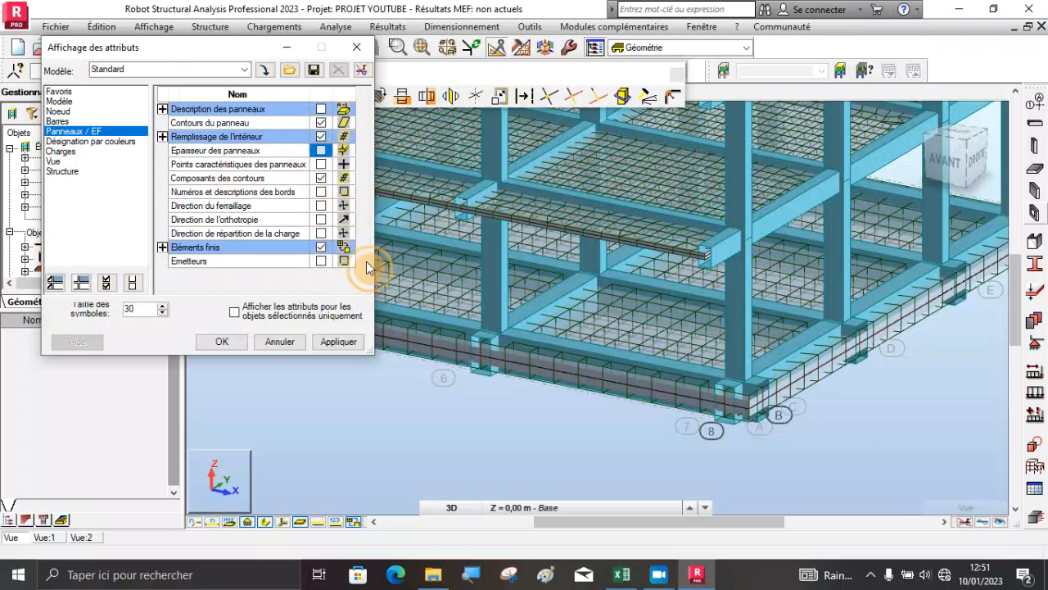
pyautogui.click(339, 343)
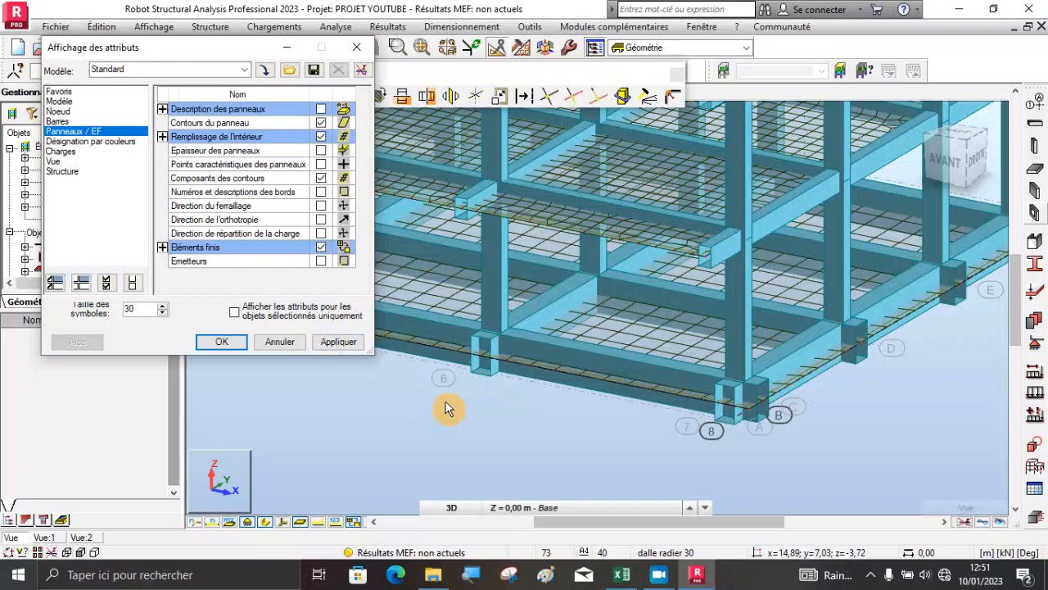
# Examine the rib beams along the raft in the 3D view and close the display attributes
pyautogui.scroll(-1, 529, 382)
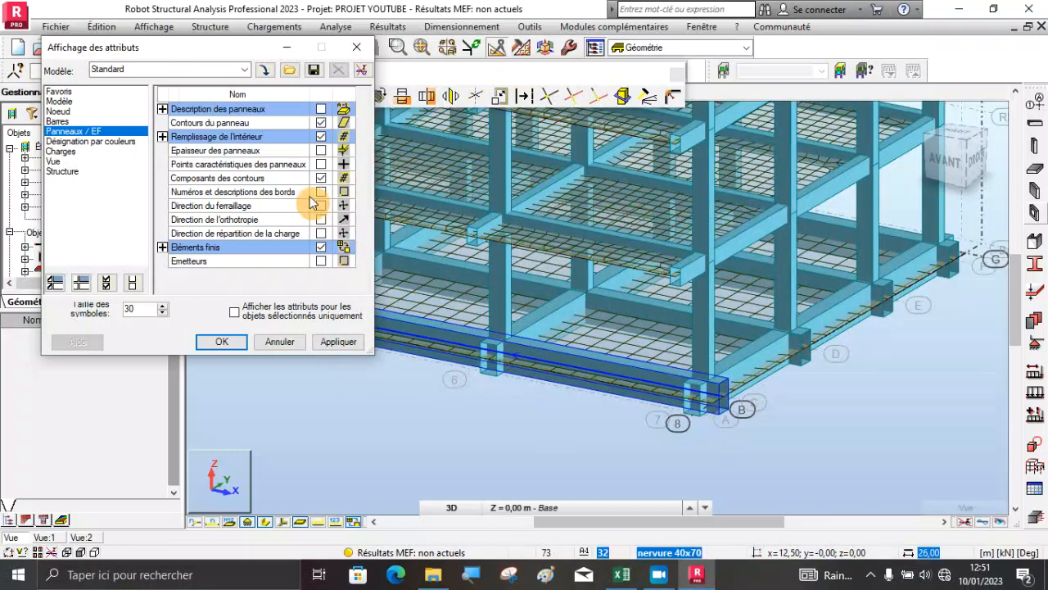
pyautogui.scroll(-2, 843, 353)
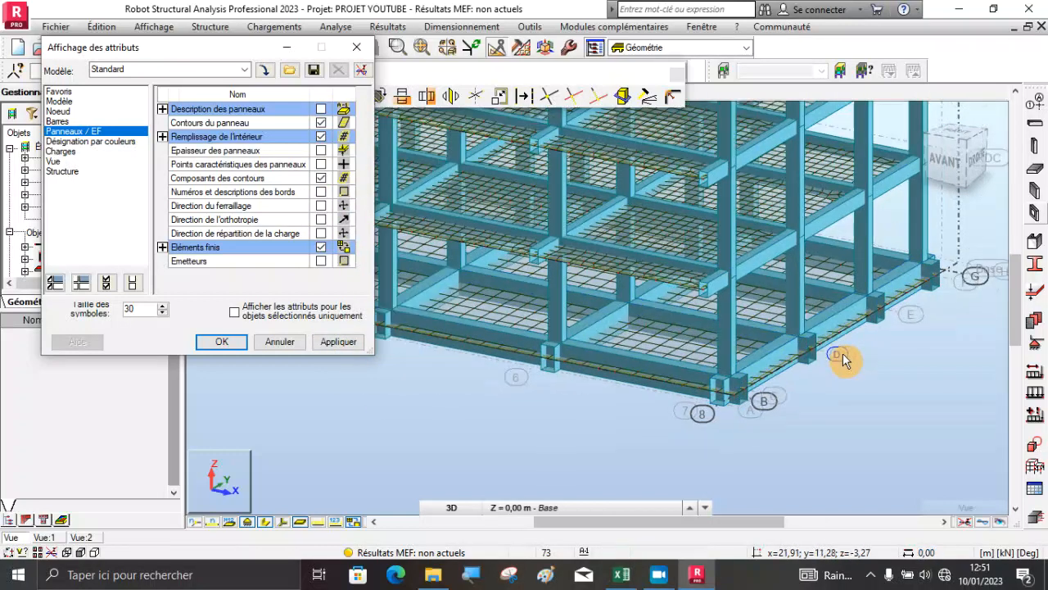
pyautogui.scroll(-2, 860, 391)
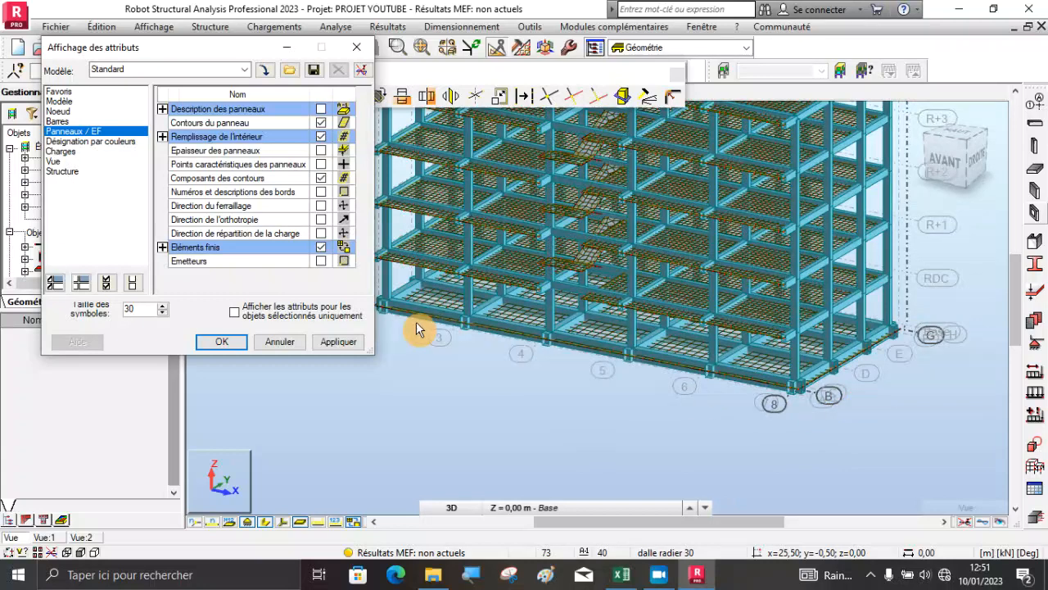
pyautogui.click(279, 342)
pyautogui.scroll(-2, 401, 340)
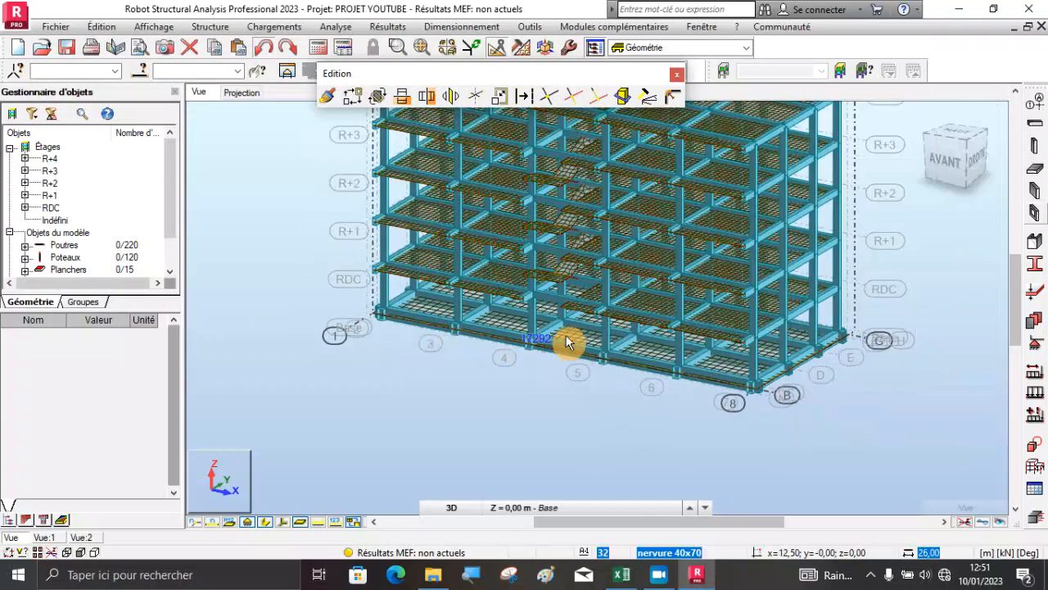
# Close the Edition toolbar and start the calculation of the whole structure
pyautogui.click(676, 74)
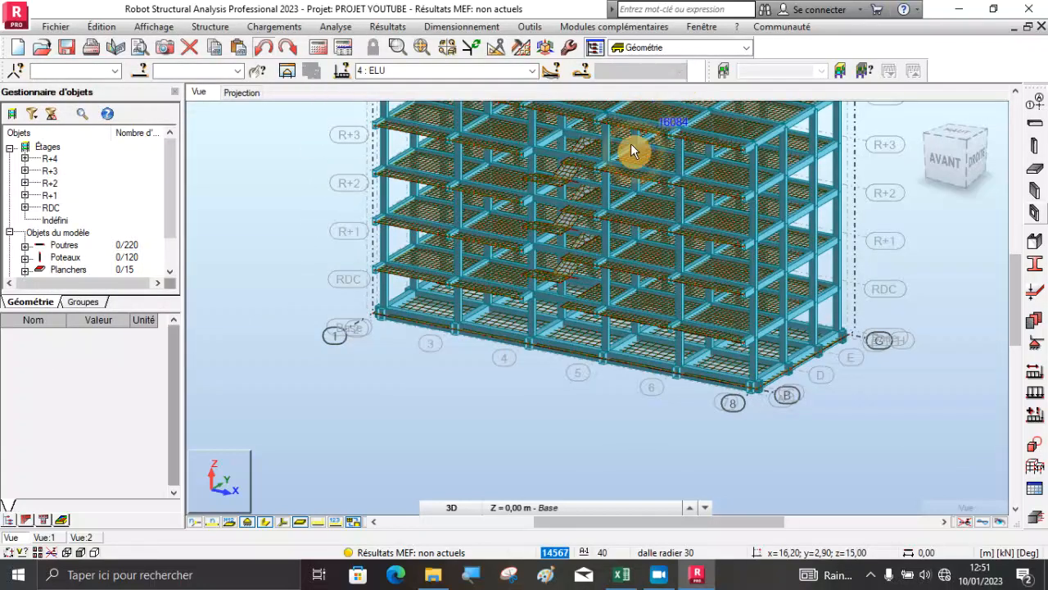
pyautogui.scroll(-1, 557, 310)
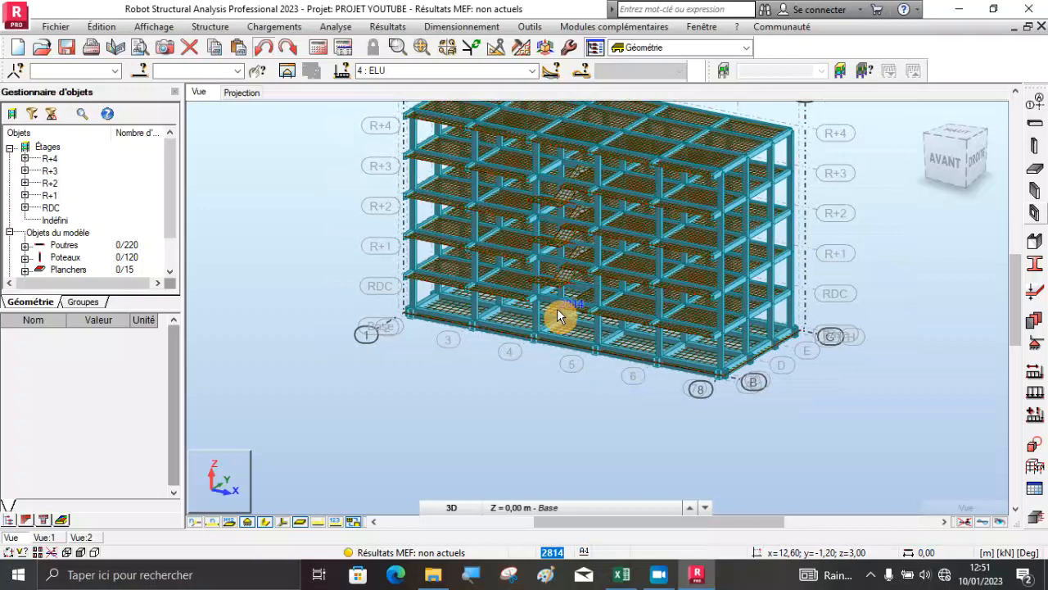
pyautogui.click(316, 51)
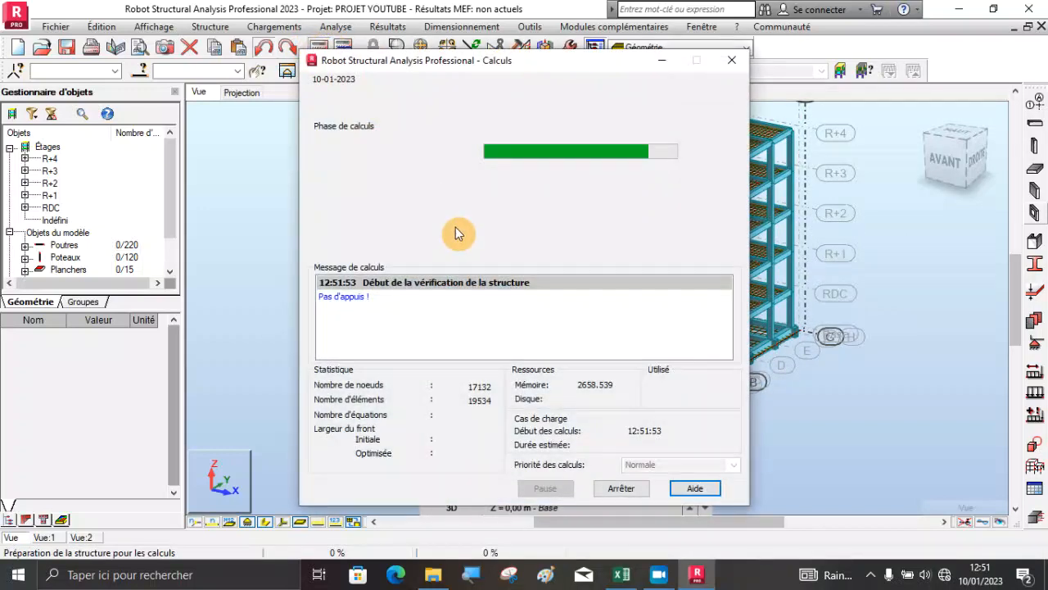
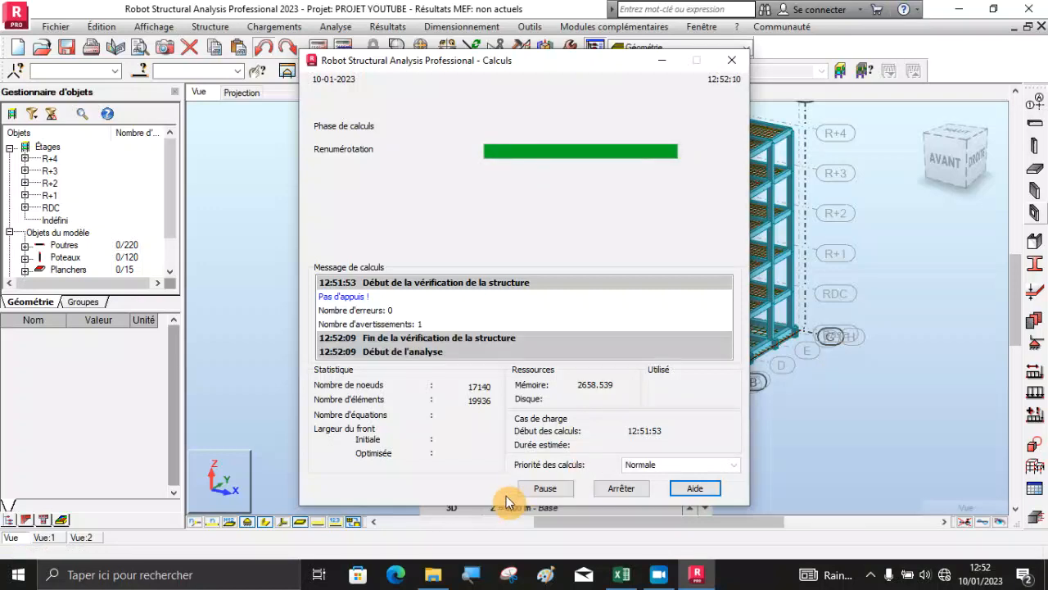
# Switch to File Explorer and open the picture images(7).jpg from the Bureau folder
pyautogui.click(432, 576)
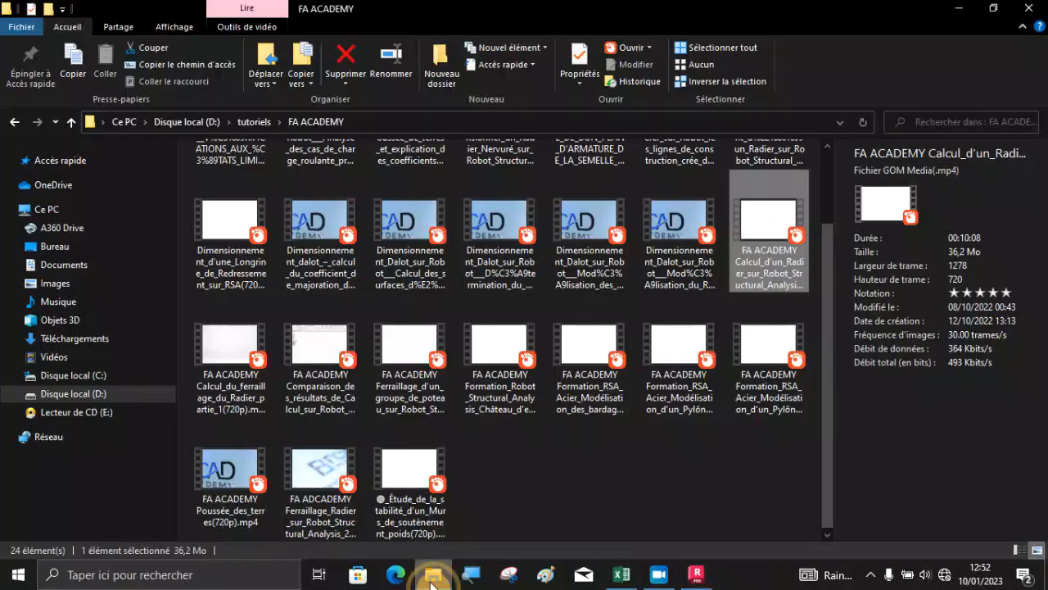
pyautogui.click(110, 356)
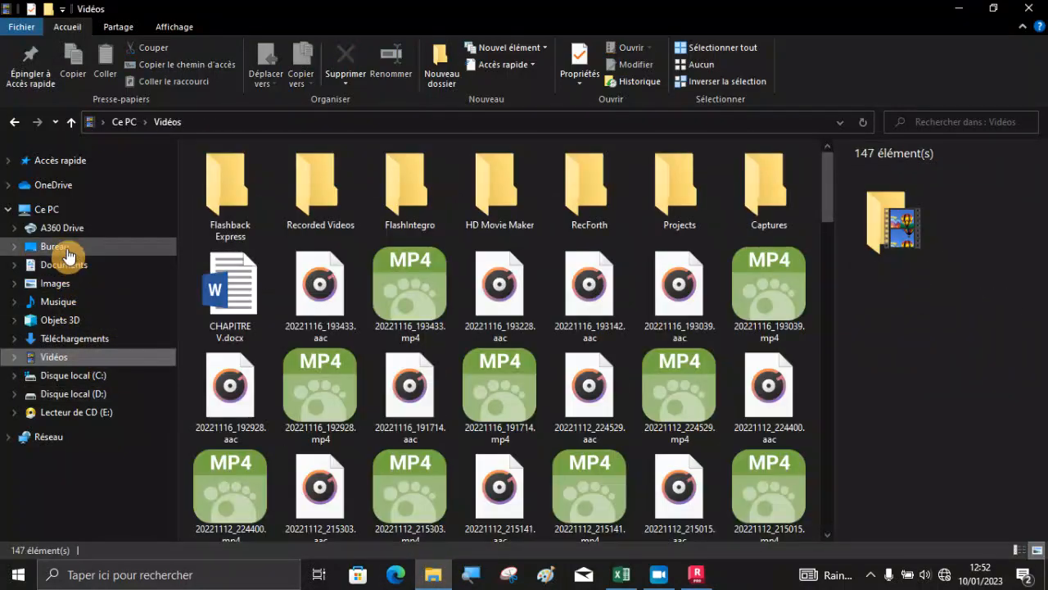
pyautogui.click(66, 247)
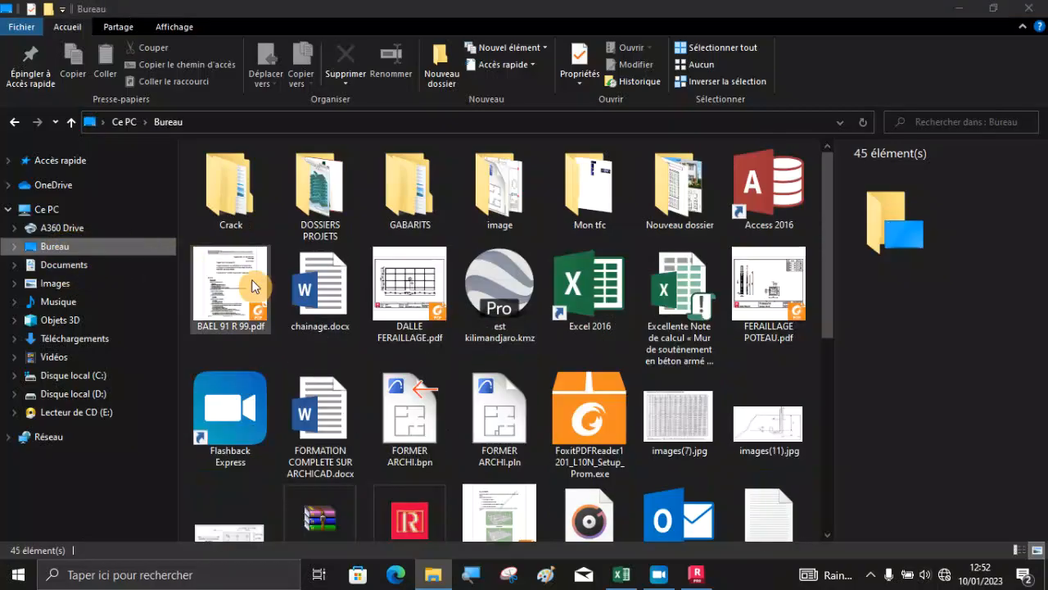
pyautogui.click(677, 409)
pyautogui.doubleClick(677, 410)
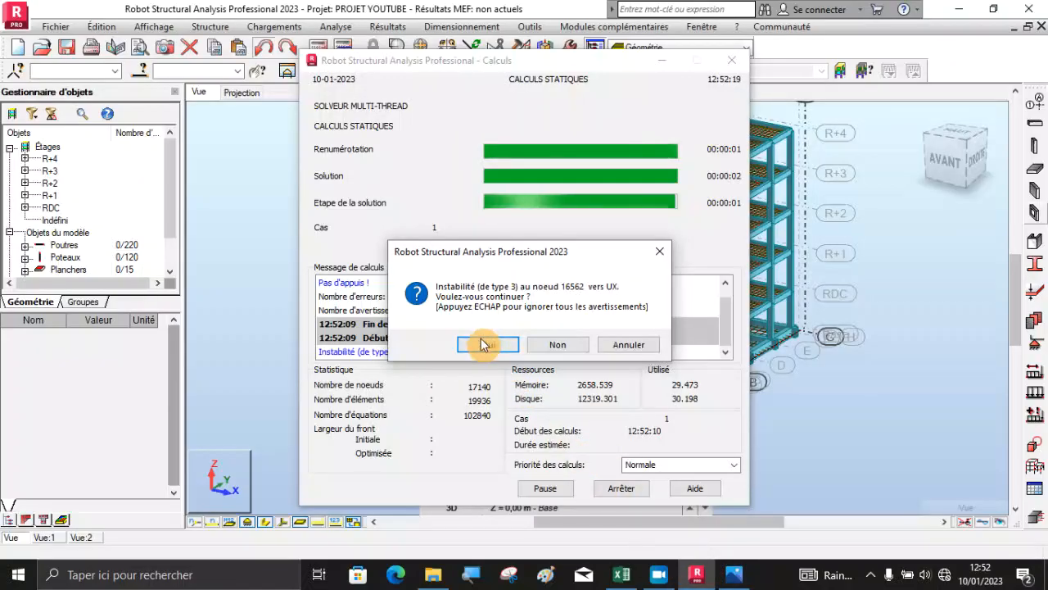
# Accept continuing the structural calculation despite the type 3 instability
pyautogui.click(488, 341)
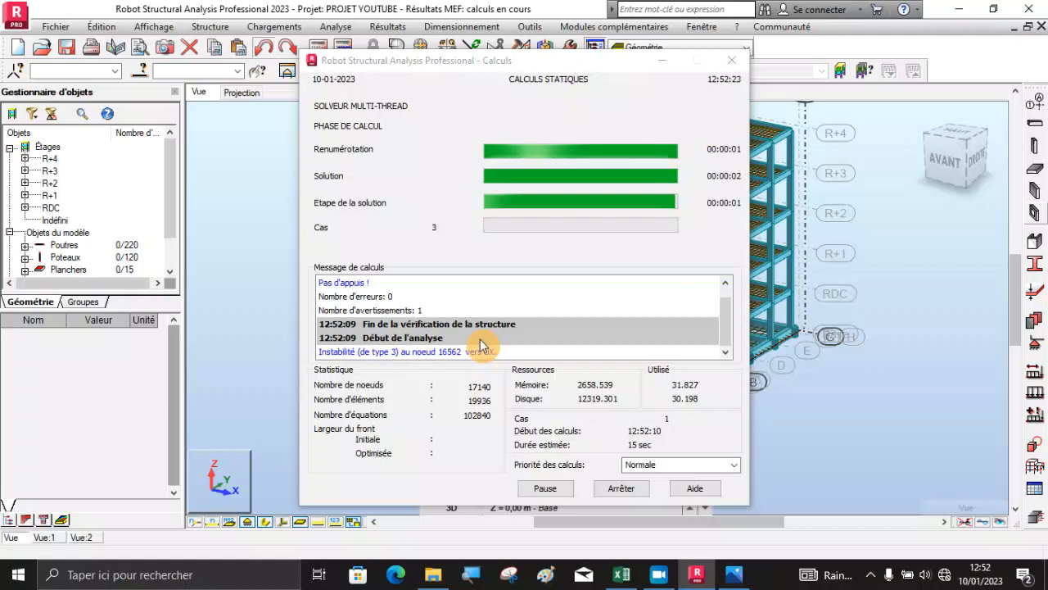
# Let the structural calculation finish and close the calculation messages
pyautogui.click(479, 338)
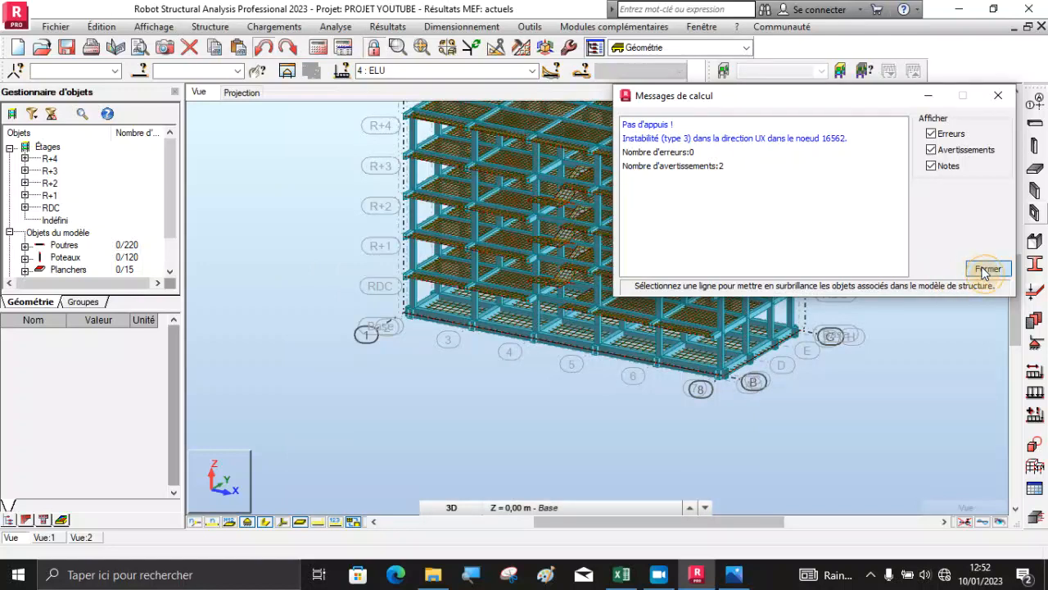
pyautogui.click(990, 270)
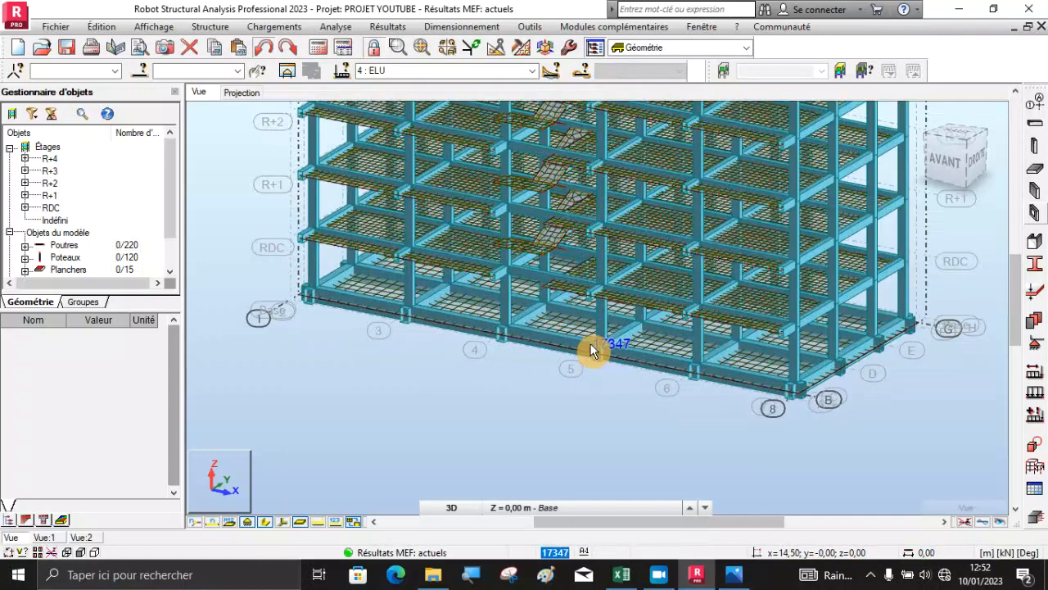
# Select the raft slab panel at the base of the building
pyautogui.scroll(2, 593, 351)
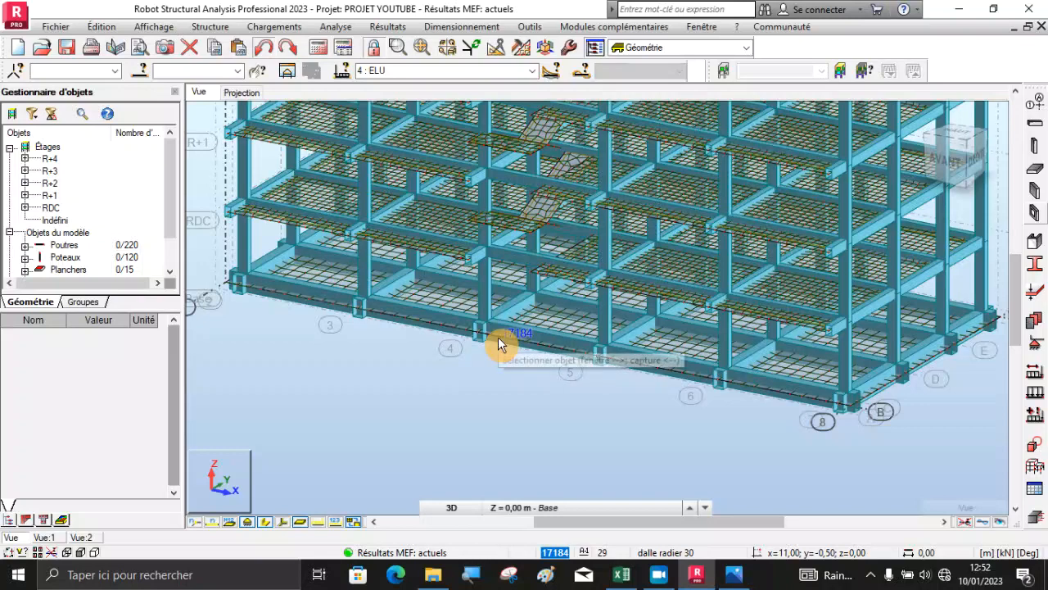
pyautogui.scroll(-2, 498, 337)
pyautogui.rightClick(837, 285)
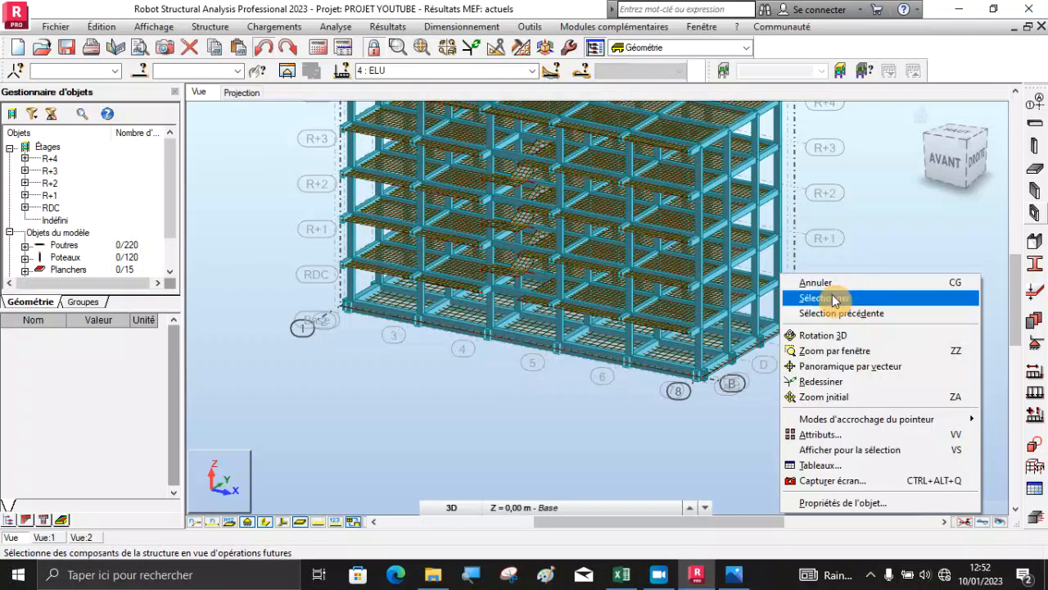
pyautogui.click(823, 298)
pyautogui.rightClick(863, 291)
pyautogui.click(827, 351)
pyautogui.moveTo(827, 350); pyautogui.dragTo(701, 322)
pyautogui.scroll(2, 574, 332)
pyautogui.scroll(4, 594, 336)
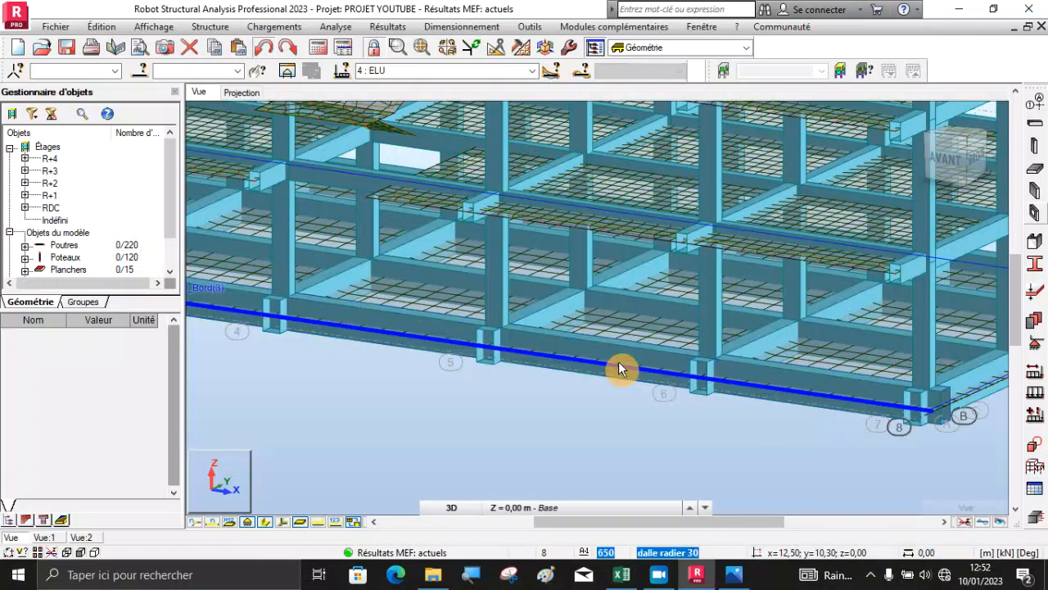
pyautogui.click(618, 361)
pyautogui.scroll(-2, 620, 363)
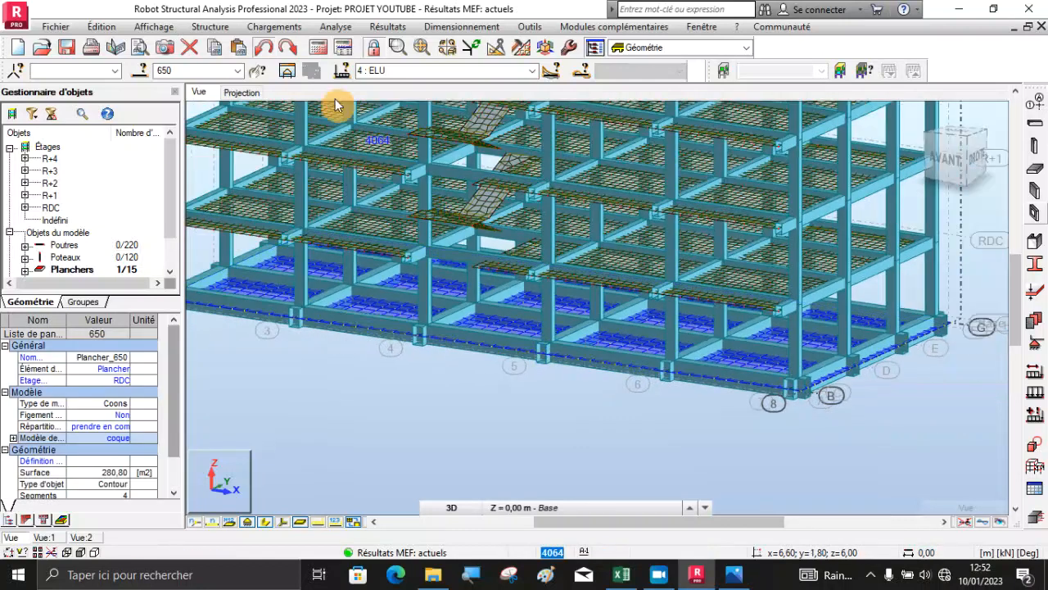
# Isolate the selected raft slab as a substructure in a new window and clear the selection
pyautogui.click(290, 73)
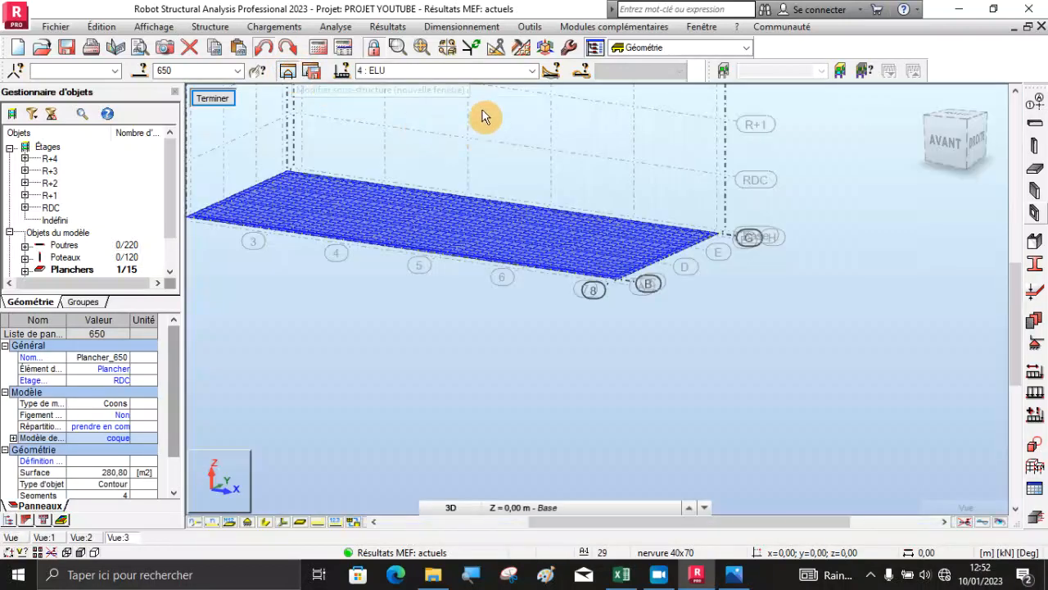
pyautogui.click(431, 290)
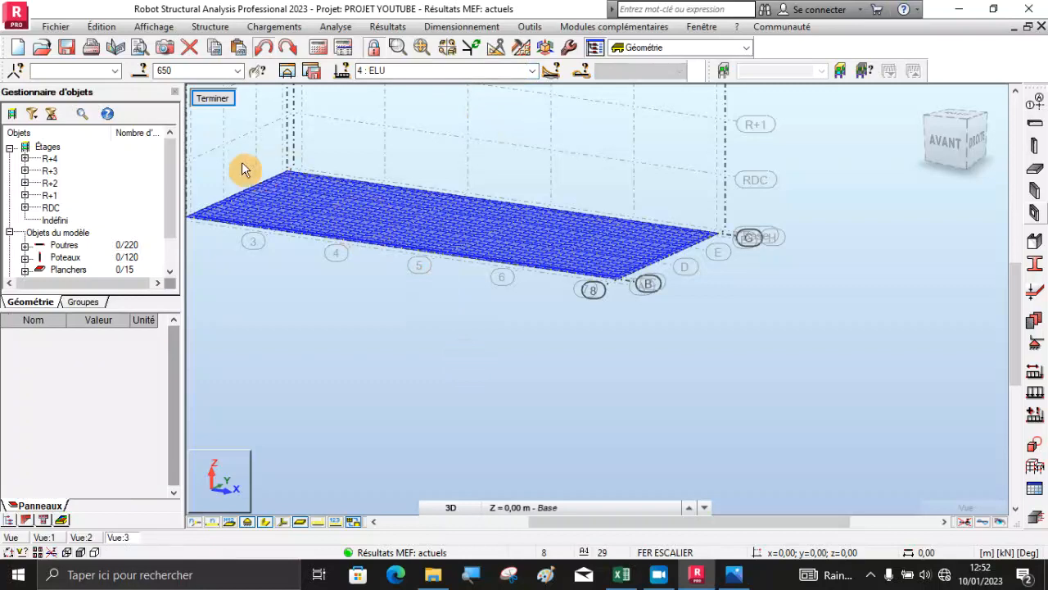
pyautogui.scroll(2, 246, 163)
pyautogui.scroll(-3, 394, 275)
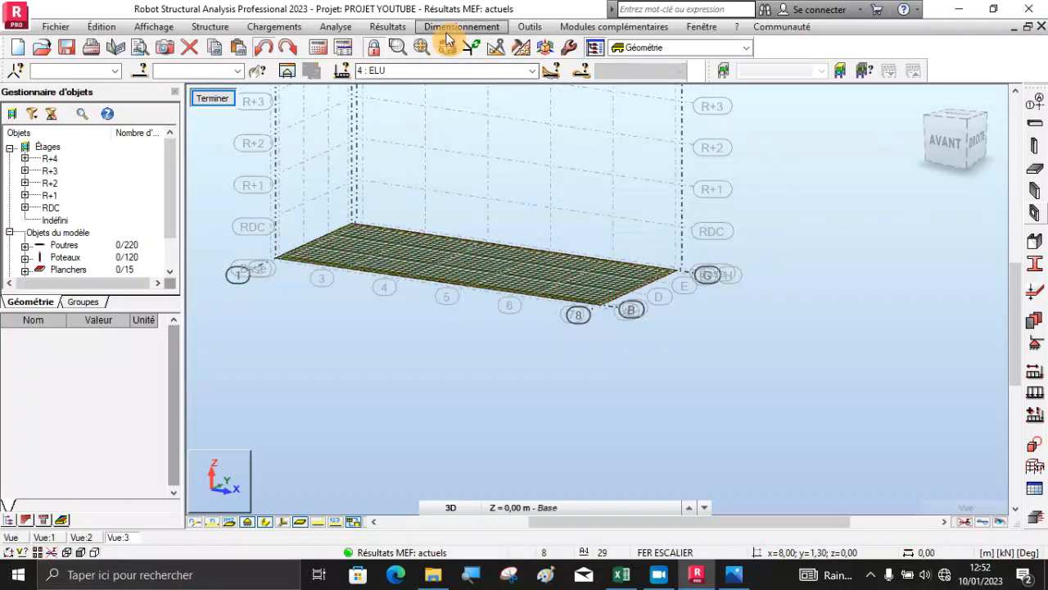
# Open the panel maps, choose the xx moments, and look at the isolated raft slab in plan from above
pyautogui.click(388, 27)
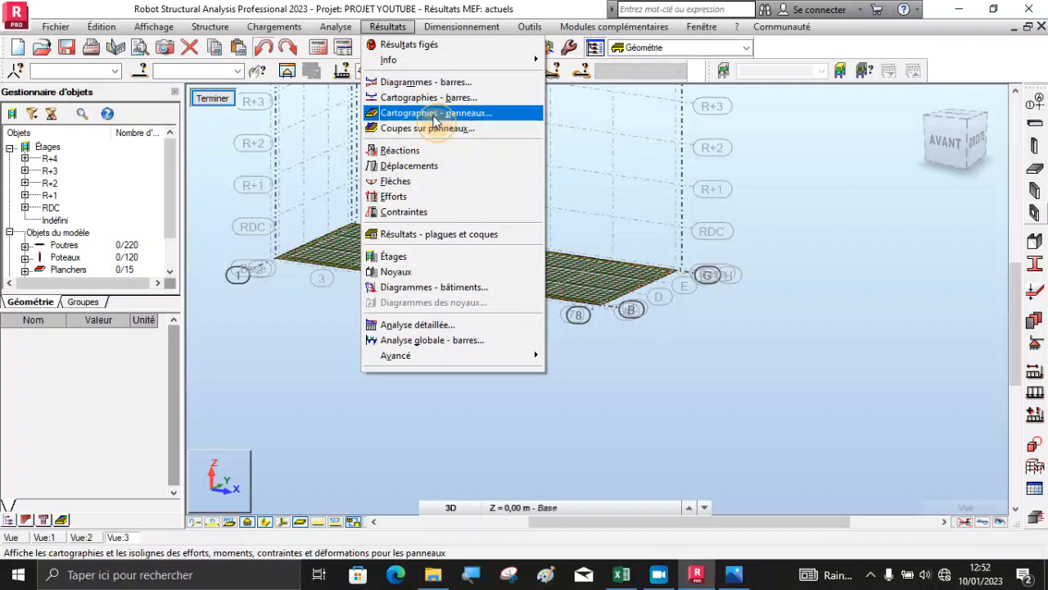
pyautogui.click(410, 112)
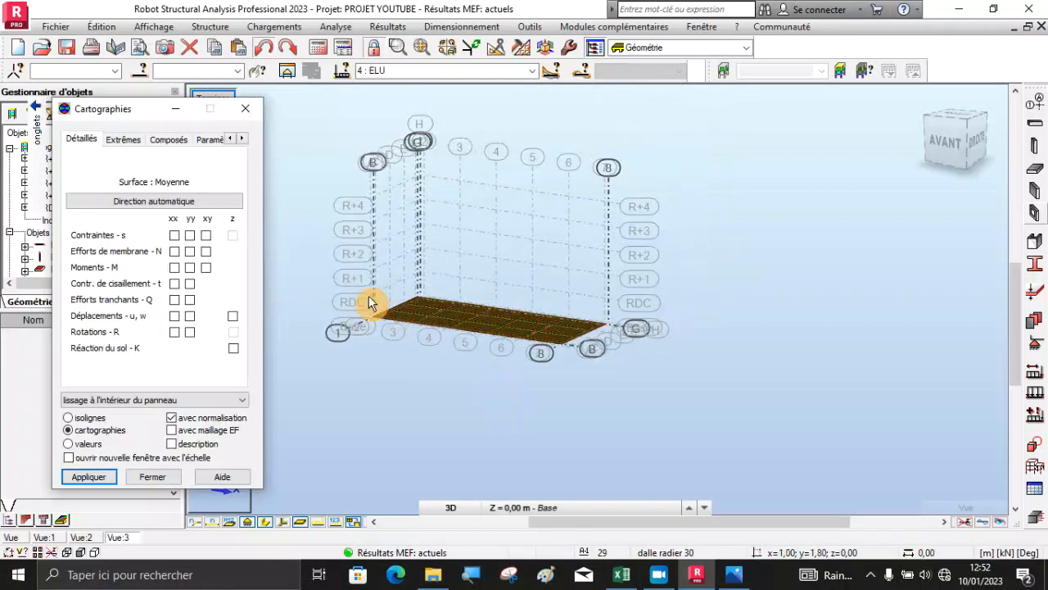
pyautogui.scroll(2, 393, 291)
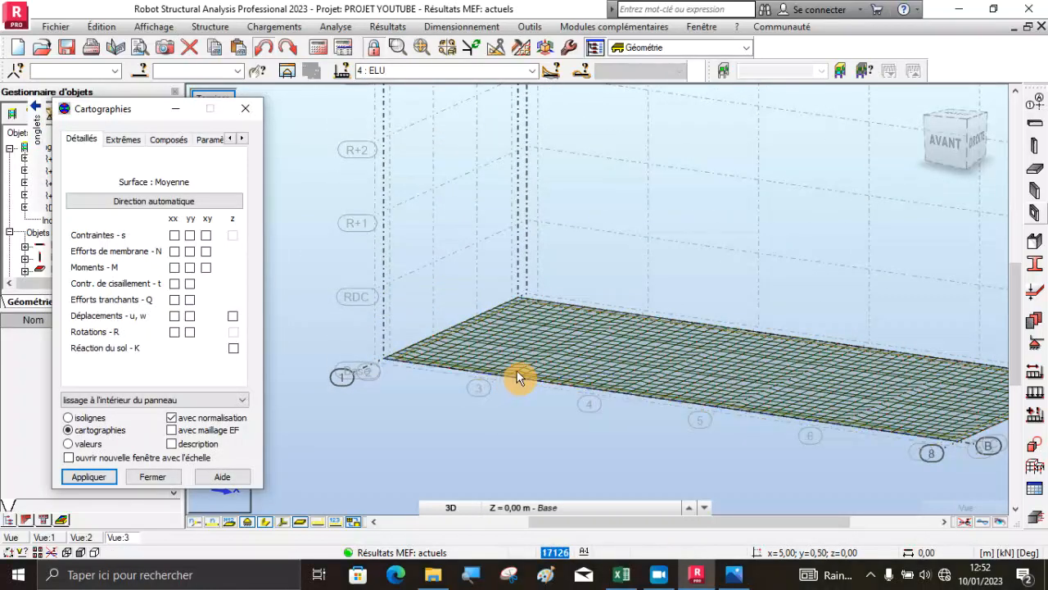
pyautogui.click(175, 268)
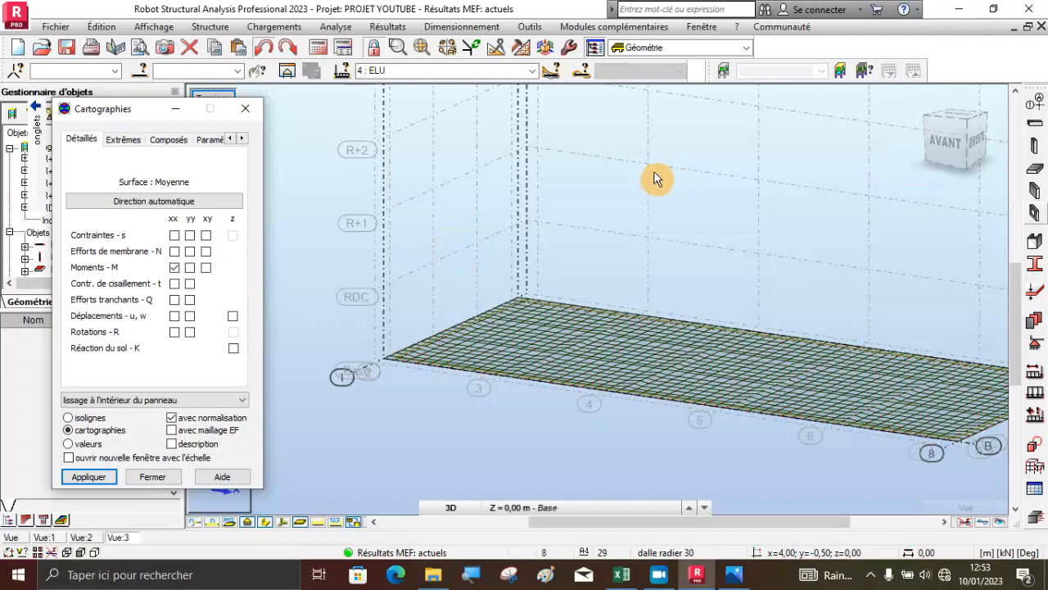
pyautogui.click(925, 123)
pyautogui.scroll(4, 534, 153)
# Enable descriptions and apply the xx moment map to the raft slab
pyautogui.click(174, 268)
pyautogui.click(172, 444)
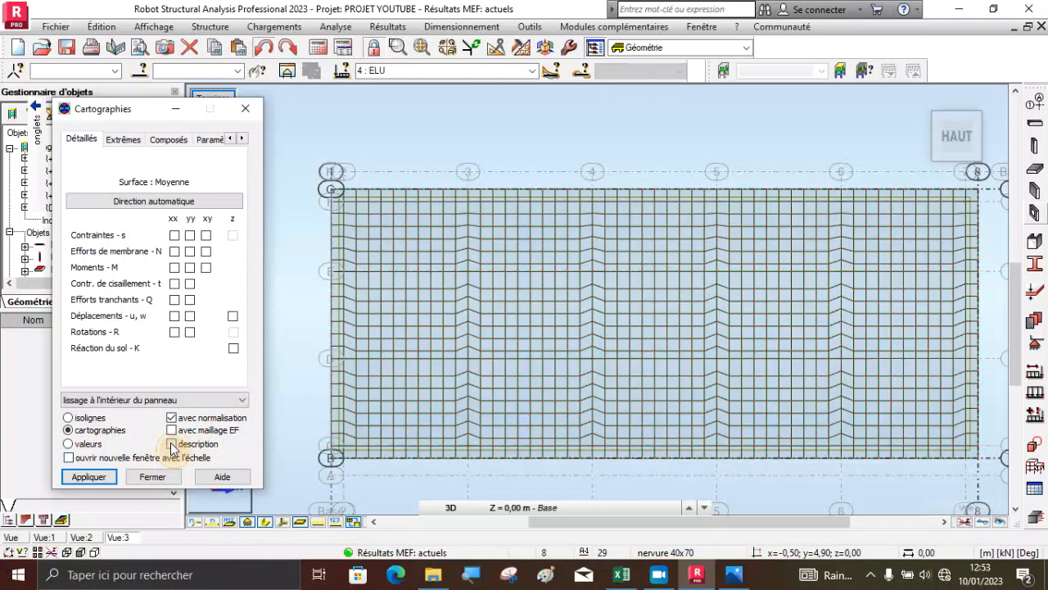
pyautogui.click(101, 481)
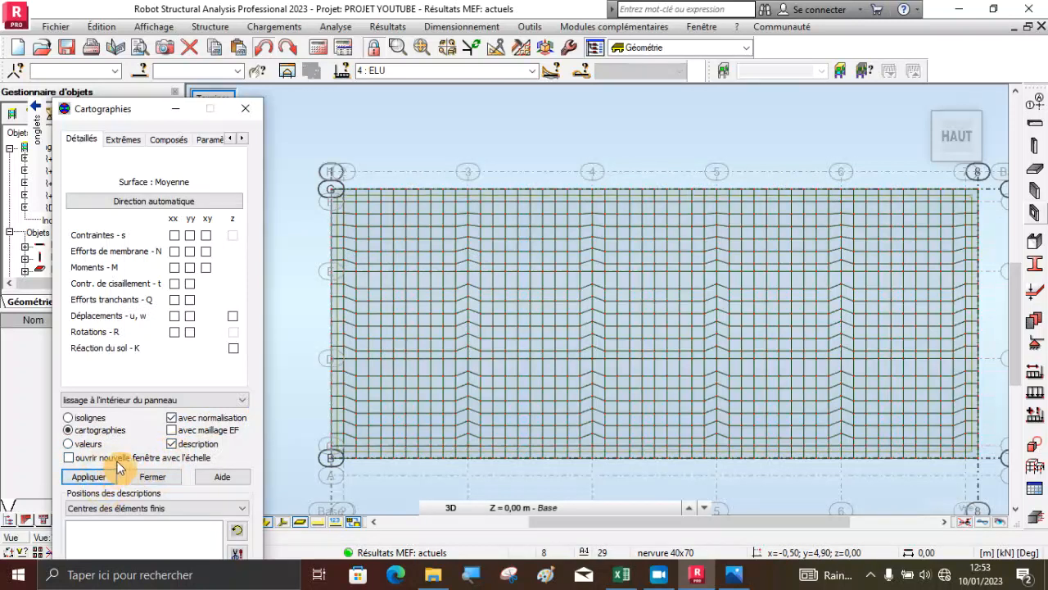
pyautogui.click(174, 269)
pyautogui.click(85, 477)
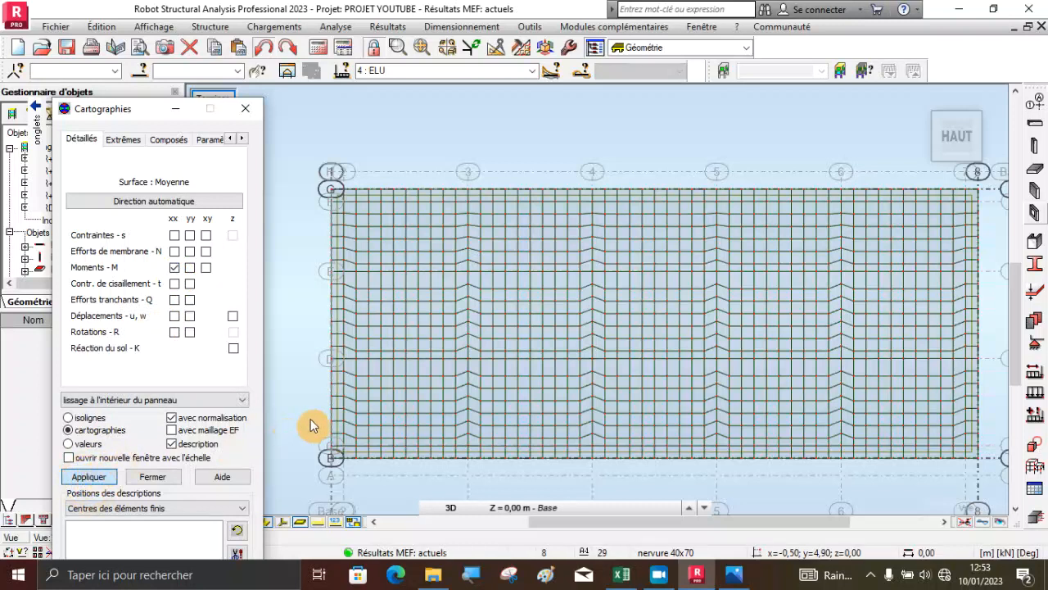
# Examine the MXX moment values in the spans and along the supports of the raft slab against the colour scale
pyautogui.scroll(-3, 459, 303)
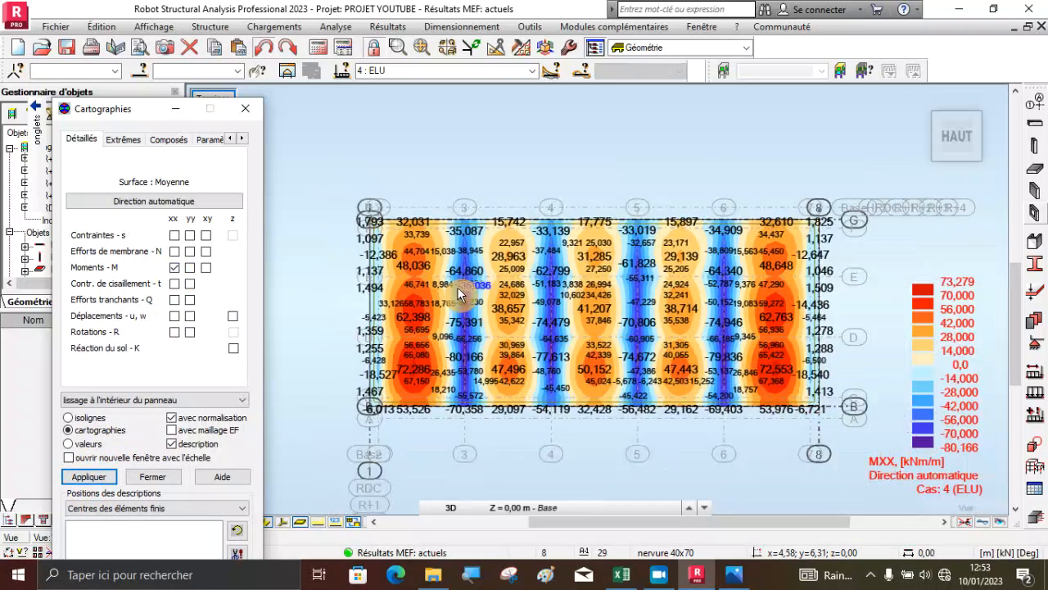
pyautogui.scroll(3, 971, 296)
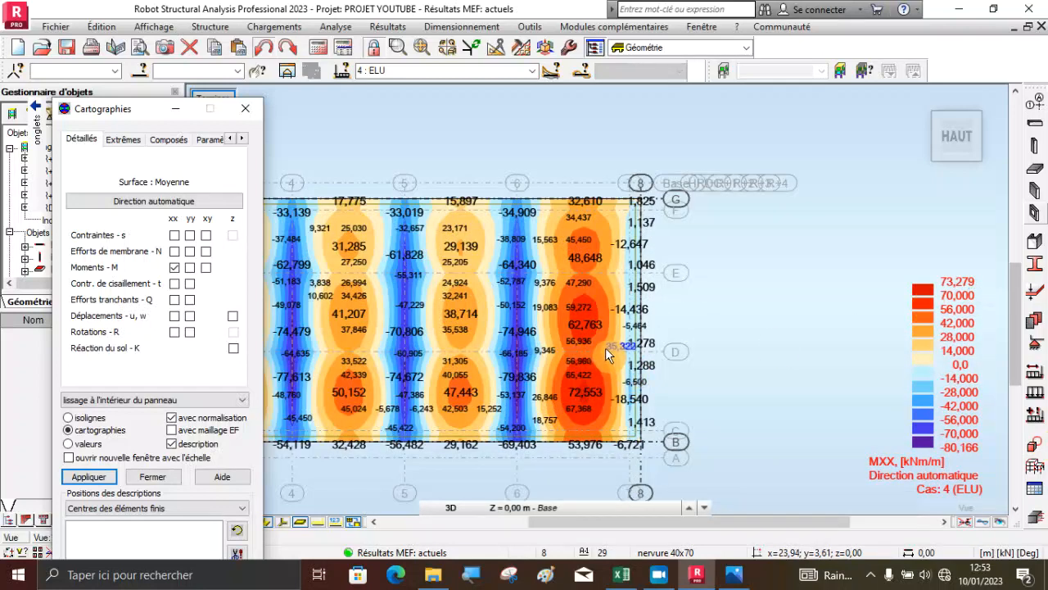
pyautogui.click(704, 322)
pyautogui.click(683, 255)
pyautogui.scroll(-2, 631, 270)
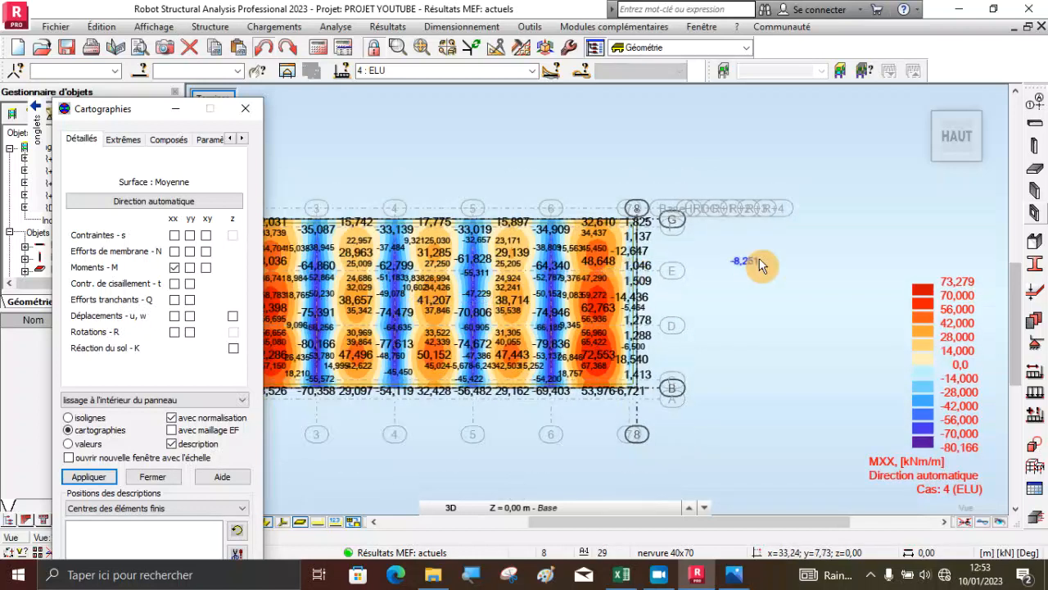
pyautogui.scroll(-2, 760, 264)
pyautogui.scroll(4, 413, 236)
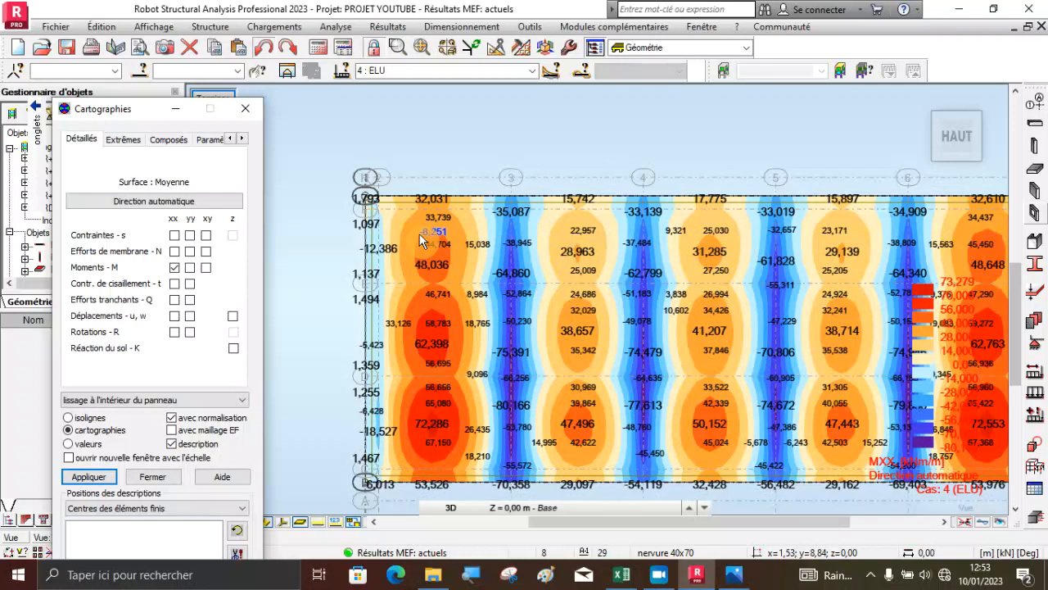
pyautogui.scroll(-3, 411, 239)
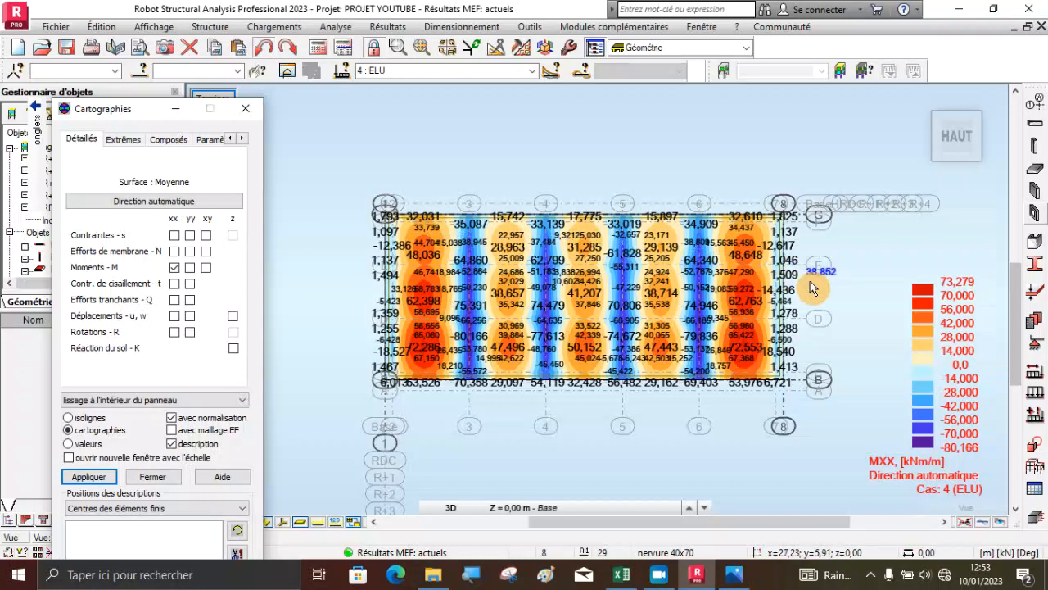
pyautogui.scroll(3, 969, 292)
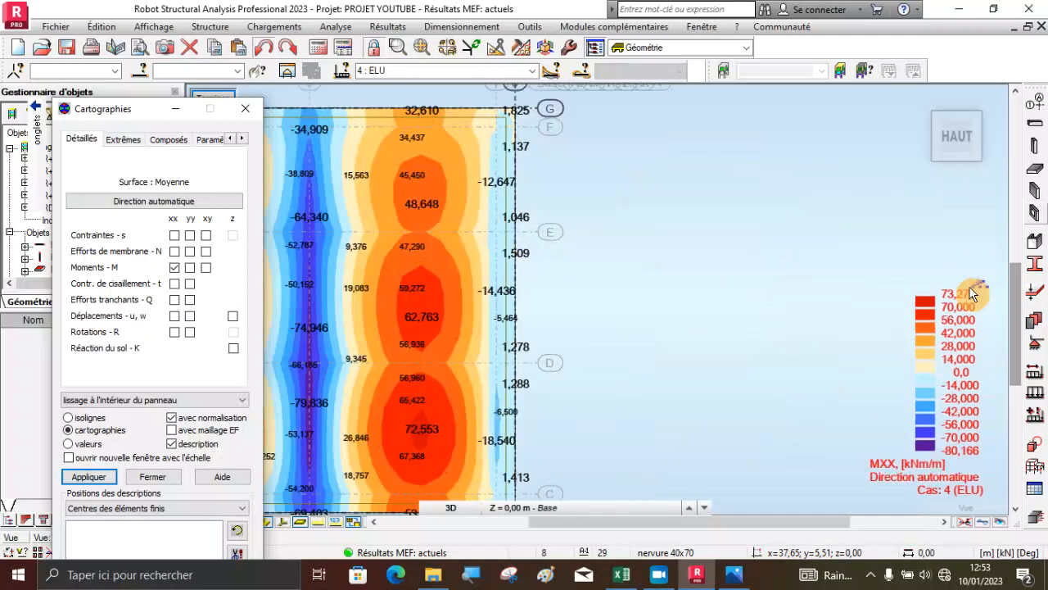
pyautogui.scroll(-2, 970, 292)
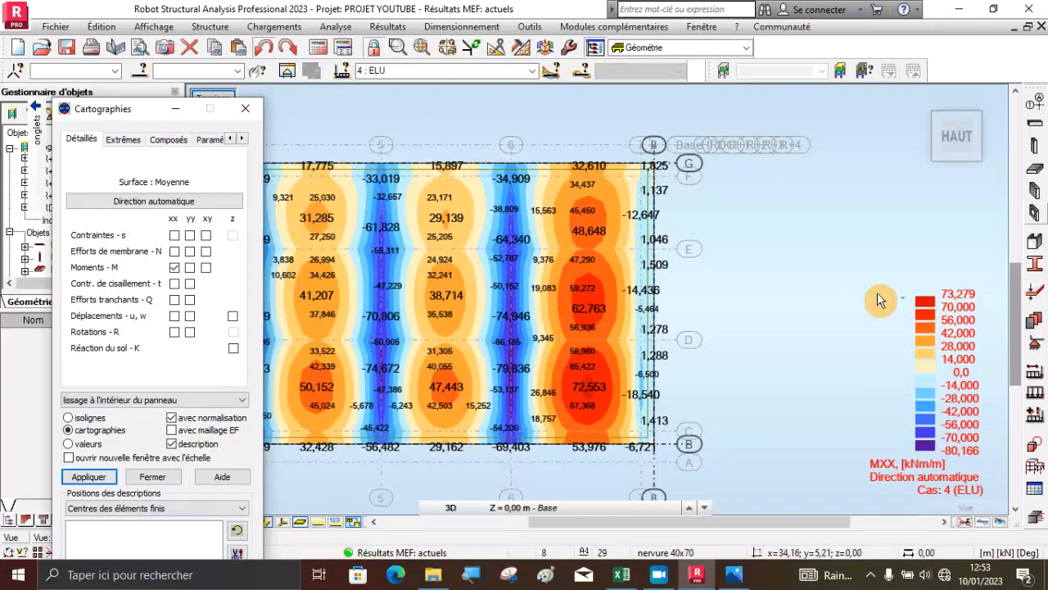
pyautogui.scroll(-1, 859, 230)
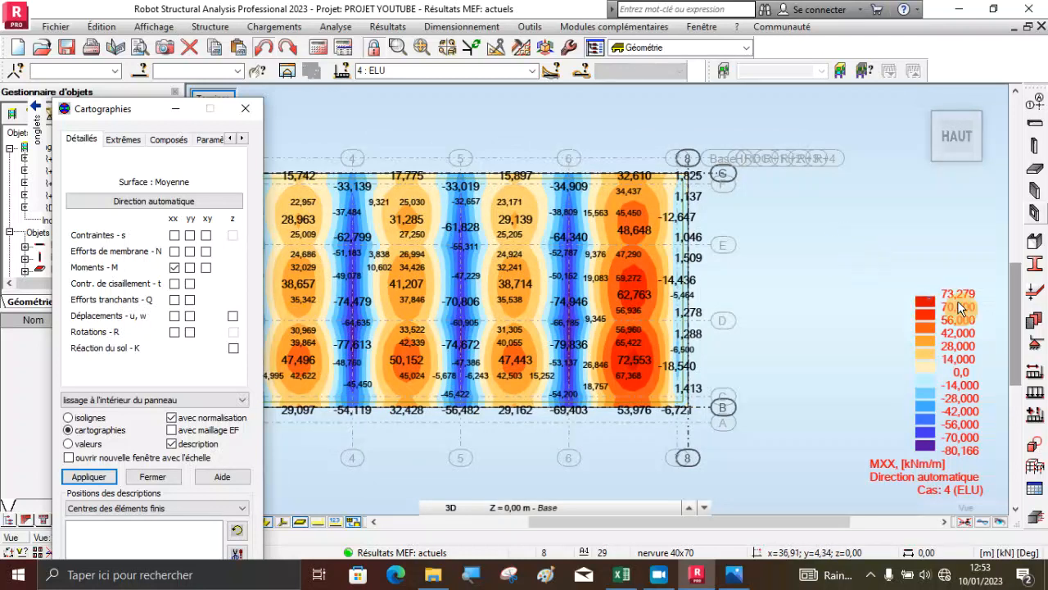
pyautogui.scroll(-1, 761, 304)
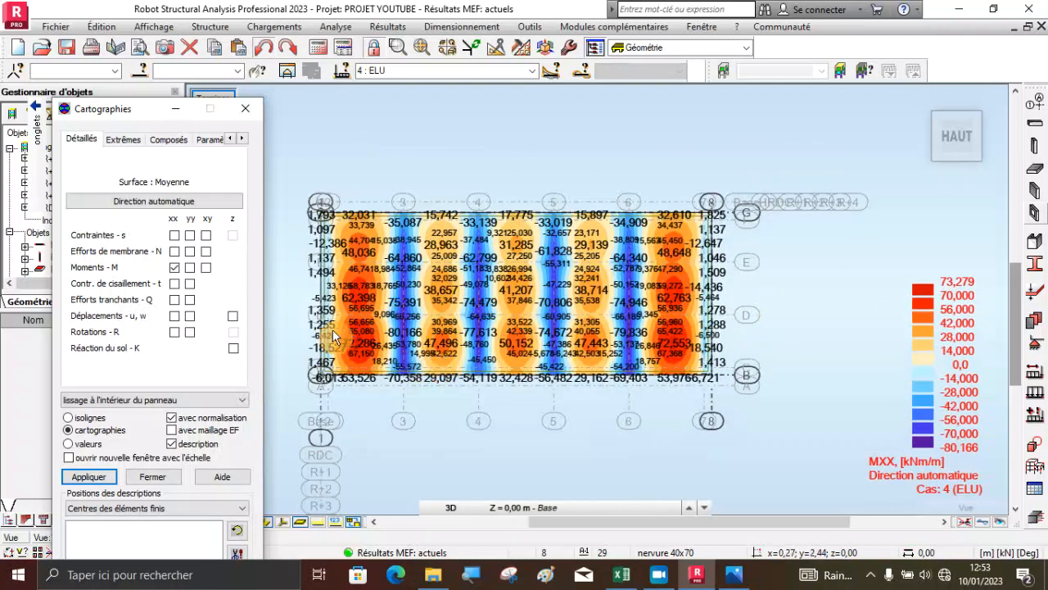
pyautogui.scroll(2, 332, 329)
pyautogui.scroll(-2, 523, 289)
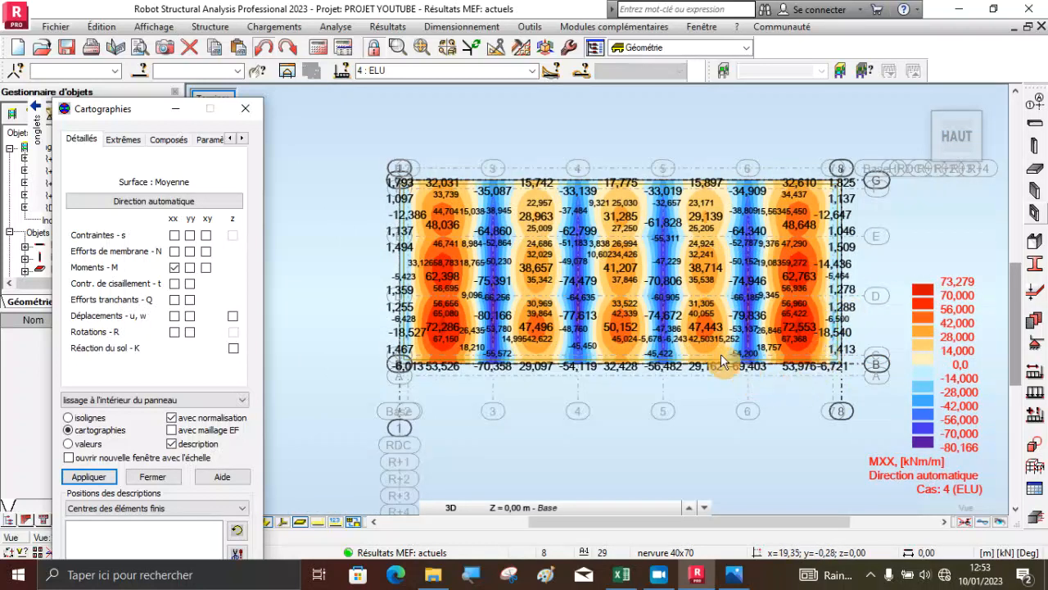
pyautogui.scroll(-1, 575, 332)
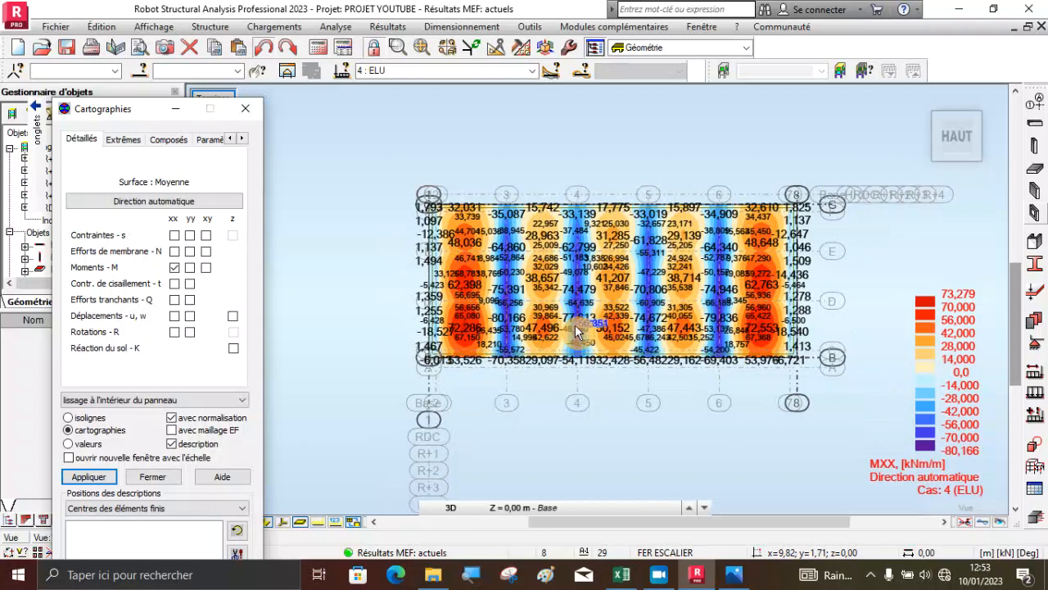
pyautogui.scroll(2, 495, 309)
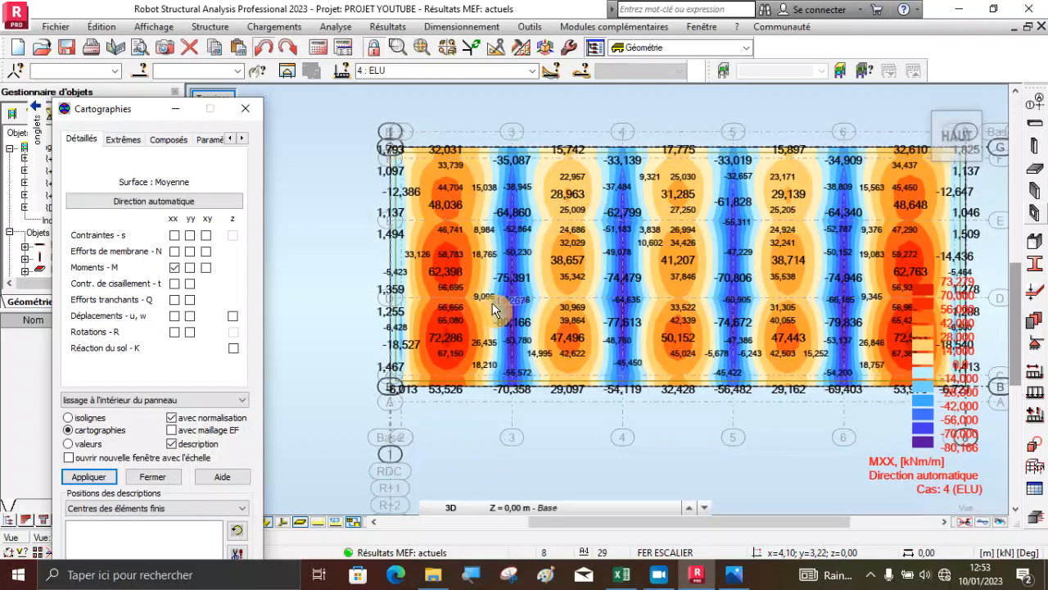
pyautogui.scroll(-2, 494, 310)
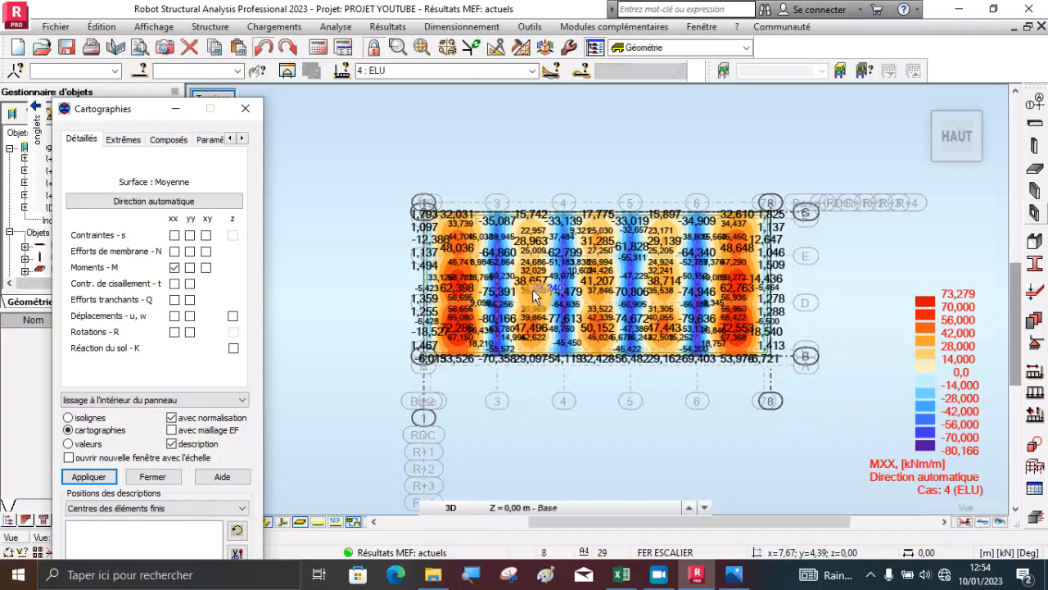
pyautogui.scroll(3, 454, 241)
pyautogui.scroll(-3, 471, 239)
pyautogui.scroll(3, 995, 286)
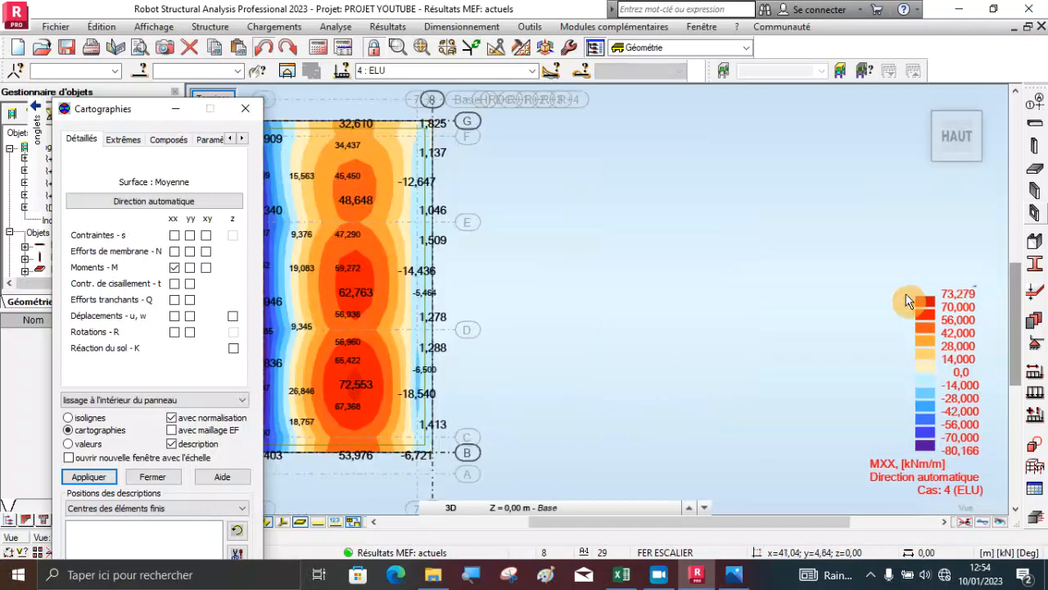
pyautogui.scroll(-3, 807, 304)
pyautogui.scroll(-2, 762, 311)
pyautogui.scroll(4, 628, 301)
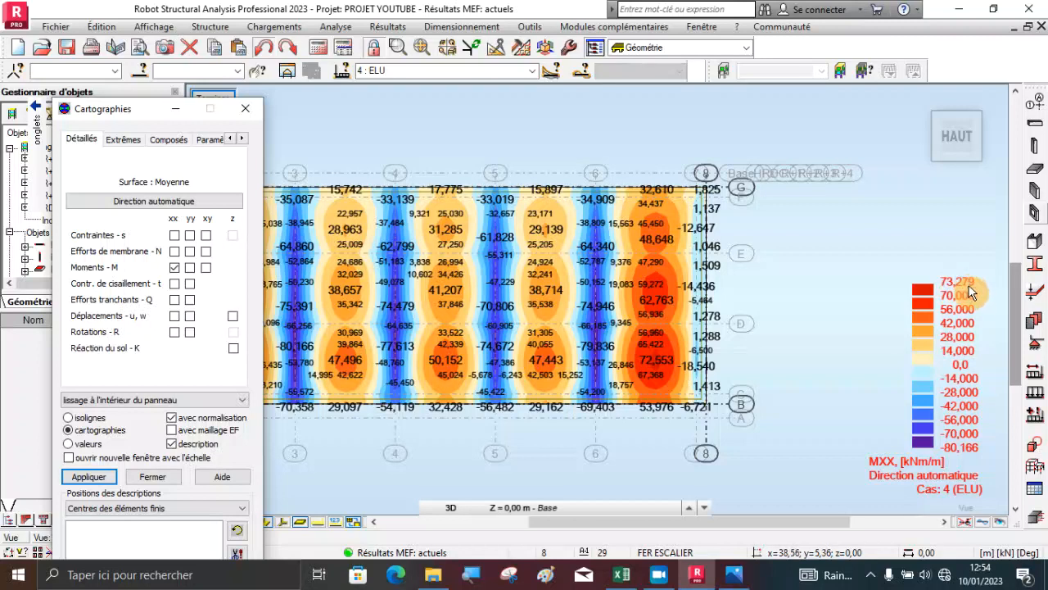
pyautogui.scroll(-1, 901, 284)
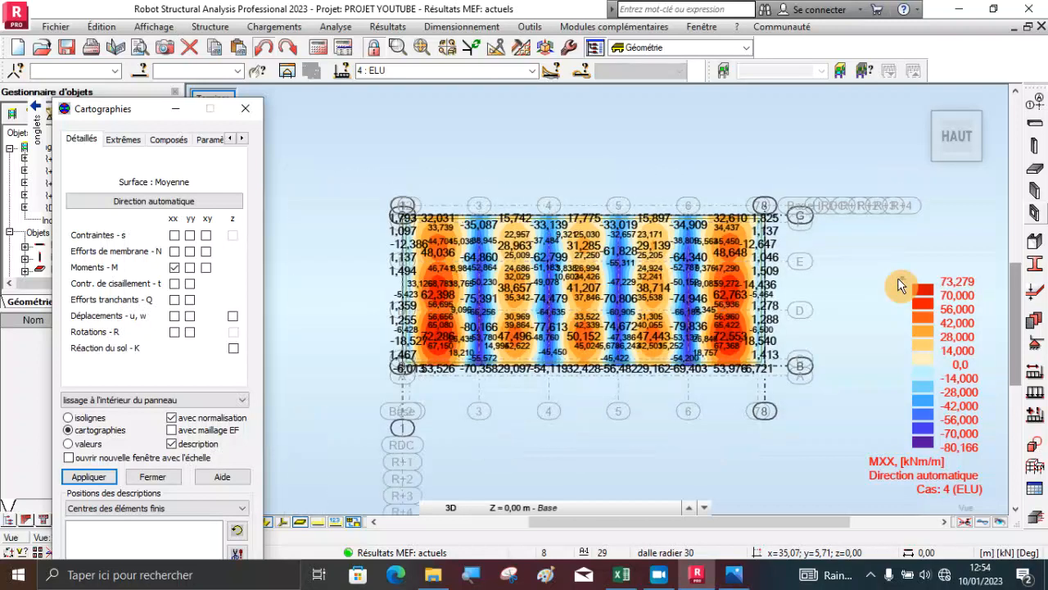
pyautogui.scroll(1, 429, 256)
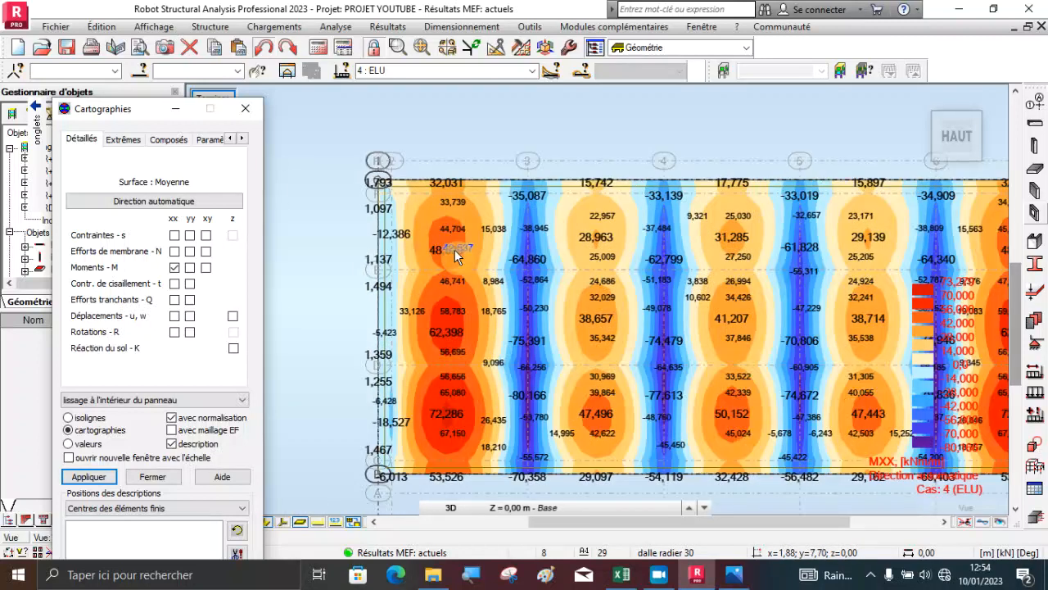
pyautogui.scroll(-1, 454, 257)
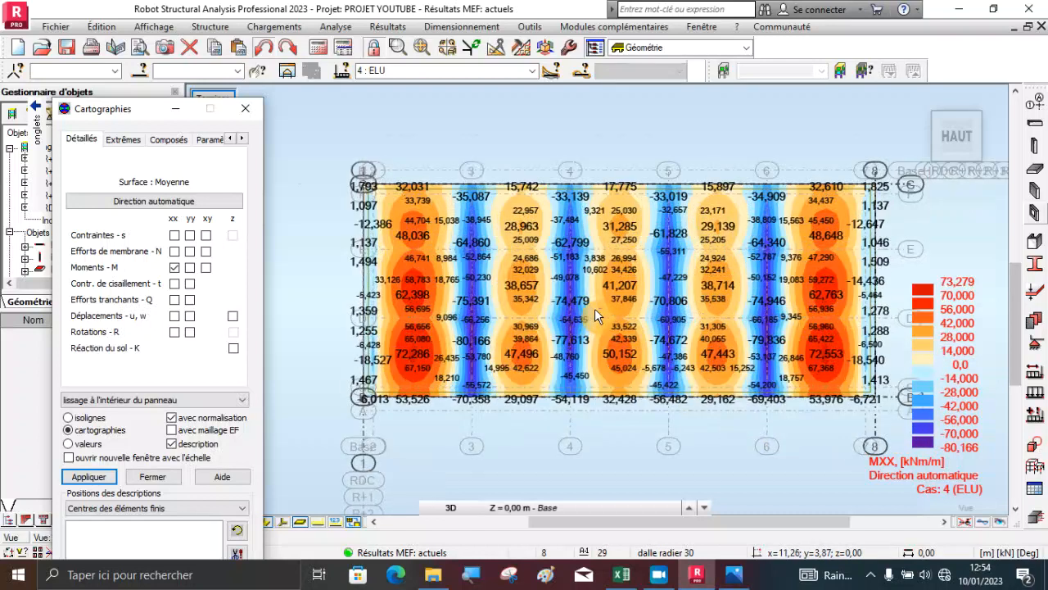
pyautogui.scroll(1, 594, 308)
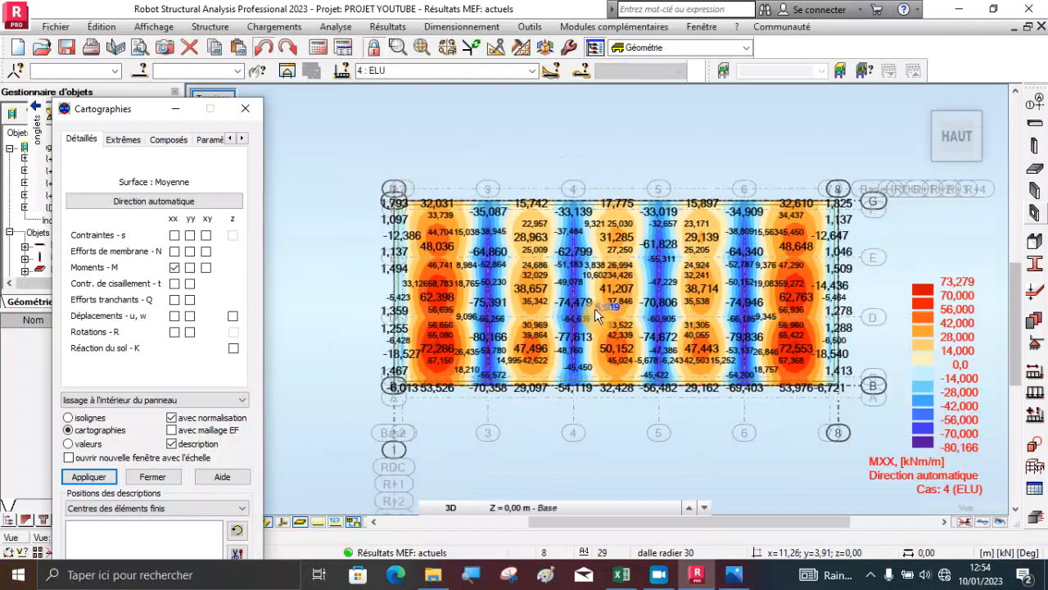
# Display the yy moment map on the raft slab and examine its values in the spans and along the supports
pyautogui.click(190, 269)
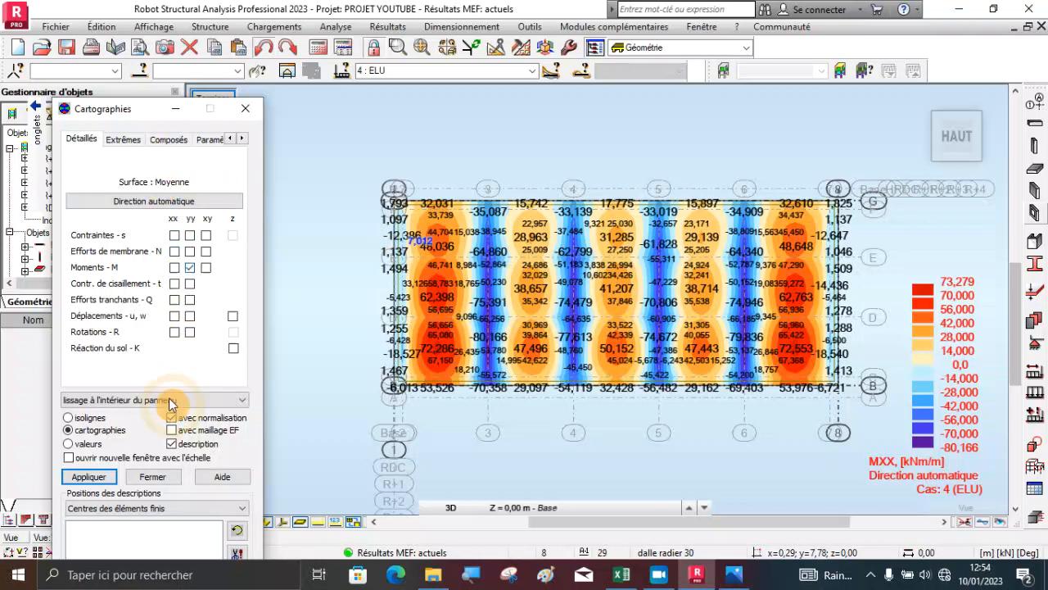
pyautogui.click(106, 478)
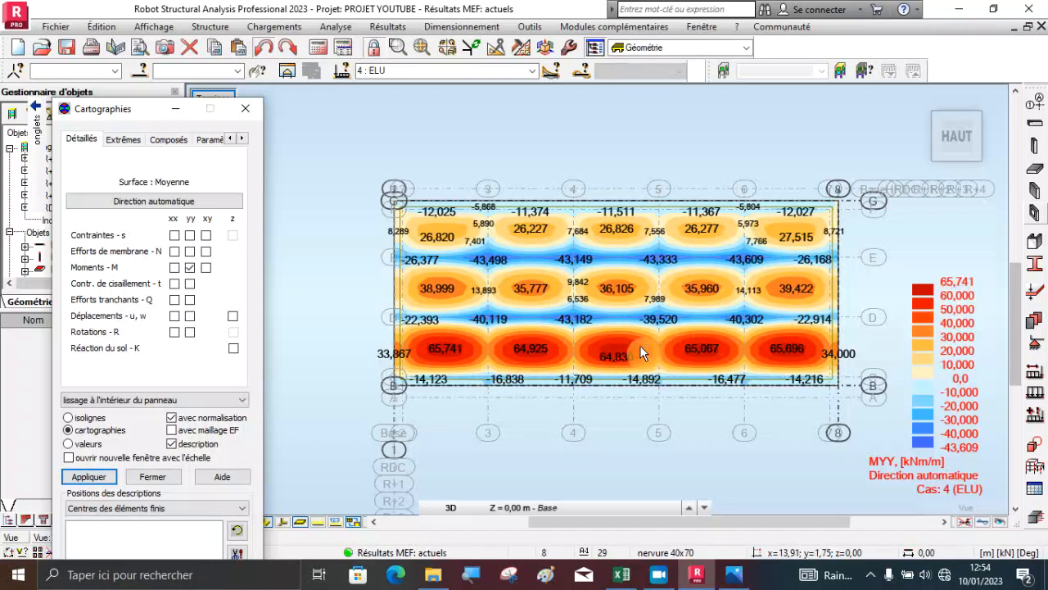
pyautogui.scroll(1, 640, 345)
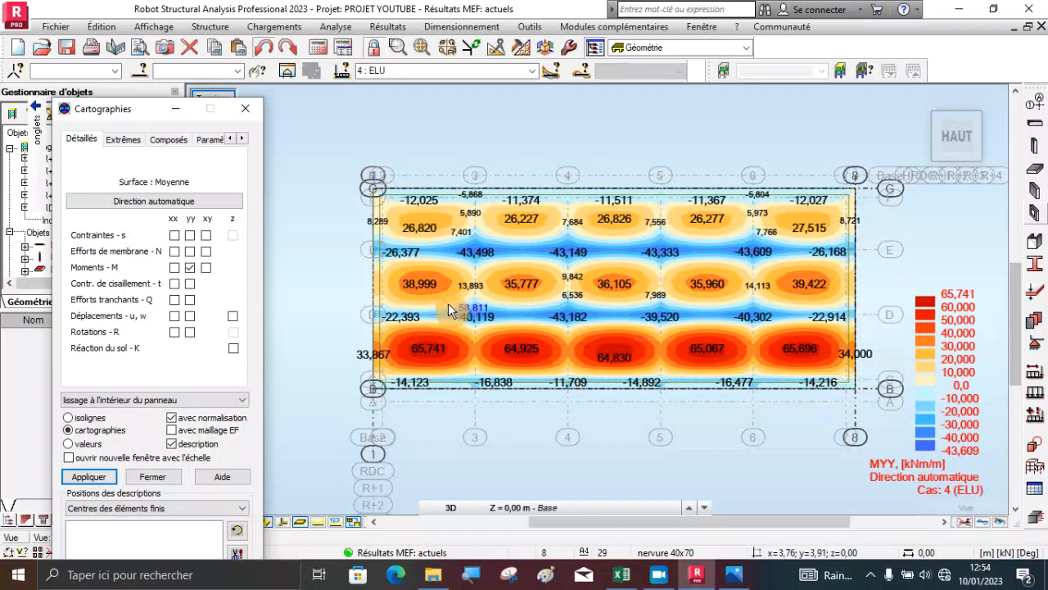
pyautogui.scroll(2, 358, 182)
pyautogui.scroll(-3, 357, 182)
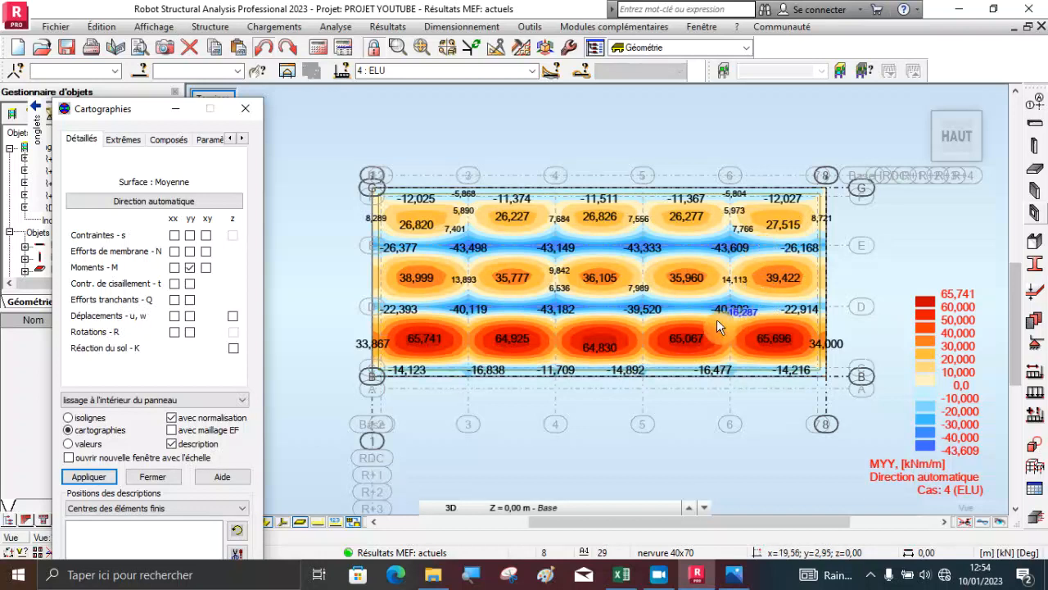
pyautogui.scroll(-1, 614, 372)
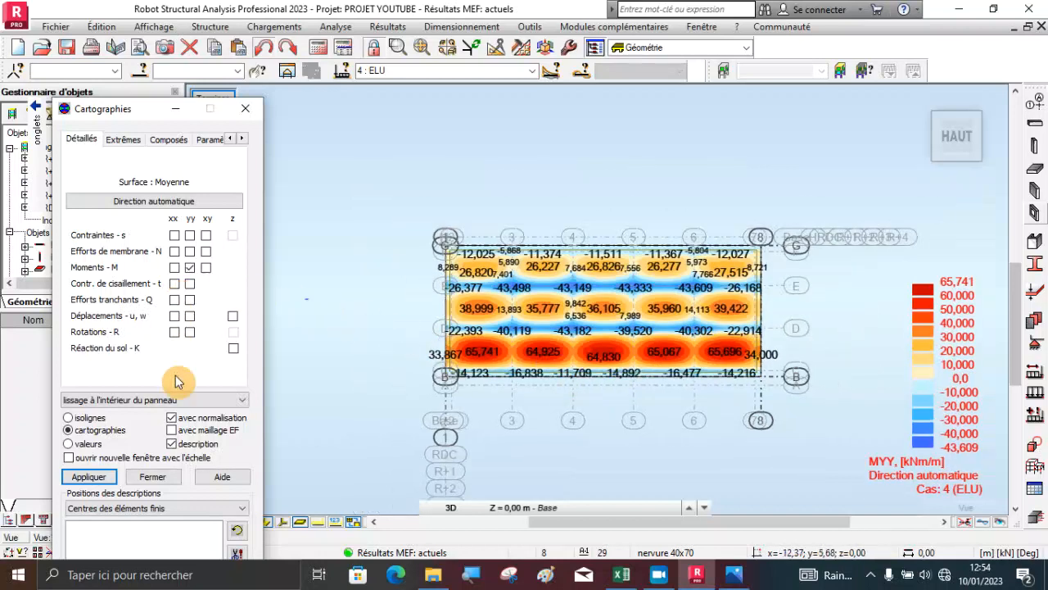
# Remove the yy moment map, close the panel maps and end the isolated substructure view
pyautogui.click(190, 268)
pyautogui.click(88, 477)
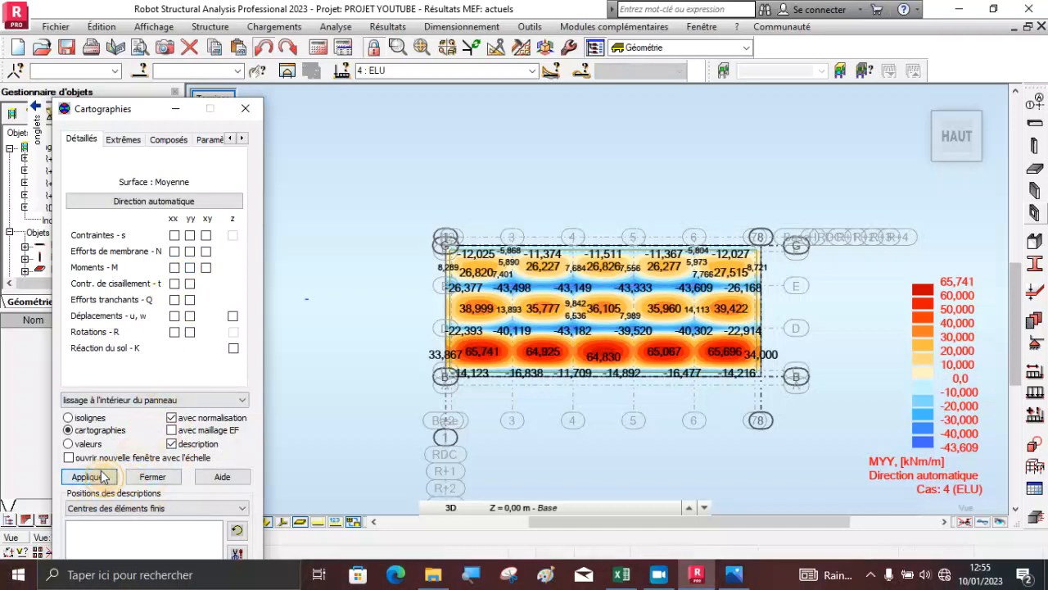
pyautogui.click(145, 478)
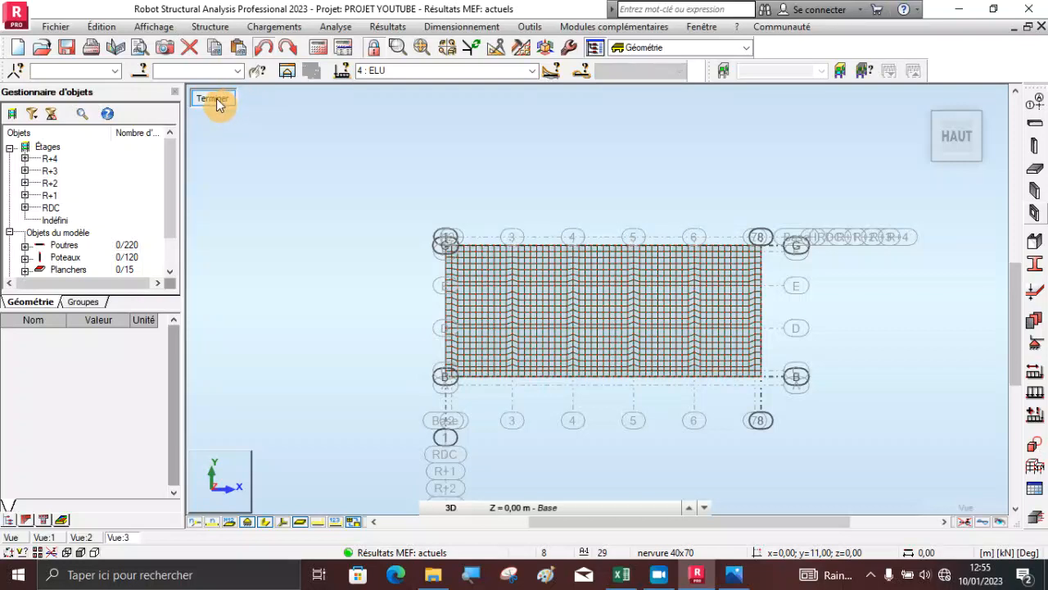
pyautogui.click(531, 73)
pyautogui.click(529, 76)
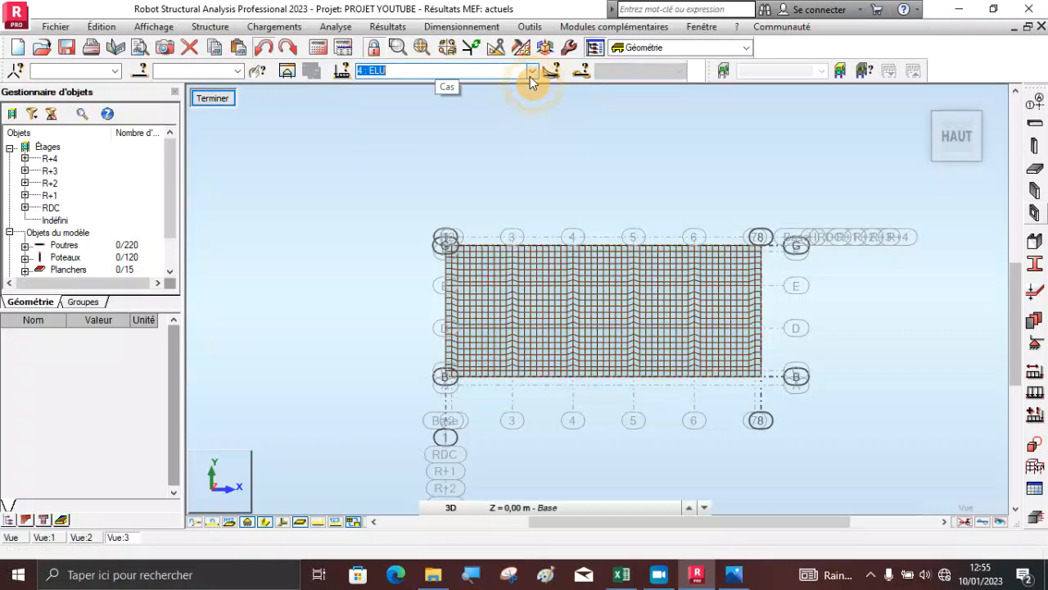
pyautogui.click(212, 107)
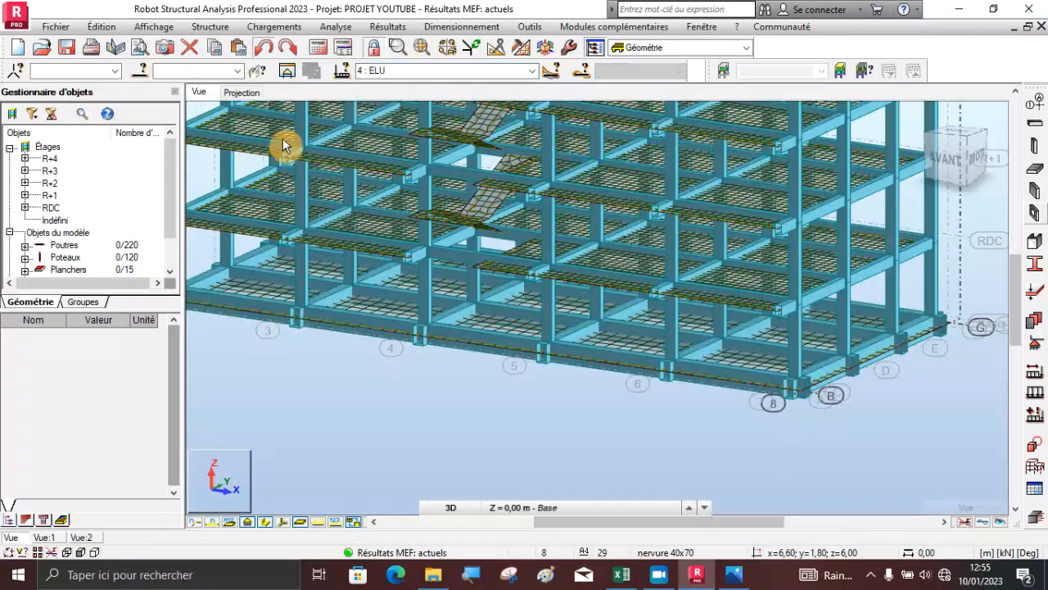
# Select the raft slab in the full 3D model and open its theoretical slab/wall reinforcement design
pyautogui.click(586, 364)
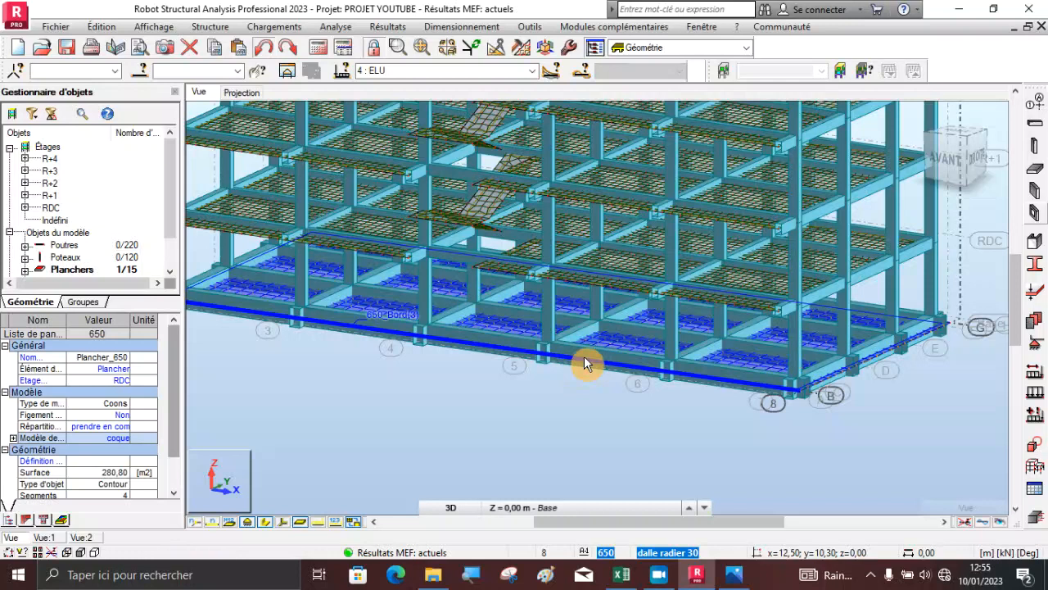
pyautogui.click(463, 26)
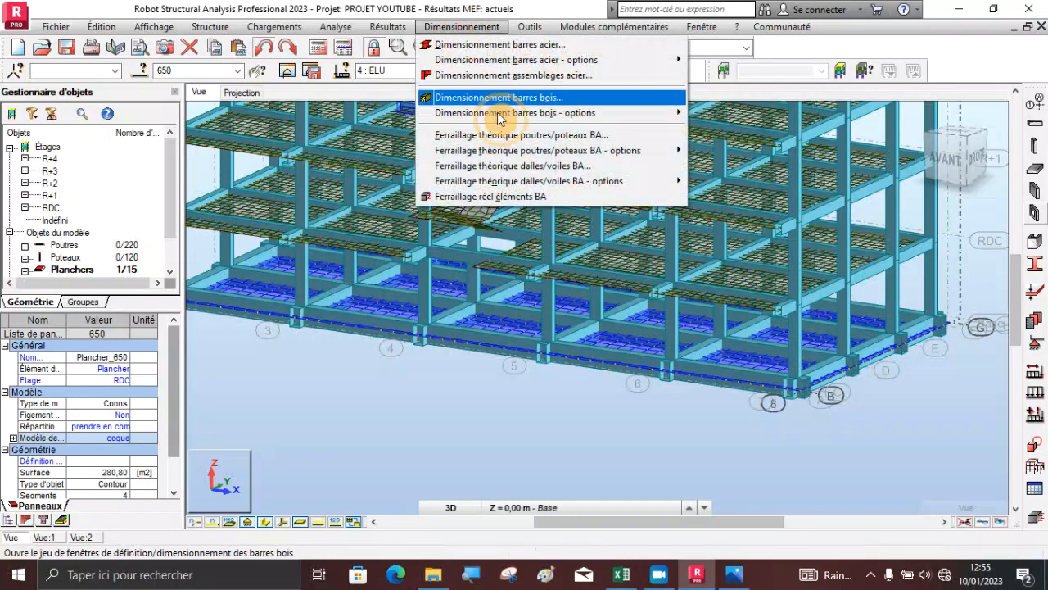
pyautogui.click(538, 166)
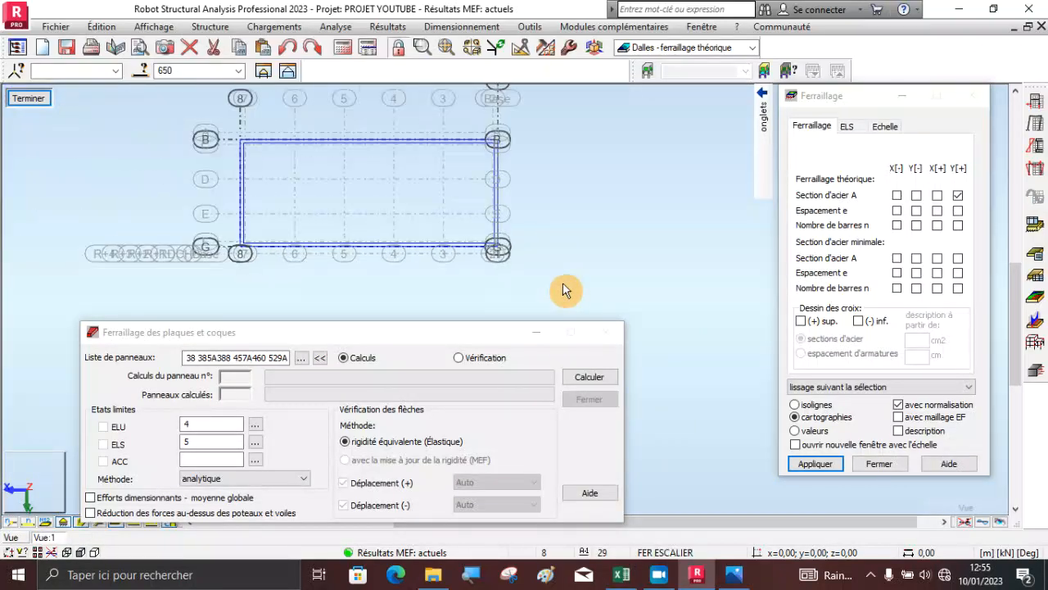
# Restrict the reinforcement calculation to panel 650, run it and close the calculation messages
pyautogui.scroll(1, 294, 182)
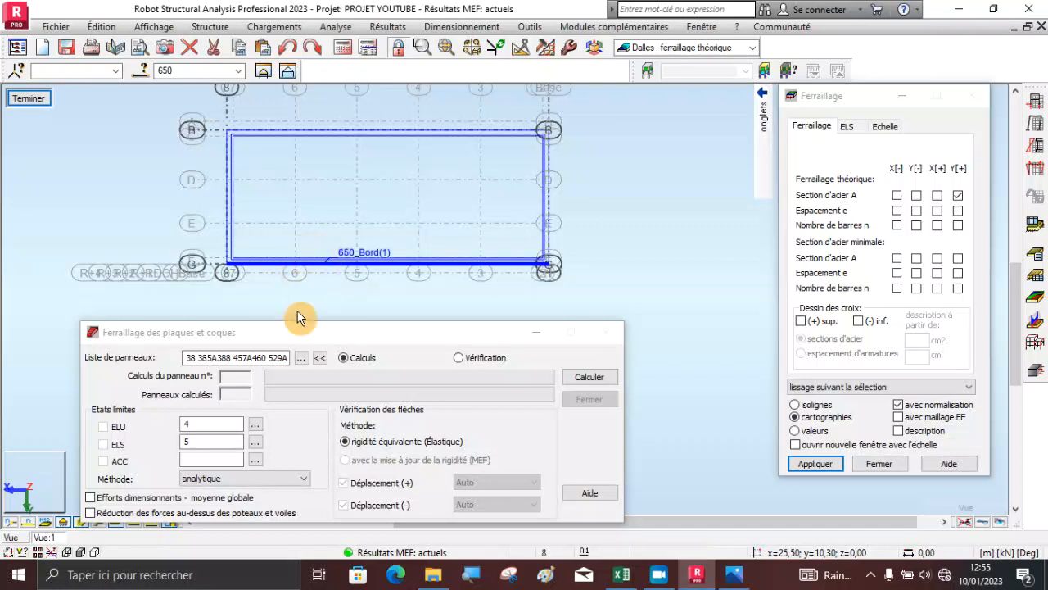
pyautogui.click(194, 356)
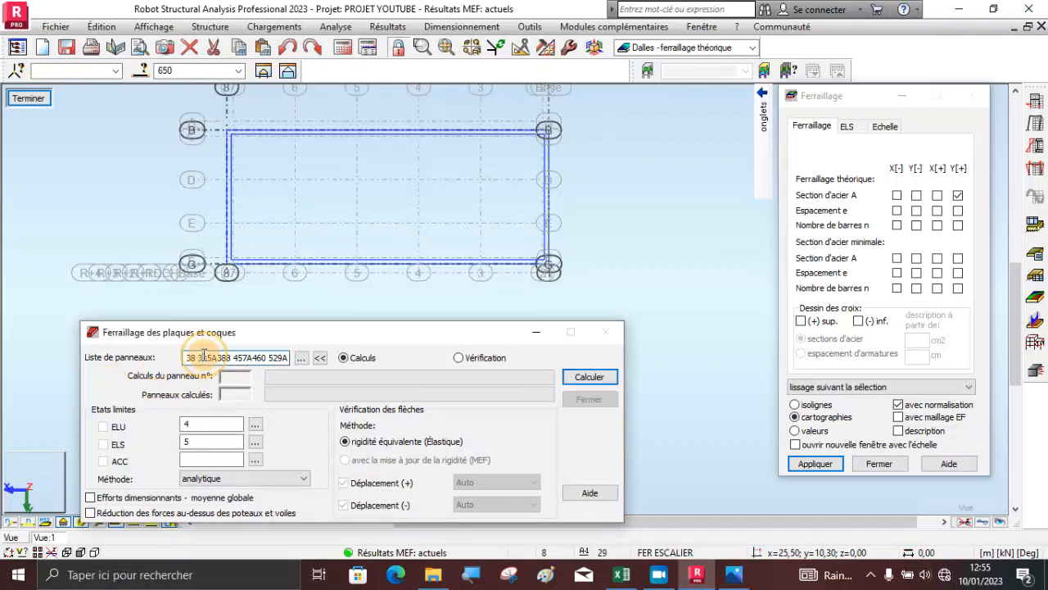
pyautogui.moveTo(189, 355); pyautogui.dragTo(366, 379)
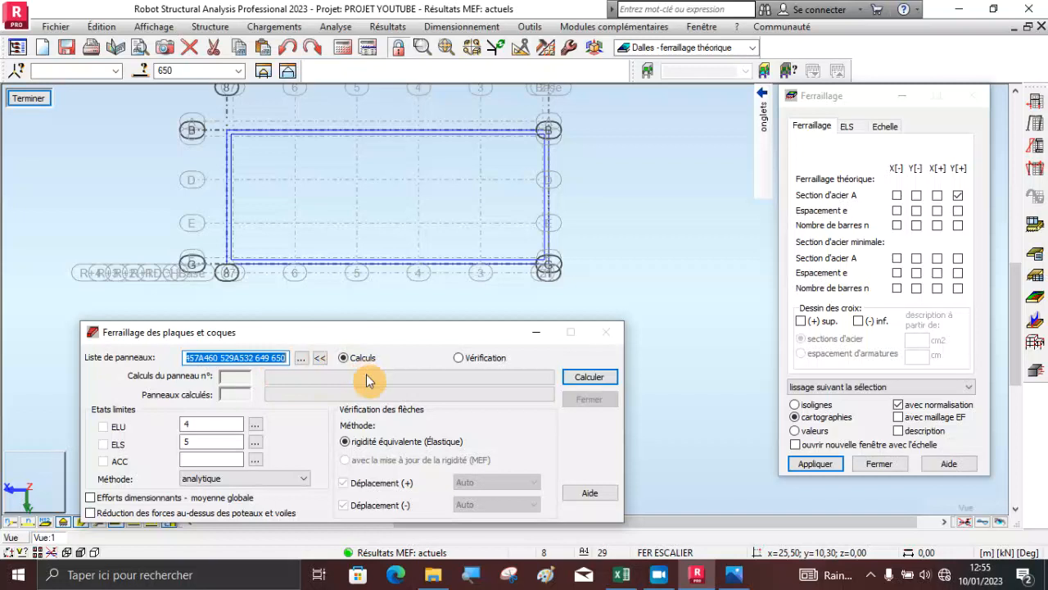
pyautogui.press('Delete')
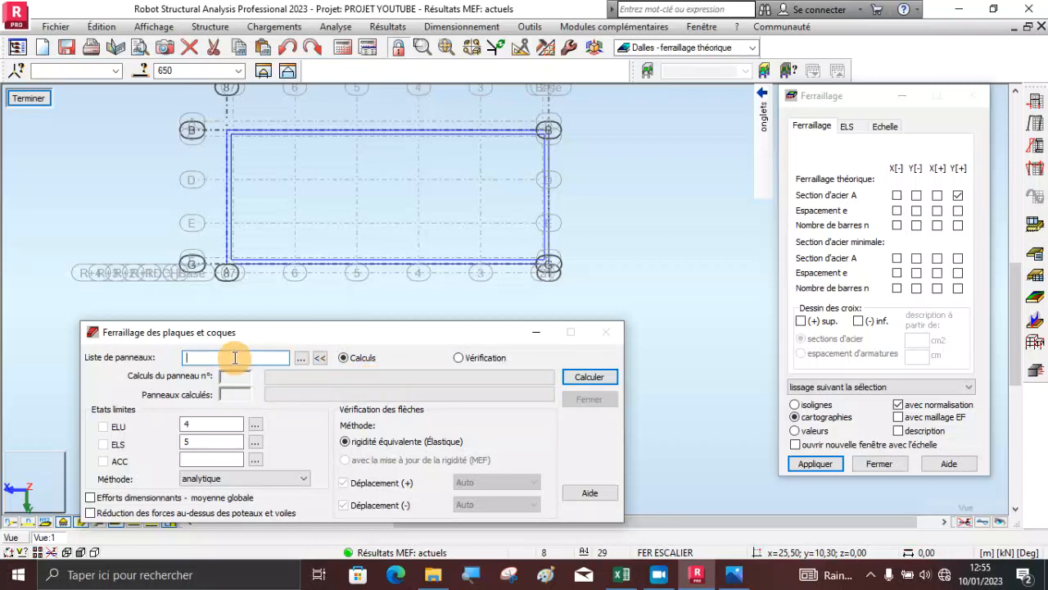
pyautogui.click(235, 357)
pyautogui.write('650')
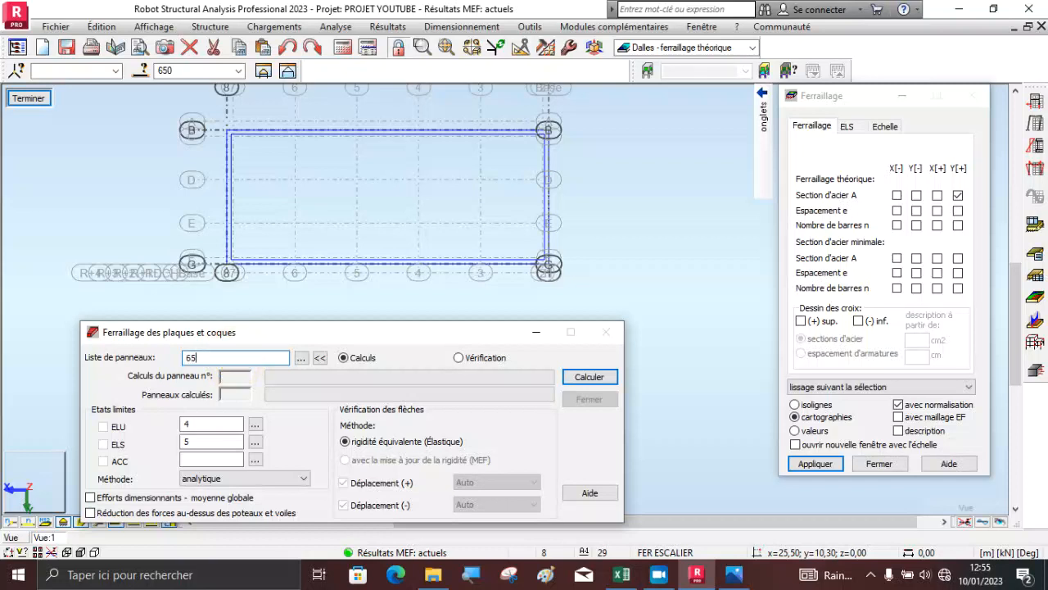
pyautogui.click(578, 377)
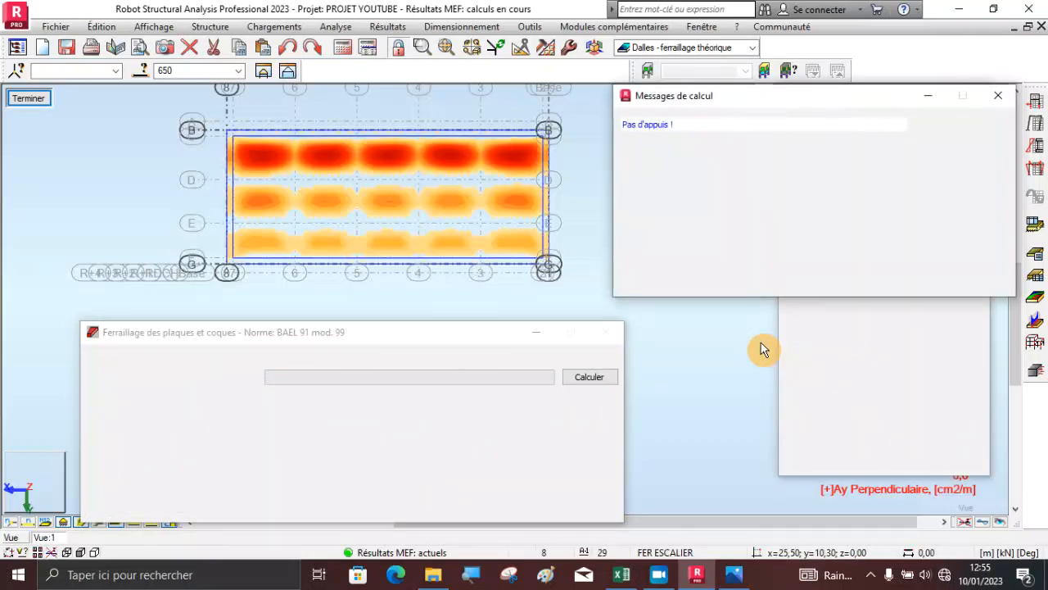
pyautogui.click(1000, 98)
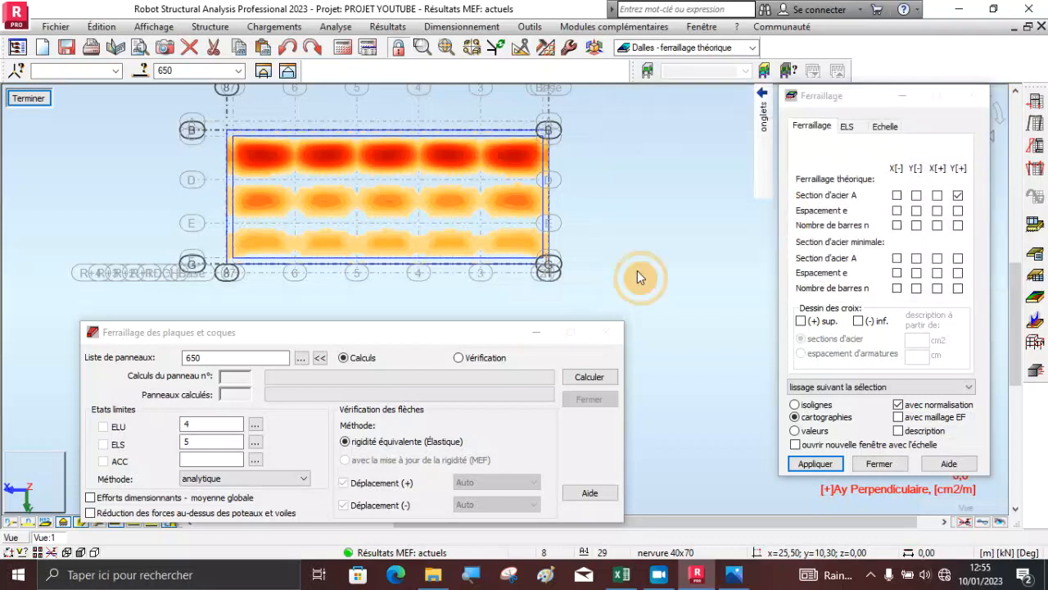
# Replace the Y[+] steel section map with the theoretical X[-] section A, with descriptions enabled
pyautogui.click(958, 197)
pyautogui.click(896, 195)
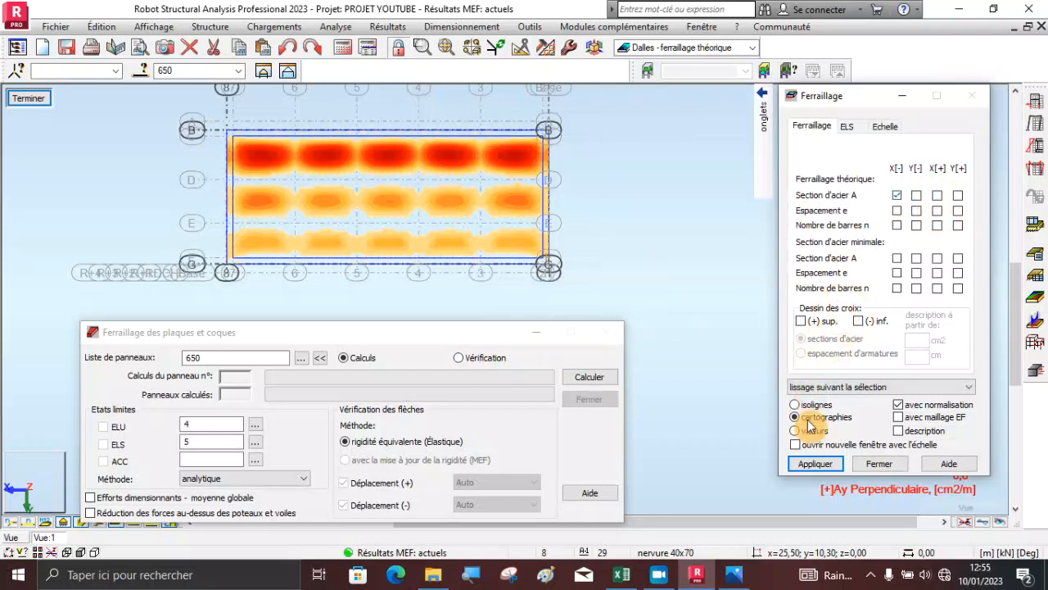
pyautogui.click(898, 431)
pyautogui.click(841, 465)
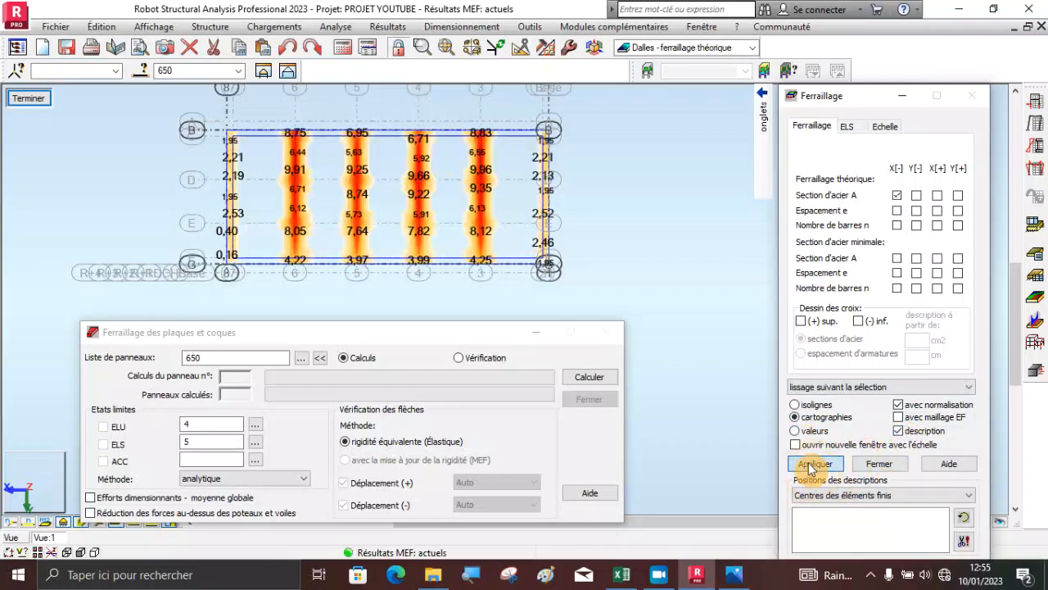
pyautogui.scroll(2, 377, 140)
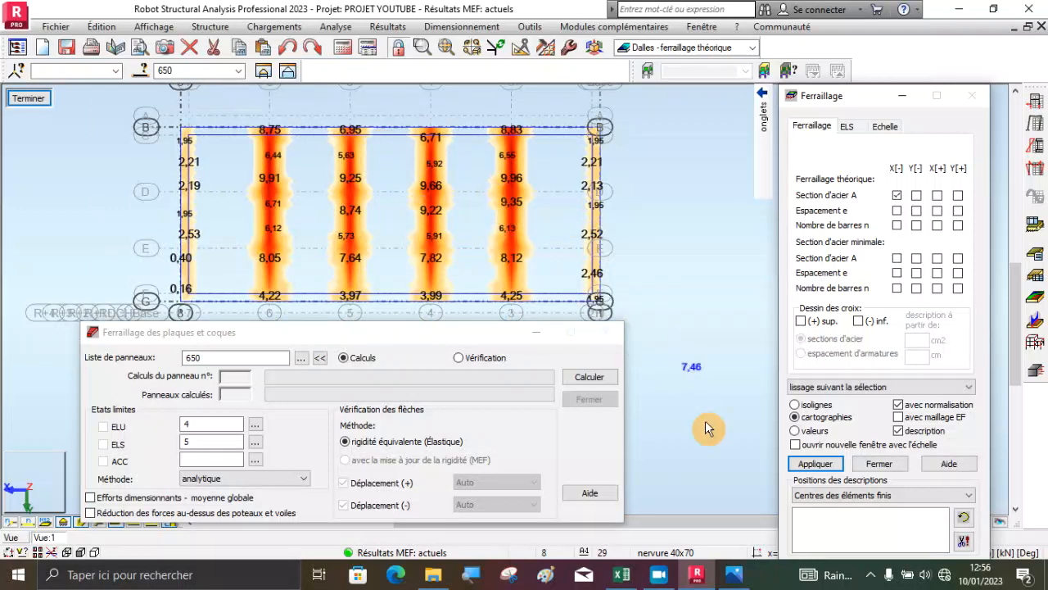
# Compare the raft's X[-] steel sections with the bar section table in images(7).jpg in the photo viewer
pyautogui.click(740, 583)
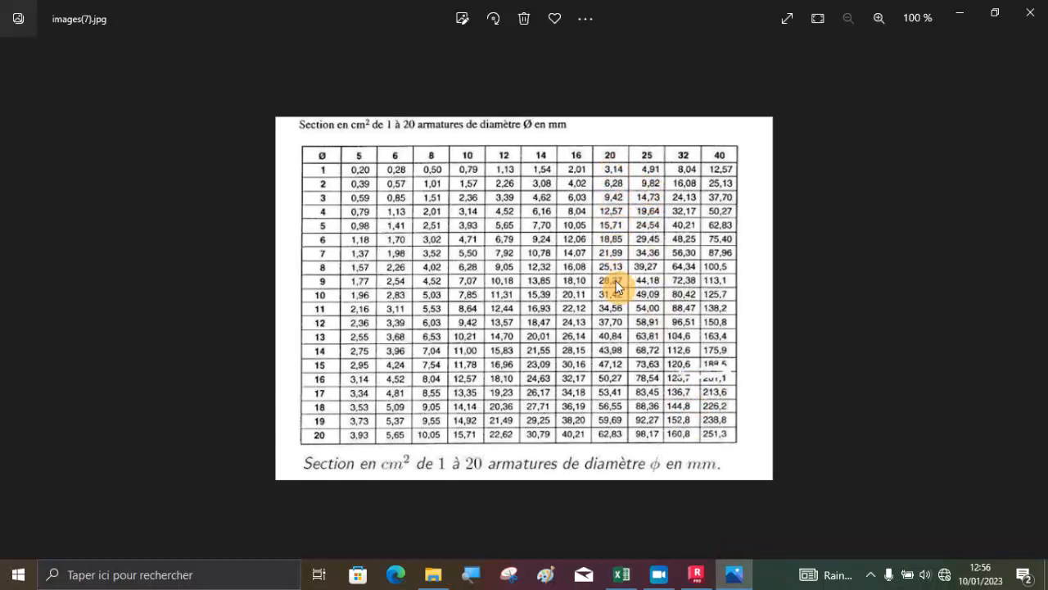
pyautogui.click(696, 573)
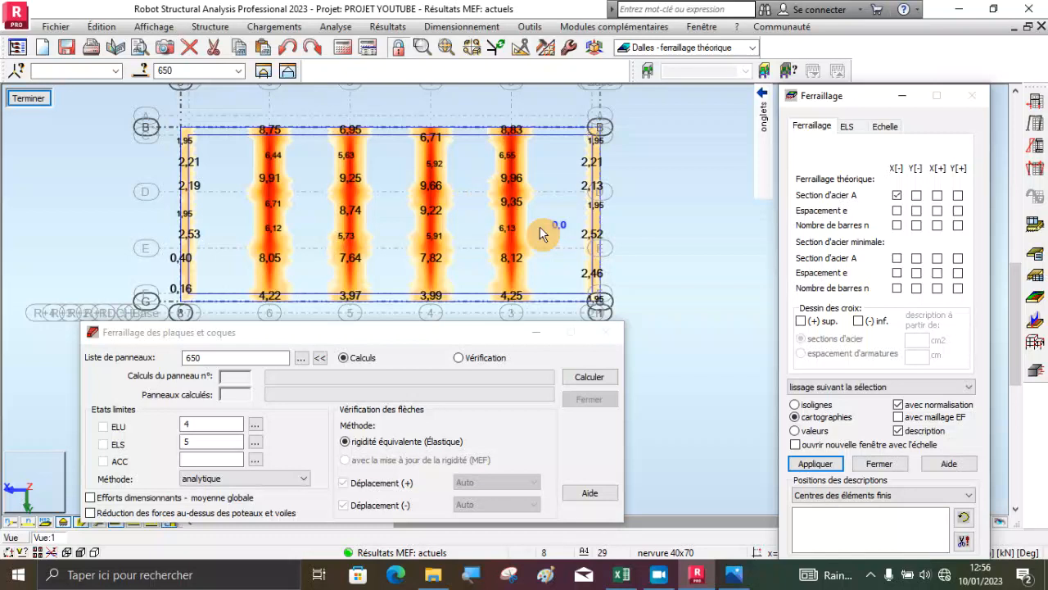
pyautogui.click(662, 576)
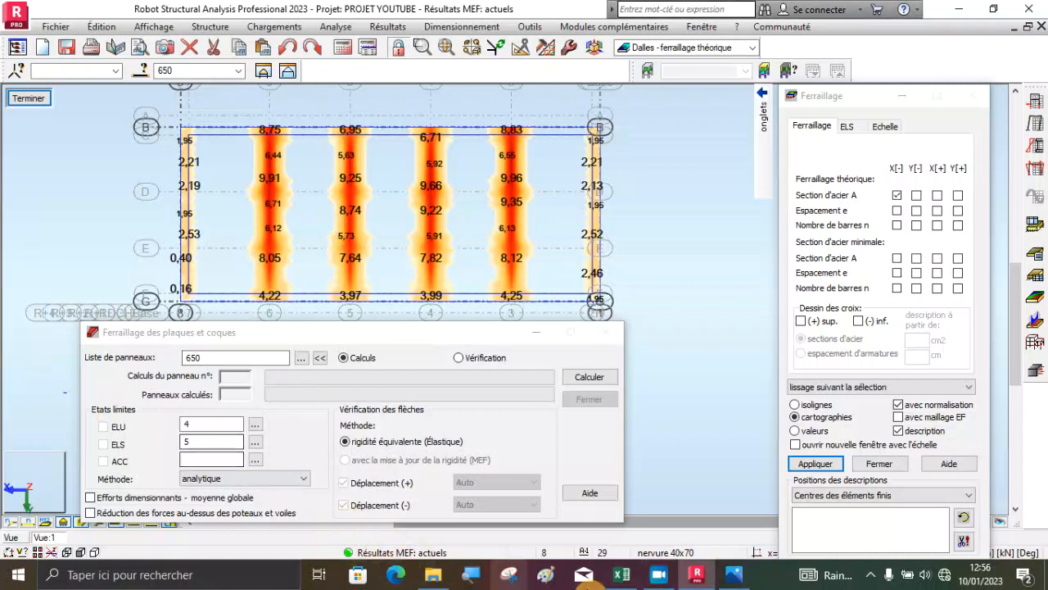
pyautogui.click(733, 574)
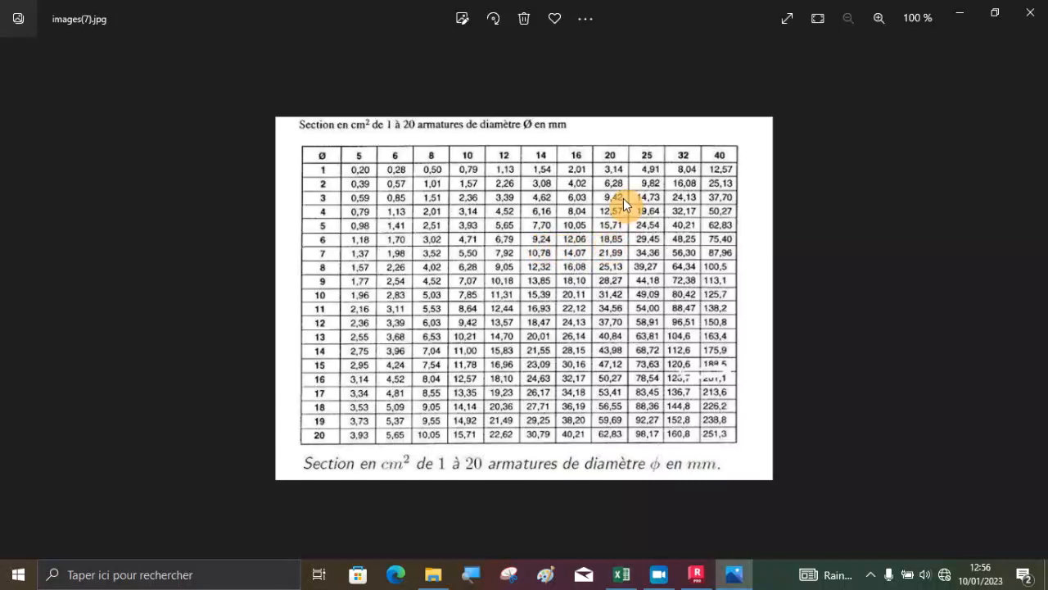
pyautogui.click(696, 574)
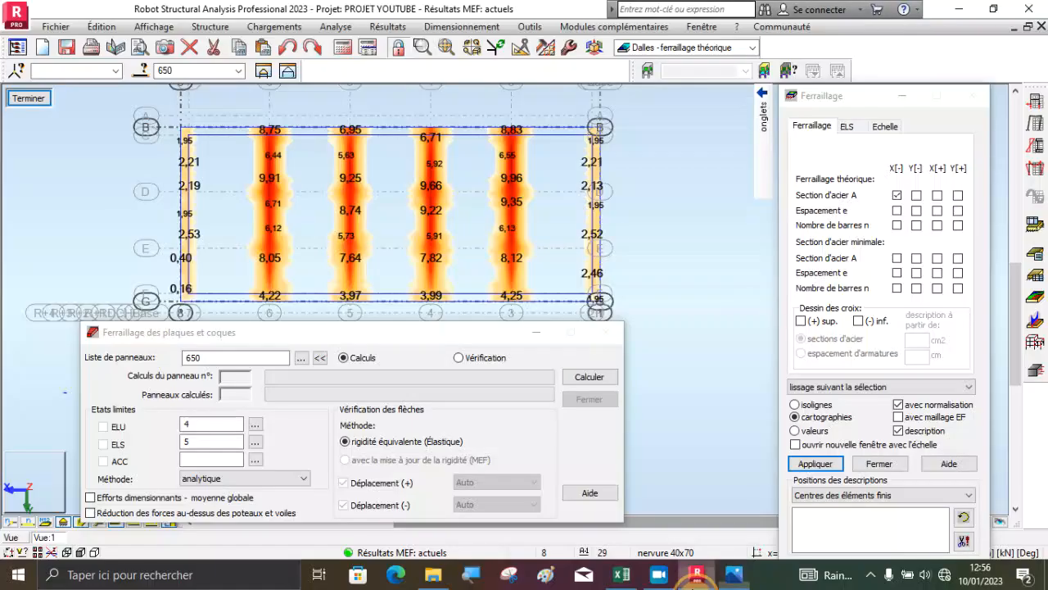
pyautogui.scroll(-2, 624, 304)
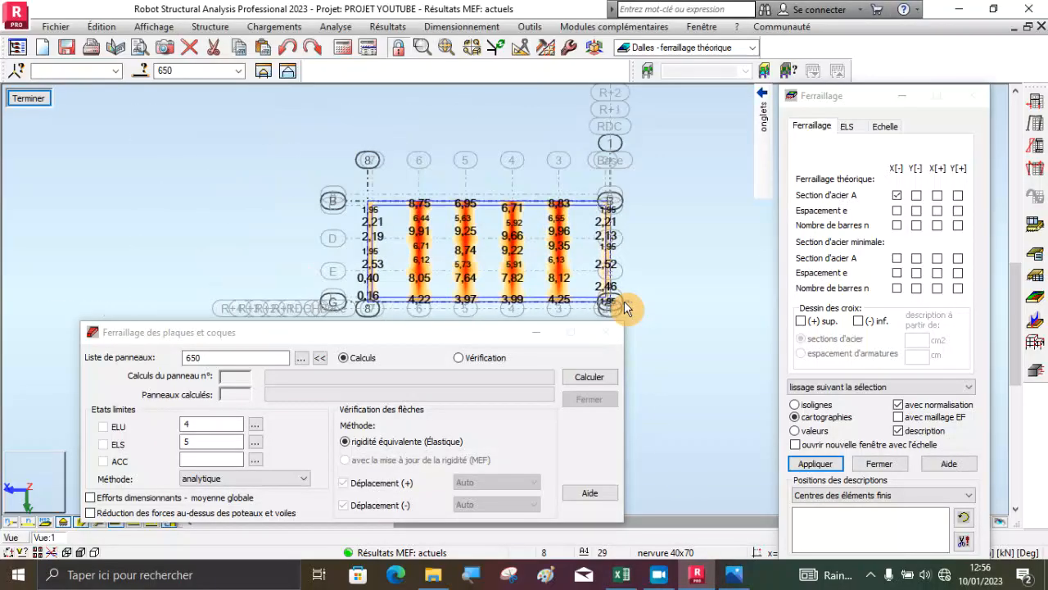
pyautogui.scroll(3, 603, 229)
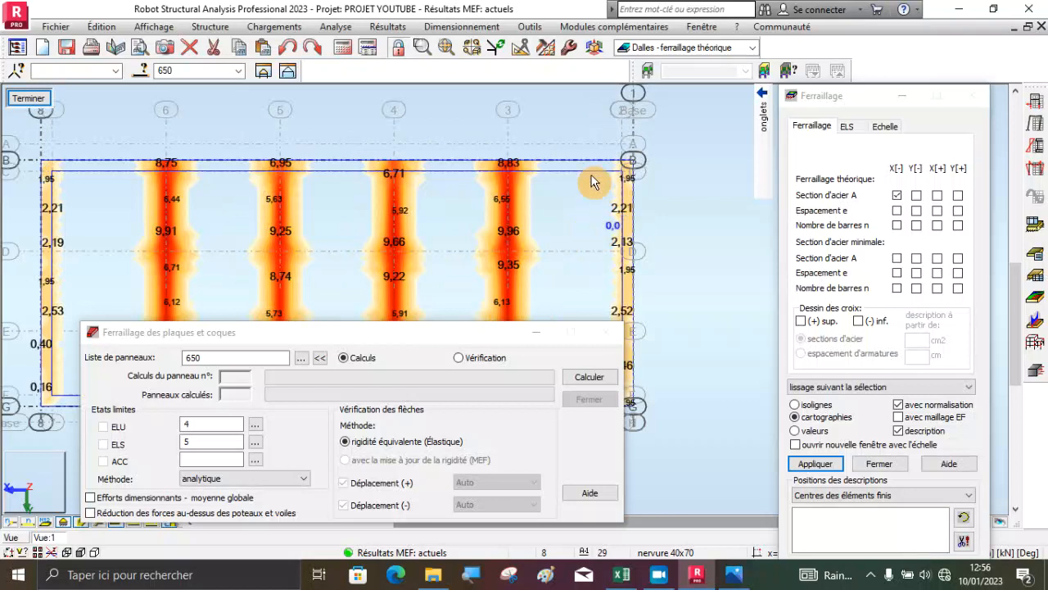
pyautogui.scroll(-2, 584, 149)
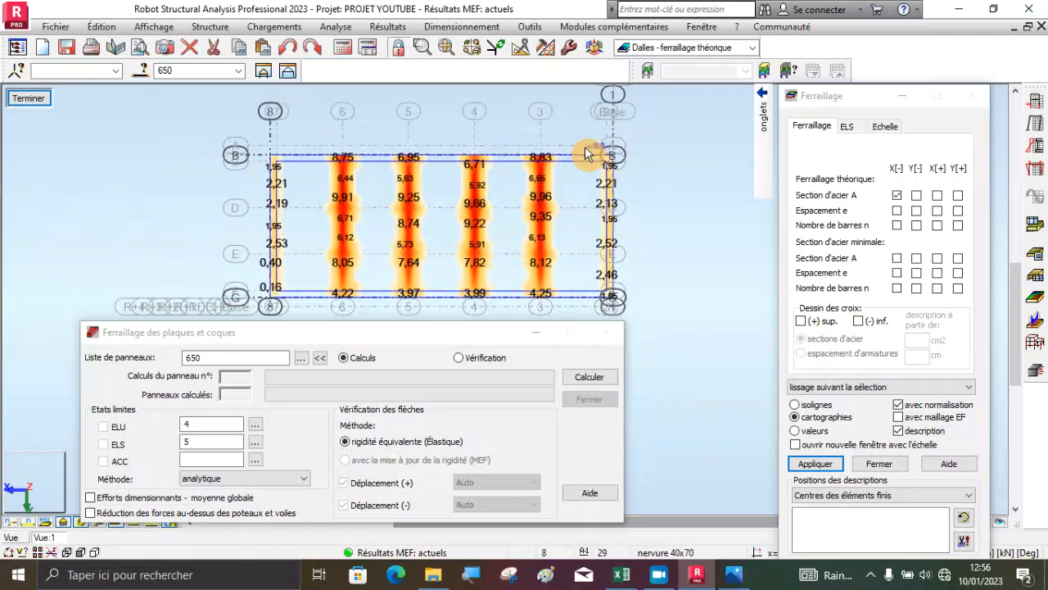
# Display the theoretical Y[-] steel section map on the raft and examine its values along axes D and E
pyautogui.click(916, 195)
pyautogui.click(814, 464)
pyautogui.scroll(2, 402, 246)
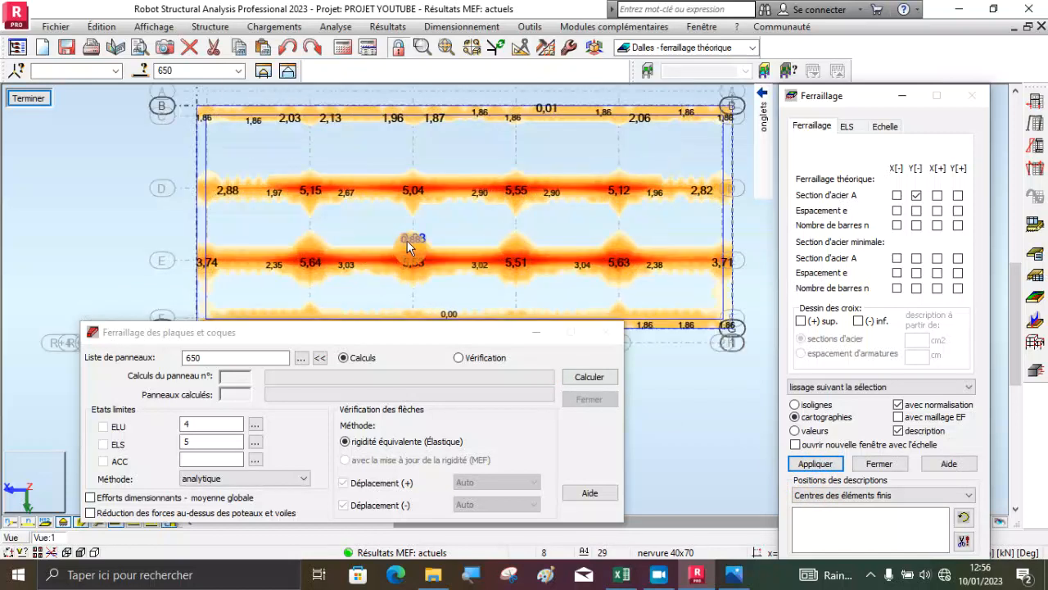
pyautogui.scroll(1, 491, 217)
pyautogui.scroll(1, 515, 211)
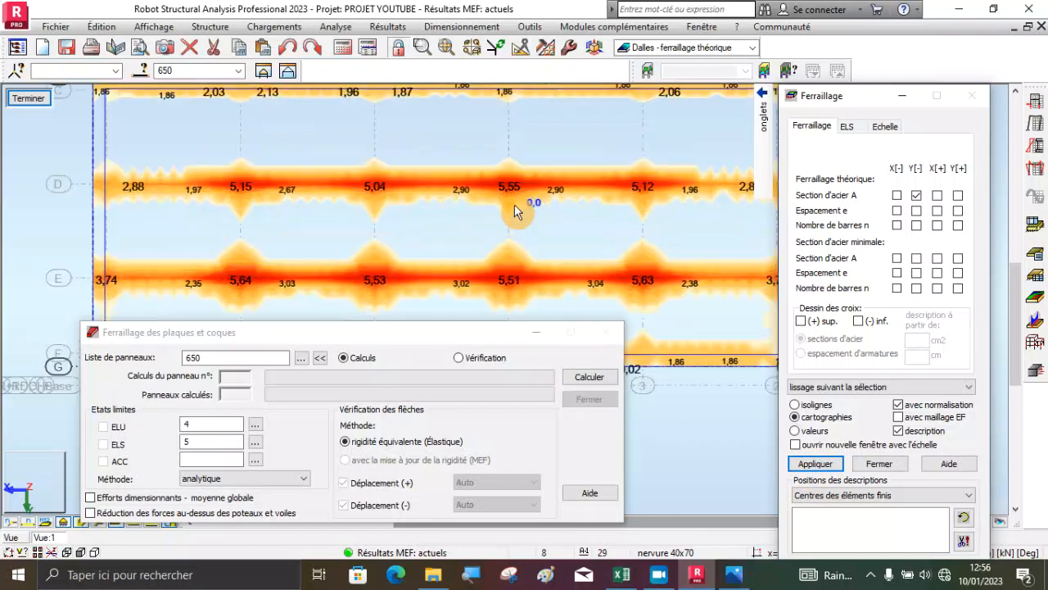
pyautogui.scroll(1, 515, 211)
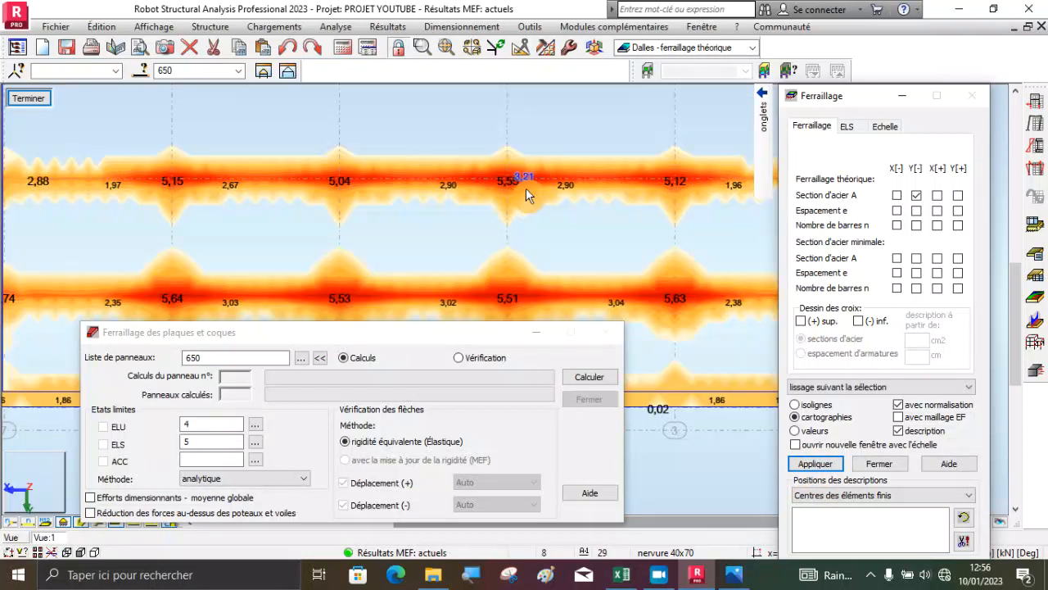
pyautogui.scroll(-3, 526, 188)
pyautogui.scroll(2, 361, 245)
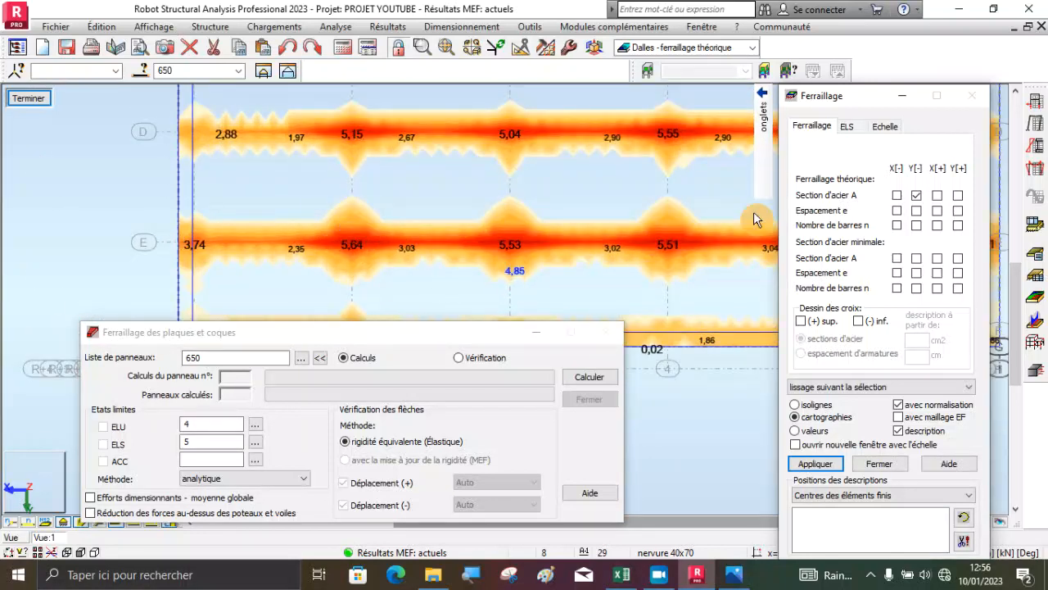
# Replace the Y[-] map with the theoretical X[+] steel section A map on the raft and view its values
pyautogui.click(937, 195)
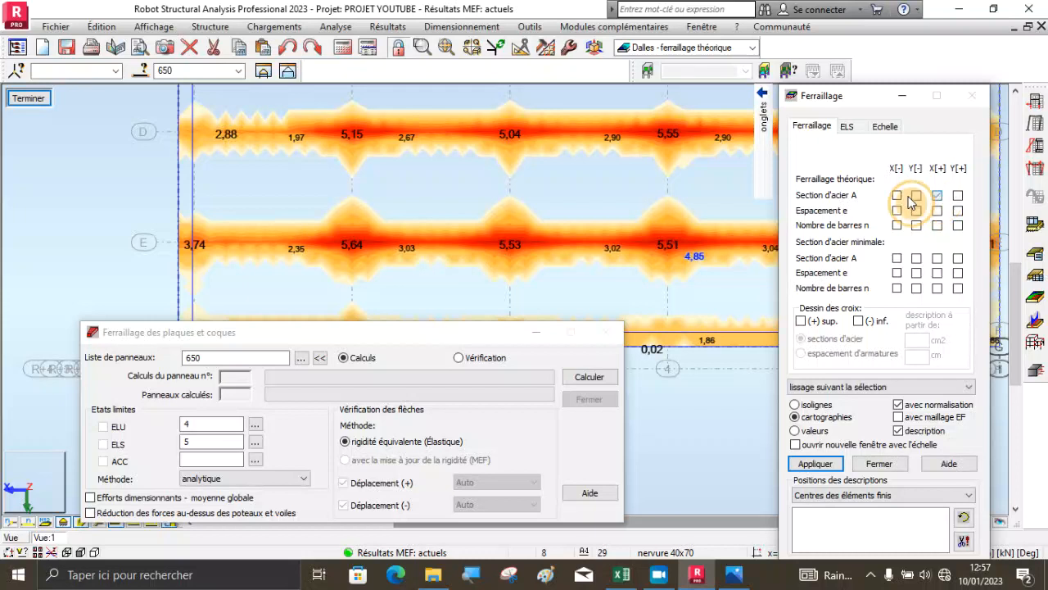
pyautogui.click(815, 463)
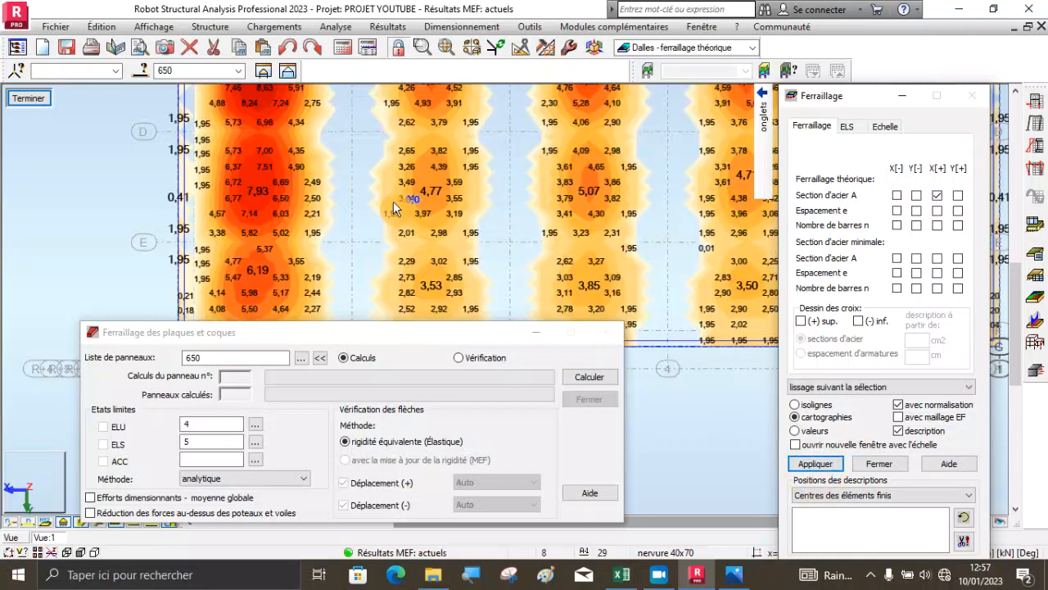
pyautogui.scroll(3, 594, 169)
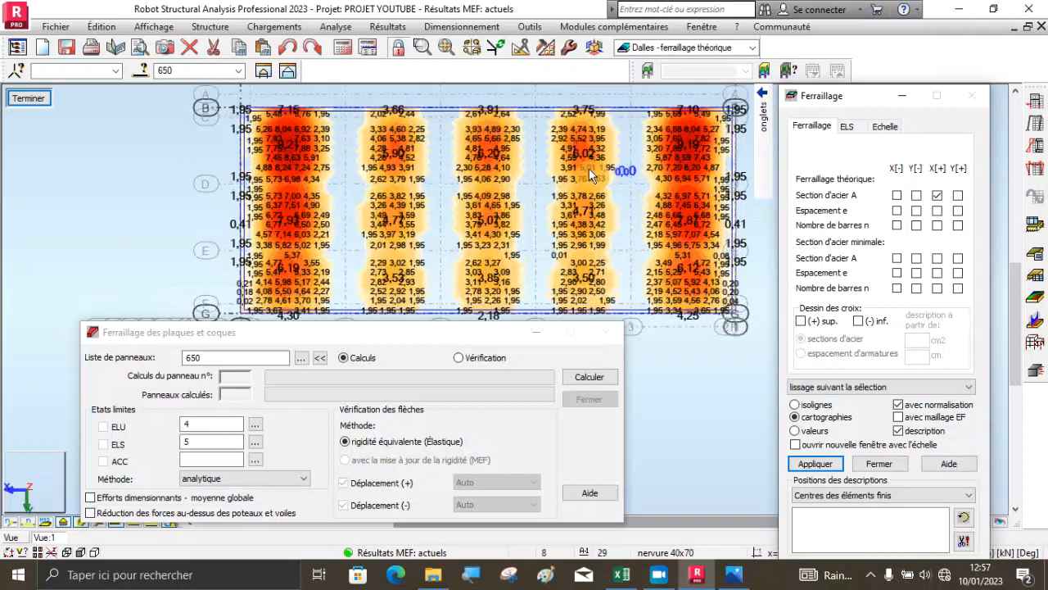
# Set the description positions to Points extrêmes sur panneaux and examine the extreme X[+] steel sections on the raft
pyautogui.click(843, 495)
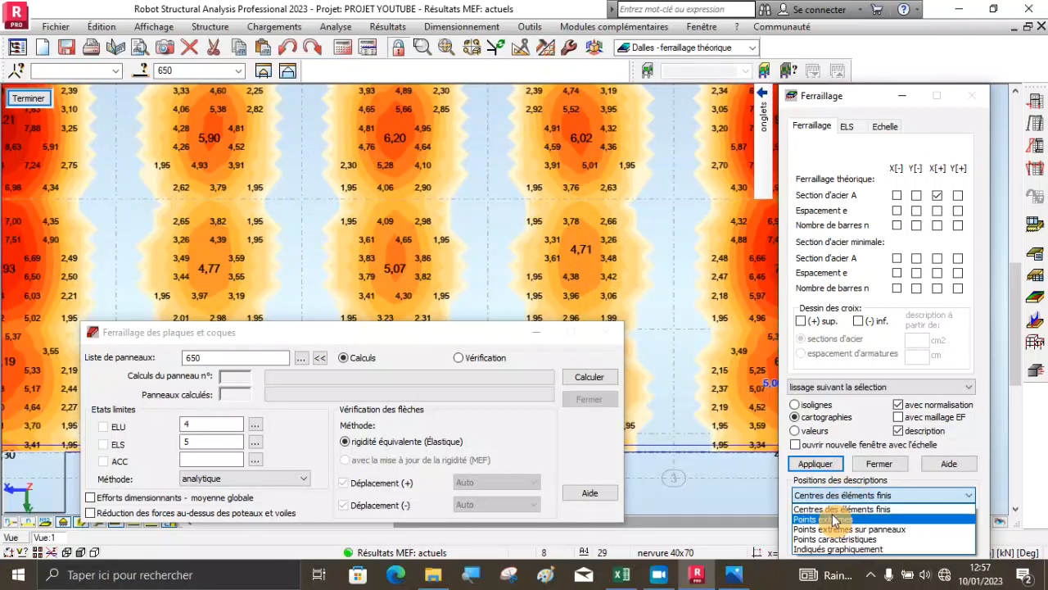
pyautogui.click(831, 530)
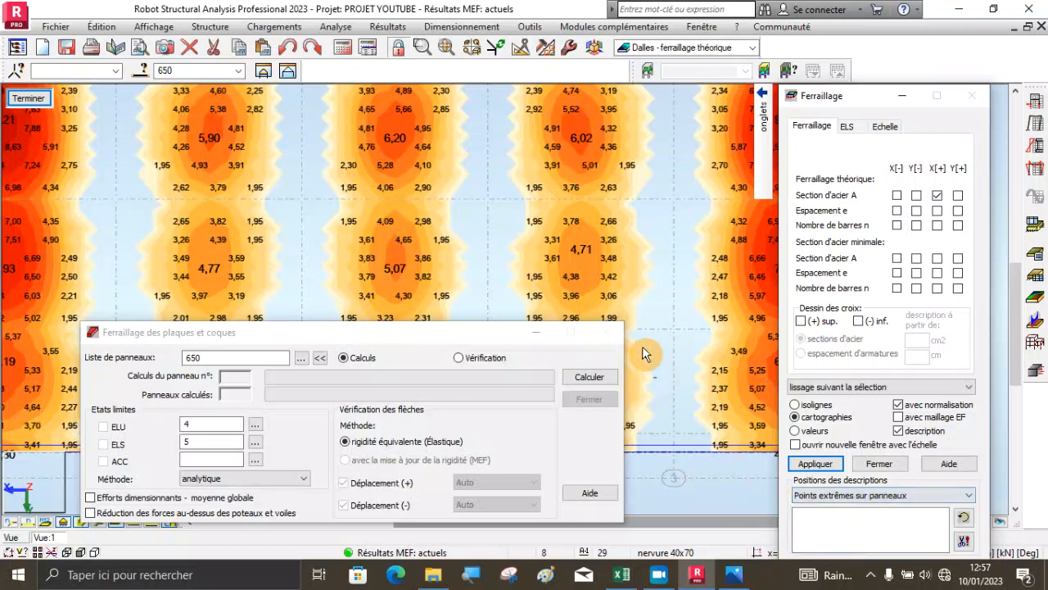
pyautogui.click(815, 463)
pyautogui.scroll(-2, 595, 249)
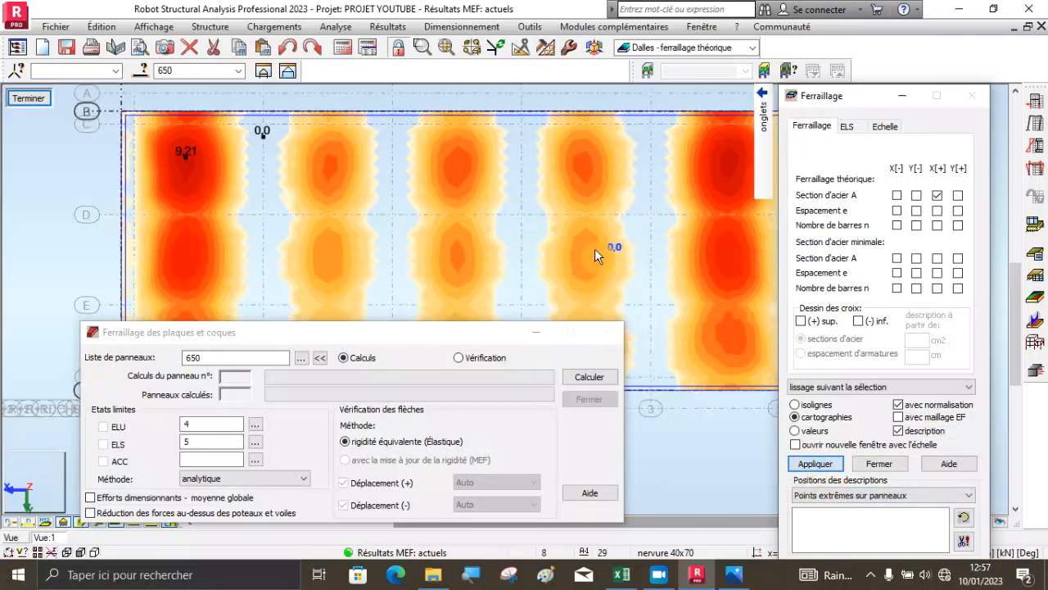
pyautogui.scroll(1, 314, 195)
pyautogui.scroll(3, 294, 166)
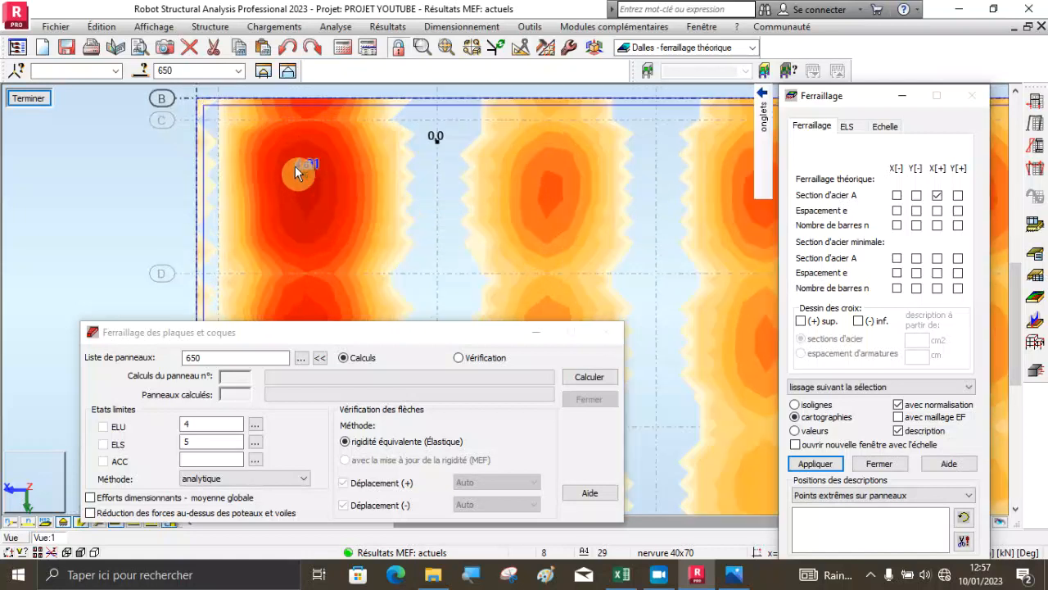
pyautogui.scroll(-4, 466, 139)
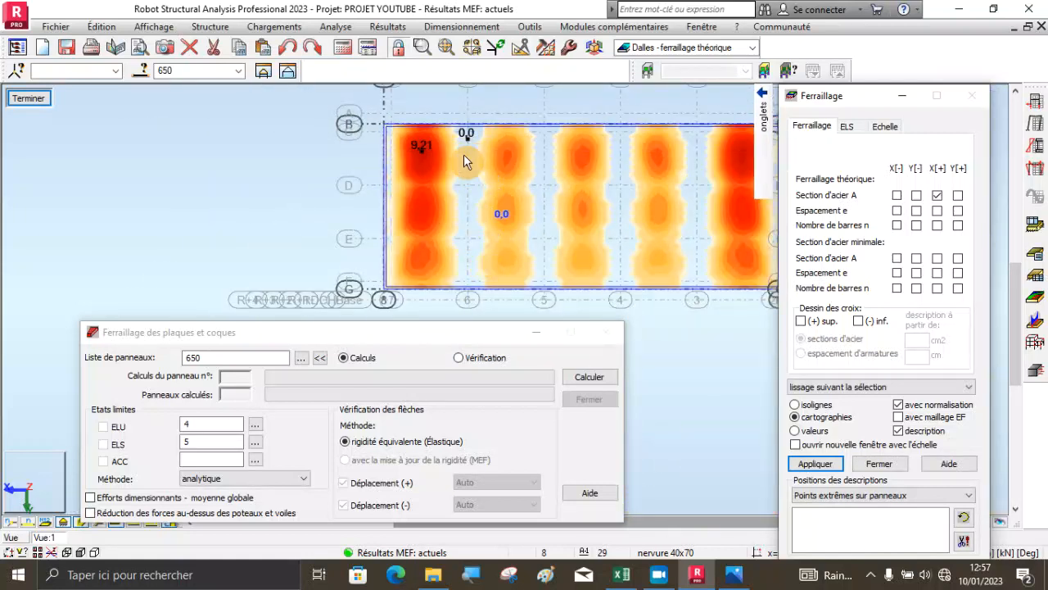
pyautogui.scroll(2, 469, 141)
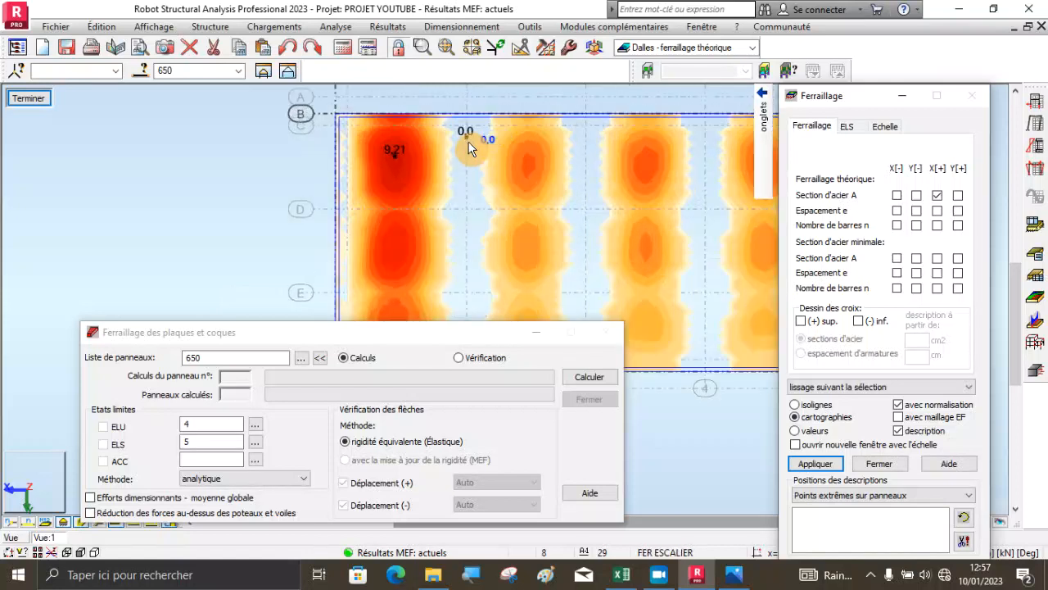
pyautogui.scroll(-1, 397, 128)
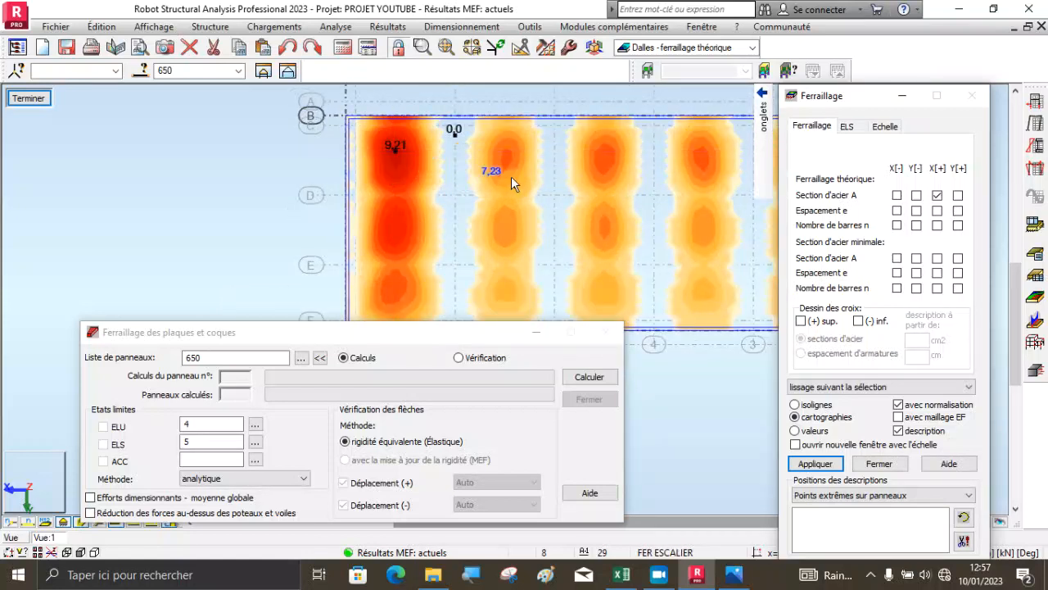
pyautogui.scroll(-2, 556, 188)
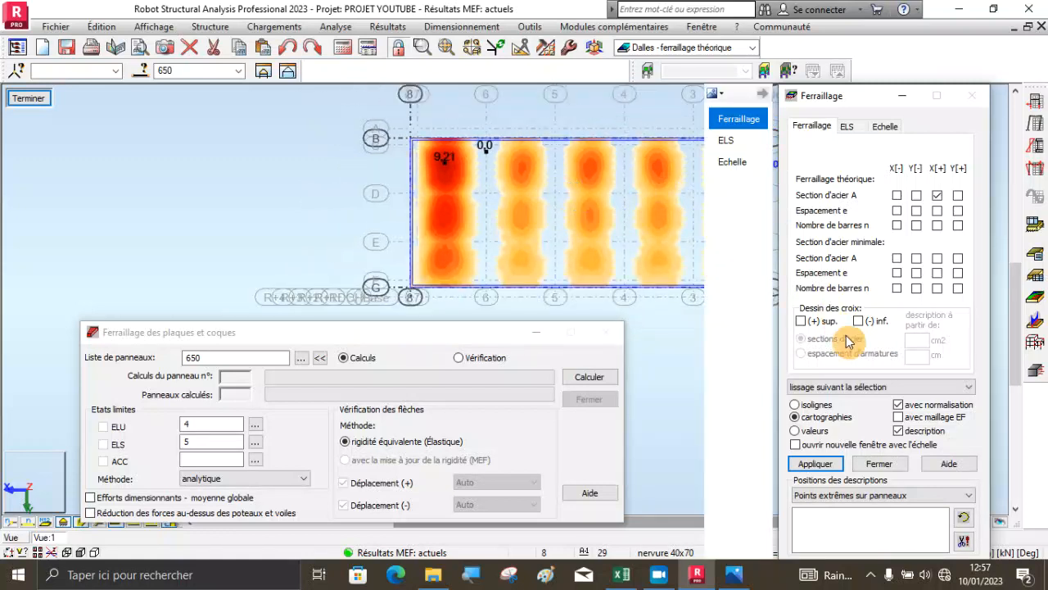
# Display the theoretical X[-] steel section A map and examine its extreme value along axis 3
pyautogui.click(897, 195)
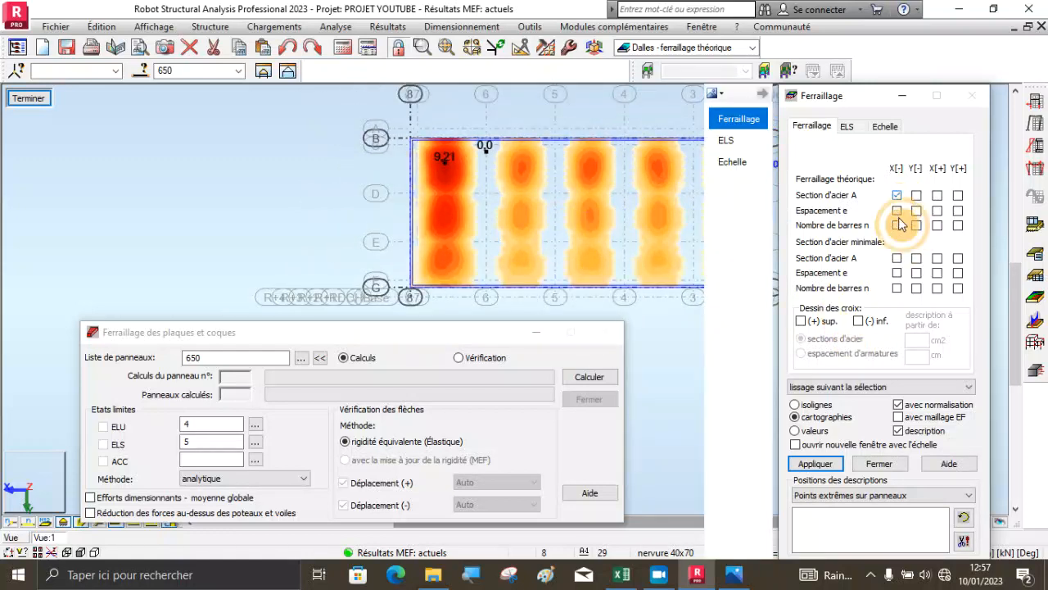
pyautogui.click(805, 465)
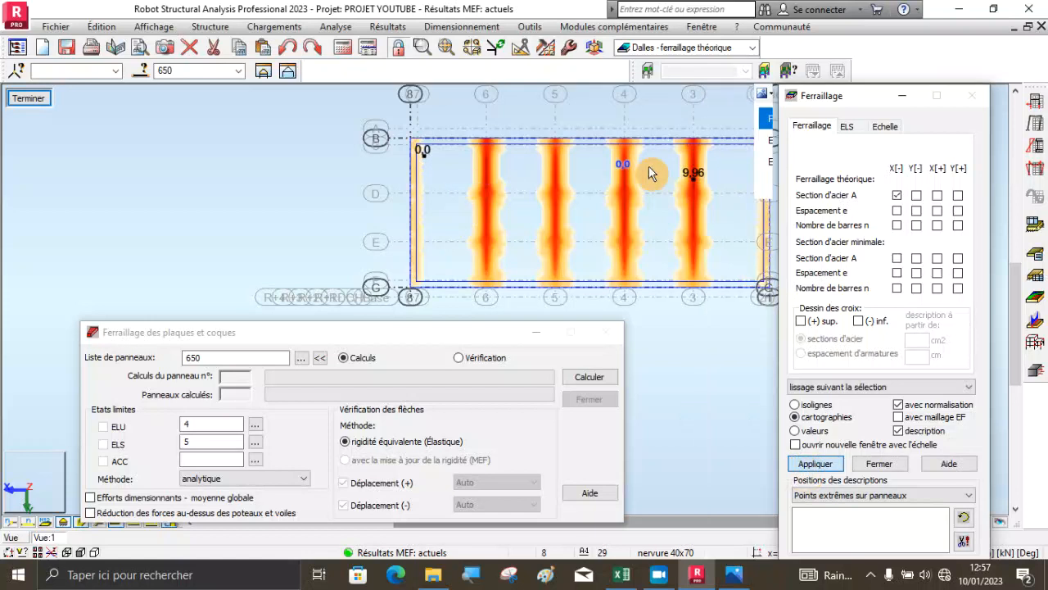
pyautogui.scroll(3, 686, 185)
pyautogui.scroll(-2, 554, 188)
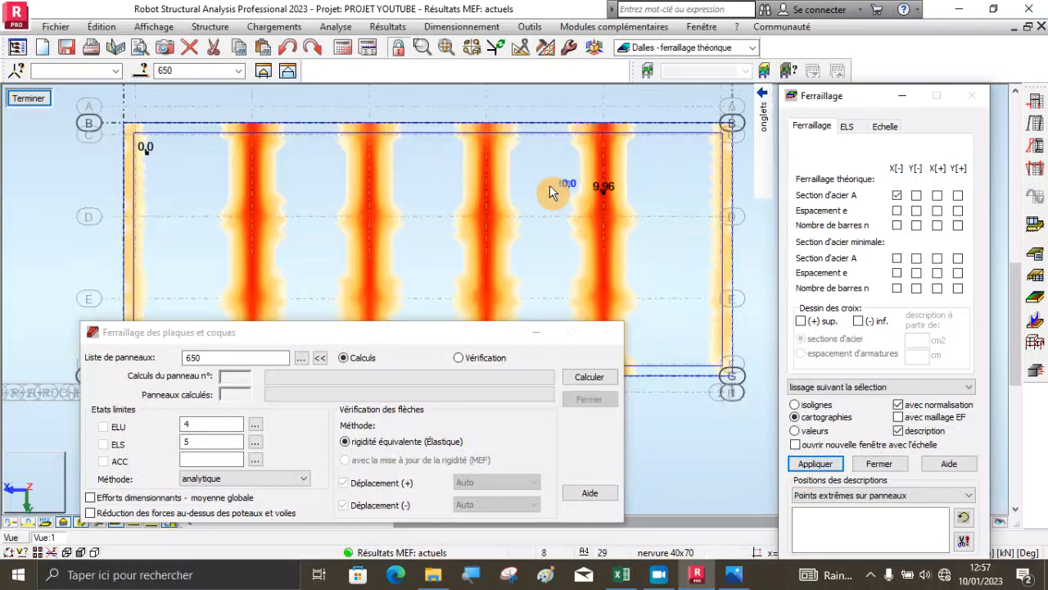
pyautogui.scroll(3, 591, 197)
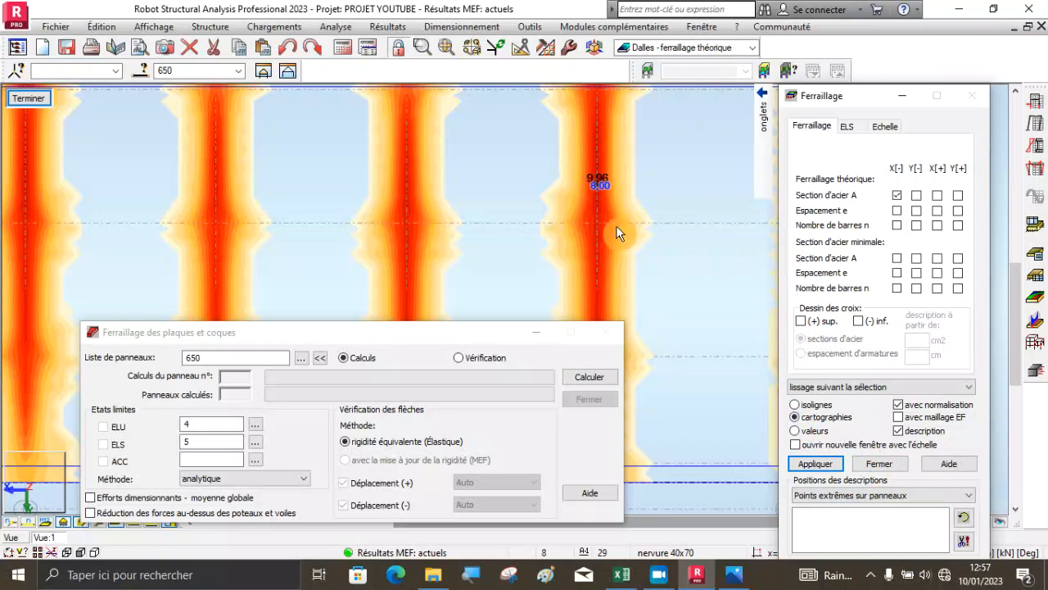
# Check the maximum X[-] steel section against the bar section table in images(7).jpg in the photo viewer, and return to Robot
pyautogui.click(748, 582)
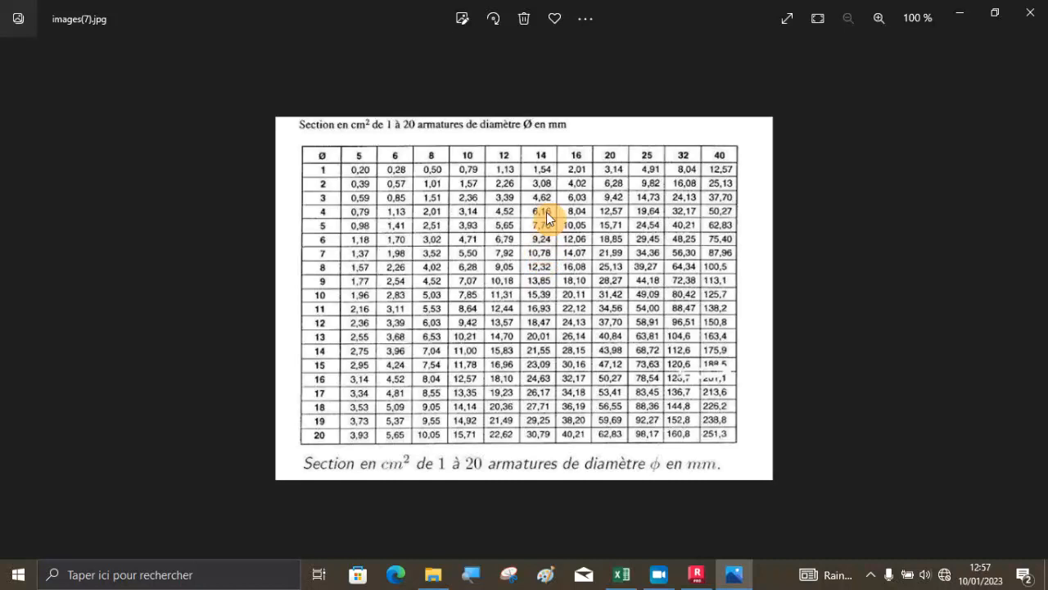
pyautogui.click(701, 578)
pyautogui.scroll(-5, 614, 219)
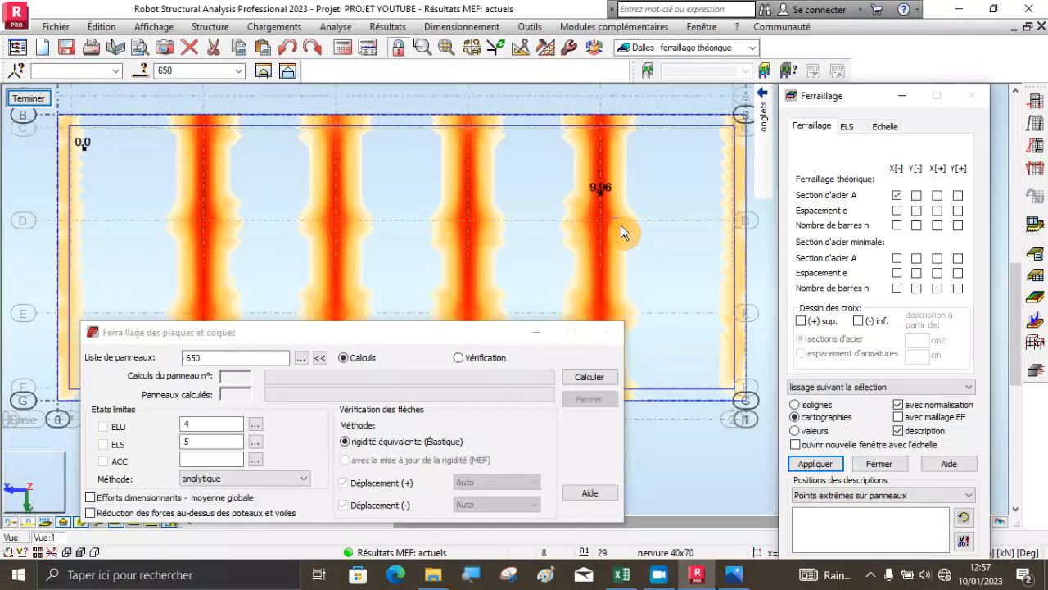
# Display the theoretical X[+] steel section A map again and examine the peak in the end bay near axis 8
pyautogui.click(938, 196)
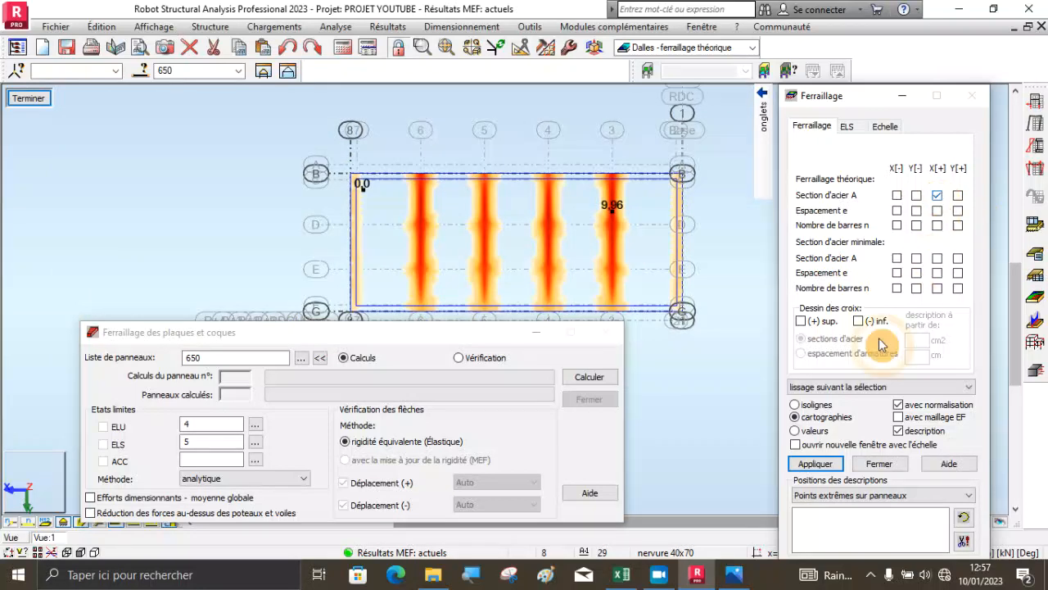
pyautogui.click(822, 465)
pyautogui.scroll(3, 378, 197)
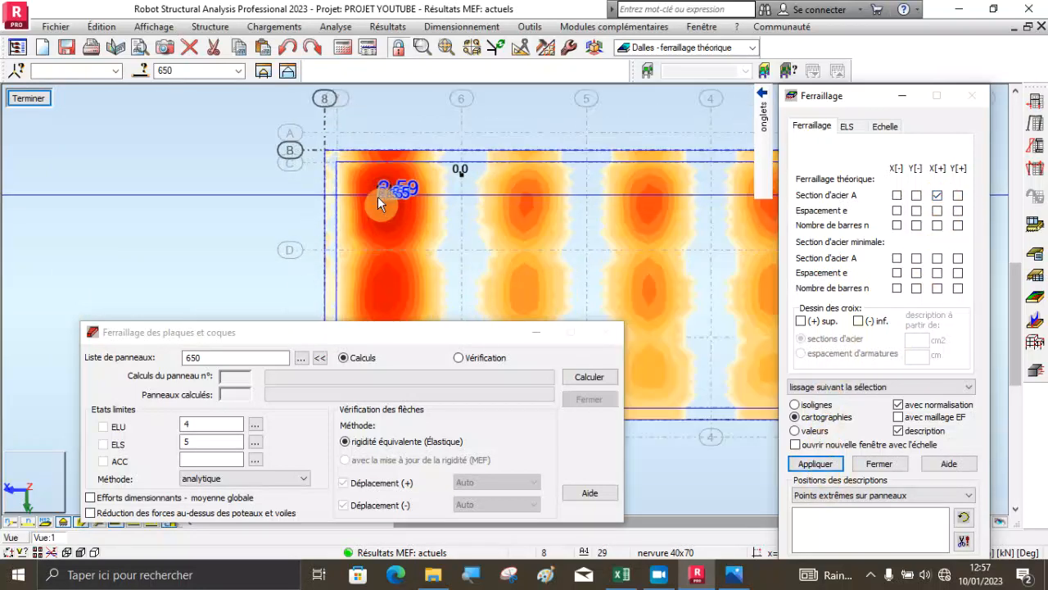
pyautogui.scroll(-3, 411, 181)
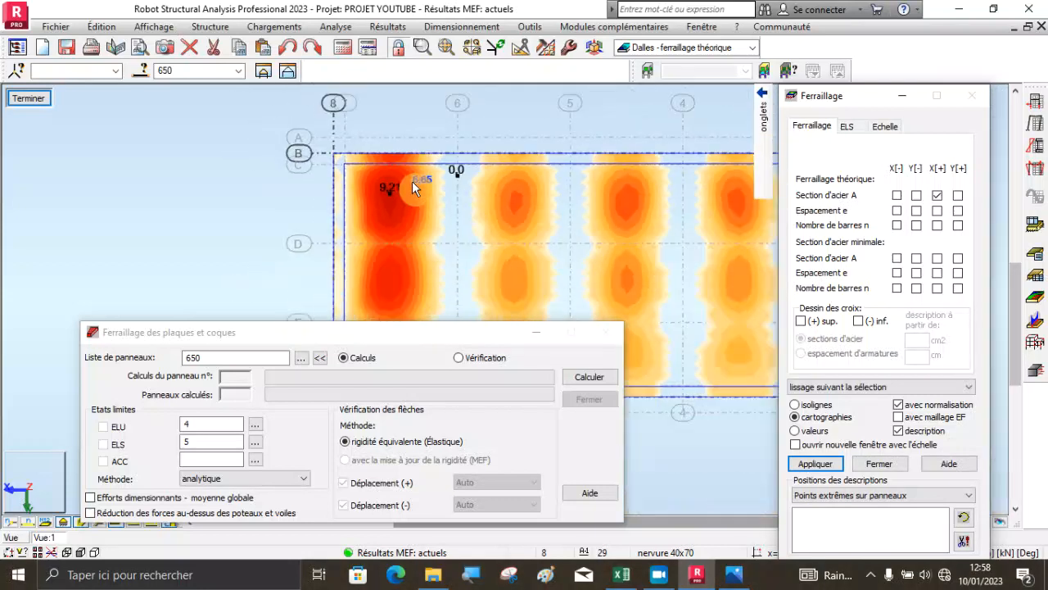
pyautogui.scroll(2, 412, 187)
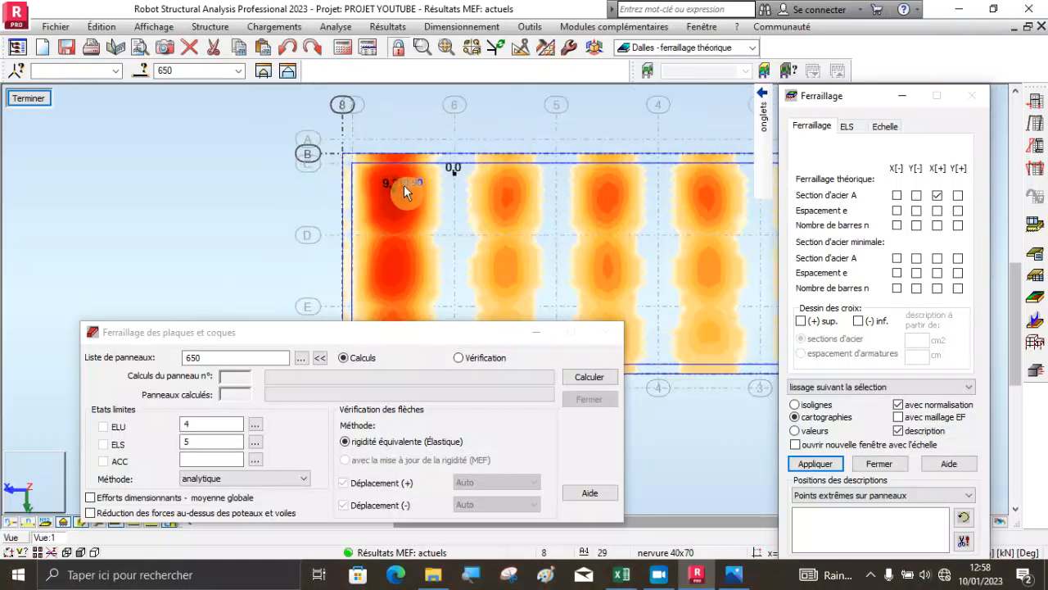
pyautogui.scroll(2, 404, 186)
pyautogui.scroll(-1, 411, 180)
pyautogui.scroll(-3, 414, 186)
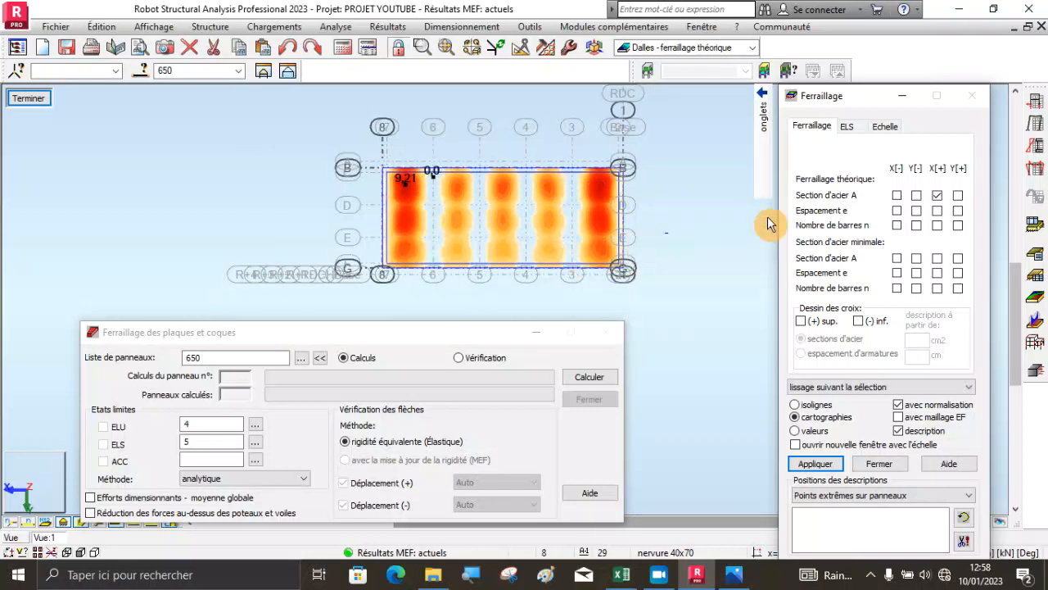
# Leave the theoretical slab reinforcement layout and switch to the Géométrie layout
pyautogui.moveTo(854, 101); pyautogui.dragTo(842, 90)
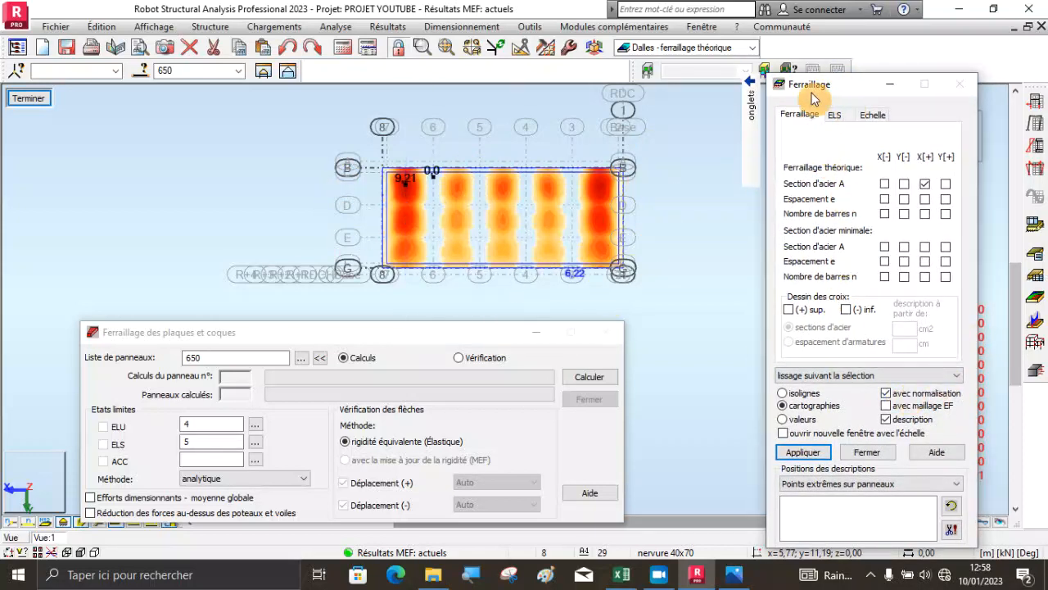
pyautogui.moveTo(727, 90)
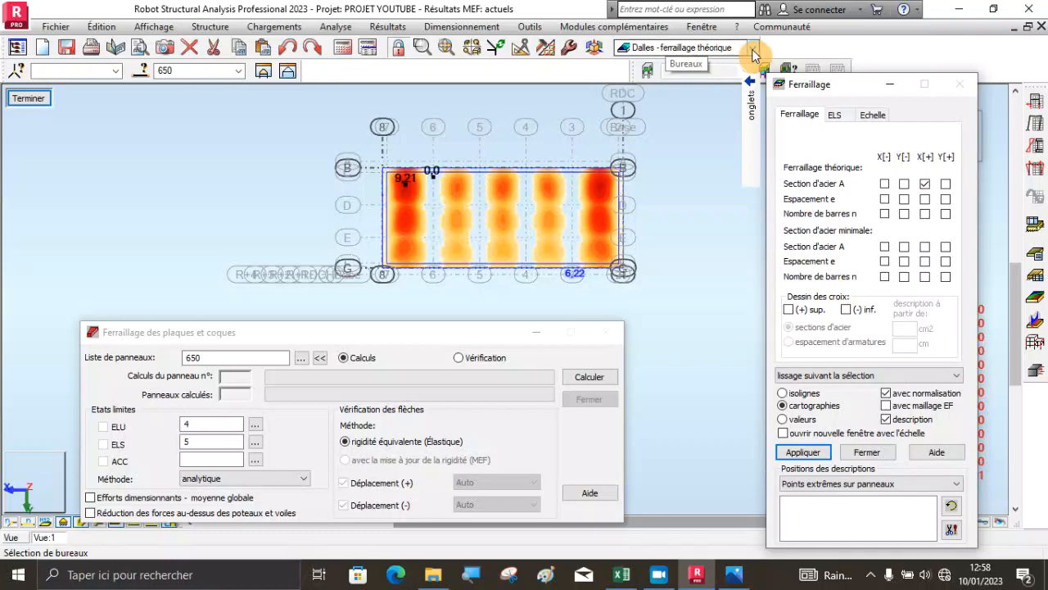
pyautogui.click(753, 55)
pyautogui.click(699, 71)
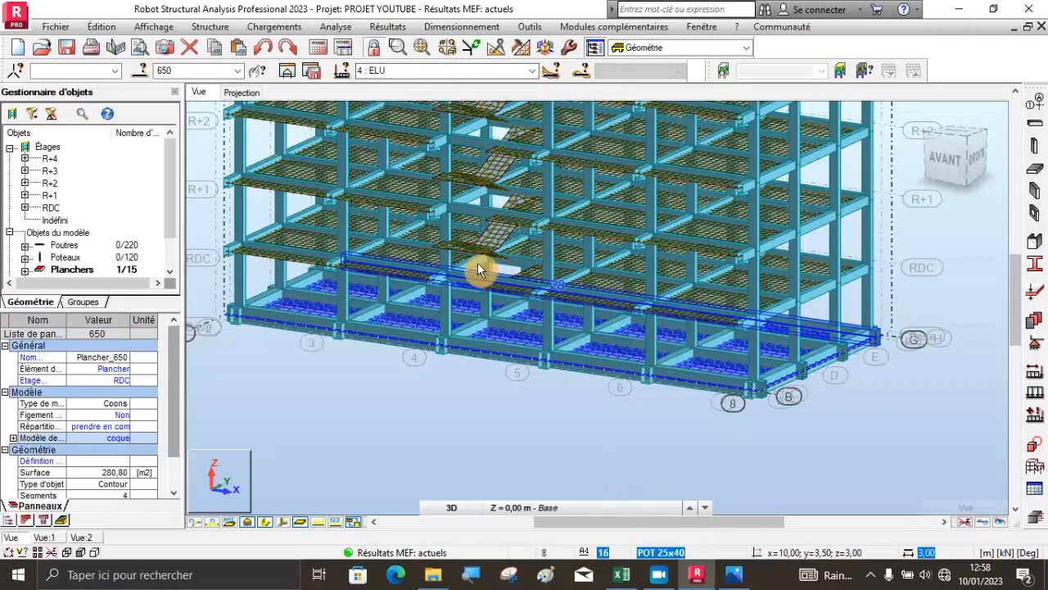
# Open the real slab reinforcement design for raft panel 650 and view its X- reinforcement map
pyautogui.click(449, 28)
pyautogui.click(488, 198)
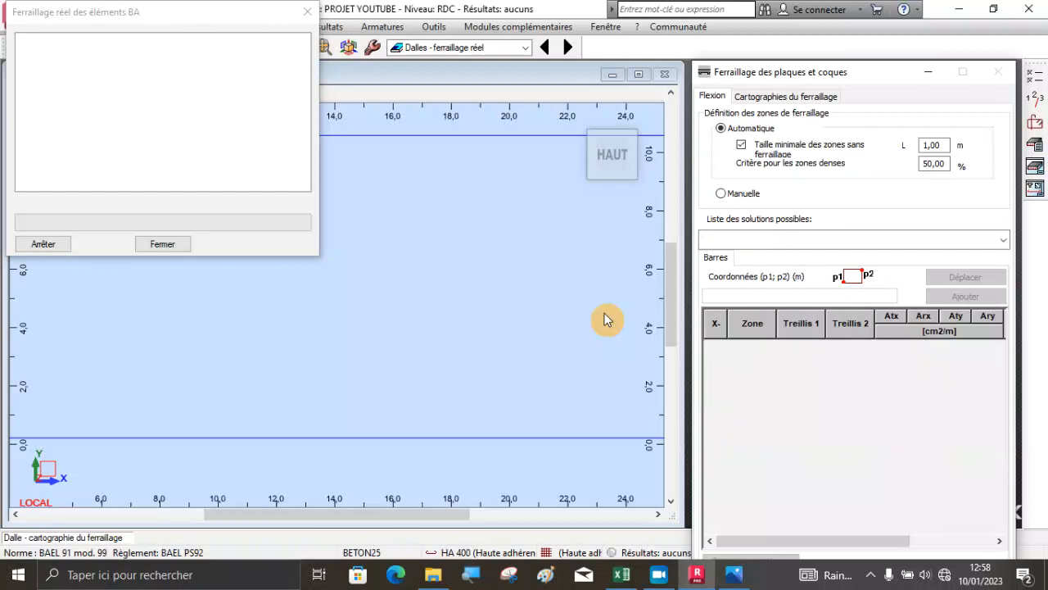
pyautogui.scroll(-1, 604, 311)
pyautogui.scroll(-2, 456, 308)
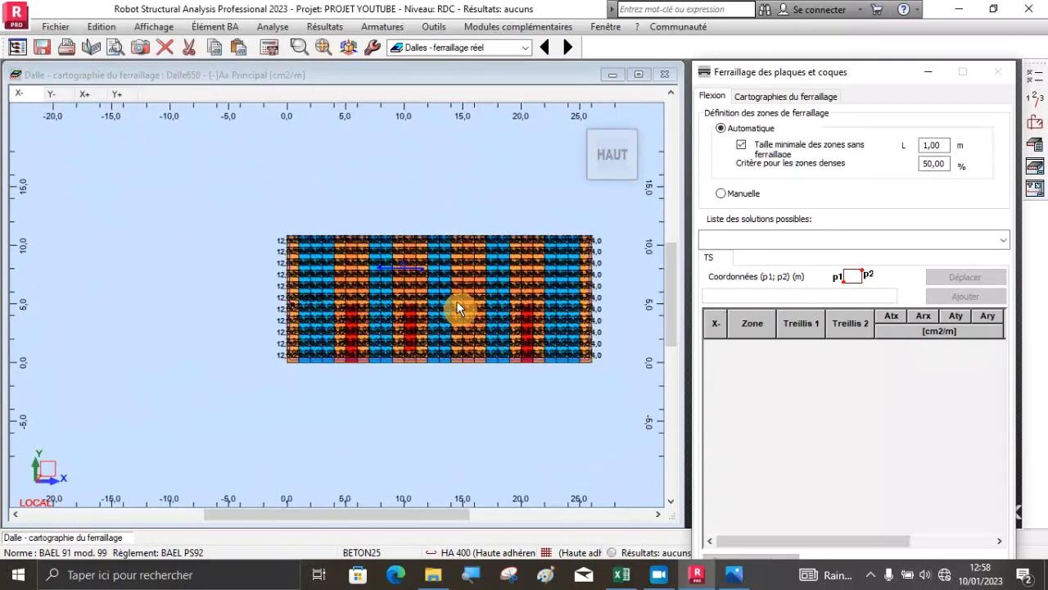
pyautogui.scroll(2, 510, 307)
pyautogui.scroll(-1, 442, 295)
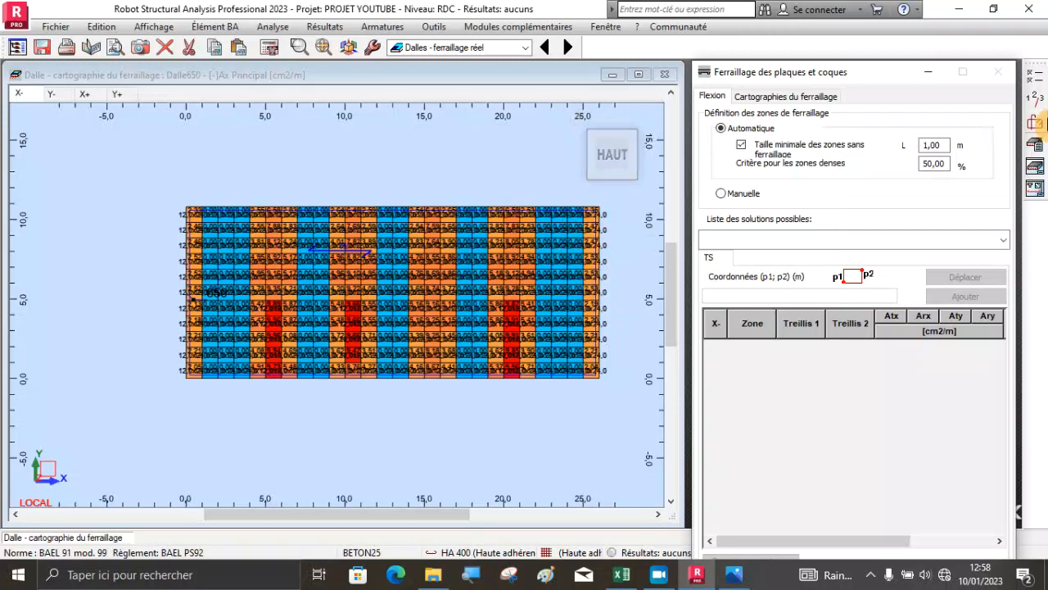
# Exclude the 6, 8, 10, 12 and 14 mm bars from the available diameters in the calculation options
pyautogui.click(1043, 86)
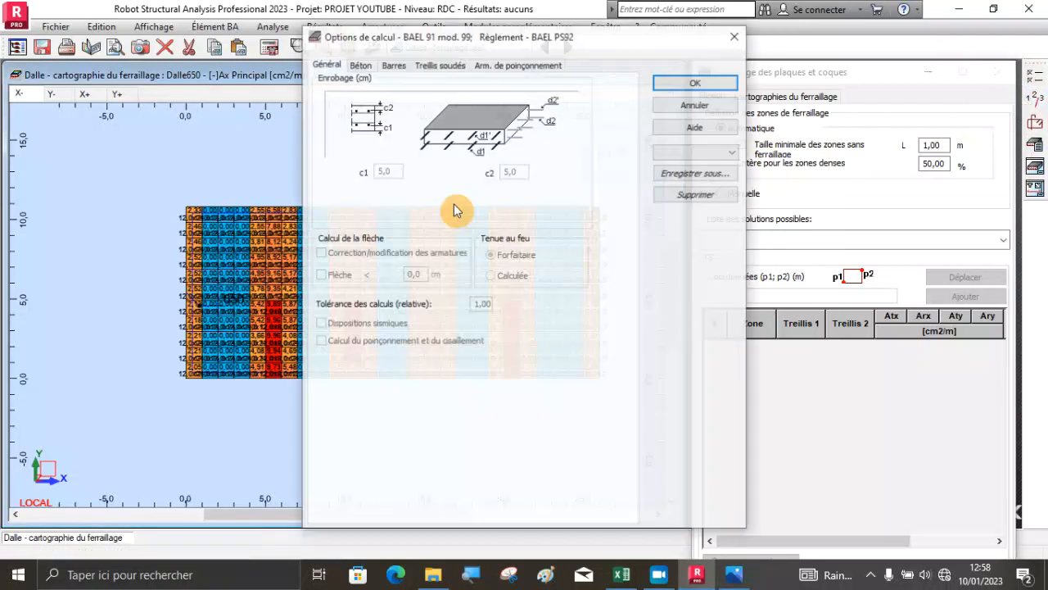
pyautogui.click(360, 65)
pyautogui.click(393, 64)
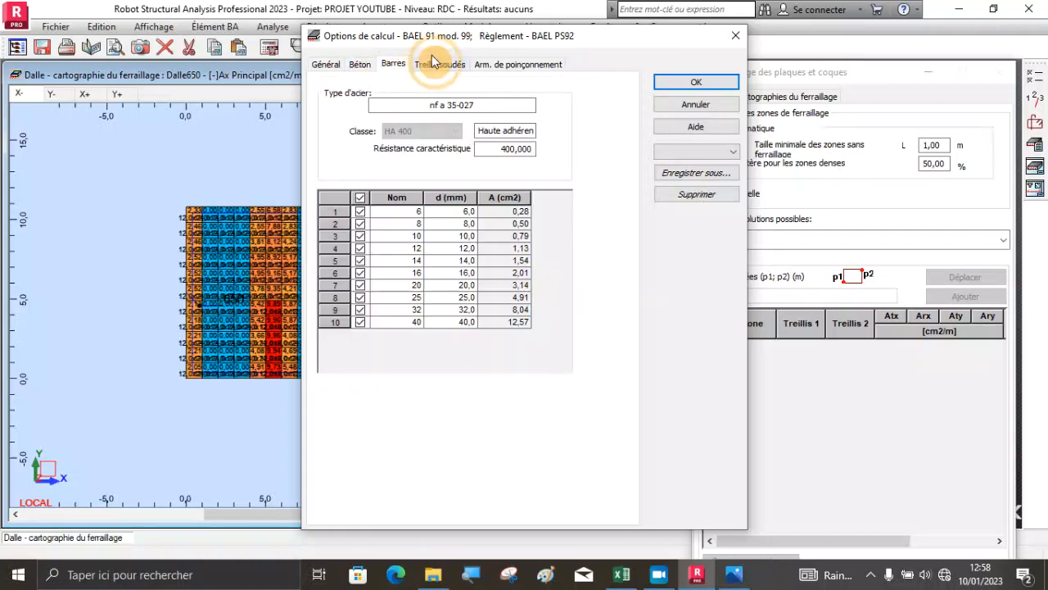
pyautogui.click(360, 212)
pyautogui.click(361, 236)
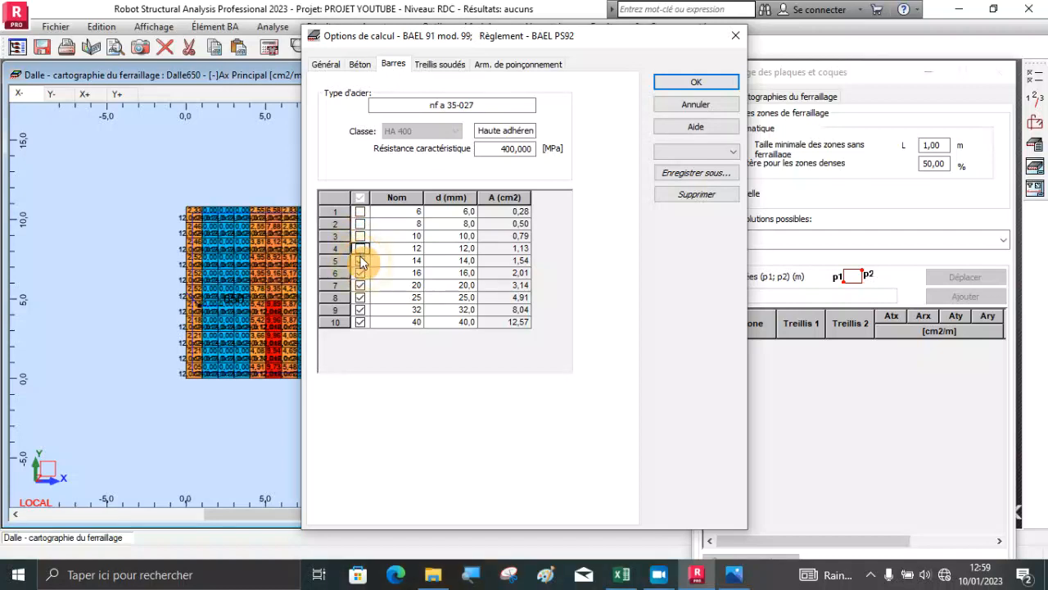
pyautogui.click(361, 261)
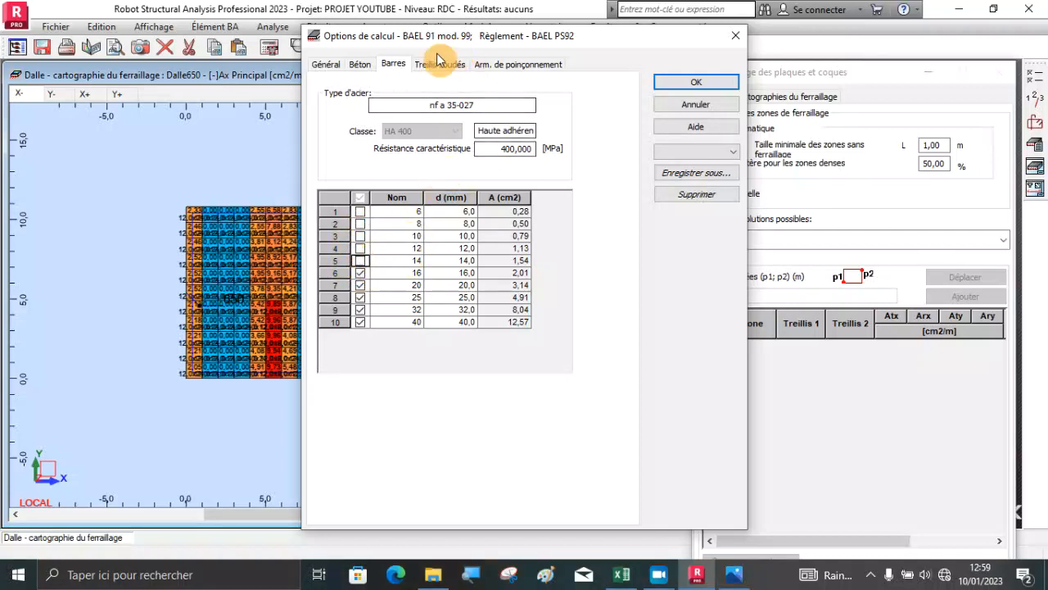
pyautogui.click(721, 85)
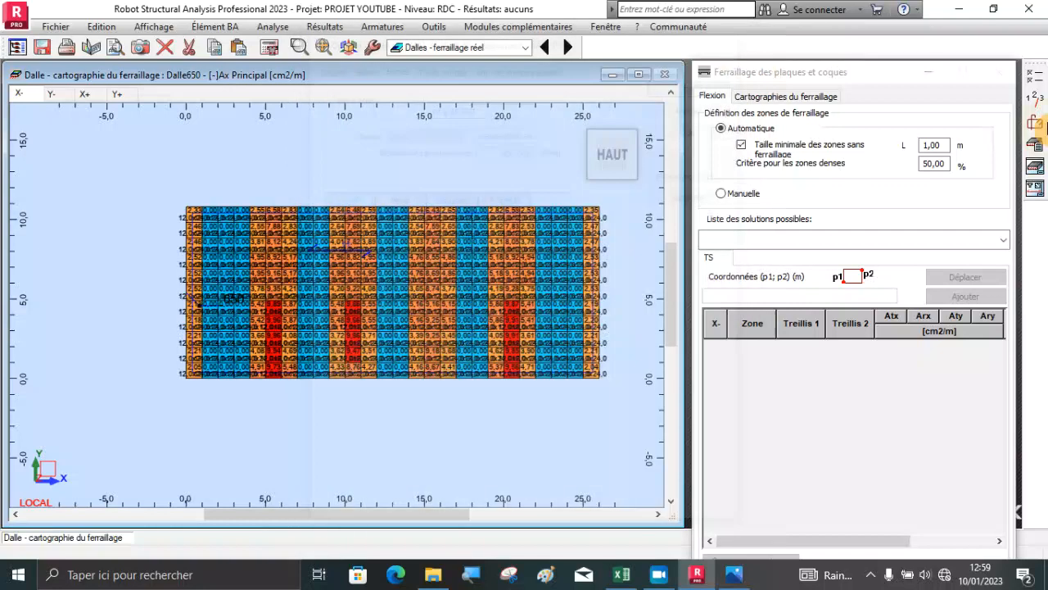
# Set the reinforcement pattern mode to Barres, keep the Par dalle option, and review the bar, secondary and shape settings
pyautogui.click(1033, 148)
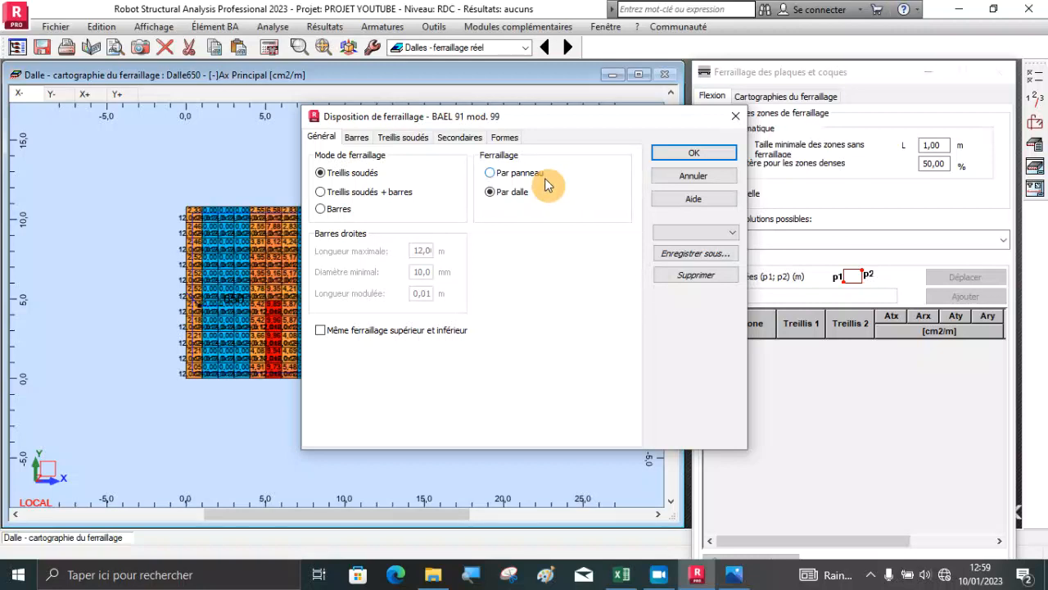
pyautogui.click(321, 209)
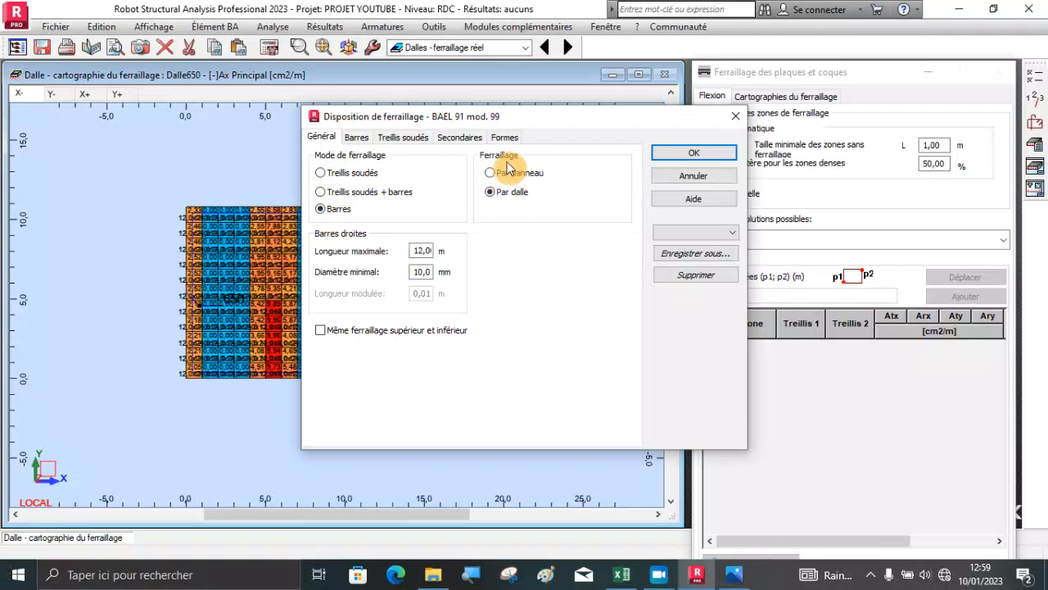
pyautogui.click(357, 137)
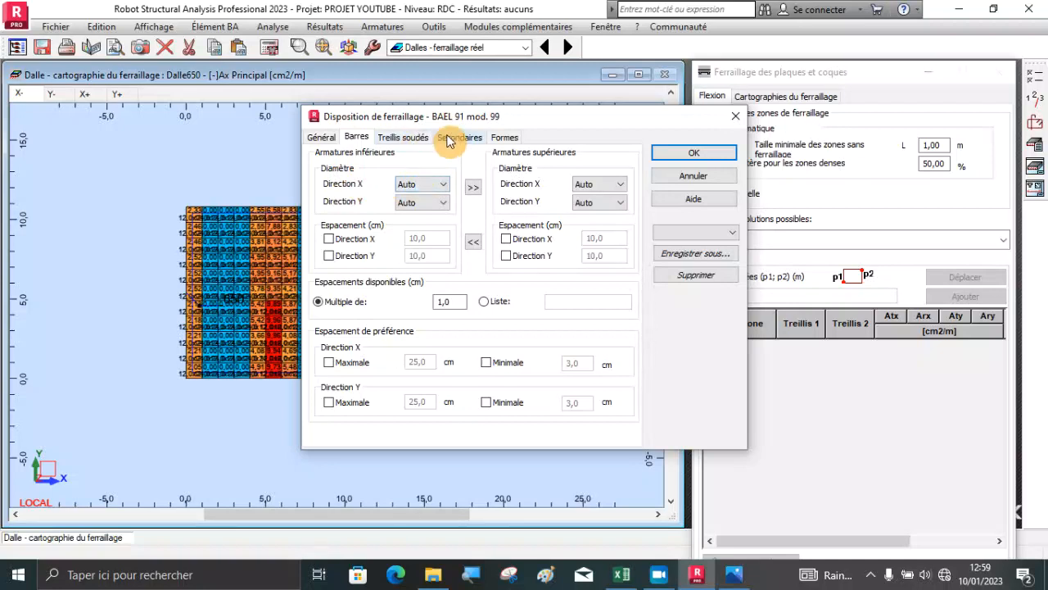
pyautogui.click(470, 139)
pyautogui.click(501, 138)
pyautogui.click(688, 149)
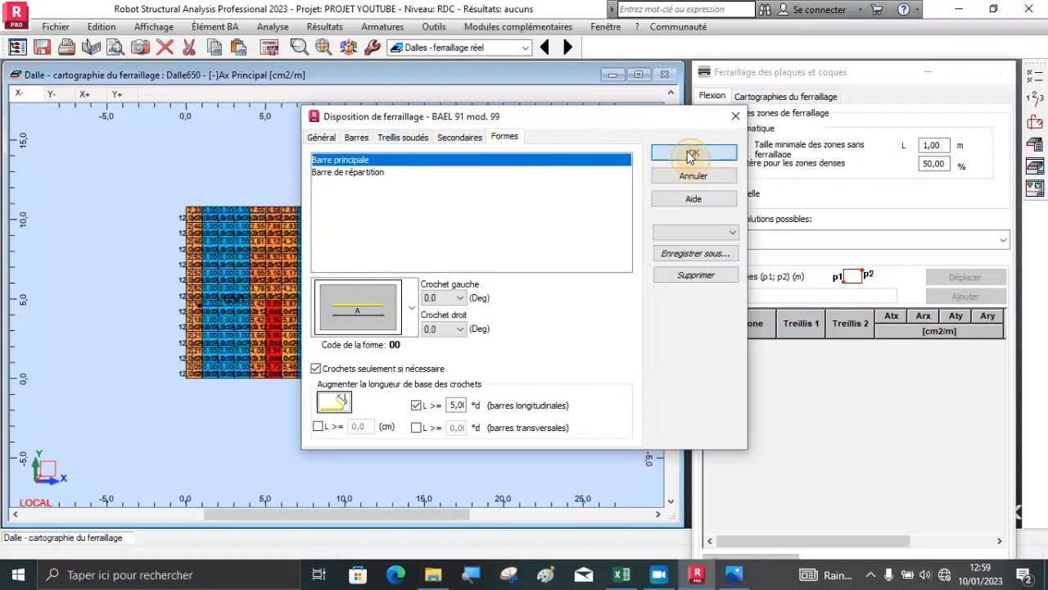
# Calculate the real bar reinforcement for panel 650 and view the X- solution on its map
pyautogui.click(272, 52)
pyautogui.click(581, 358)
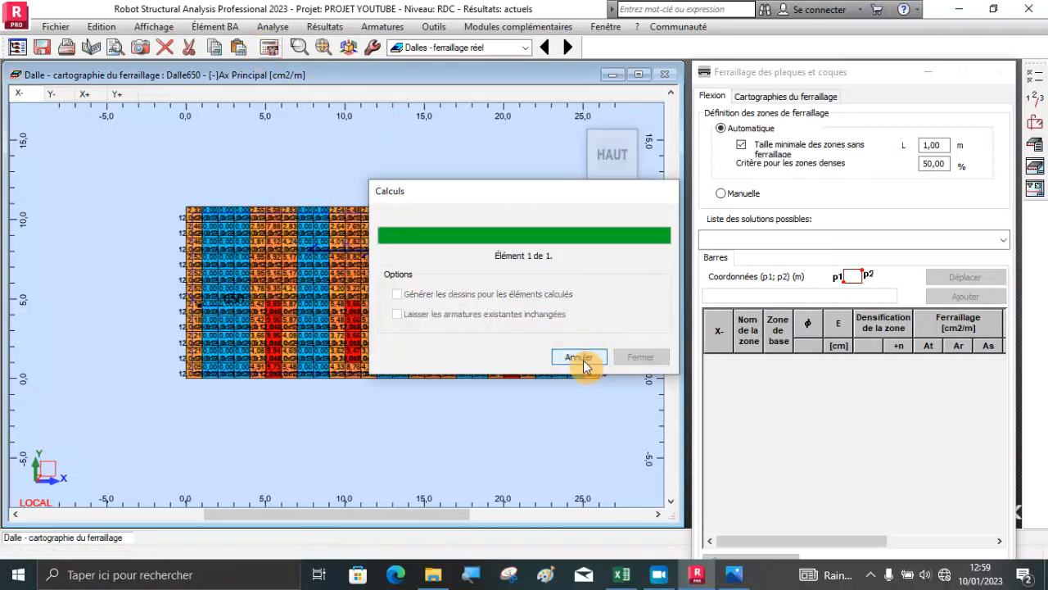
pyautogui.scroll(2, 568, 291)
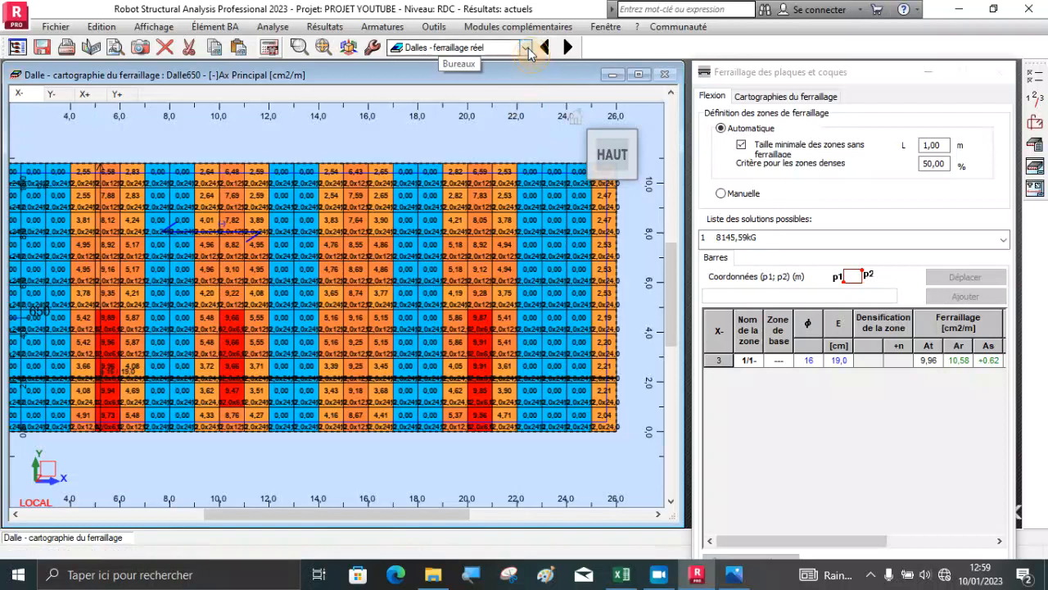
# Switch to the Dalles - ferraillage layout and inspect the generated bar mesh of the raft in plan
pyautogui.click(525, 48)
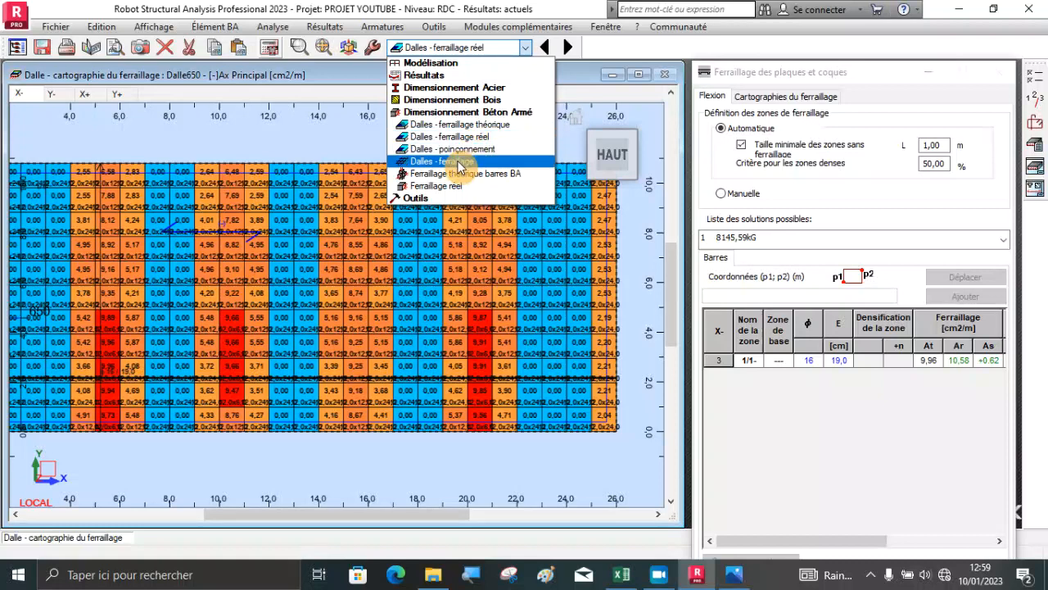
pyautogui.click(460, 162)
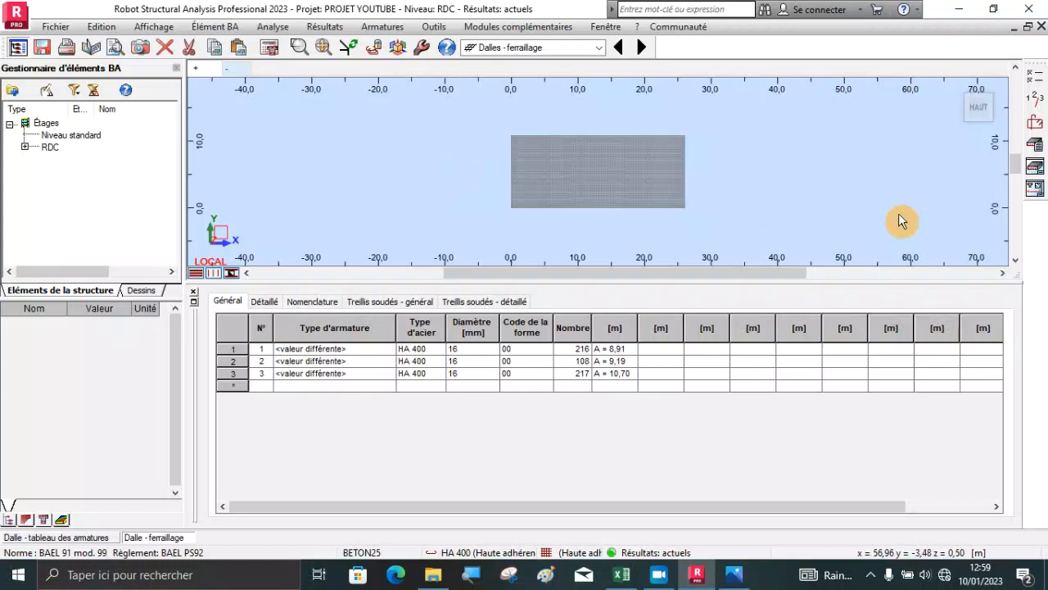
pyautogui.scroll(2, 726, 182)
pyautogui.scroll(5, 417, 205)
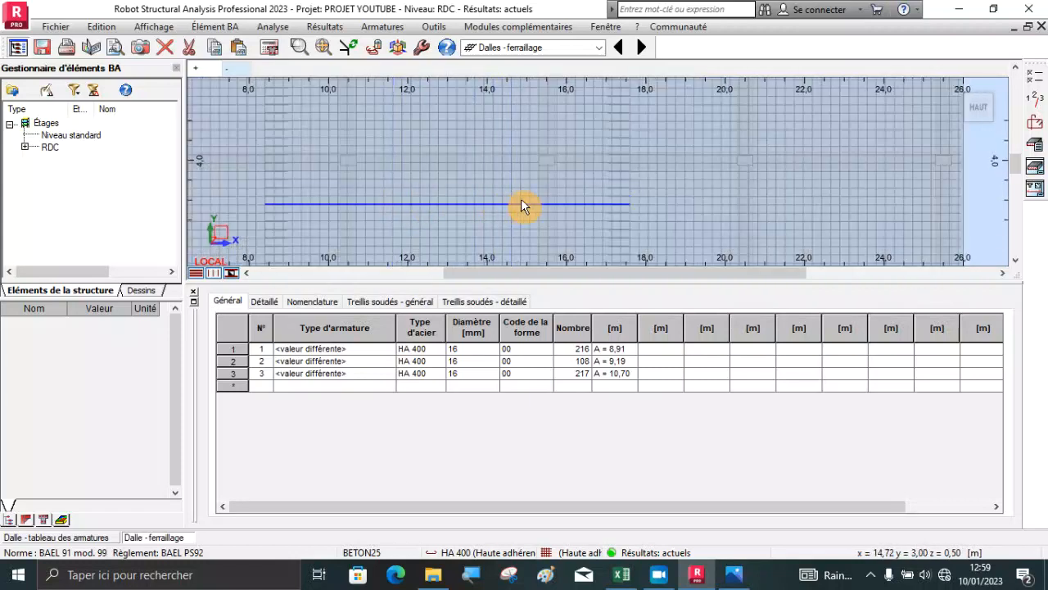
pyautogui.scroll(-3, 577, 205)
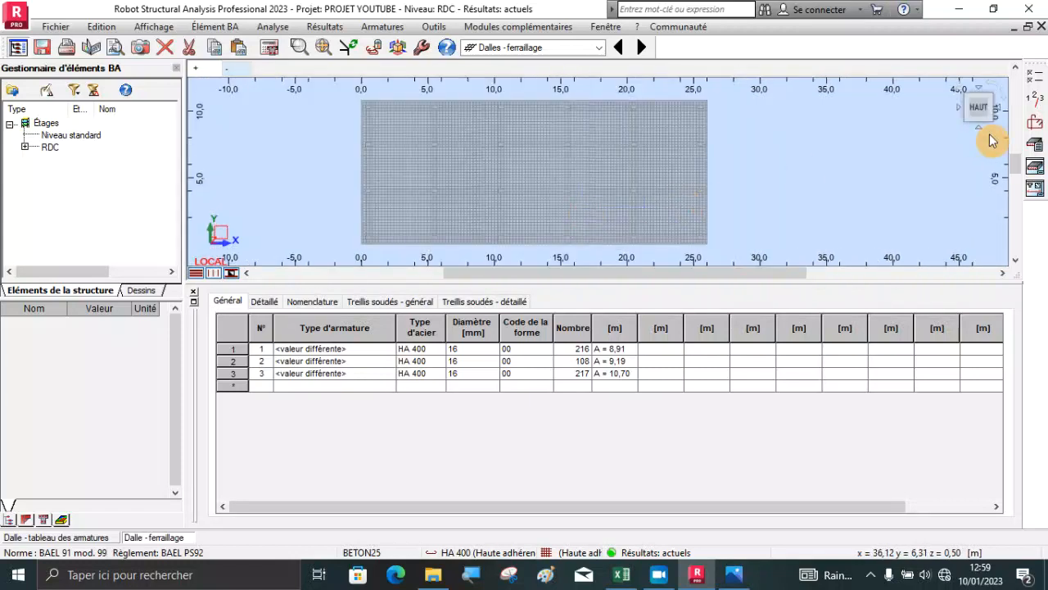
pyautogui.moveTo(958, 90); pyautogui.dragTo(231, 76)
pyautogui.click(237, 72)
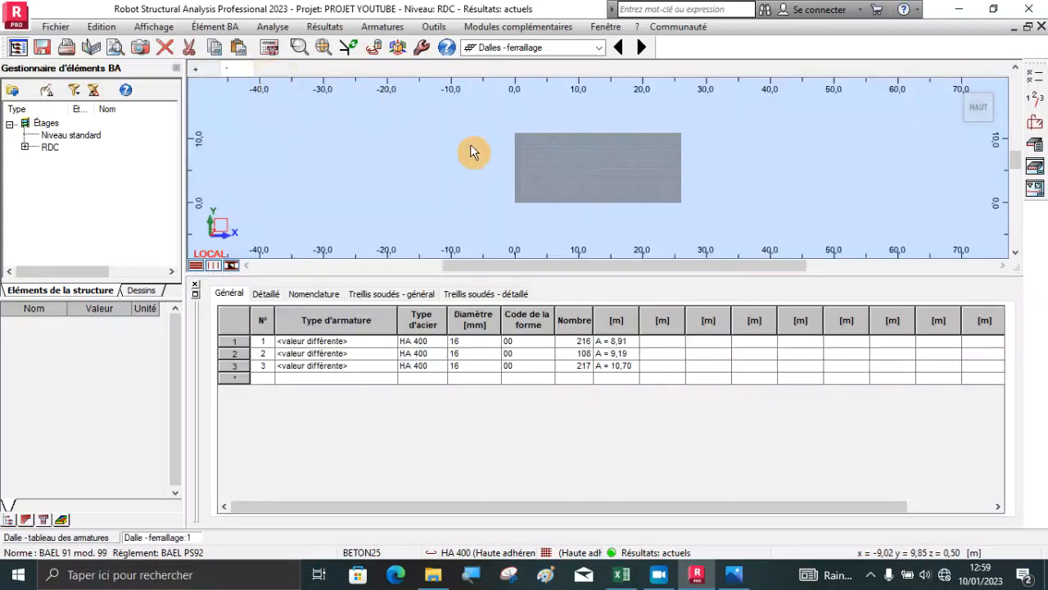
pyautogui.scroll(5, 615, 191)
pyautogui.scroll(2, 637, 192)
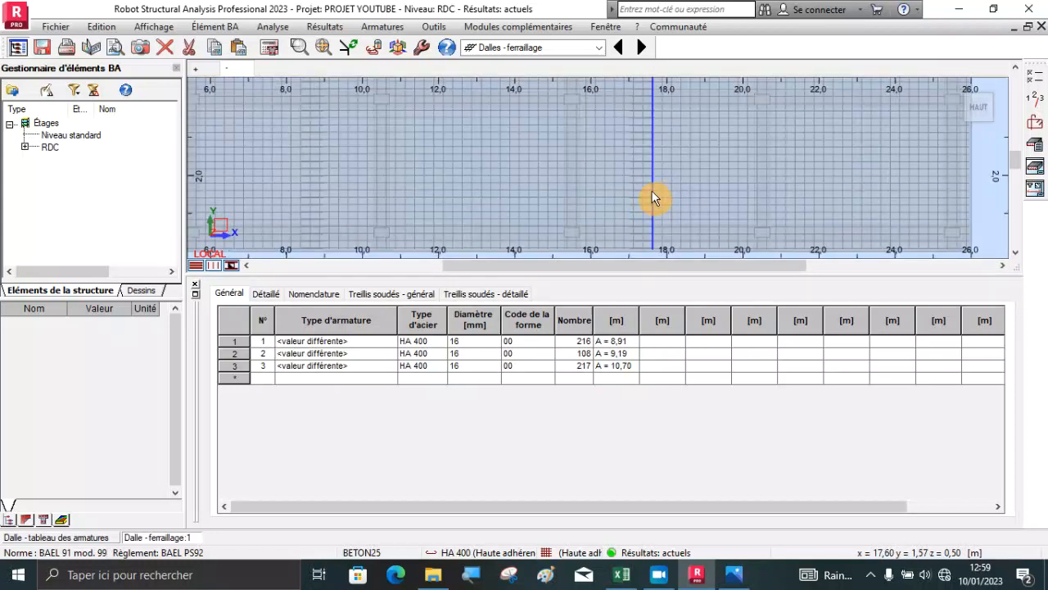
# View the raft reinforcement in 3D and select a middle-zone longitudinal bar to examine the extent of its group
pyautogui.click(955, 92)
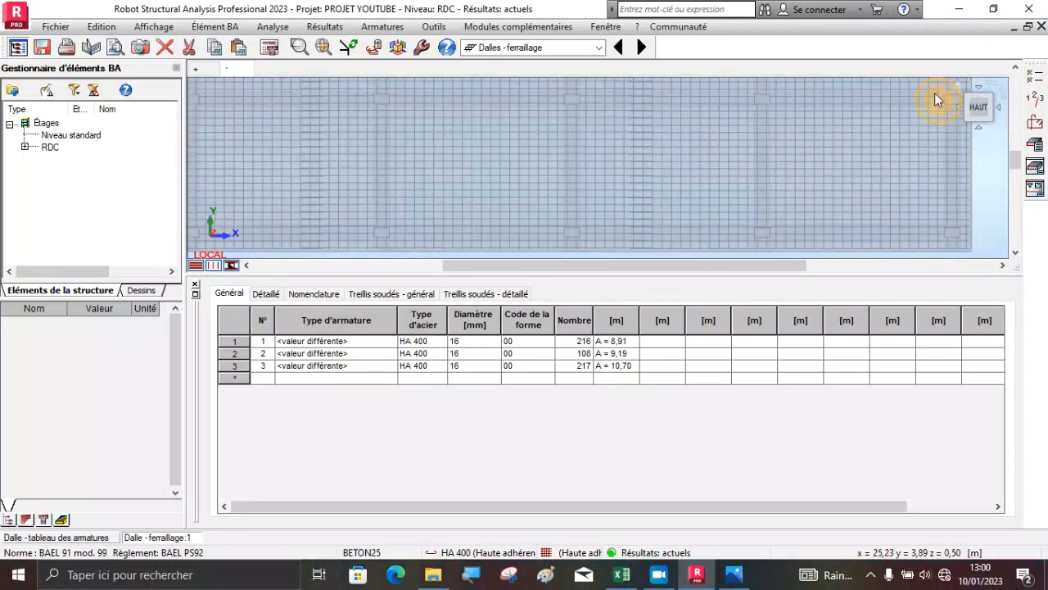
pyautogui.scroll(6, 618, 184)
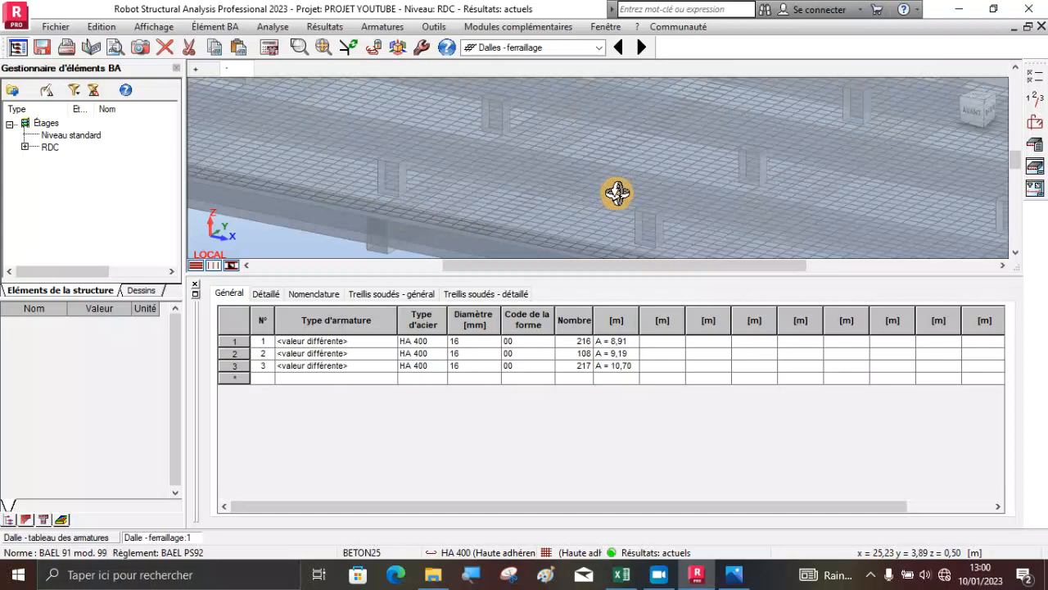
pyautogui.scroll(-3, 618, 190)
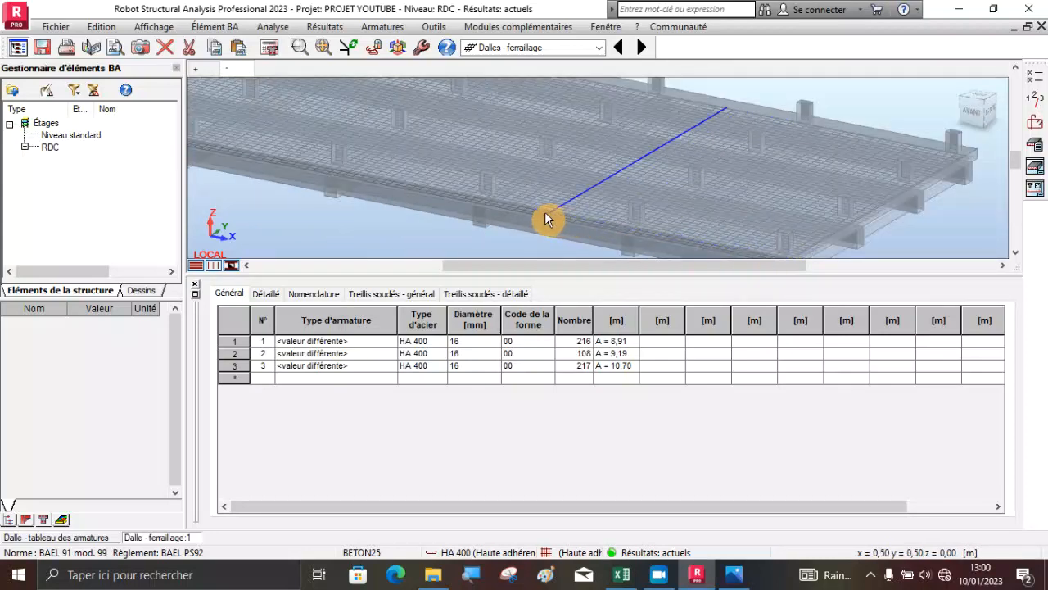
pyautogui.scroll(4, 547, 219)
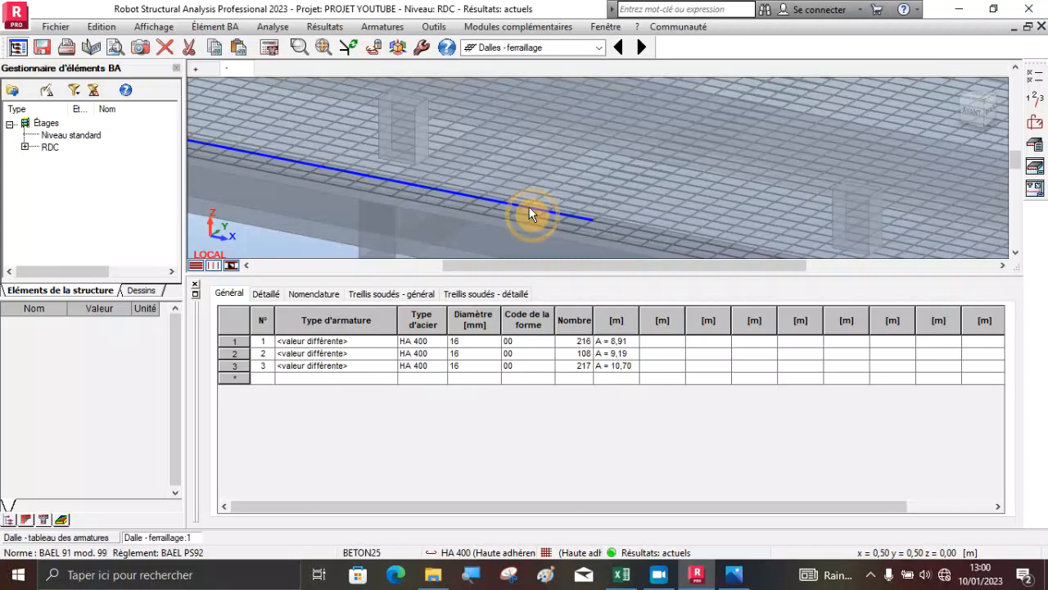
pyautogui.scroll(-2, 621, 169)
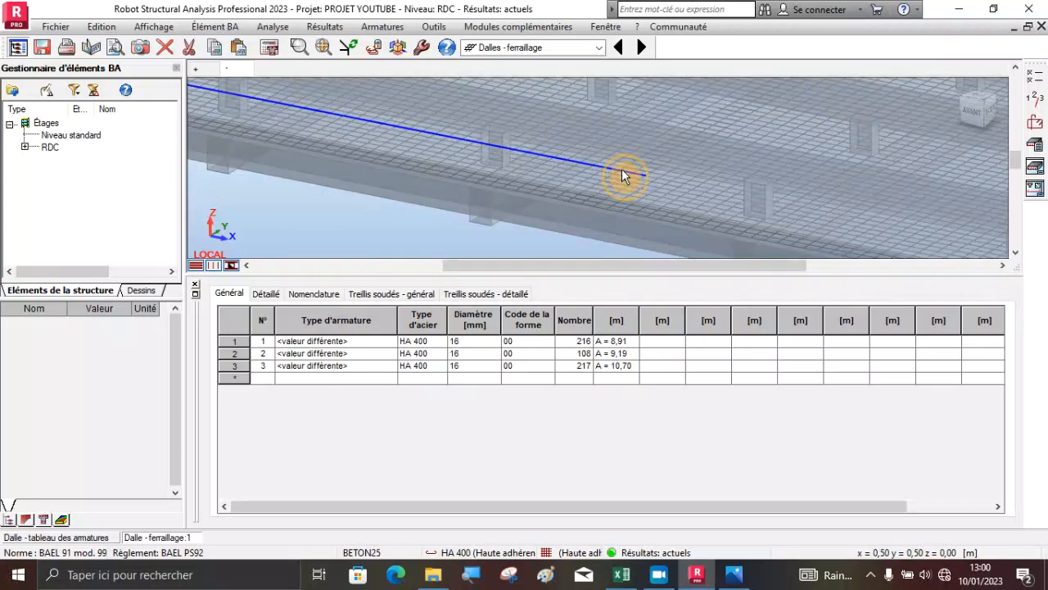
pyautogui.click(621, 169)
pyautogui.scroll(-2, 622, 168)
pyautogui.scroll(-2, 621, 176)
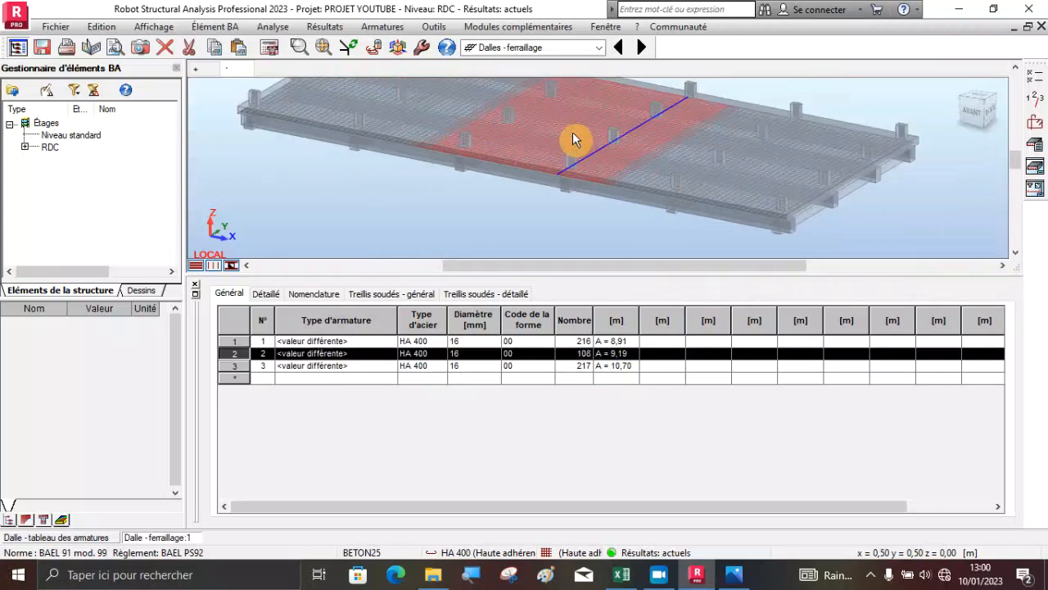
pyautogui.scroll(3, 680, 169)
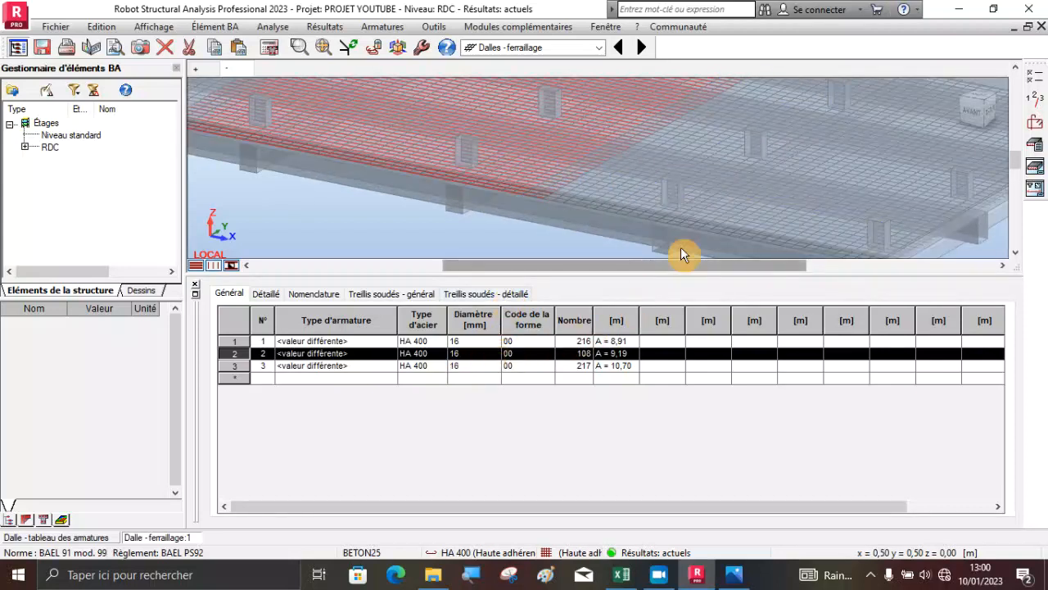
pyautogui.scroll(-2, 681, 254)
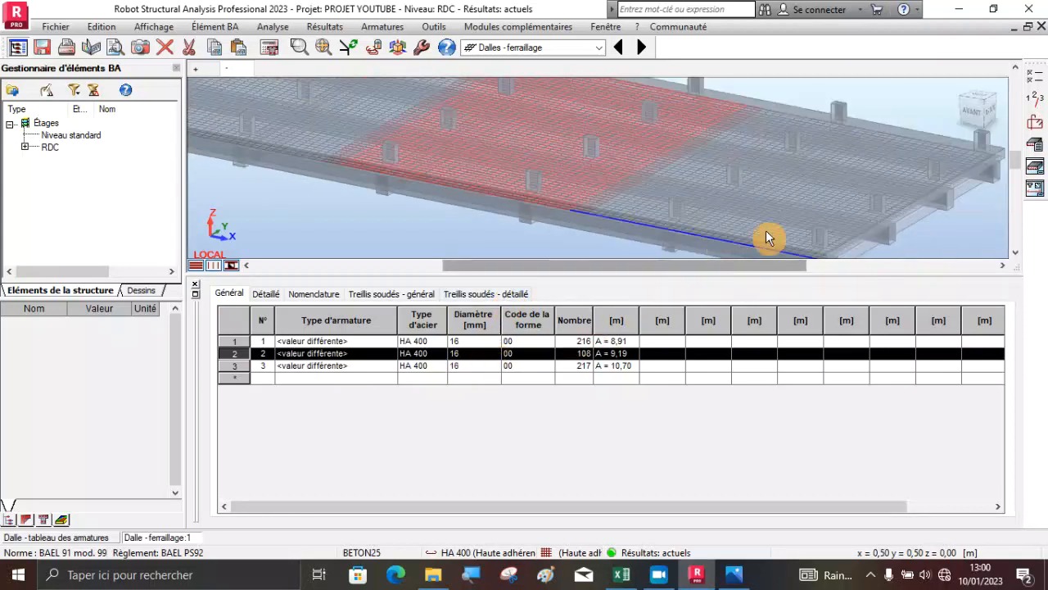
# Generate the slab's execution drawings and read the bar schedule on the NOMENCLATURE sheet, drawing 4 of 4
pyautogui.click(1034, 172)
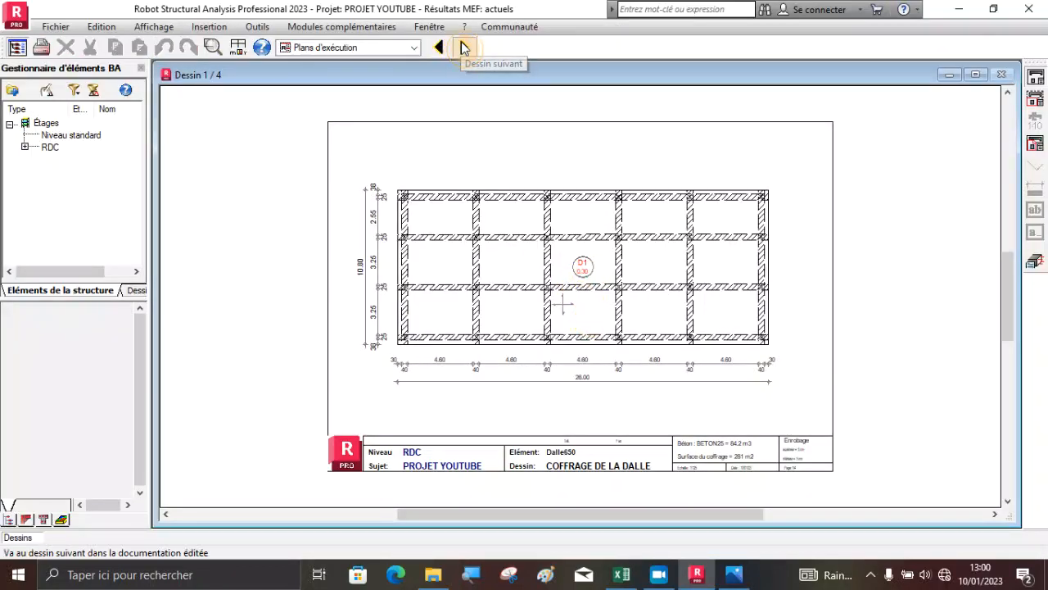
pyautogui.click(463, 47)
pyautogui.click(462, 47)
pyautogui.click(462, 47)
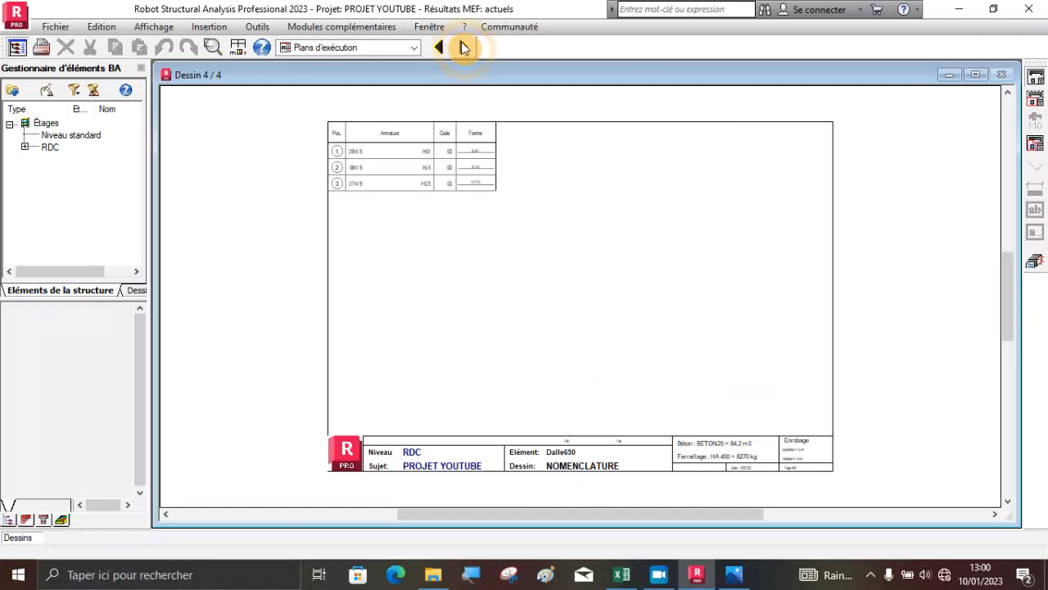
pyautogui.scroll(5, 367, 133)
pyautogui.scroll(1, 368, 133)
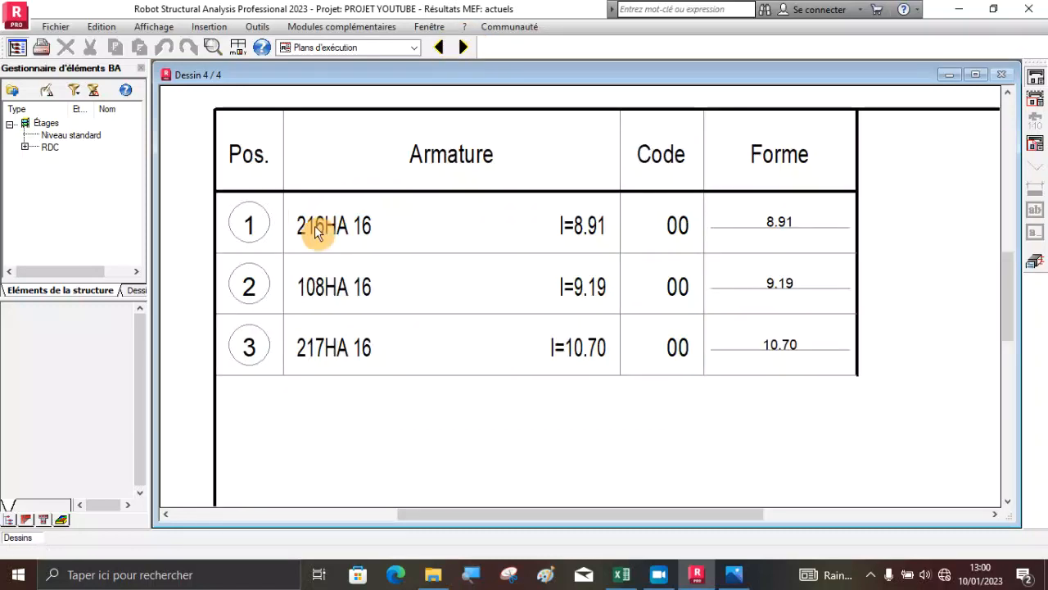
# Open radier feraillage.pdf from the Bureau folder and read the bar schedule on page 4
pyautogui.click(433, 575)
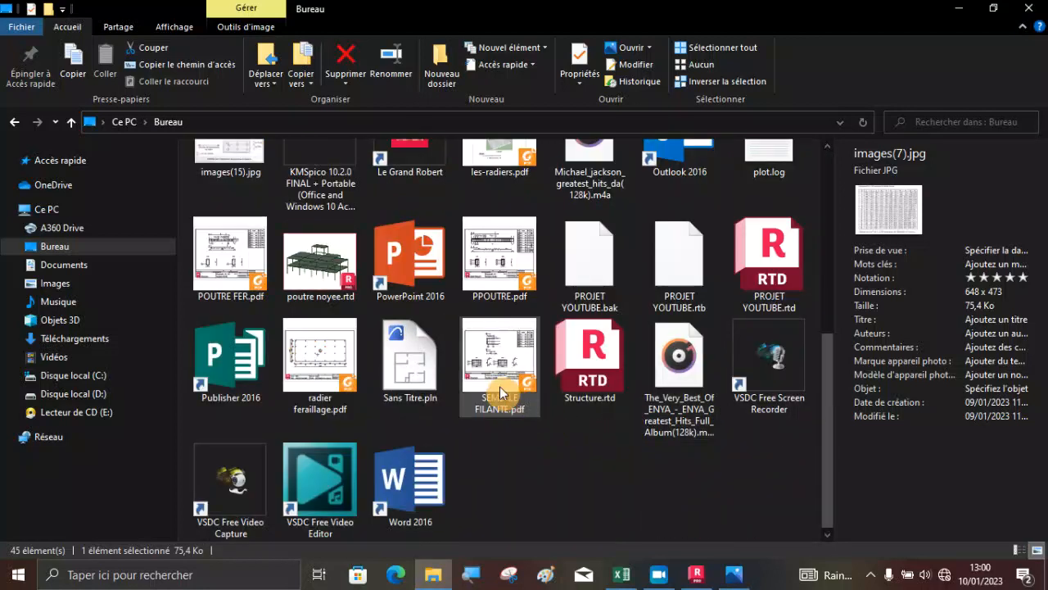
pyautogui.click(326, 370)
pyautogui.doubleClick(326, 370)
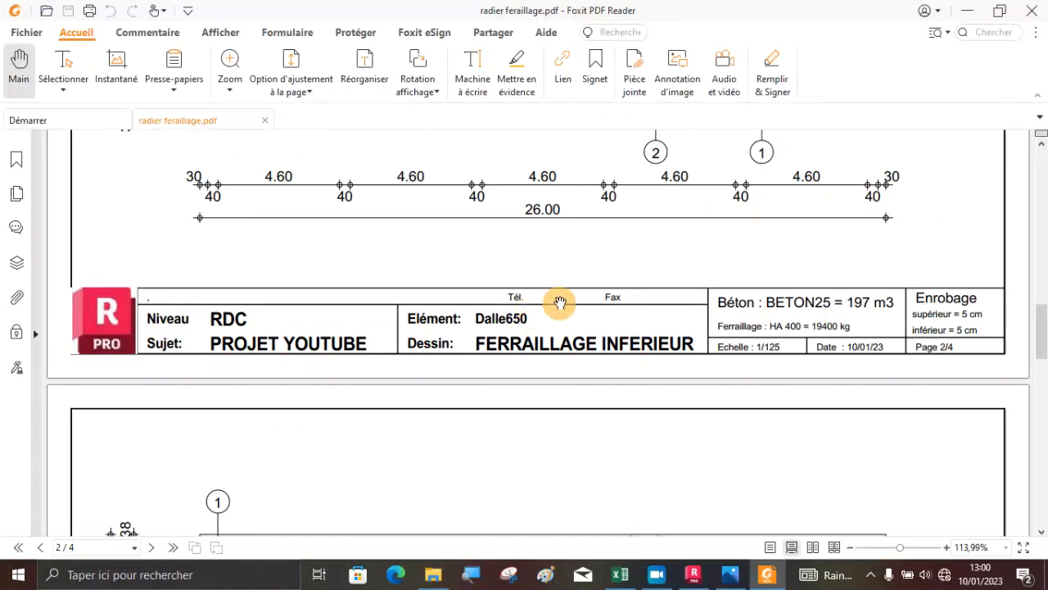
pyautogui.scroll(-15, 557, 302)
pyautogui.scroll(4, 560, 303)
pyautogui.scroll(2, 561, 303)
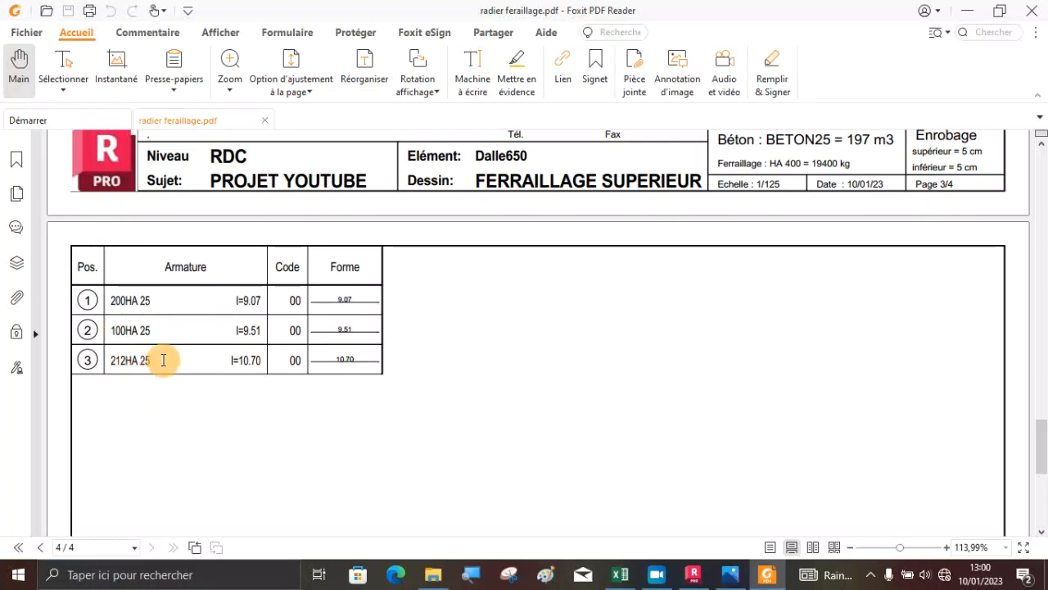
# Compare the ribbed raft's bar schedule in Robot with the one in radier feraillage.pdf
pyautogui.moveTo(692, 573)
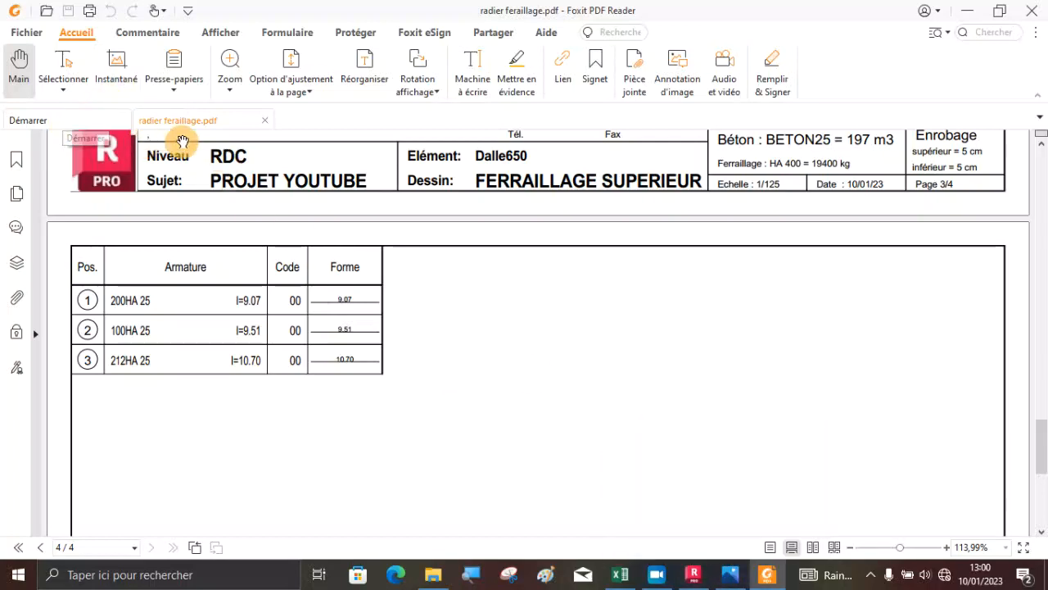
pyautogui.click(687, 576)
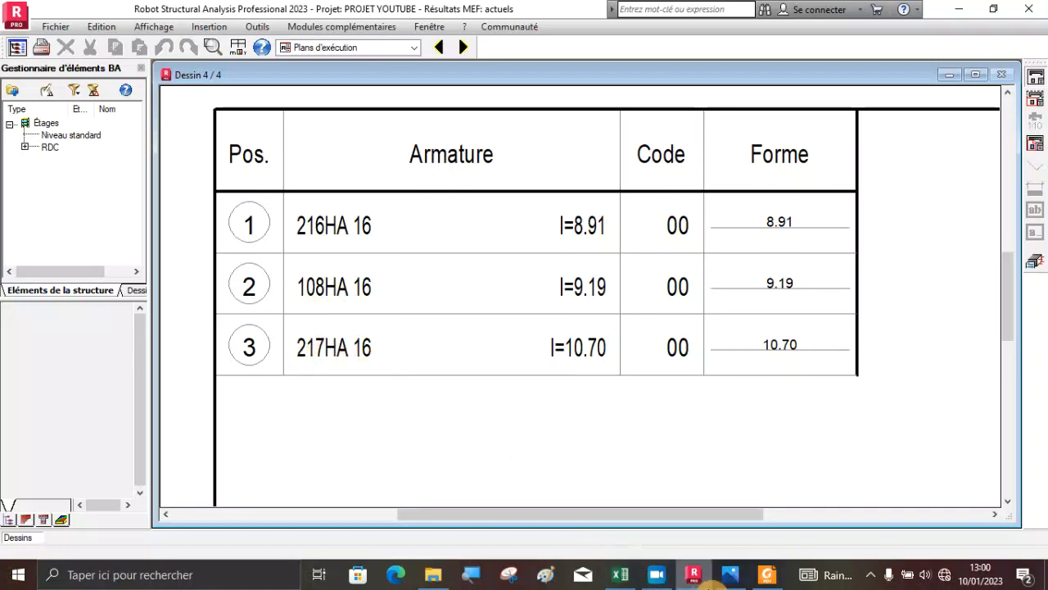
pyautogui.click(762, 577)
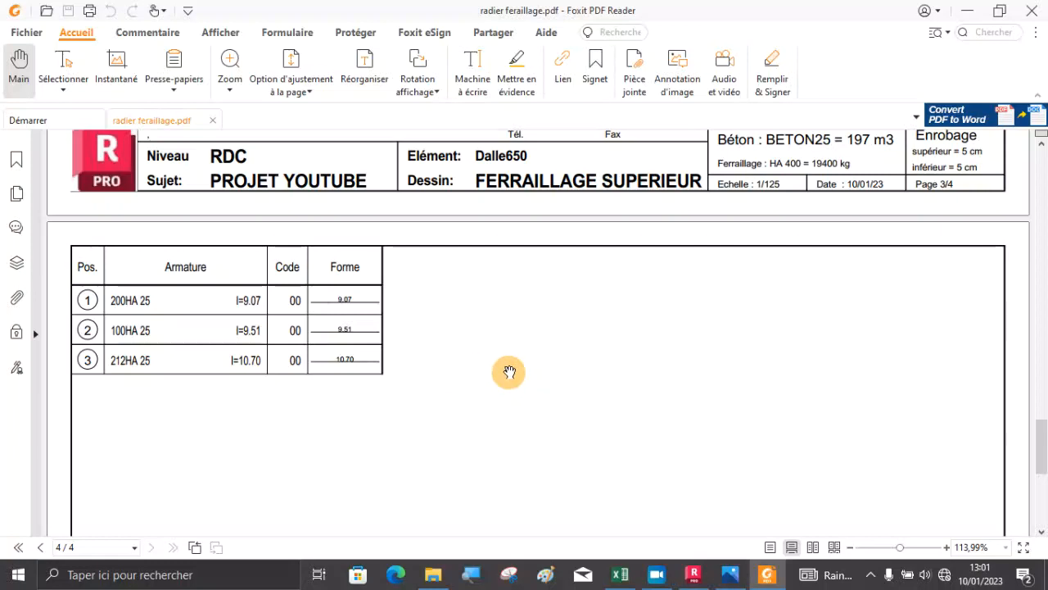
pyautogui.click(694, 574)
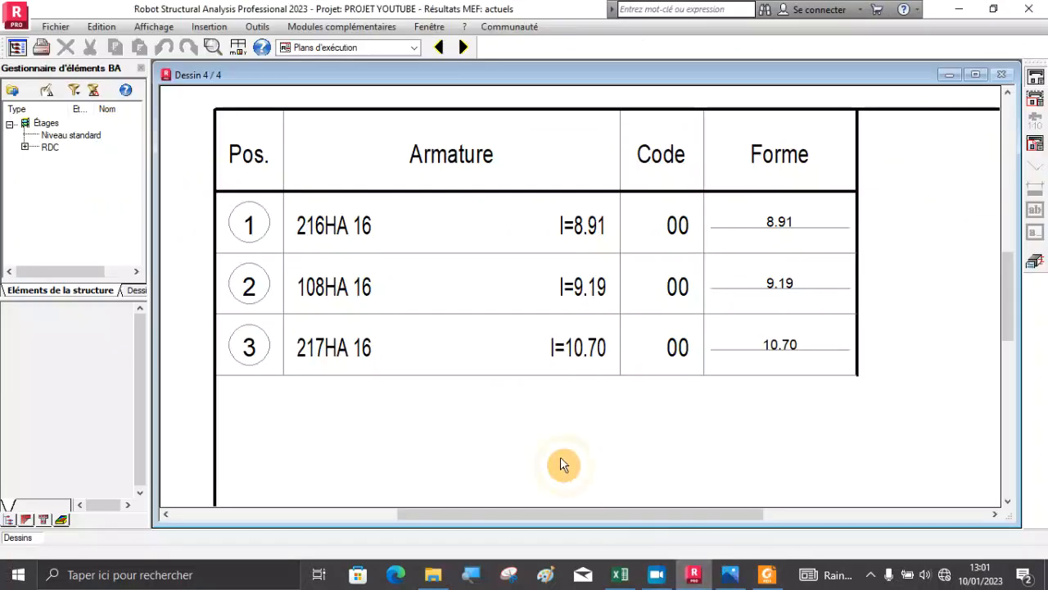
pyautogui.scroll(-5, 565, 396)
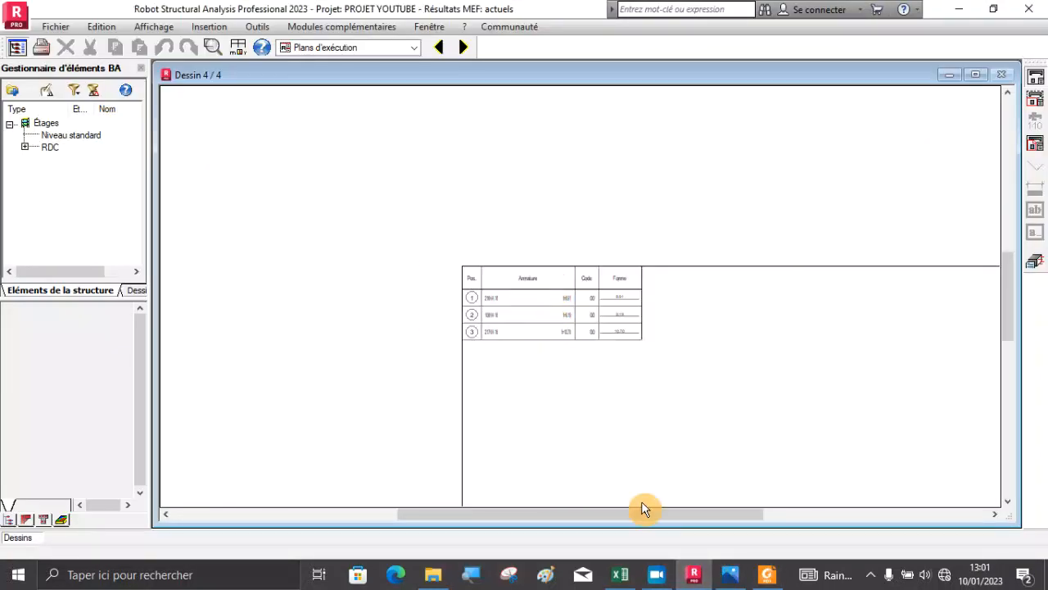
# Return from the execution drawings to the Géométrie modelling layout and clear the selection of raft panel 650
pyautogui.click(657, 574)
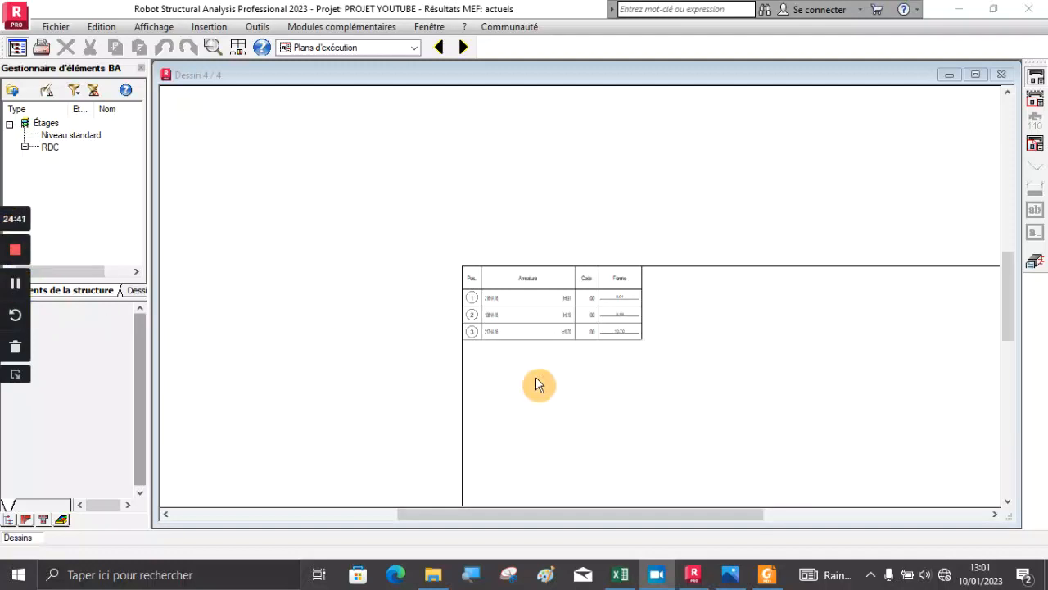
pyautogui.scroll(-3, 618, 290)
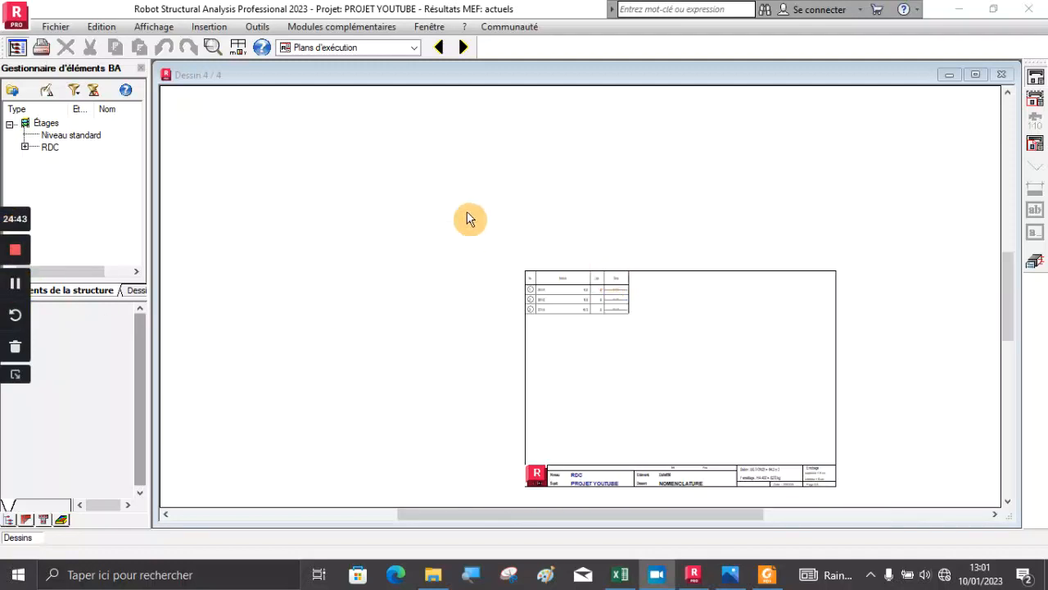
pyautogui.click(415, 48)
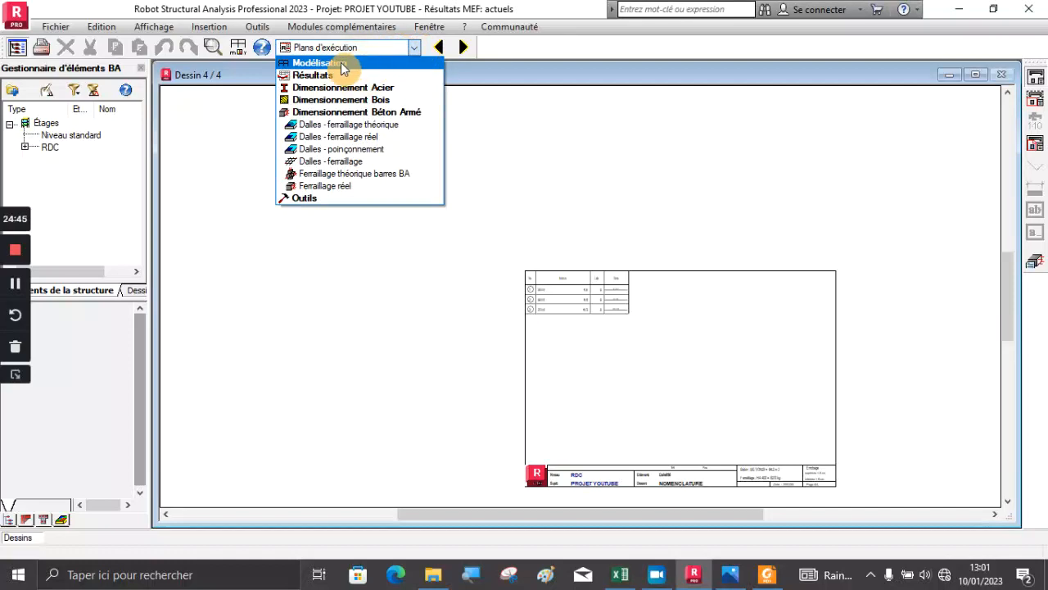
pyautogui.click(319, 63)
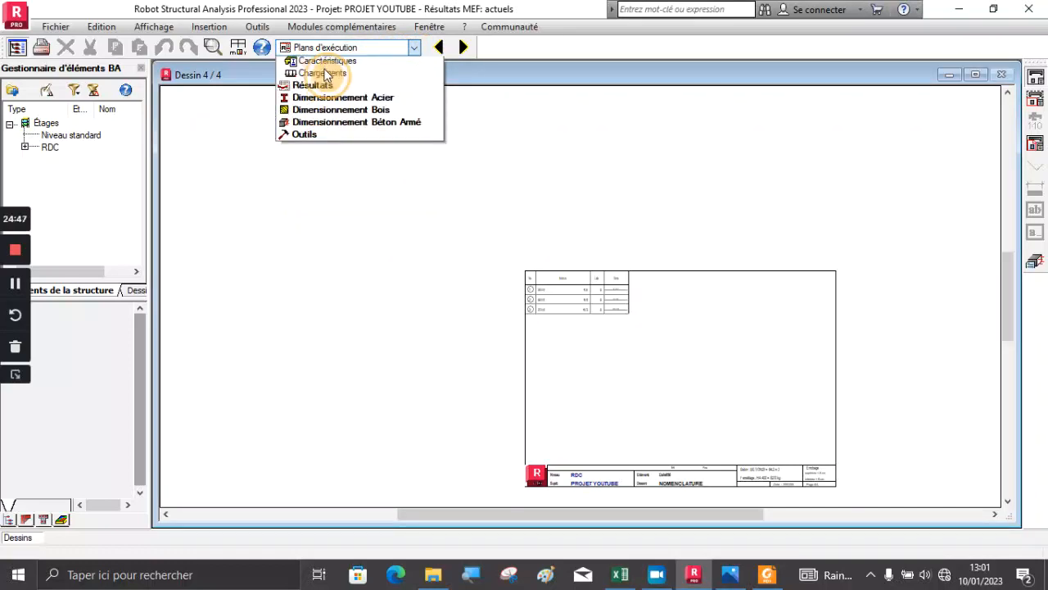
pyautogui.click(316, 75)
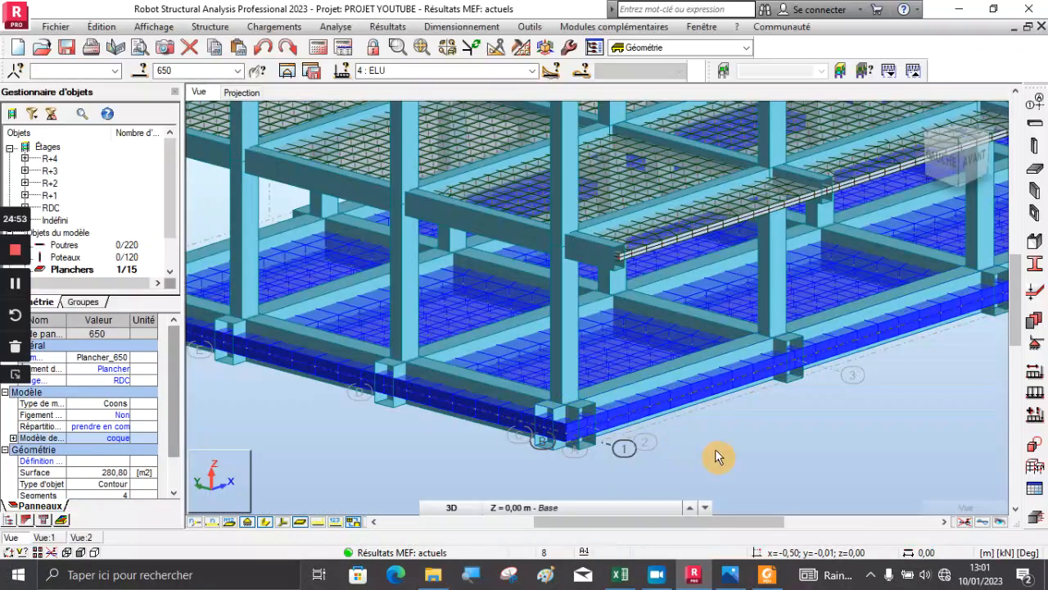
pyautogui.scroll(-2, 715, 449)
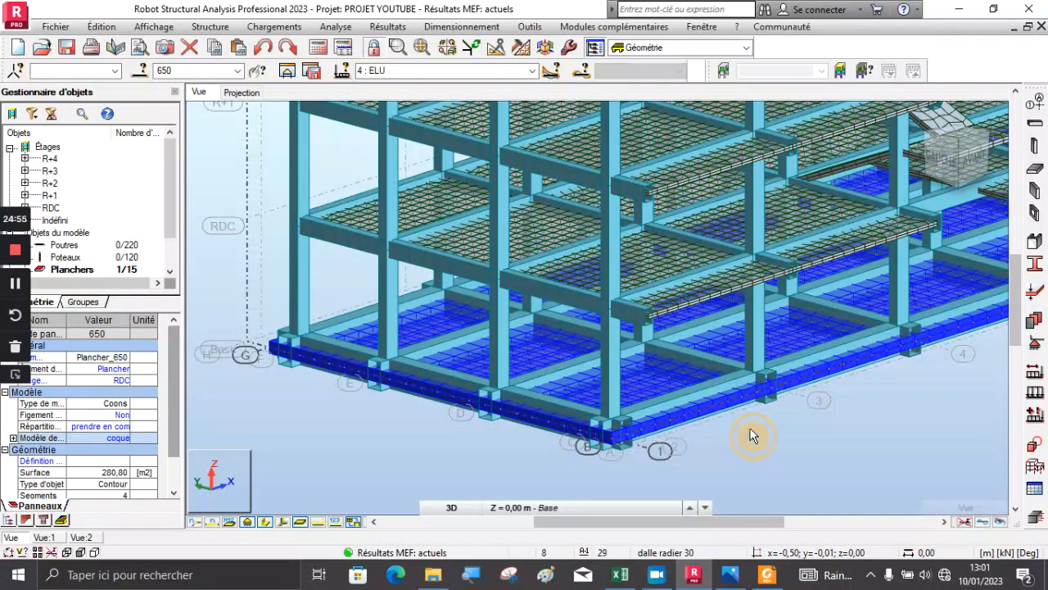
pyautogui.click(673, 452)
# Examine the whole building in 3D, then the ribbed raft's slab edge and ribs around the corner at axes B and 1
pyautogui.scroll(-2, 617, 463)
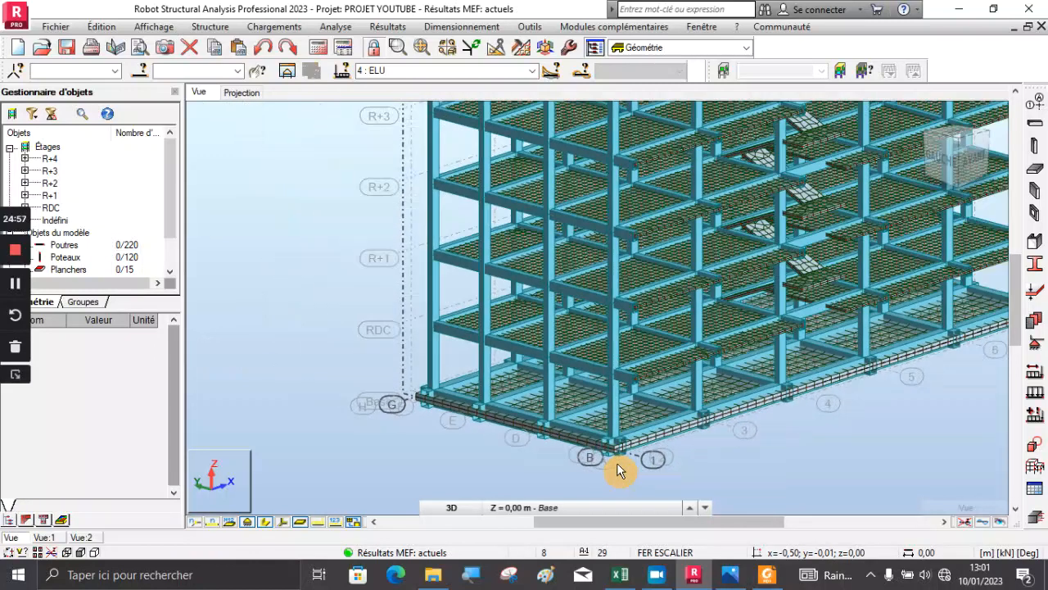
pyautogui.scroll(-2, 617, 463)
pyautogui.keyDown('shift'); pyautogui.moveTo(616, 462); pyautogui.dragTo(728, 177, button='middle'); pyautogui.keyUp('shift')
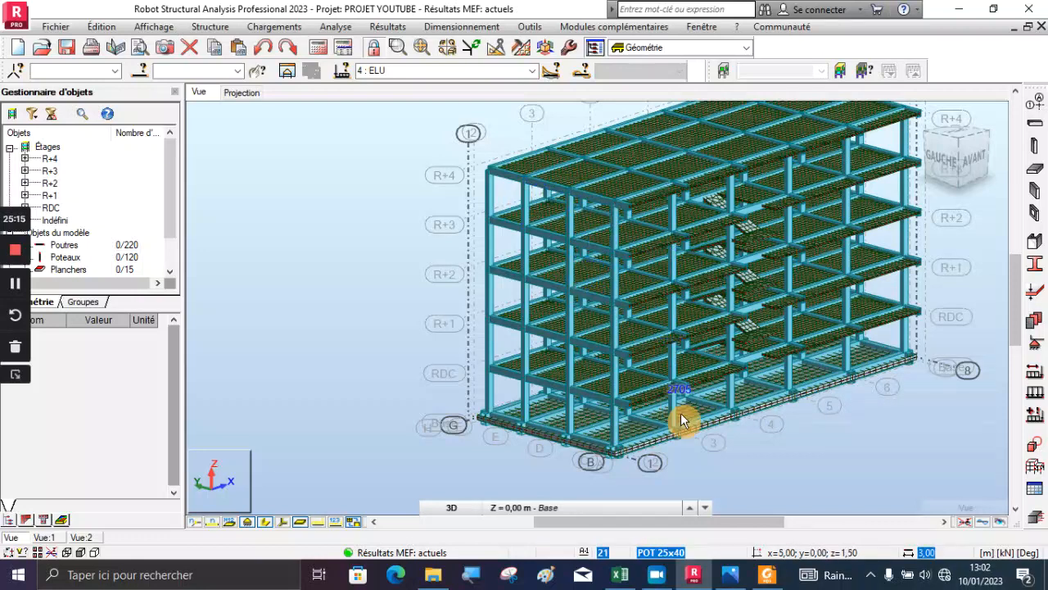
pyautogui.scroll(3, 695, 441)
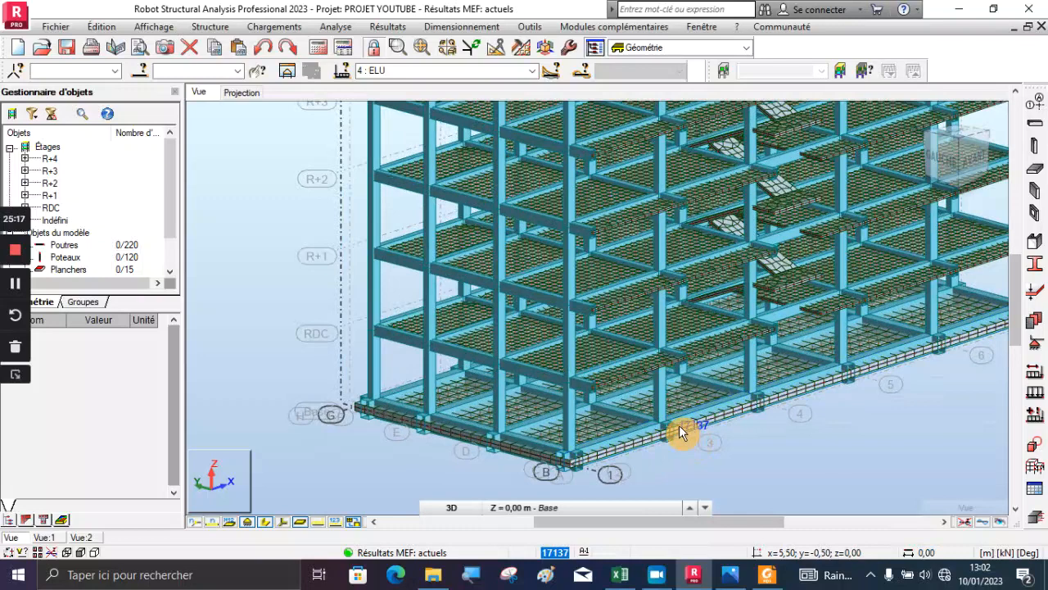
pyautogui.scroll(3, 677, 425)
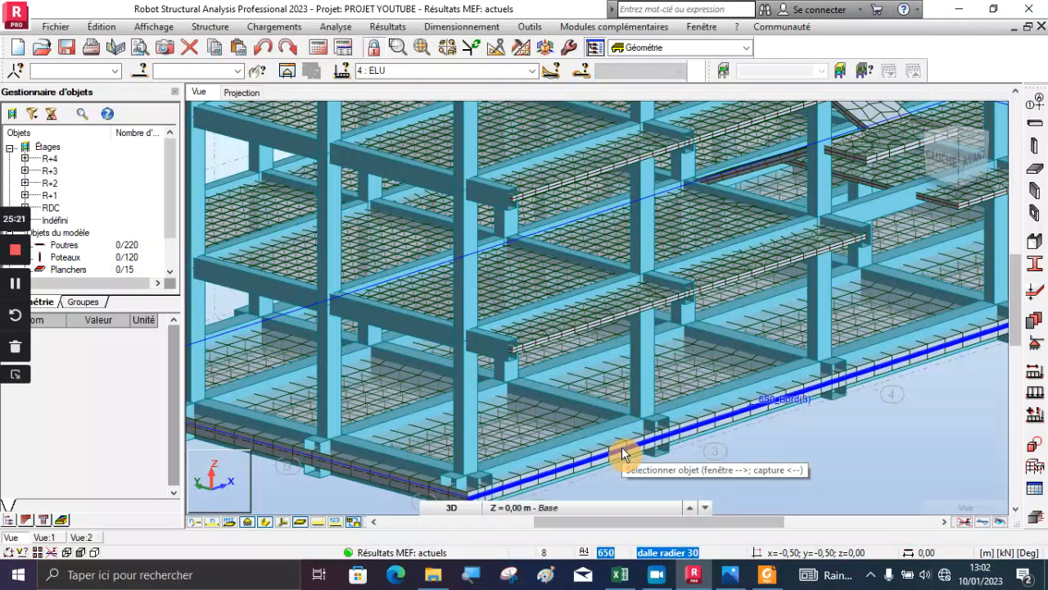
pyautogui.scroll(-2, 626, 456)
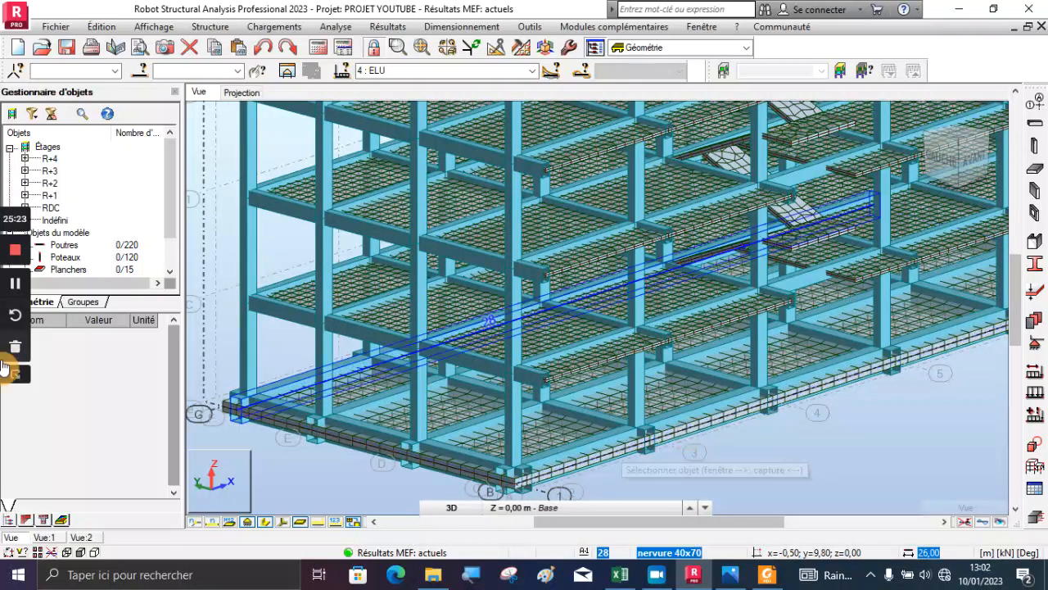
pyautogui.scroll(-5, 456, 420)
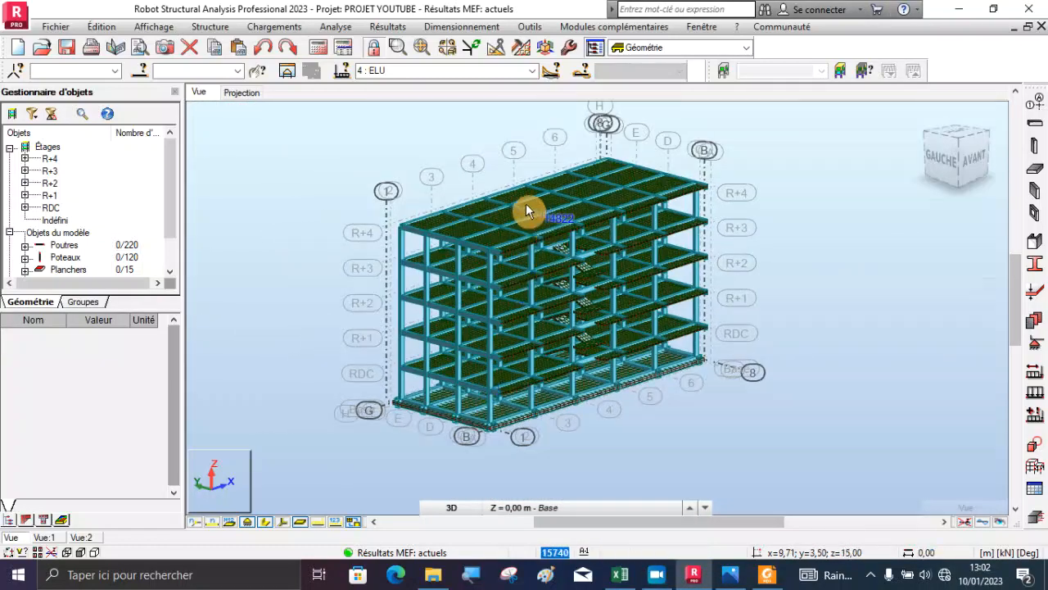
pyautogui.scroll(-1, 515, 198)
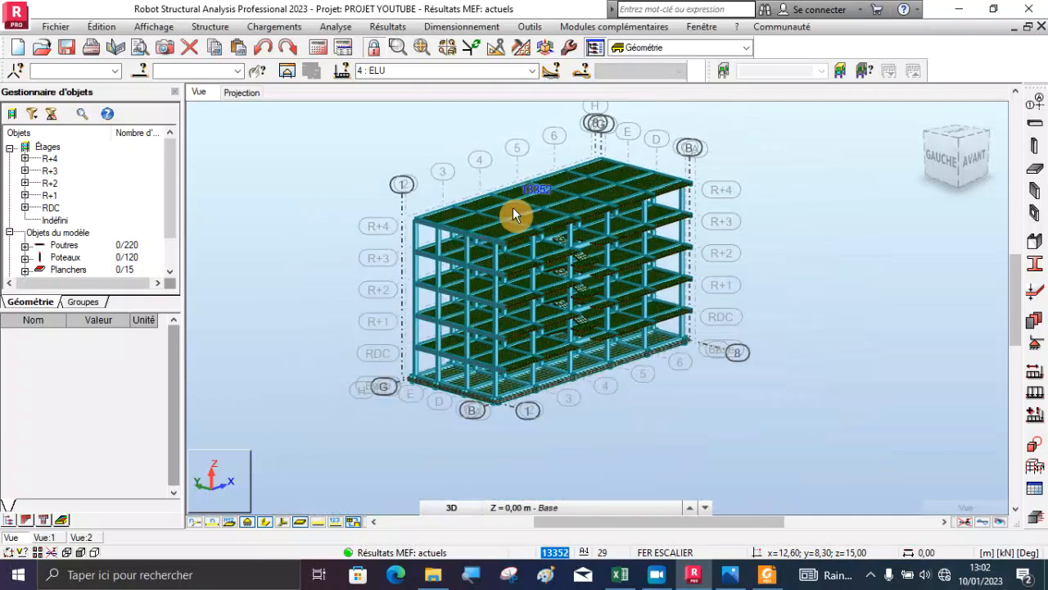
pyautogui.scroll(3, 483, 230)
pyautogui.scroll(-3, 482, 235)
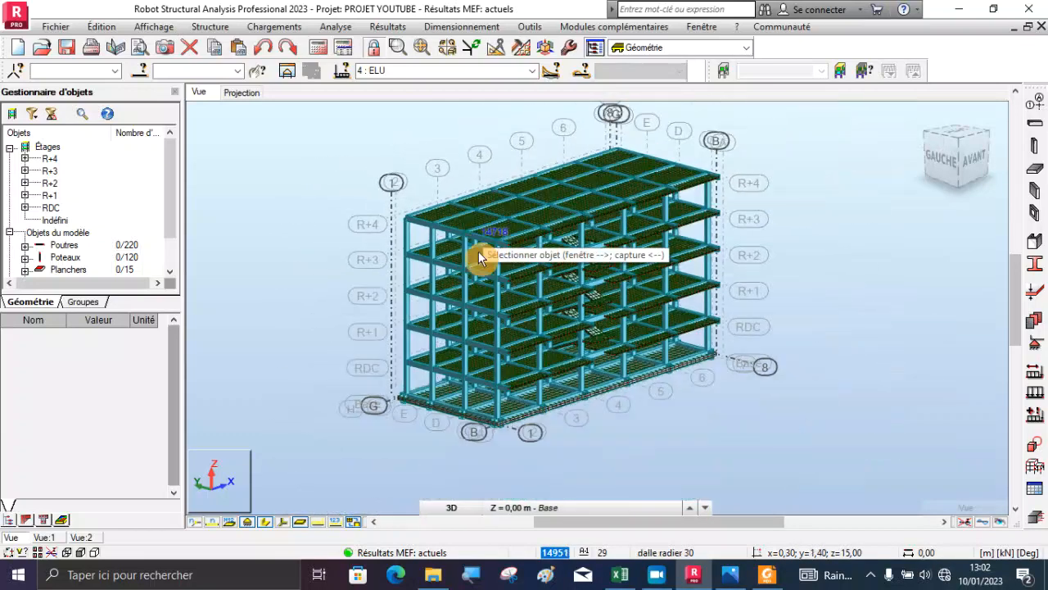
pyautogui.scroll(3, 498, 422)
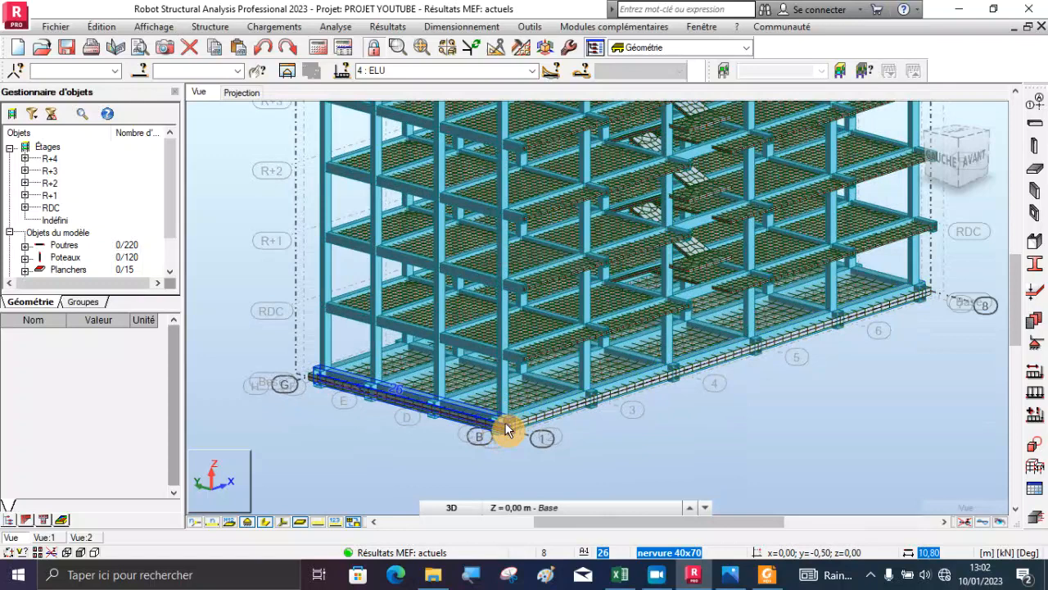
pyautogui.scroll(4, 503, 426)
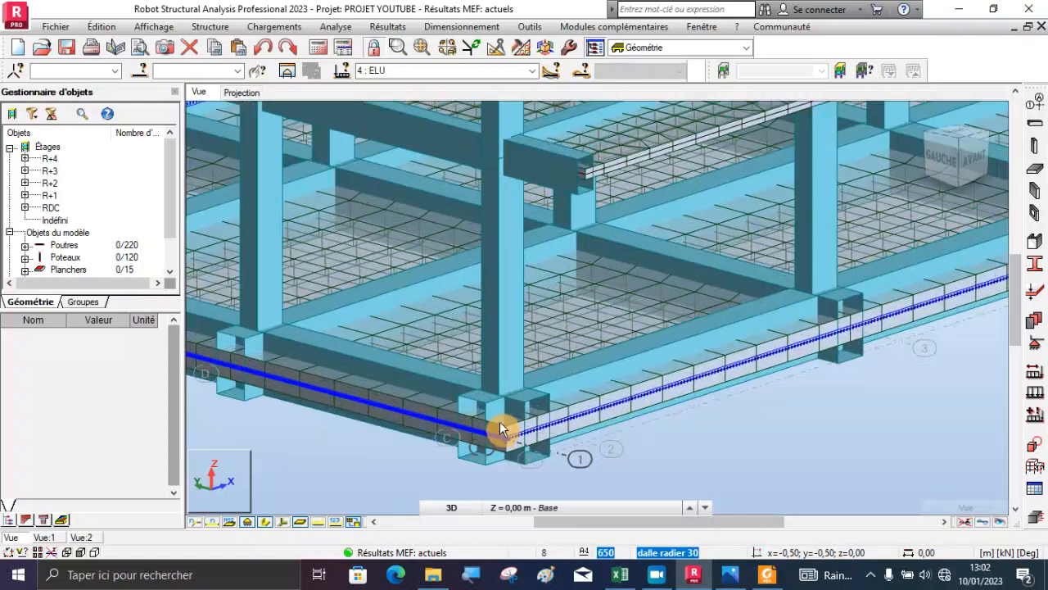